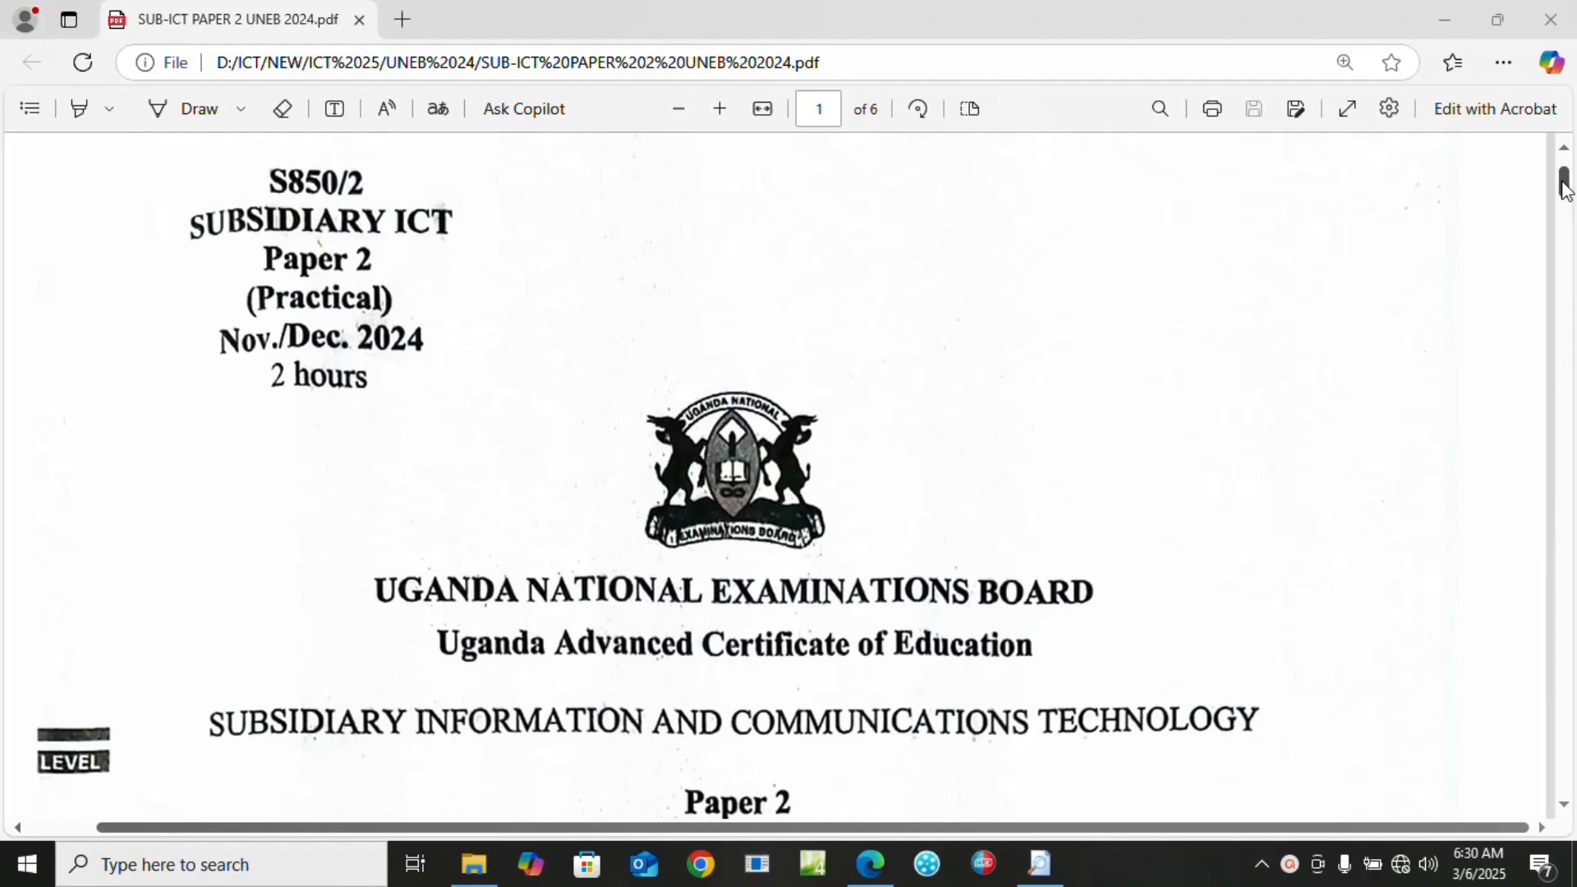
Scroll the exam PDF to question 5, the Consultancy database task, then minimise Edge
{"action": "left_click_drag", "start_coordinate": [1564, 188], "coordinate": [1570, 298]}
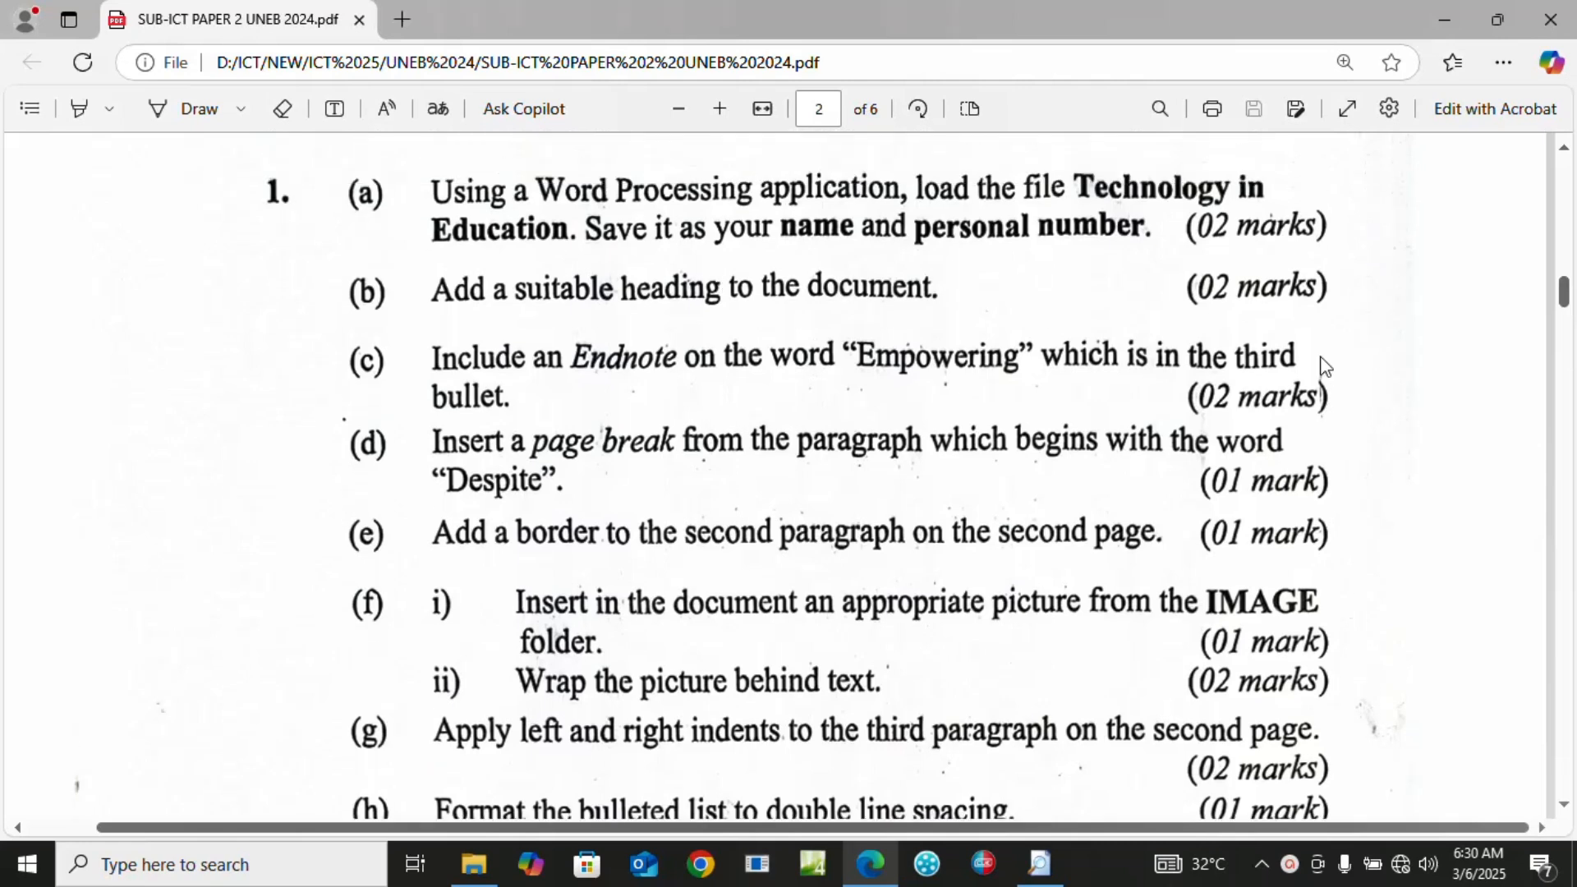
{"action": "left_click_drag", "start_coordinate": [1563, 291], "coordinate": [1563, 333]}
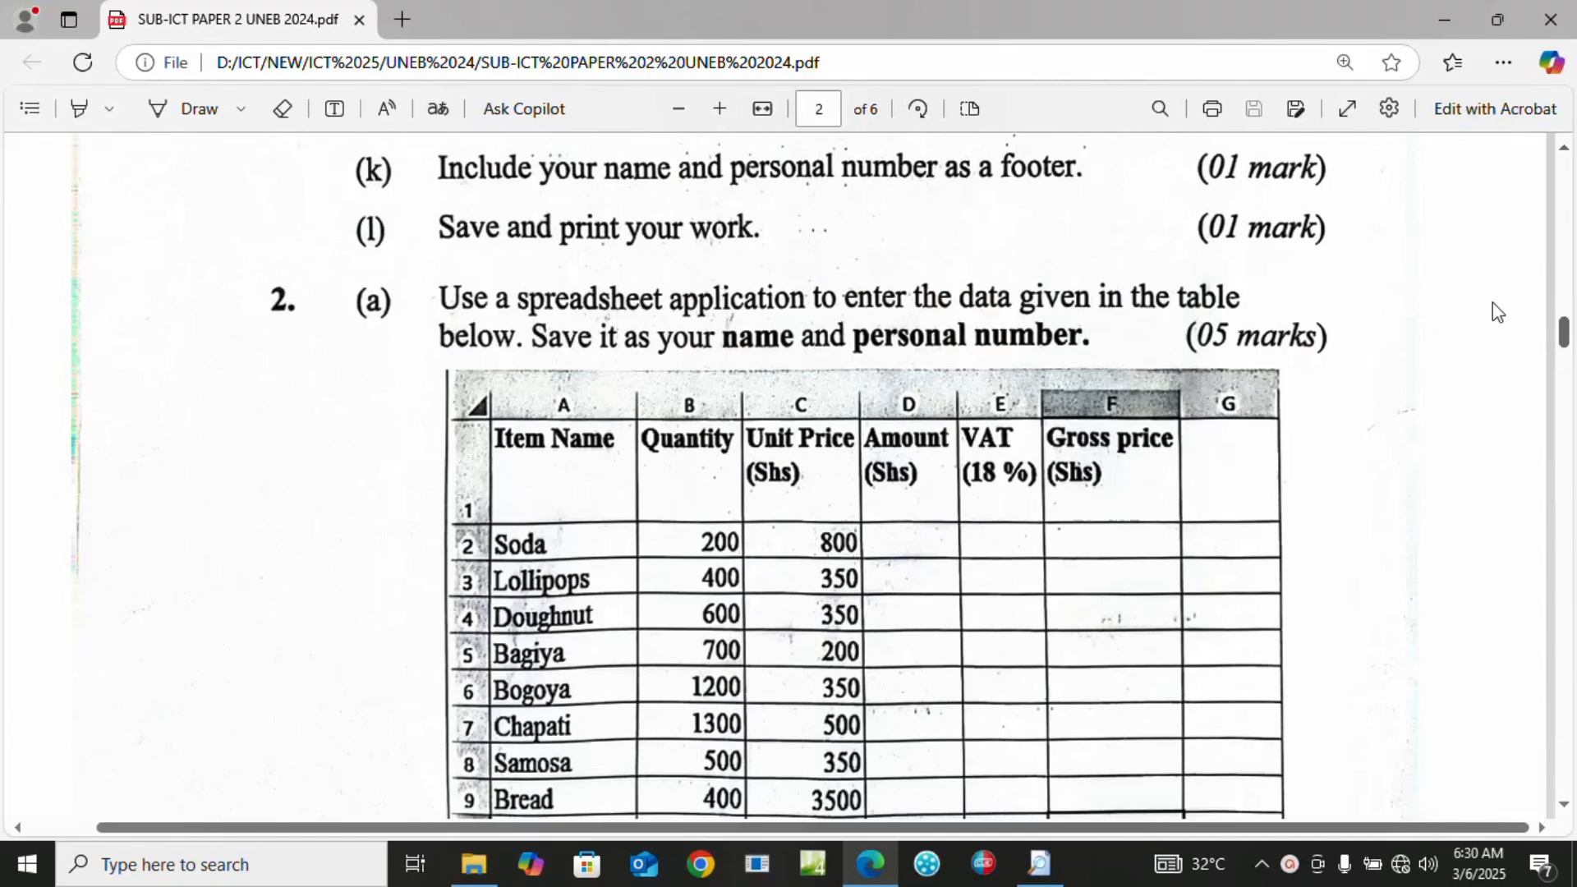
{"action": "left_click_drag", "start_coordinate": [1565, 343], "coordinate": [1569, 385]}
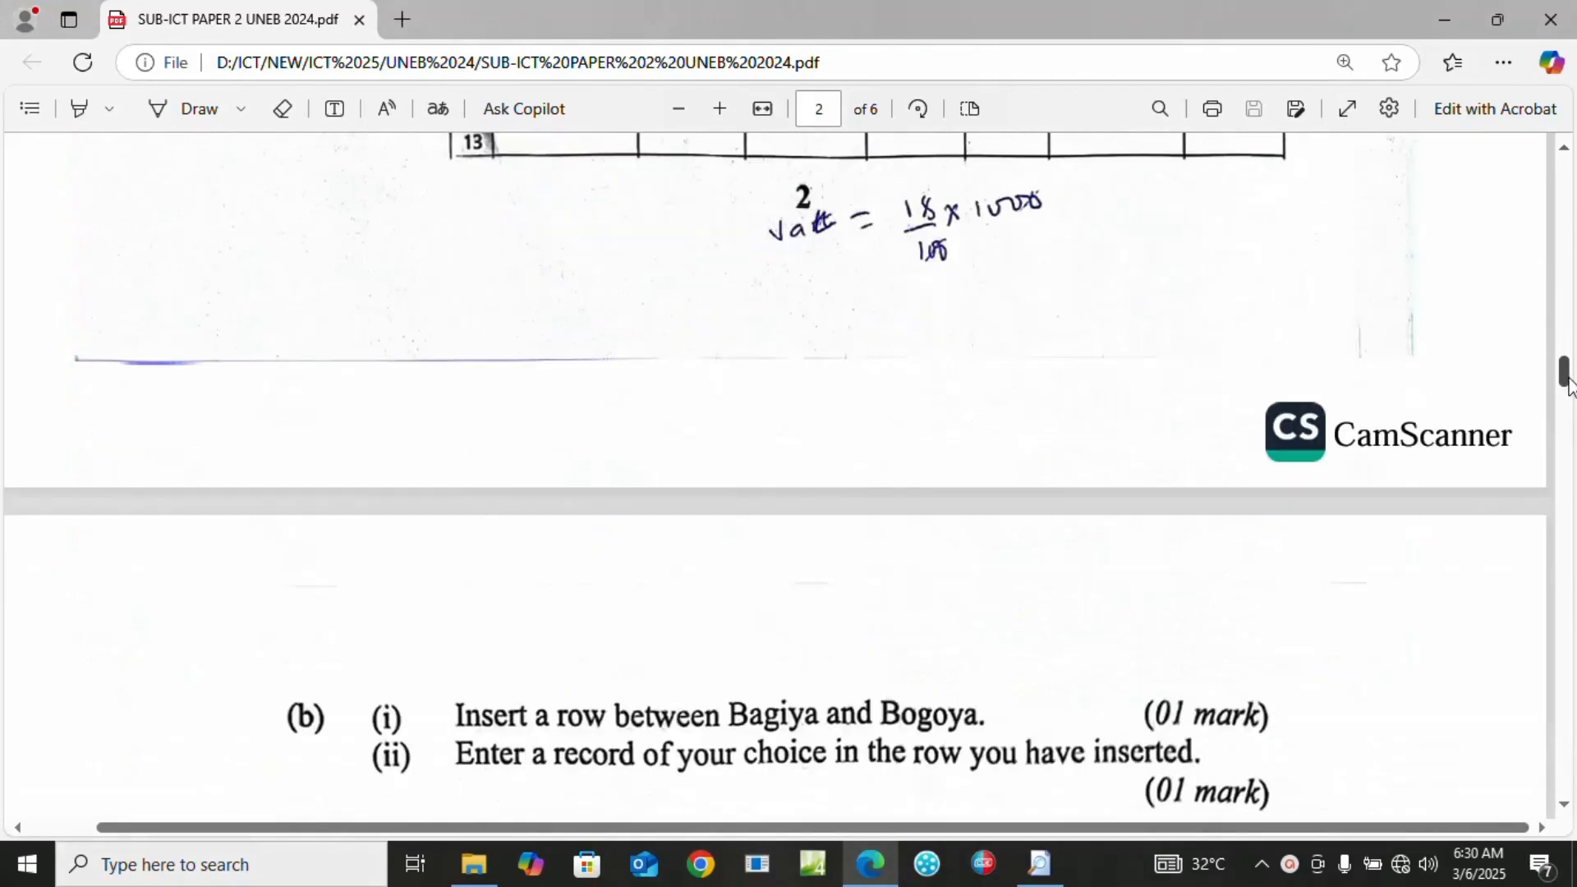
{"action": "scroll", "coordinate": [762, 361], "scroll_direction": "down", "scroll_amount": 10}
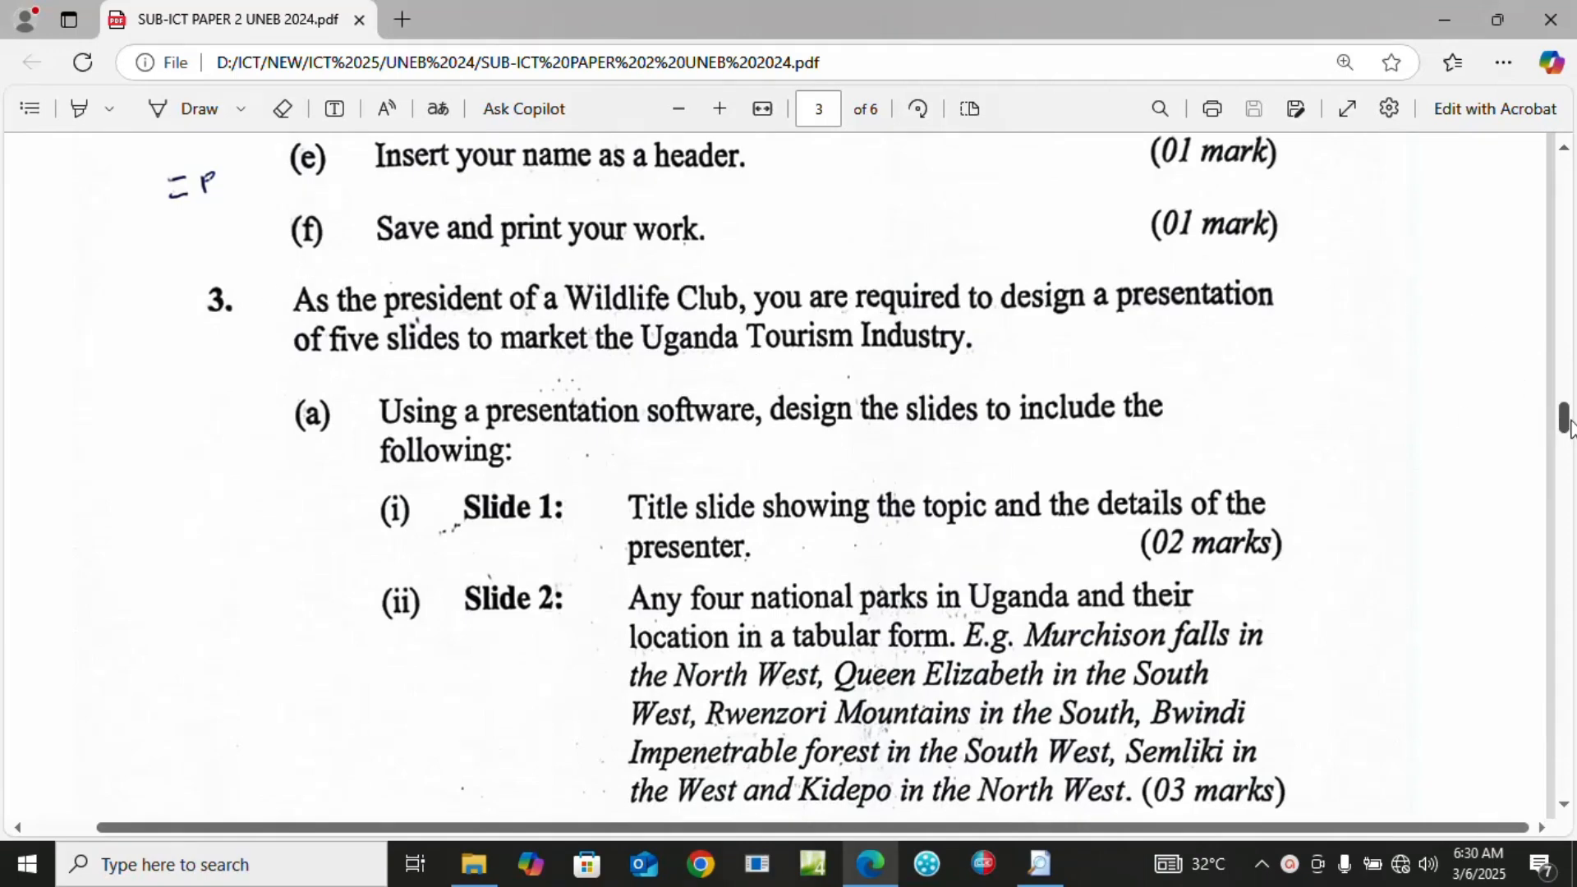
{"action": "left_click_drag", "start_coordinate": [1569, 431], "coordinate": [1571, 507]}
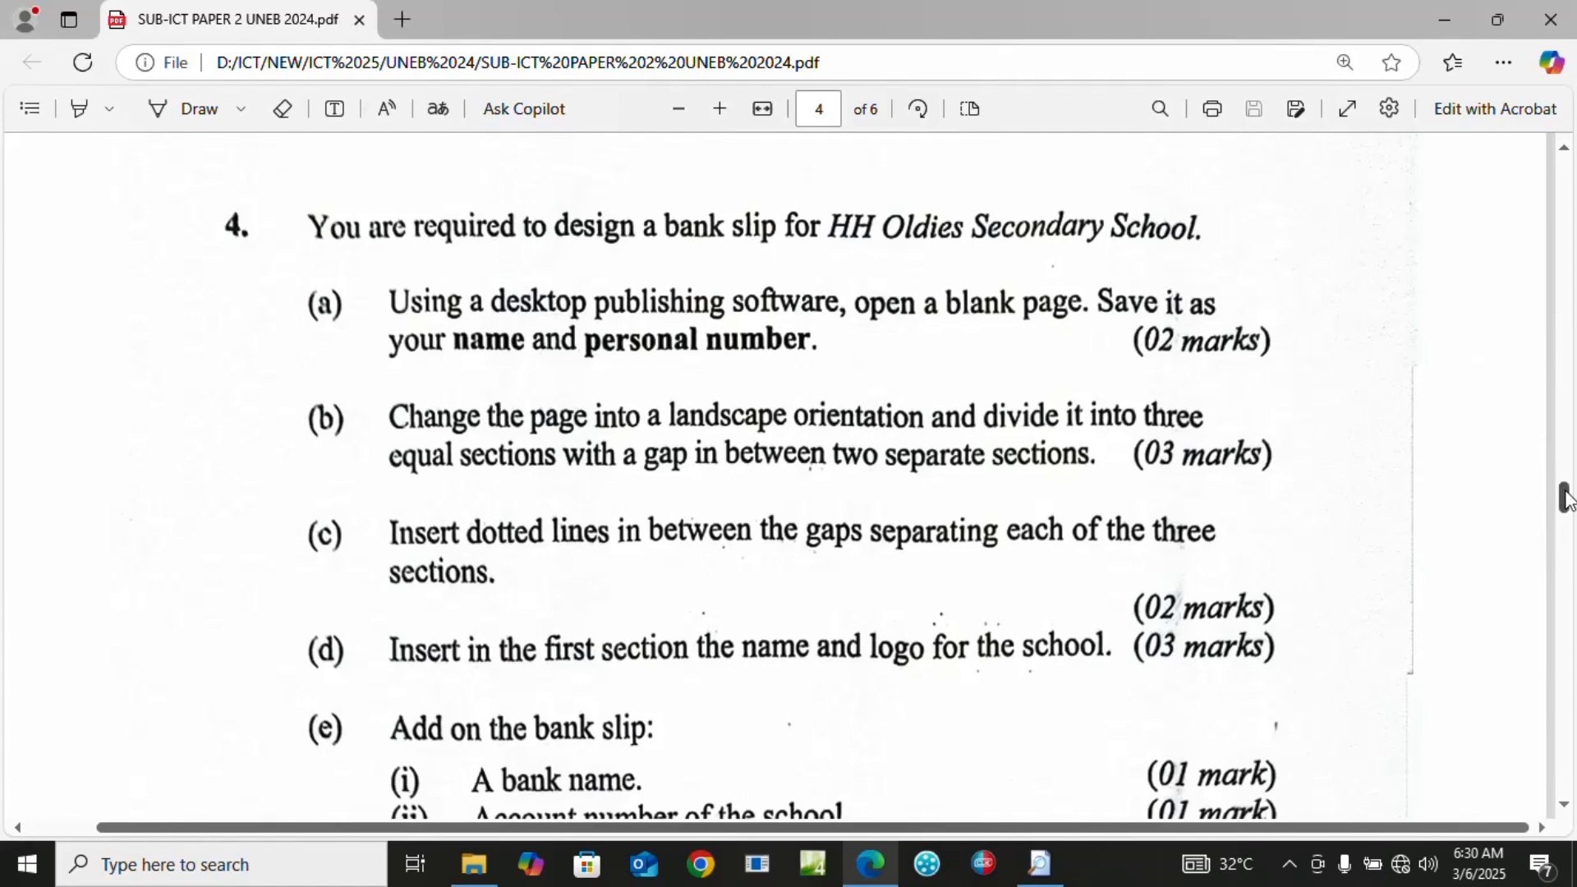
{"action": "left_click_drag", "start_coordinate": [1565, 496], "coordinate": [1566, 605]}
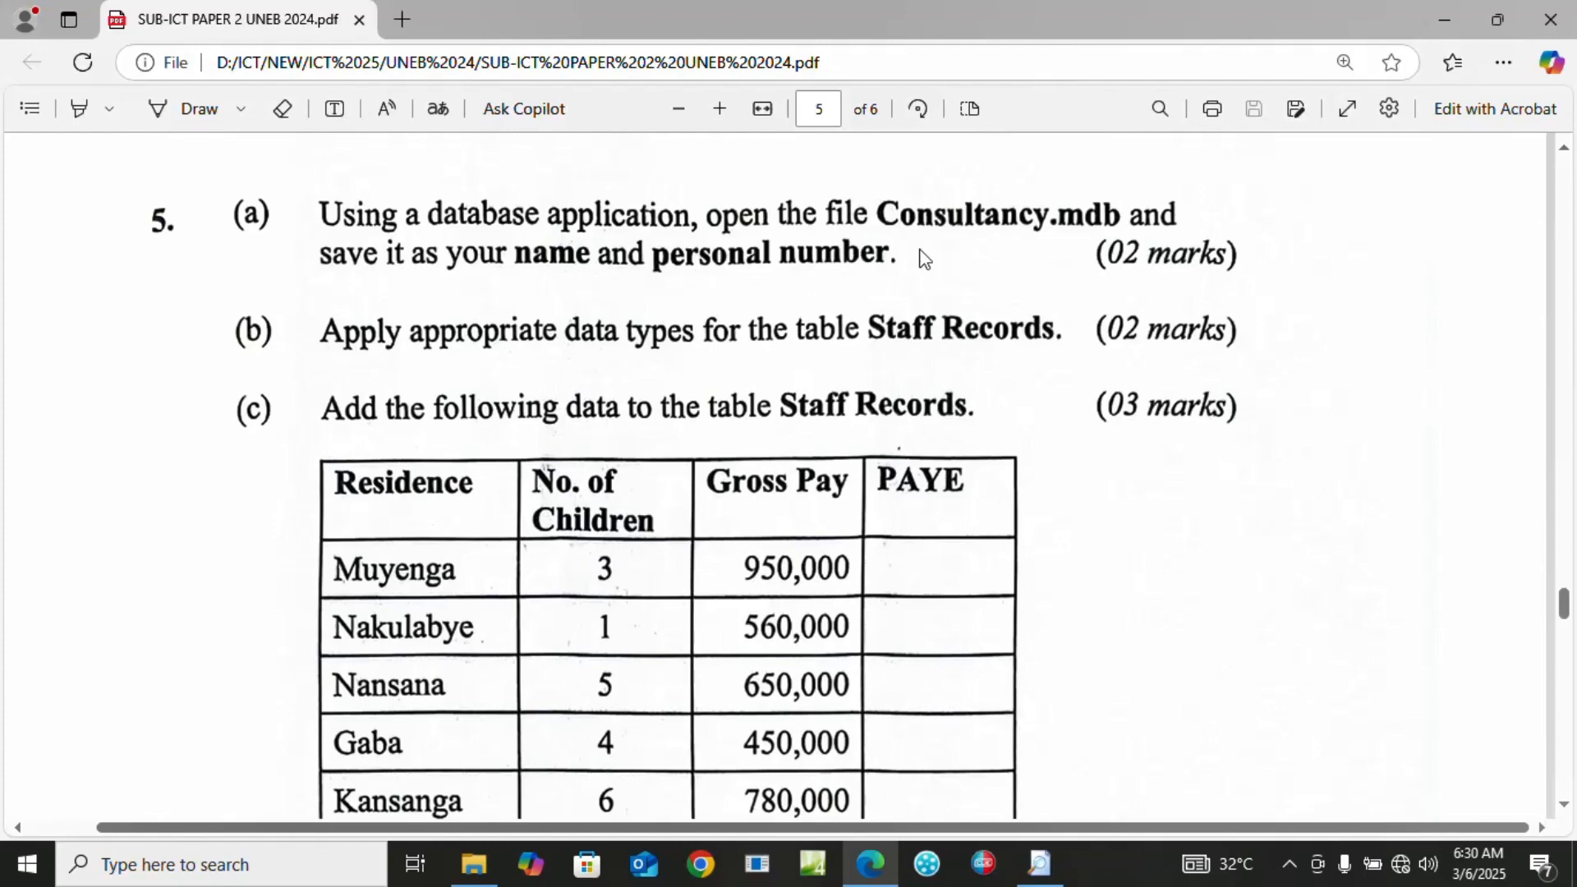
{"action": "left_click", "coordinate": [1446, 21]}
Close the UNEB 24 window and open the candidate's work folder on the left side
{"action": "left_click", "coordinate": [1493, 52]}
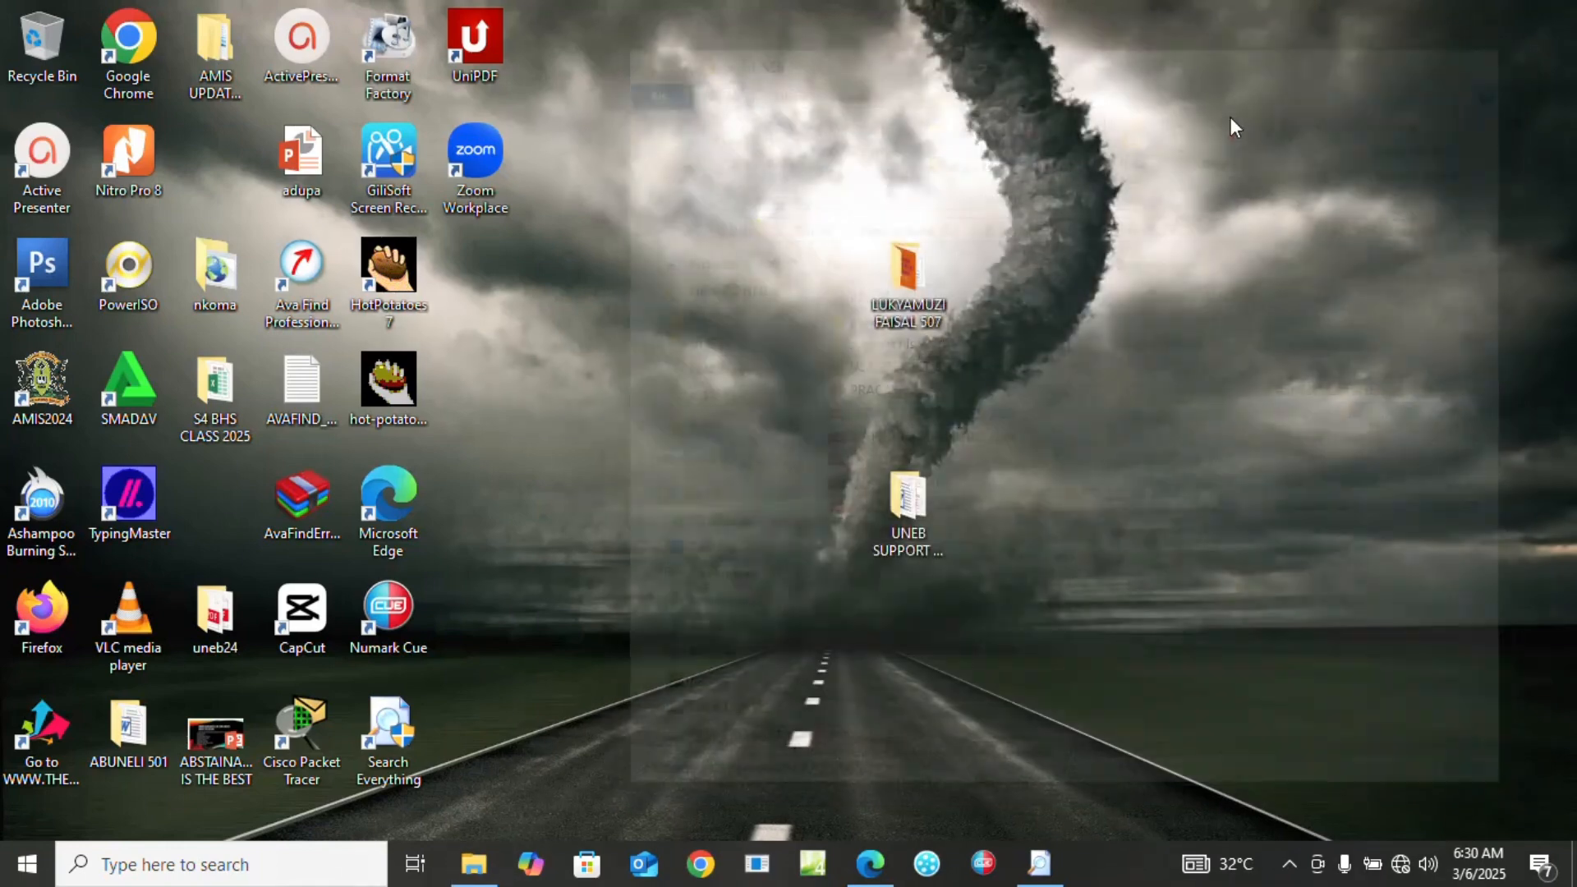
{"action": "left_click", "coordinate": [890, 281]}
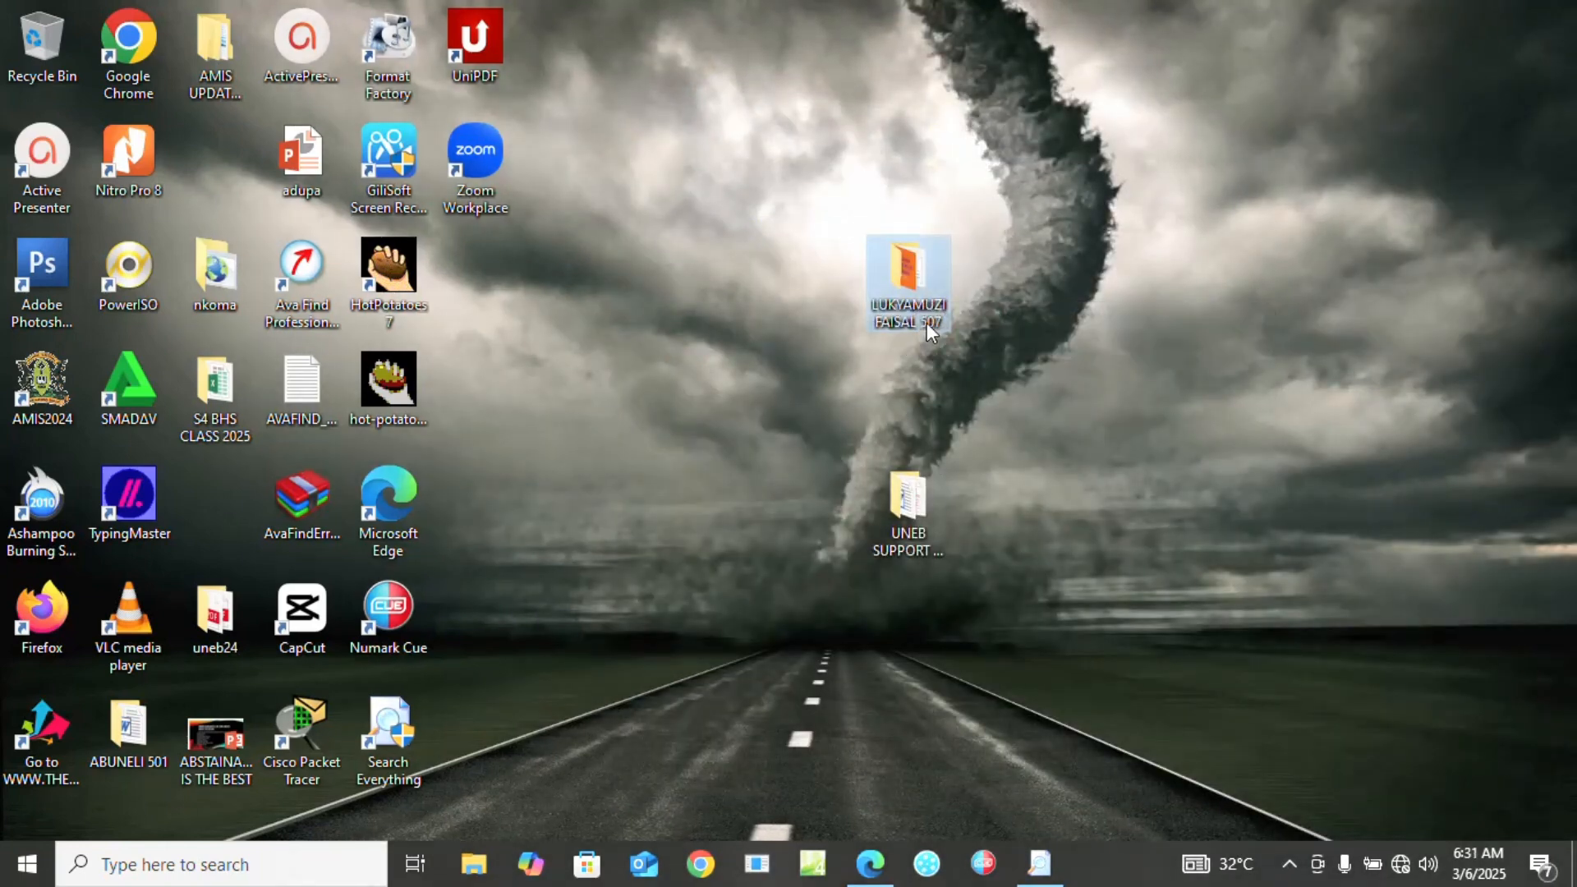
{"action": "double_click", "coordinate": [914, 310]}
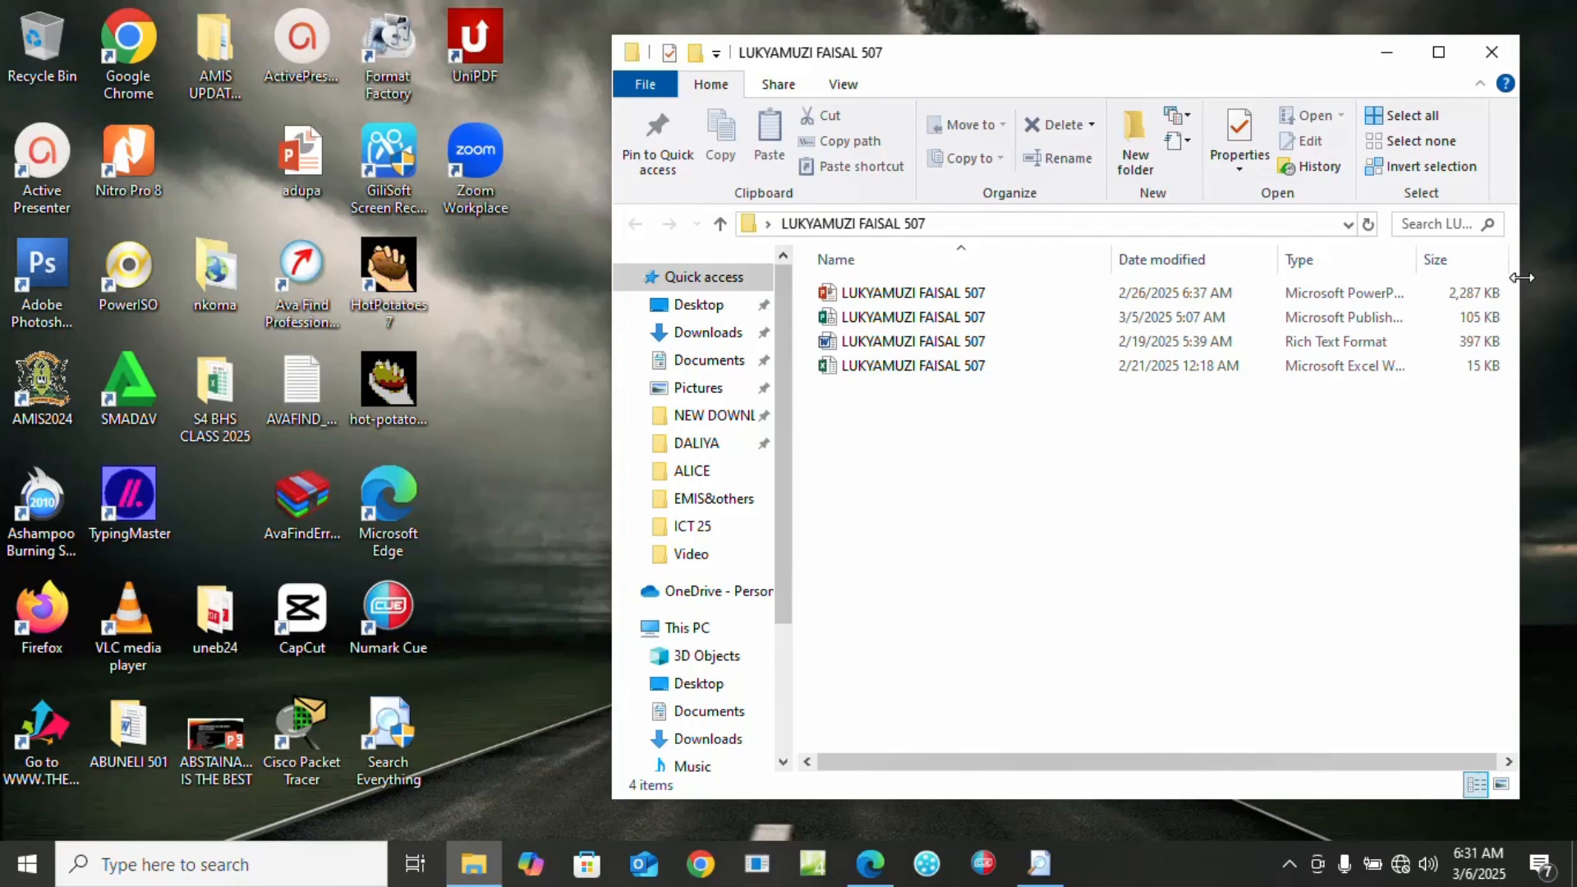
{"action": "left_click_drag", "start_coordinate": [1522, 278], "coordinate": [1327, 278]}
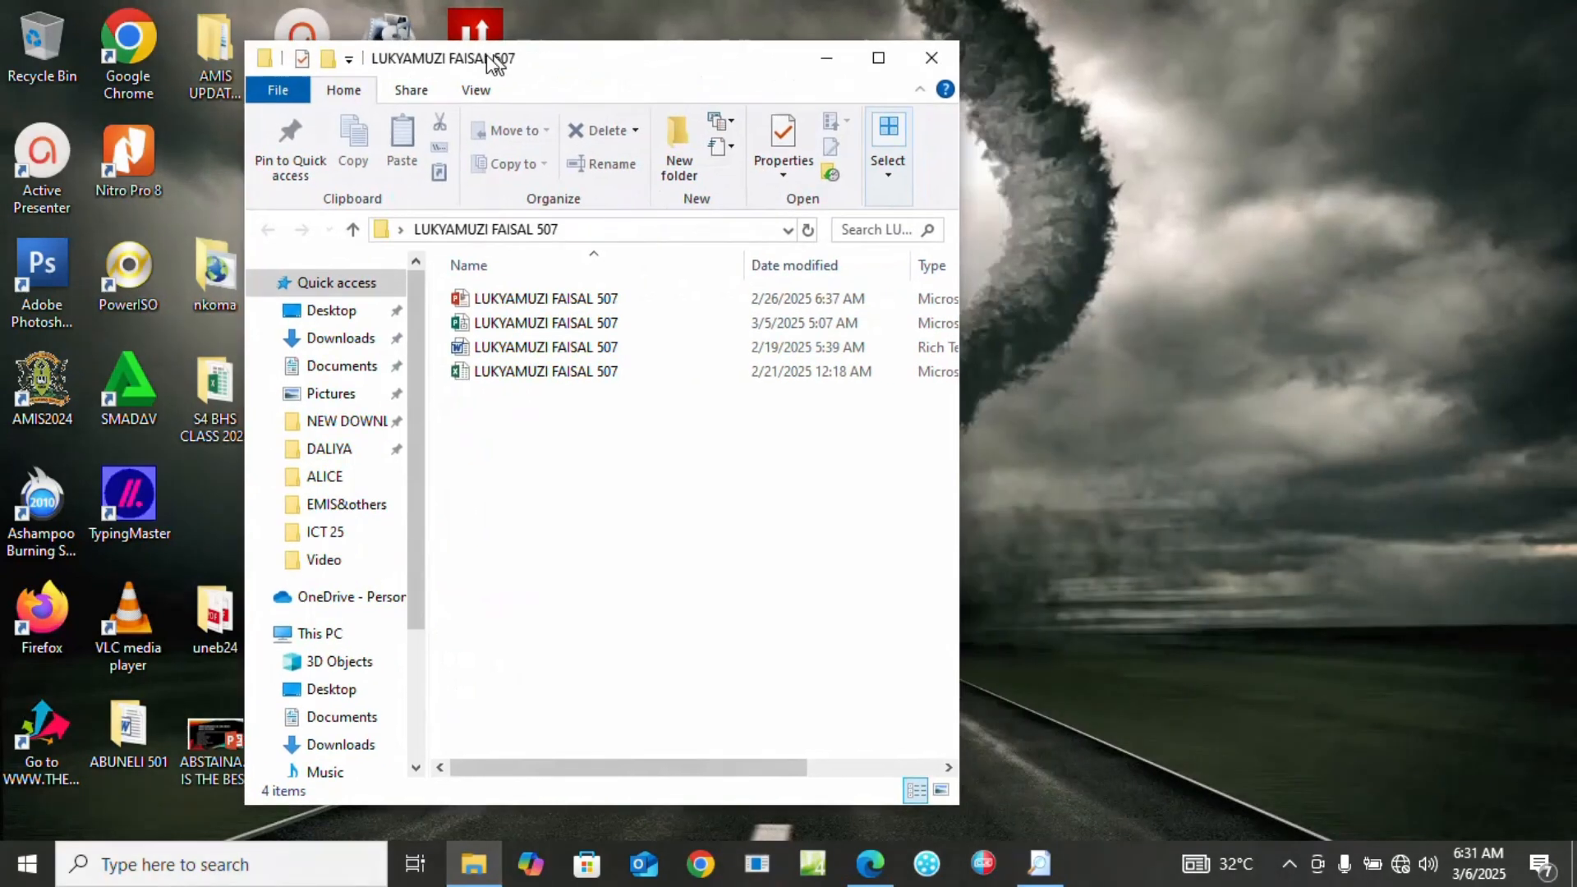
{"action": "left_click_drag", "start_coordinate": [869, 50], "coordinate": [260, 66]}
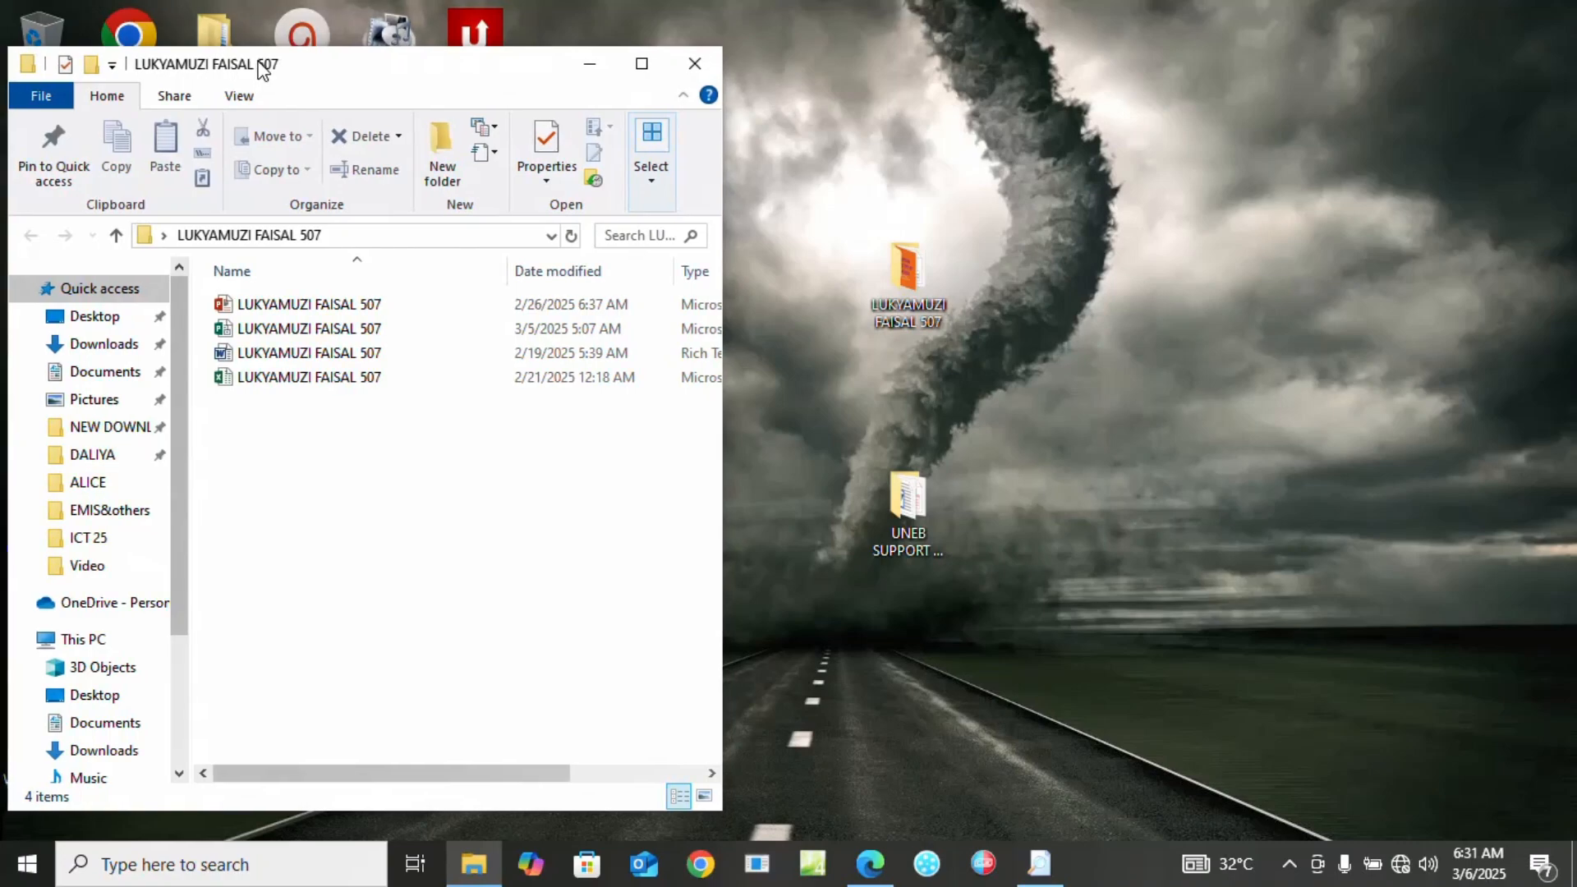
Open the UNEB SUPPORT FILES PAPER 2 2024 folder and place it on the right
{"action": "left_click", "coordinate": [920, 521]}
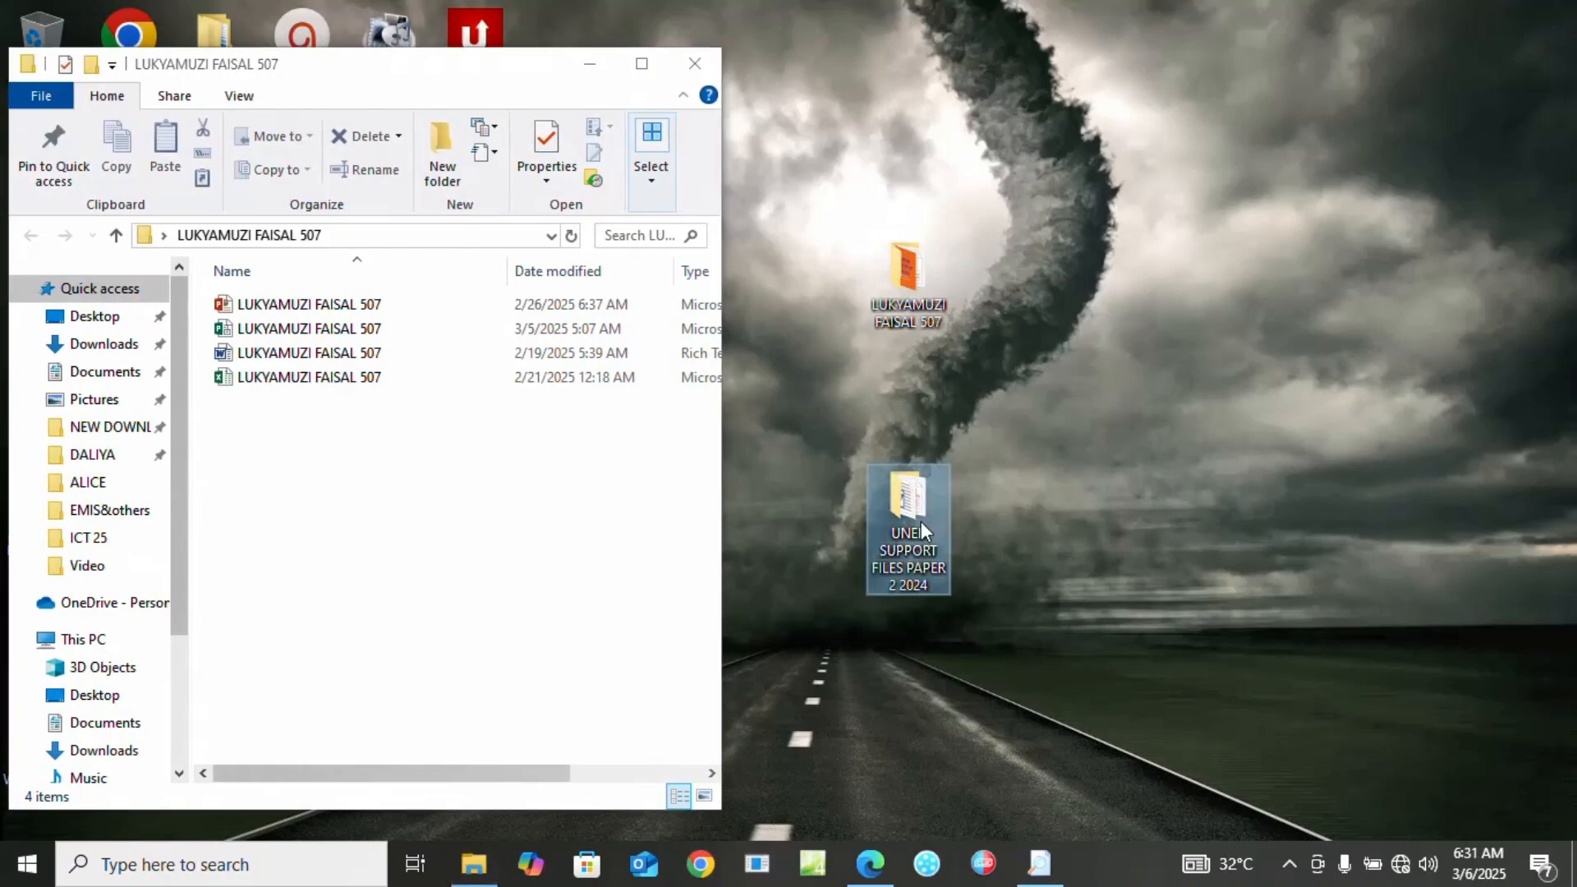
{"action": "double_click", "coordinate": [920, 521]}
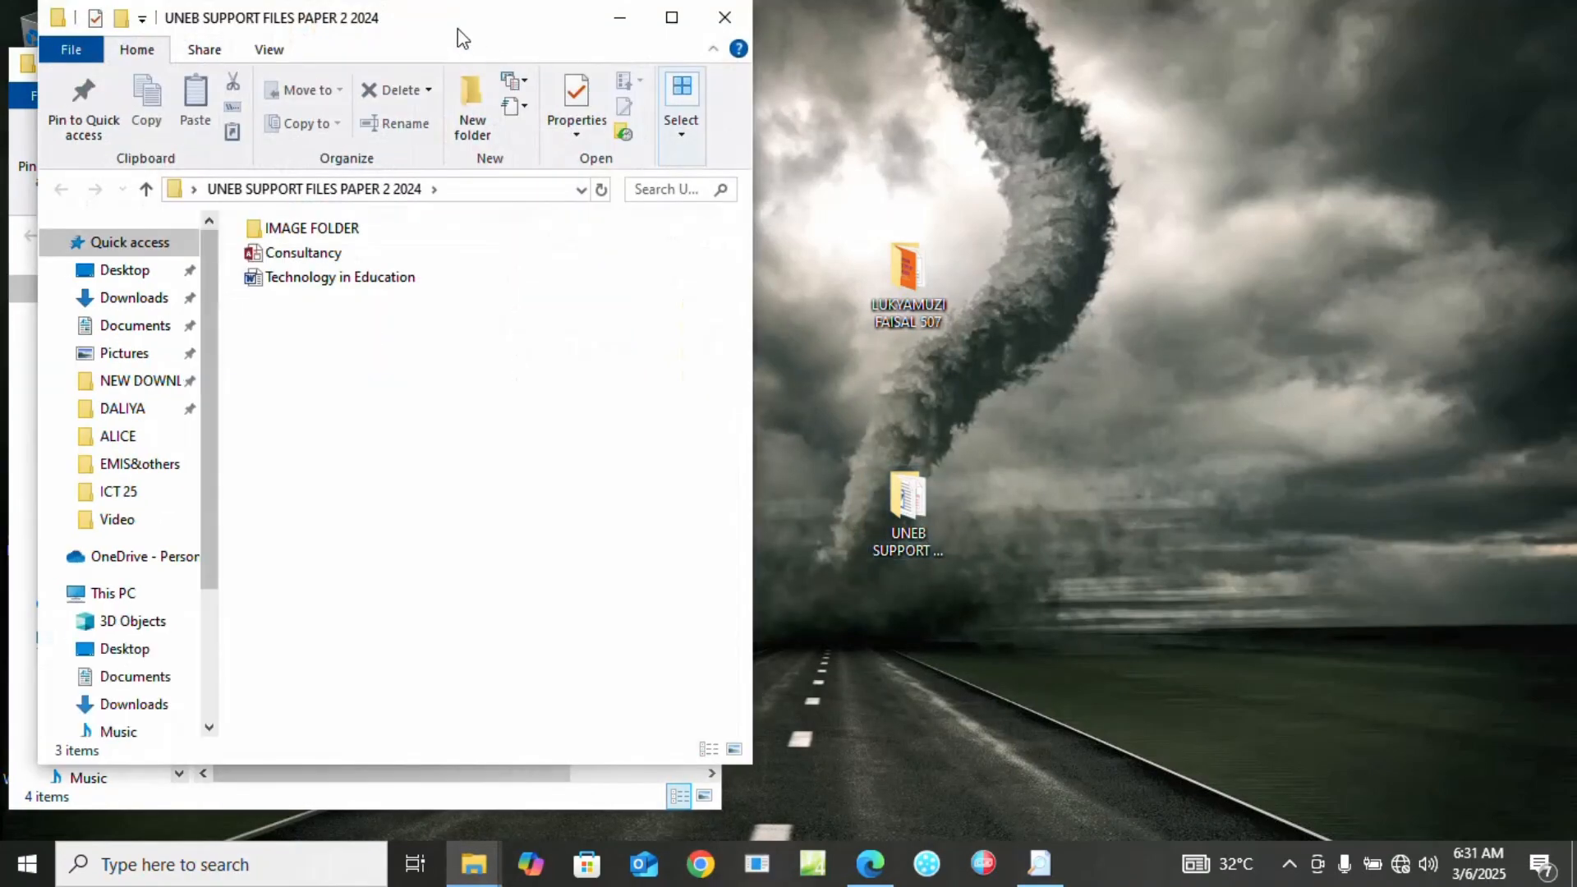
{"action": "left_click_drag", "start_coordinate": [459, 31], "coordinate": [1199, 53]}
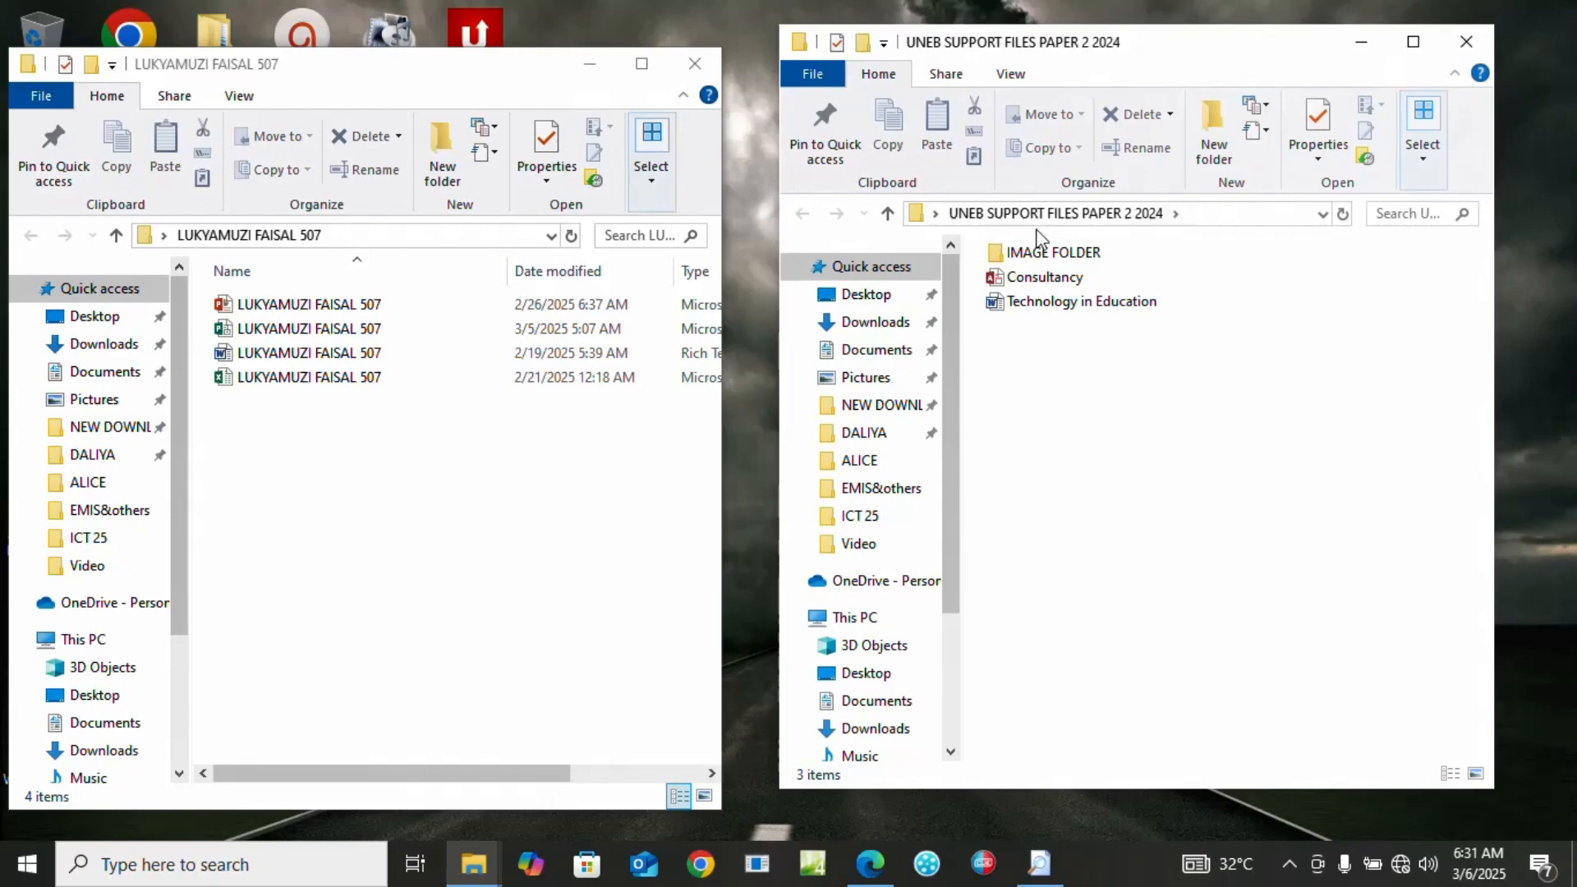
Copy the Consultancy database into the candidate's work folder
{"action": "left_click", "coordinate": [1040, 280]}
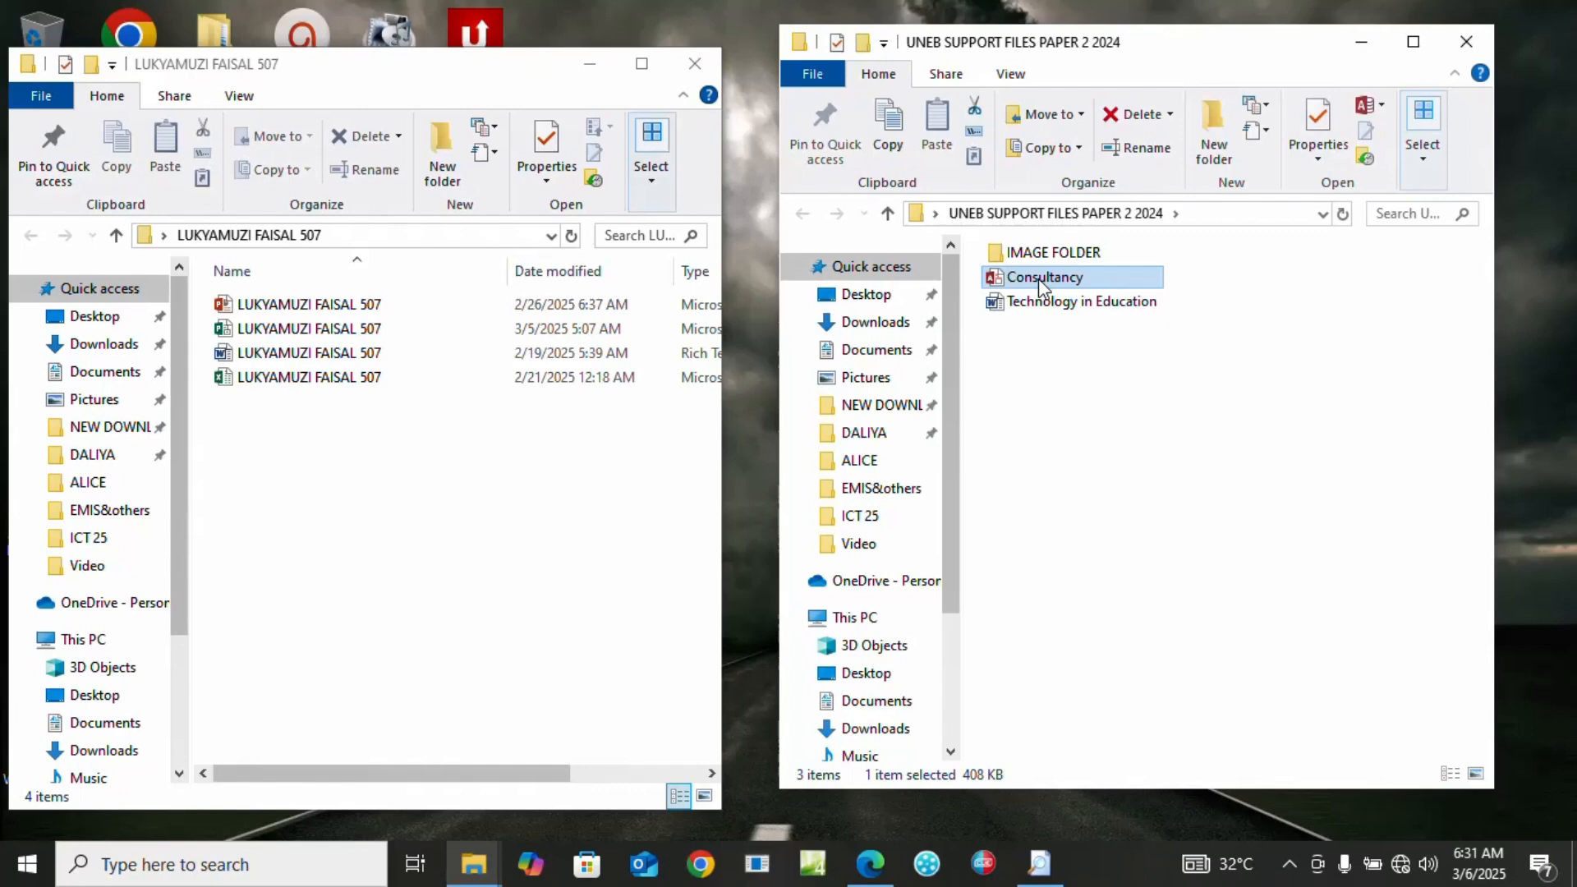
{"action": "right_click", "coordinate": [1038, 279]}
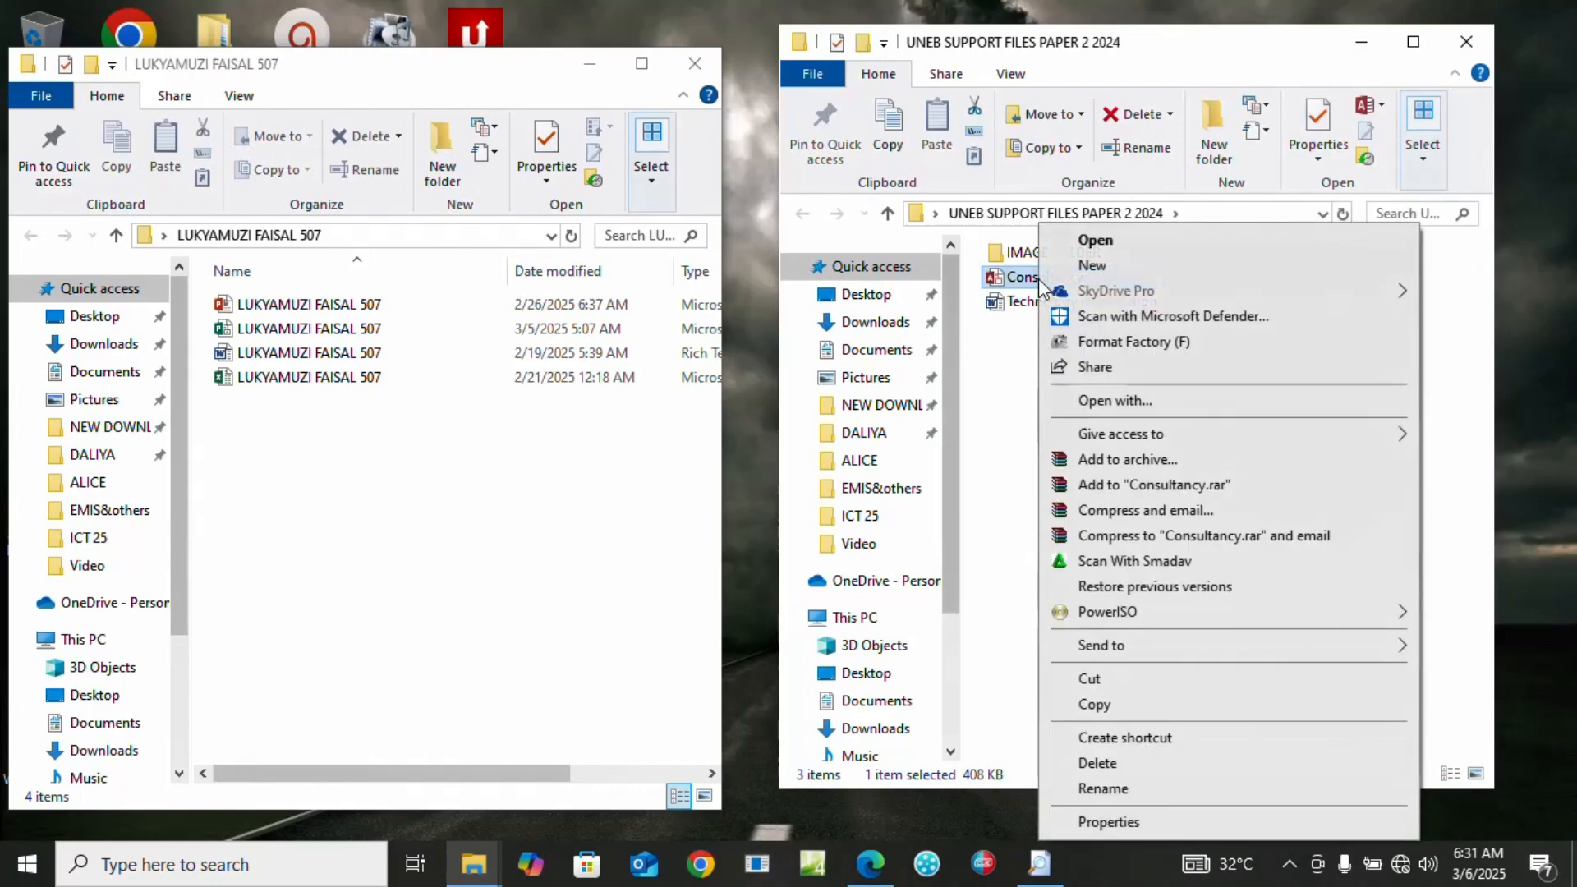
{"action": "left_click", "coordinate": [1095, 704]}
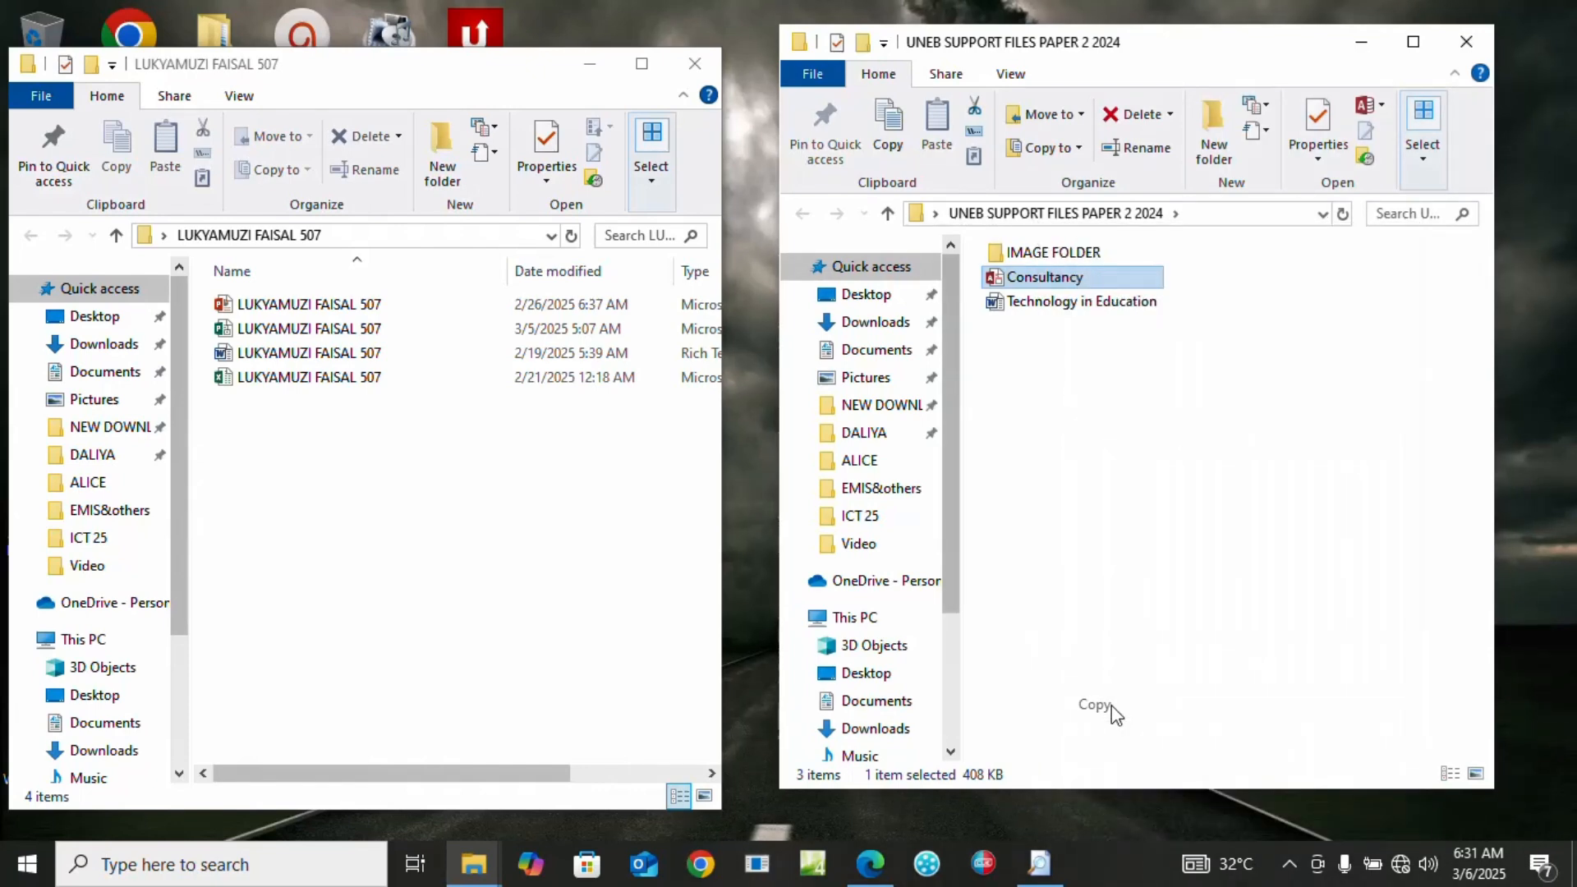
{"action": "right_click", "coordinate": [358, 466]}
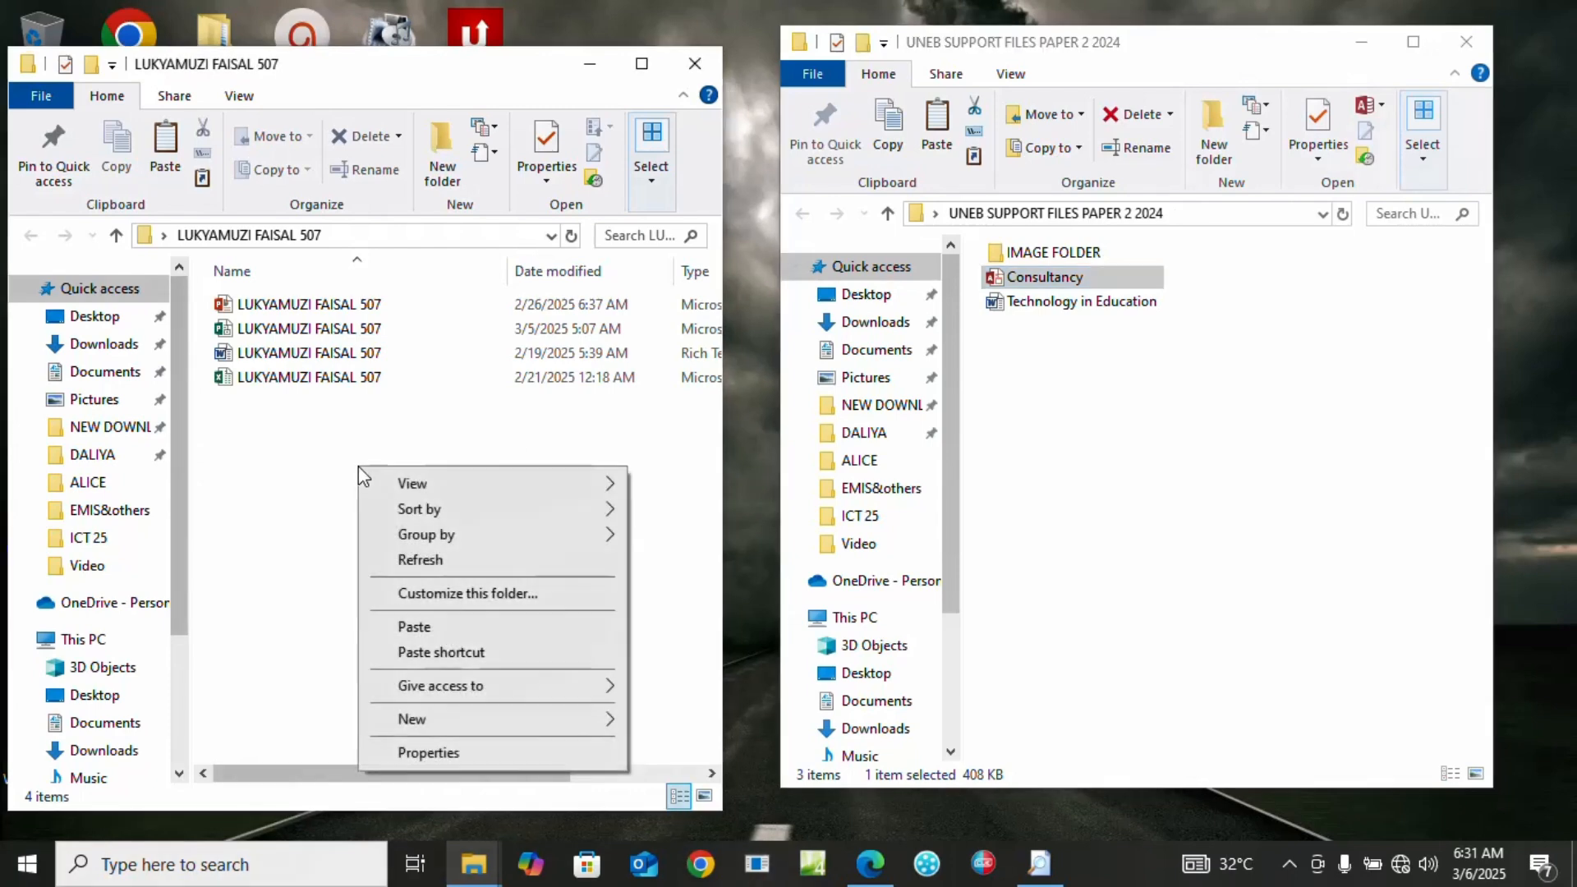
{"action": "left_click", "coordinate": [418, 631]}
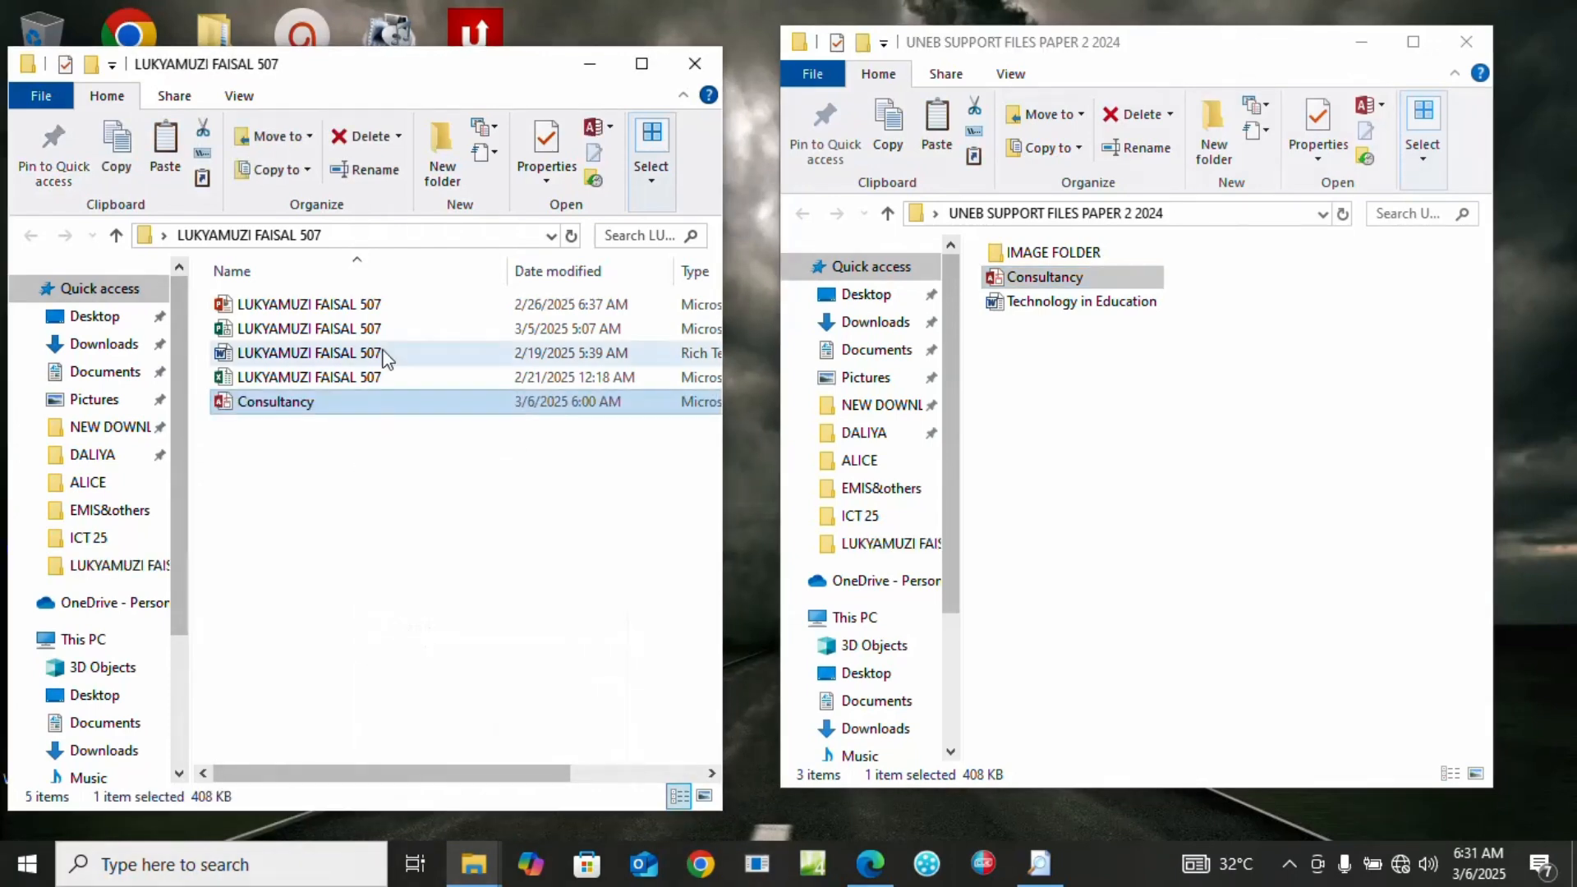
Rename the copied database to the candidate's name and number, then open it
{"action": "right_click", "coordinate": [290, 418]}
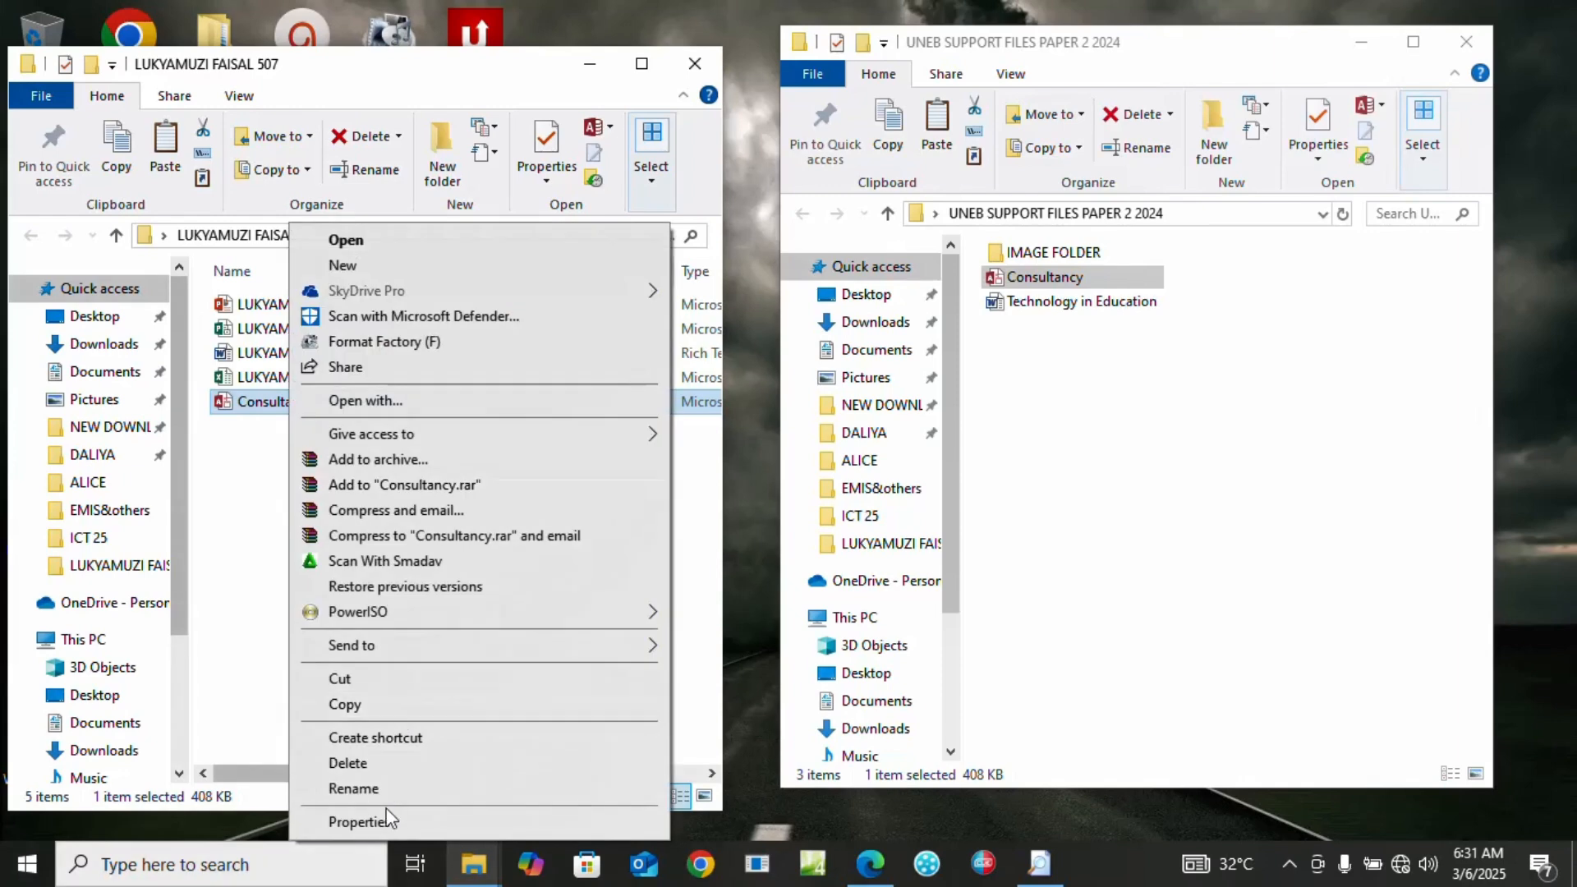
{"action": "left_click", "coordinate": [370, 790]}
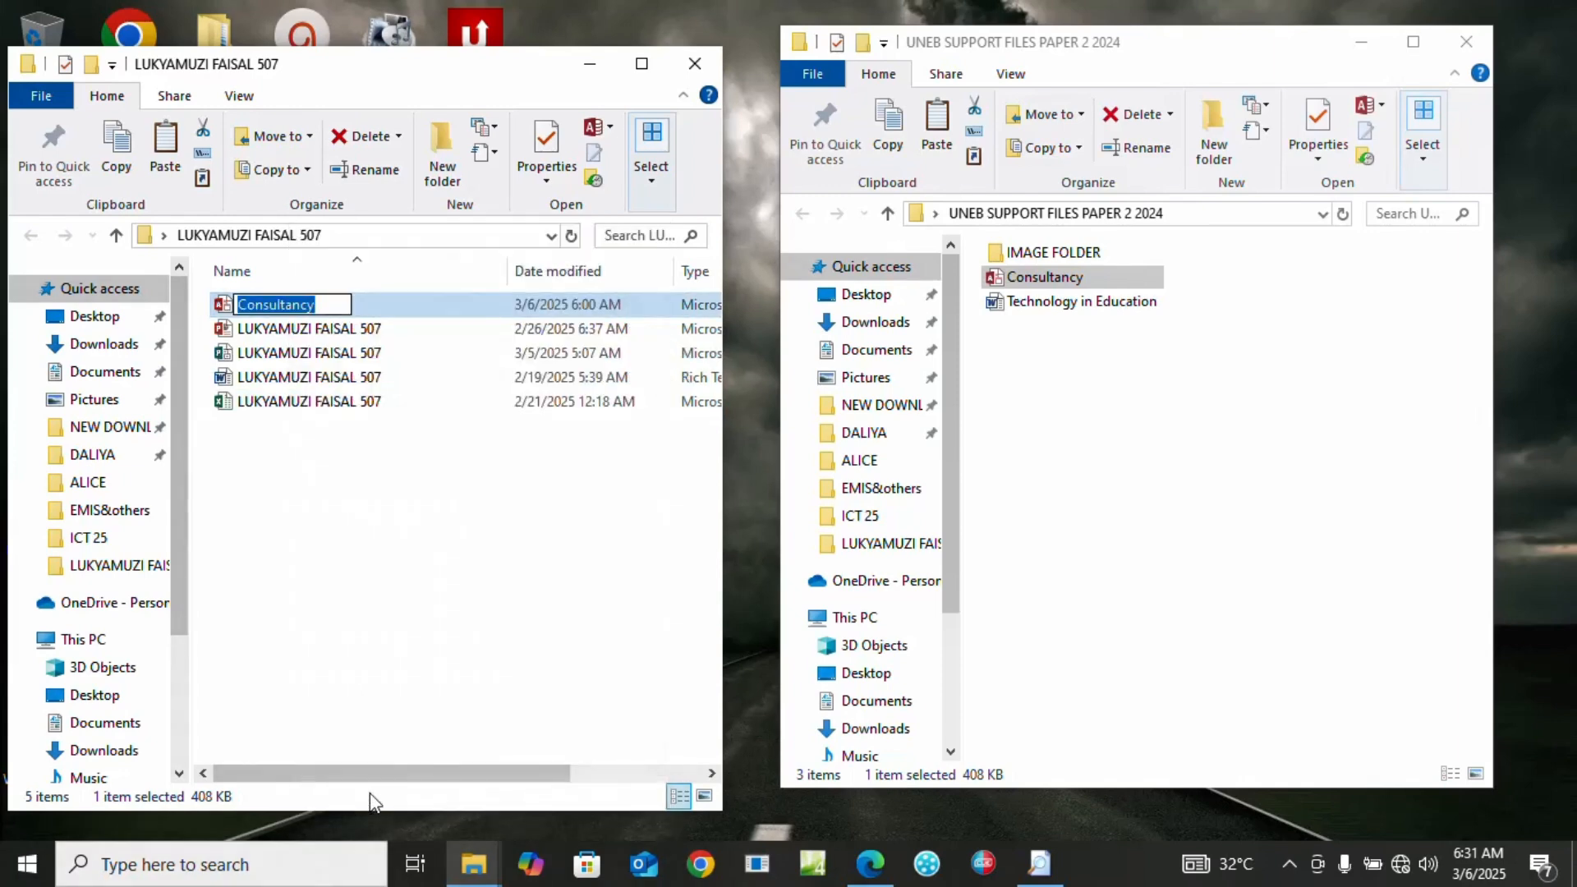
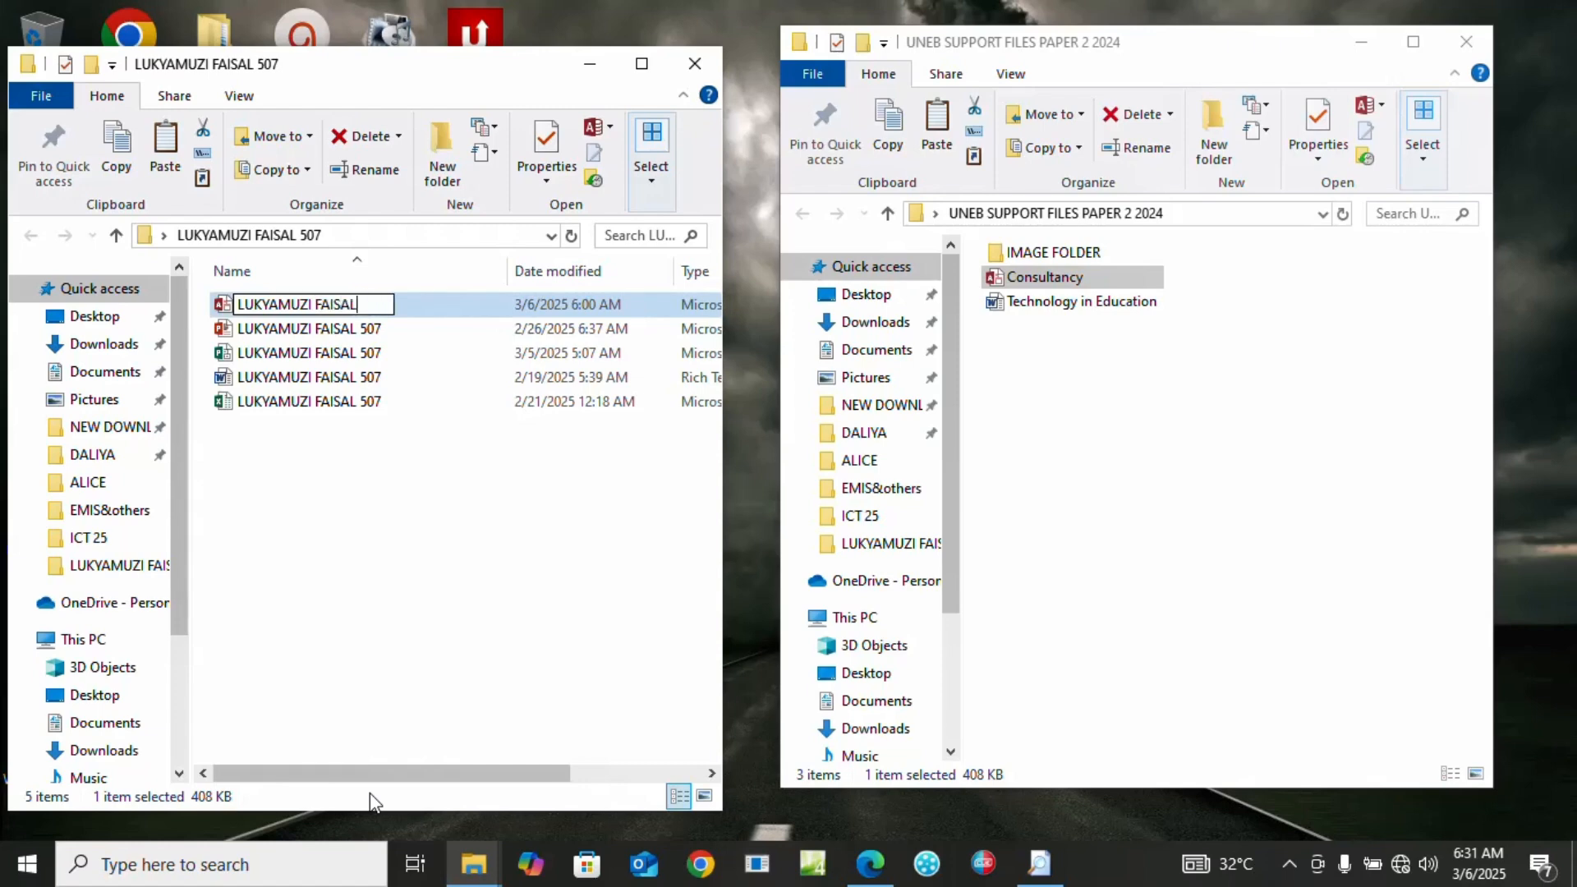
{"action": "key", "text": "Return"}
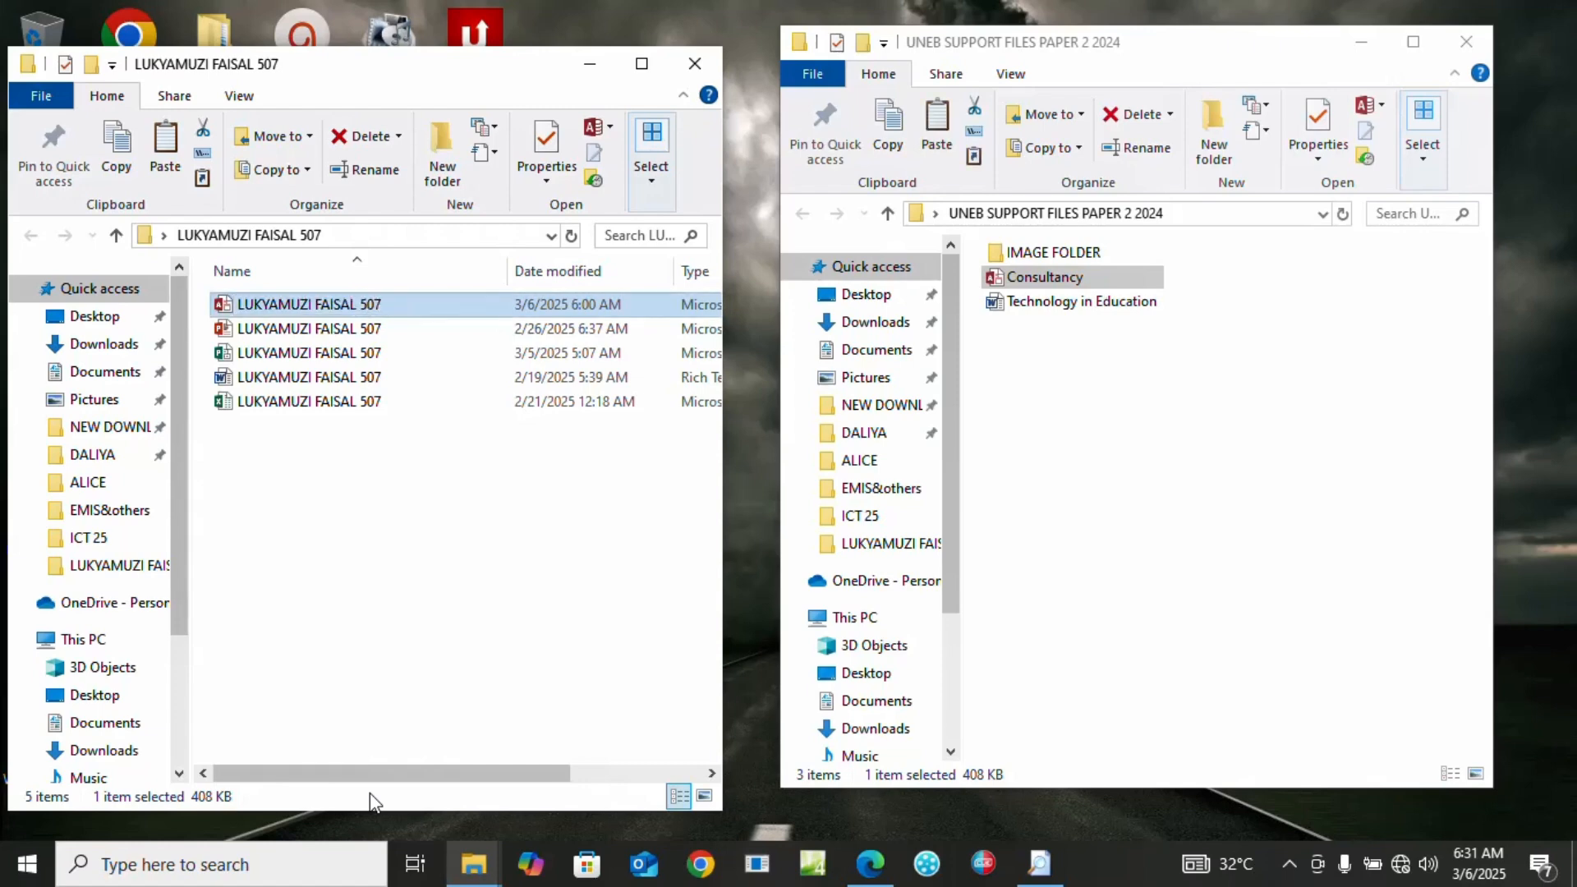
{"action": "double_click", "coordinate": [279, 306]}
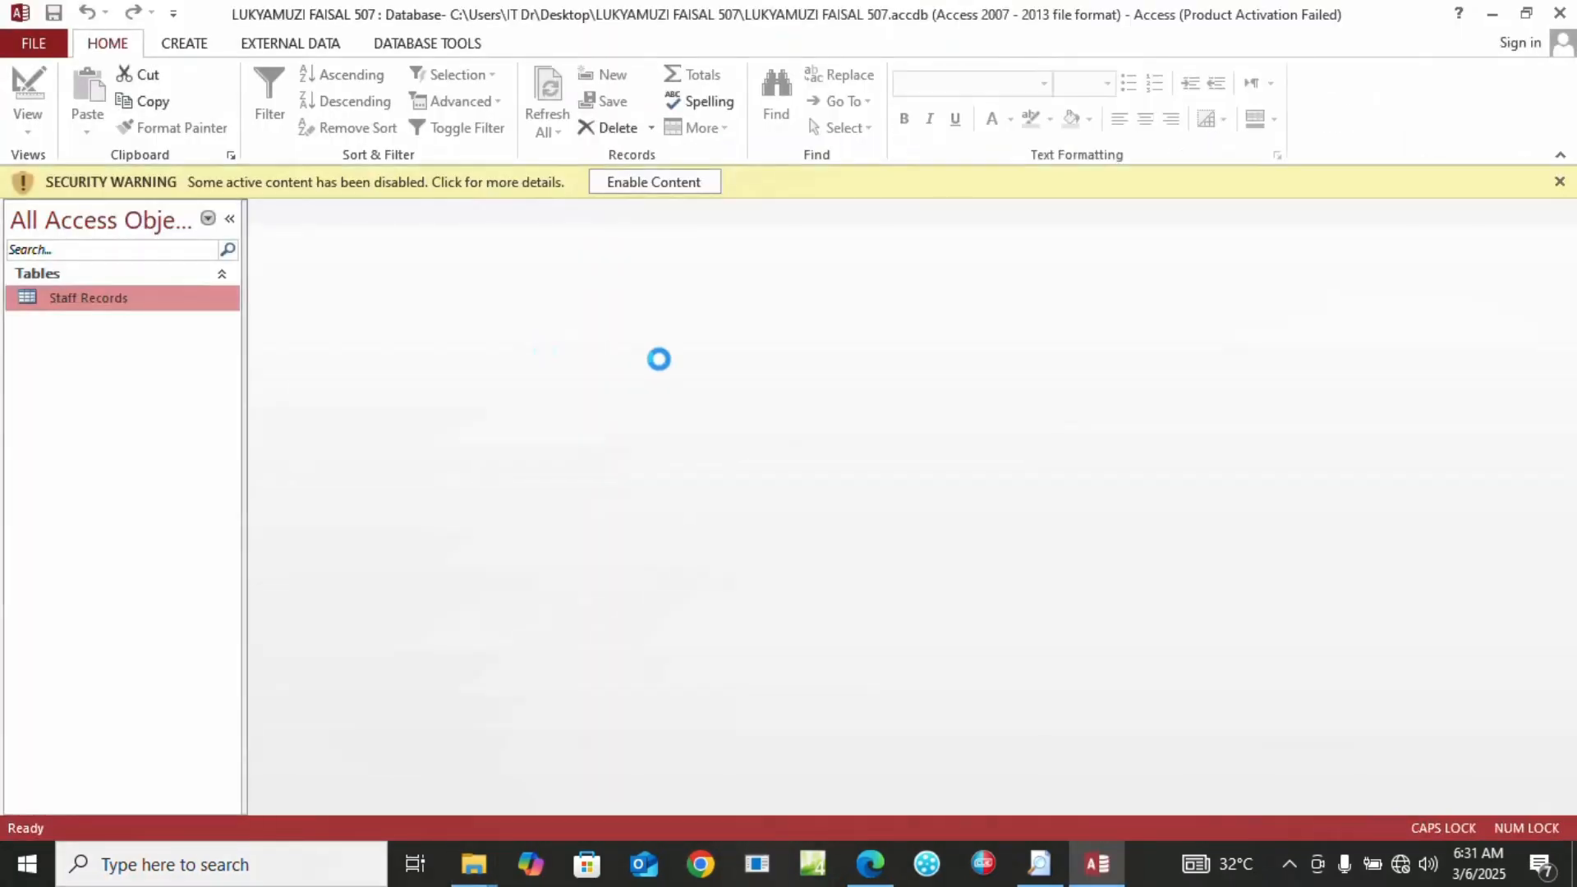
Enable content, dismiss the activation notice, open Staff Records, and return to the exam paper
{"action": "left_click", "coordinate": [643, 182]}
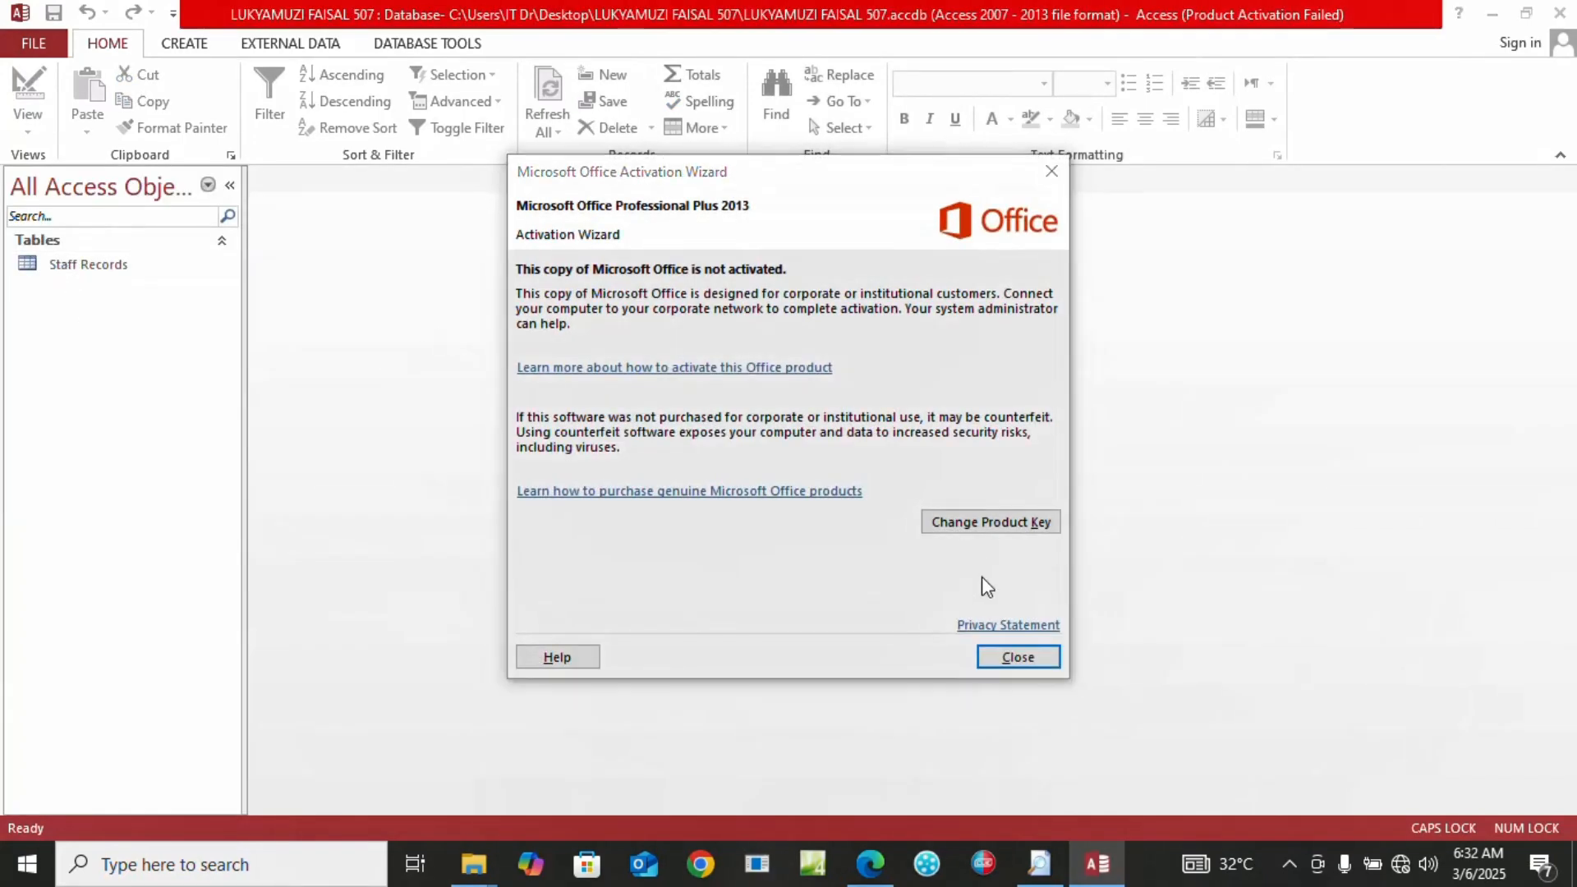
{"action": "left_click", "coordinate": [1012, 657]}
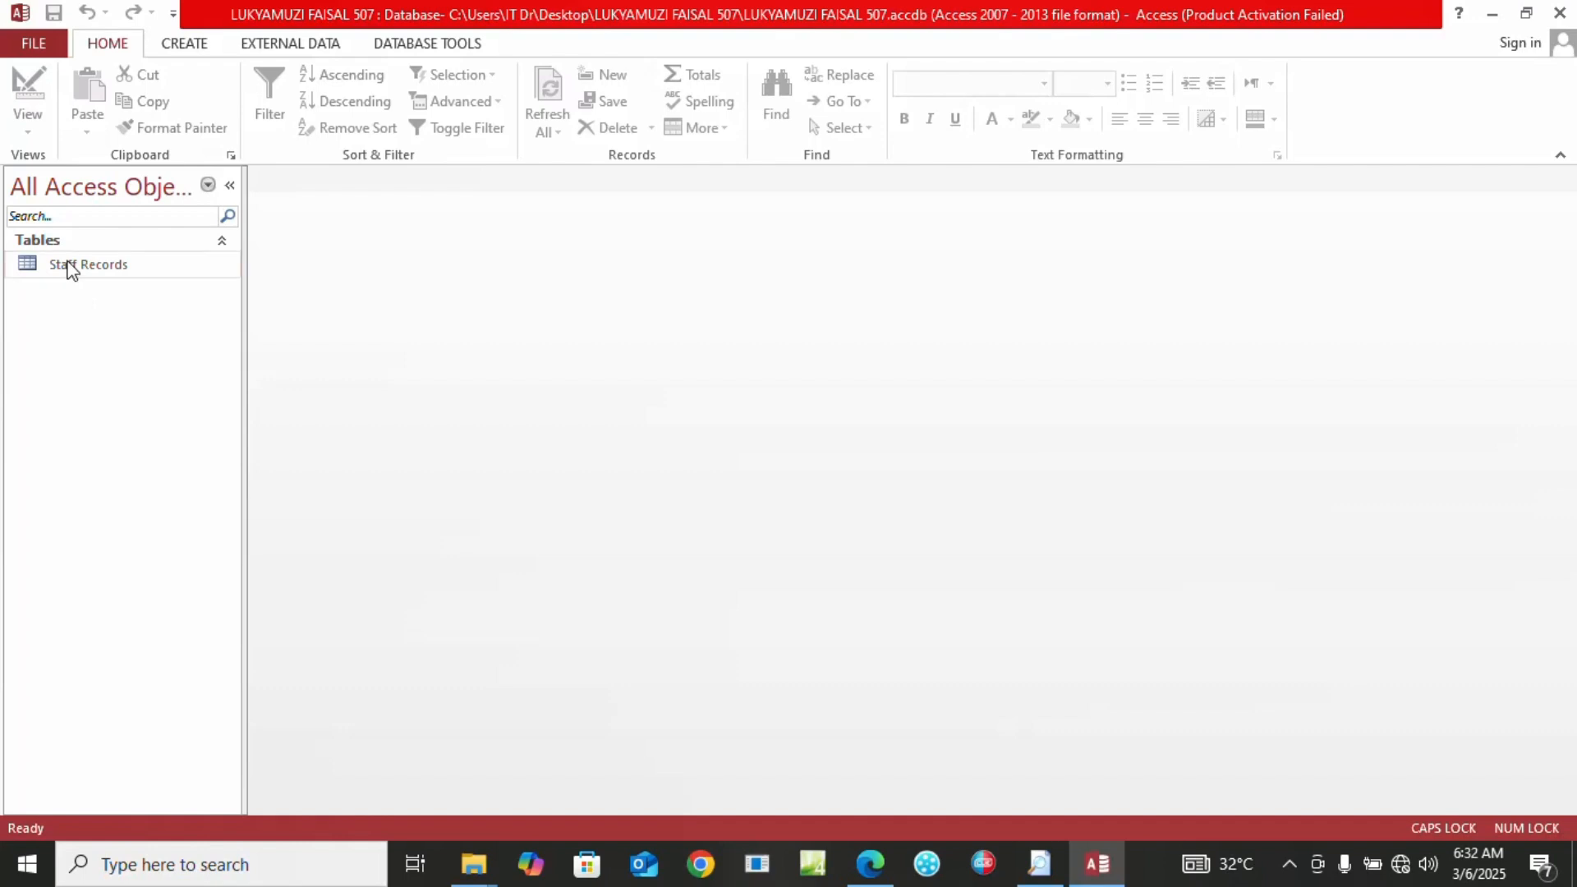
{"action": "double_click", "coordinate": [70, 265]}
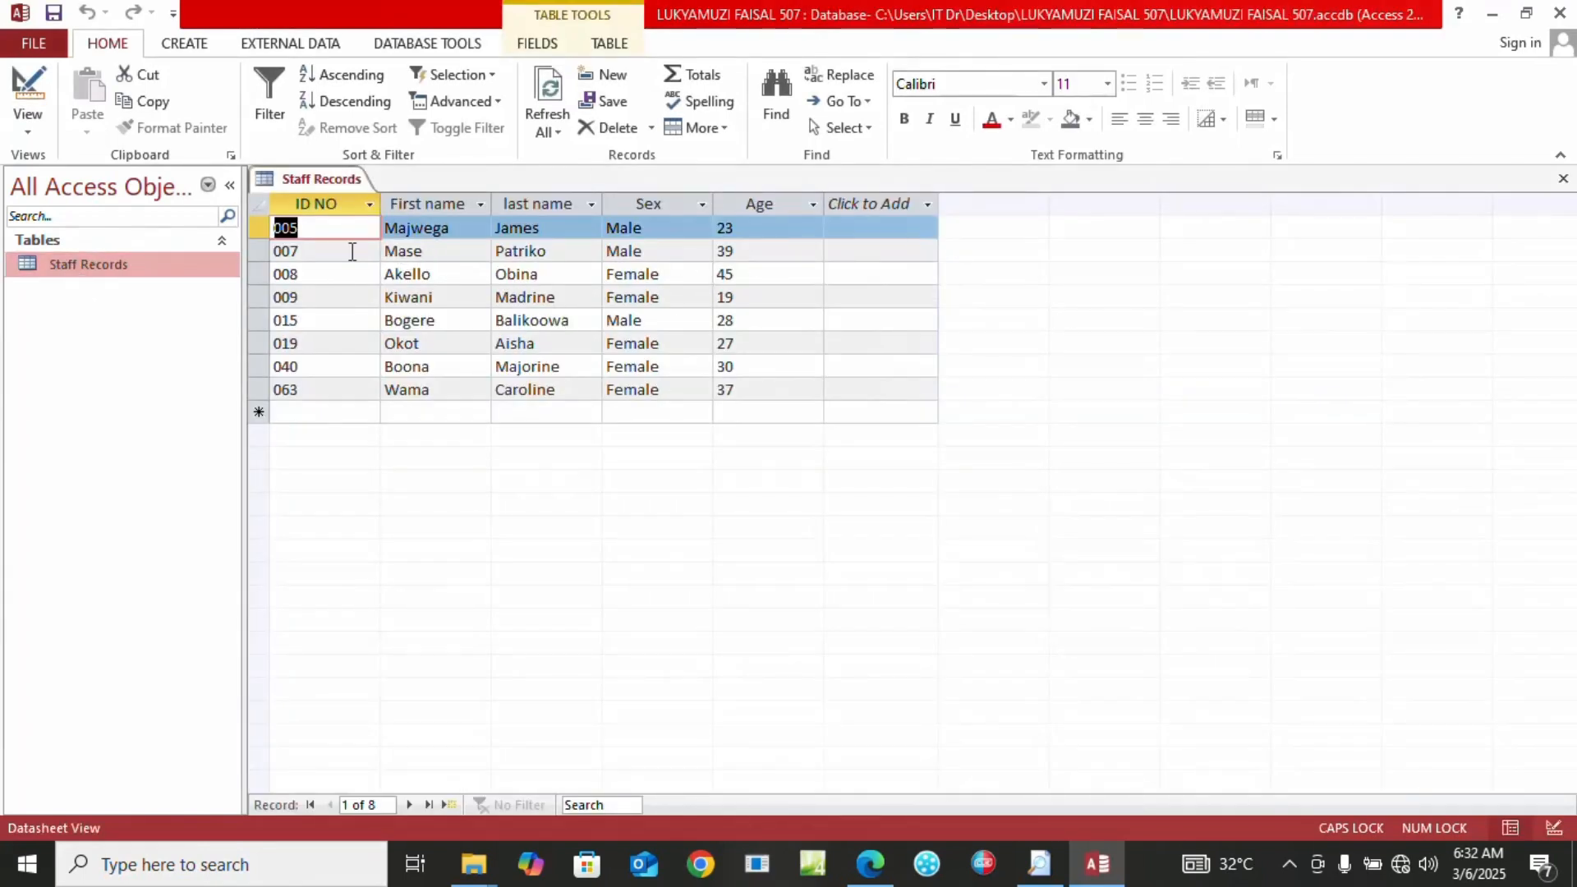
{"action": "left_click", "coordinate": [861, 877]}
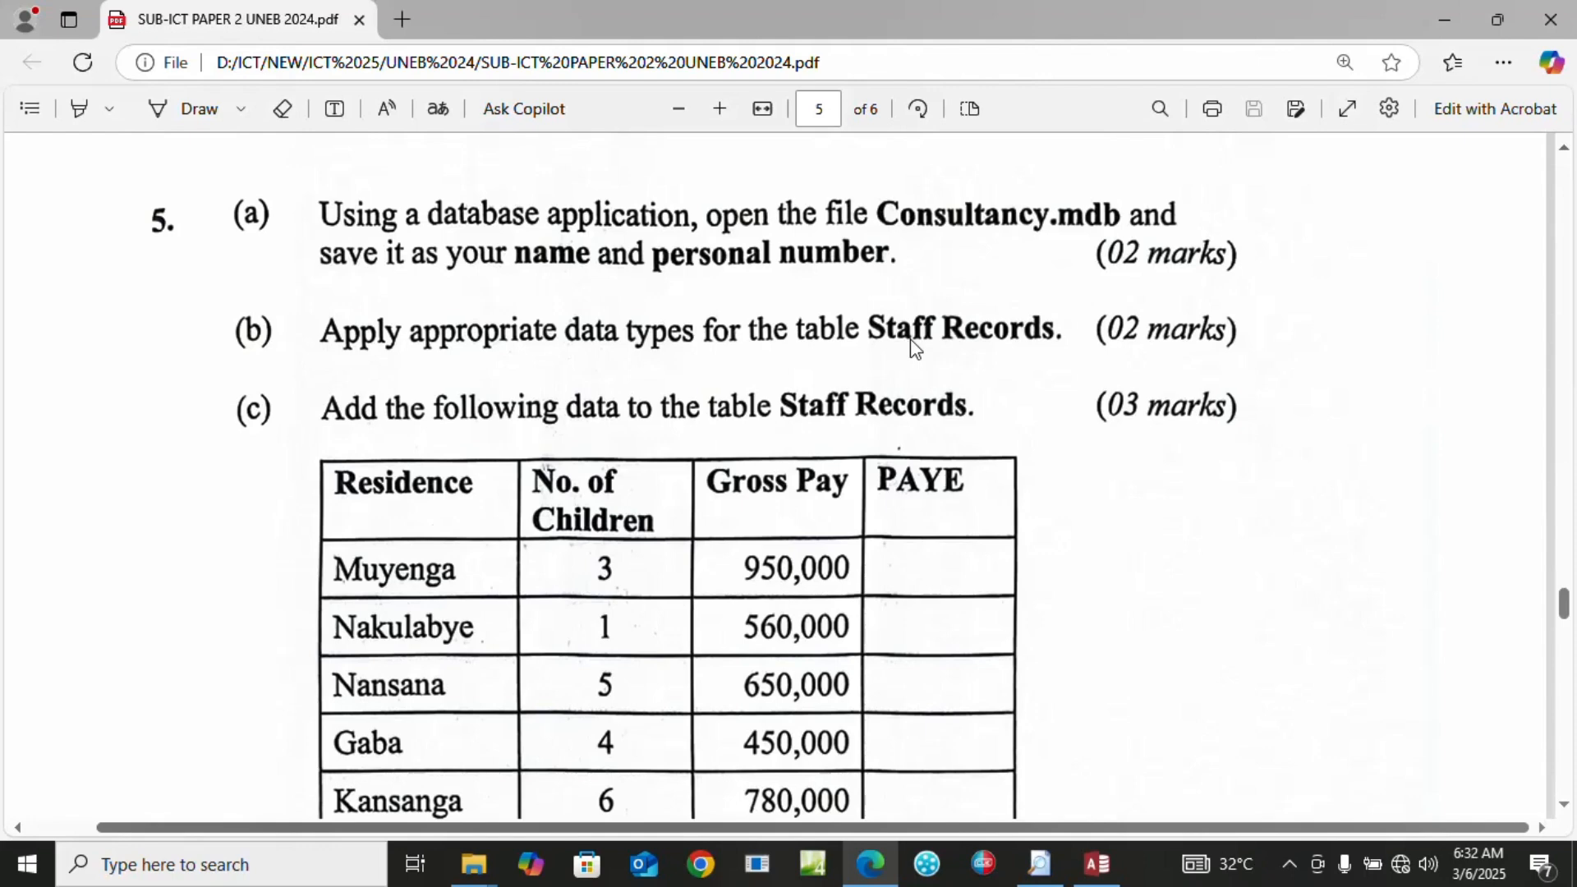
In Design View change Age to Number, then save, accepting the data-loss warning
{"action": "left_click", "coordinate": [1095, 862]}
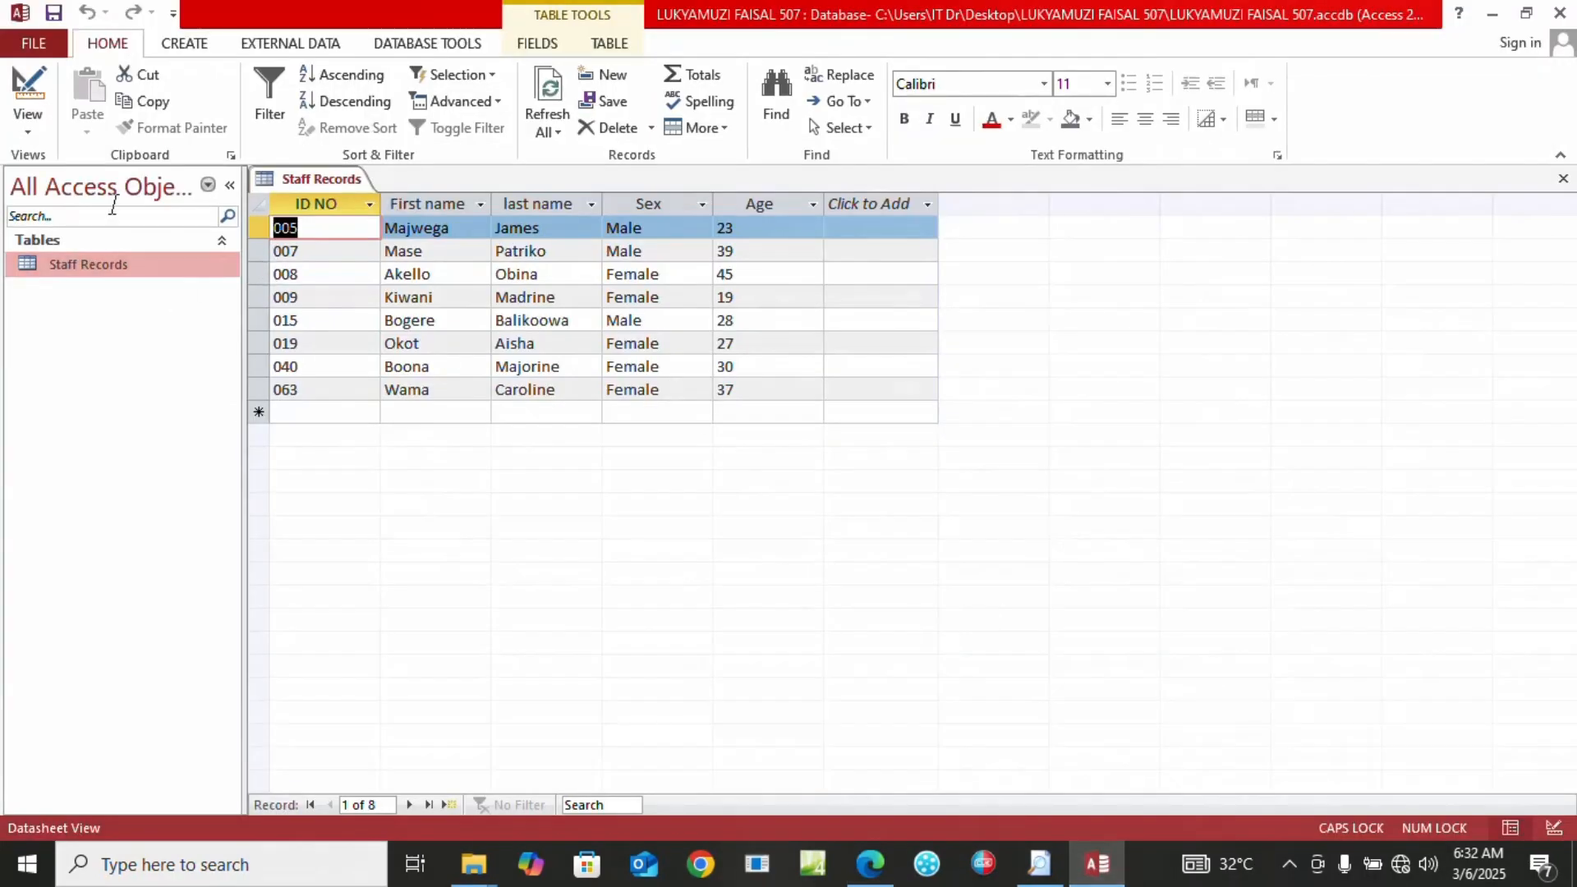
{"action": "left_click", "coordinate": [29, 133]}
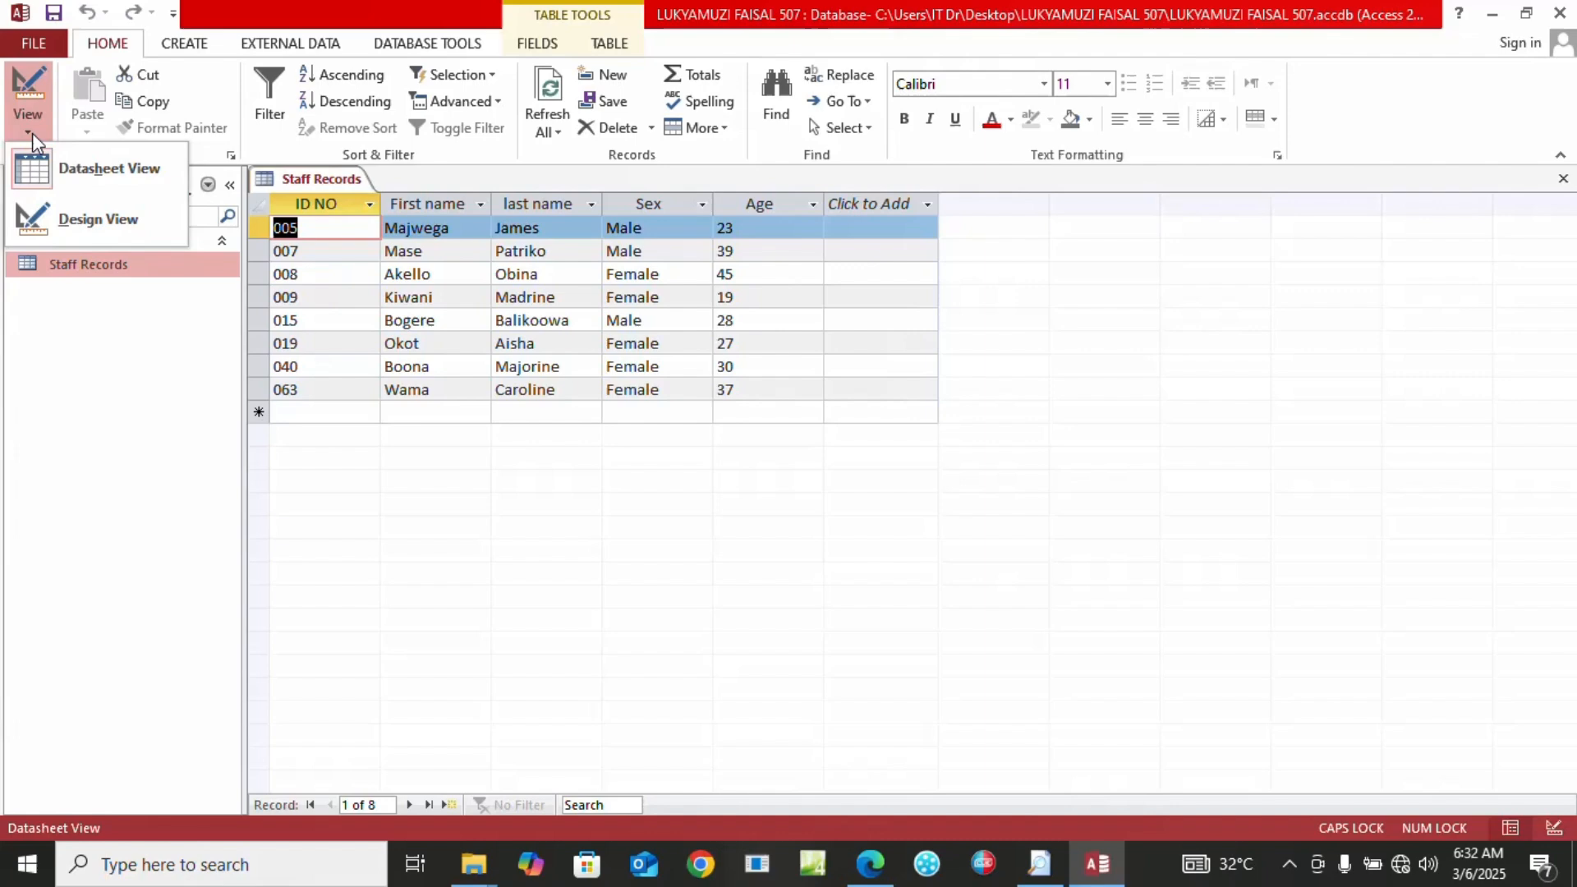
{"action": "left_click", "coordinate": [47, 220]}
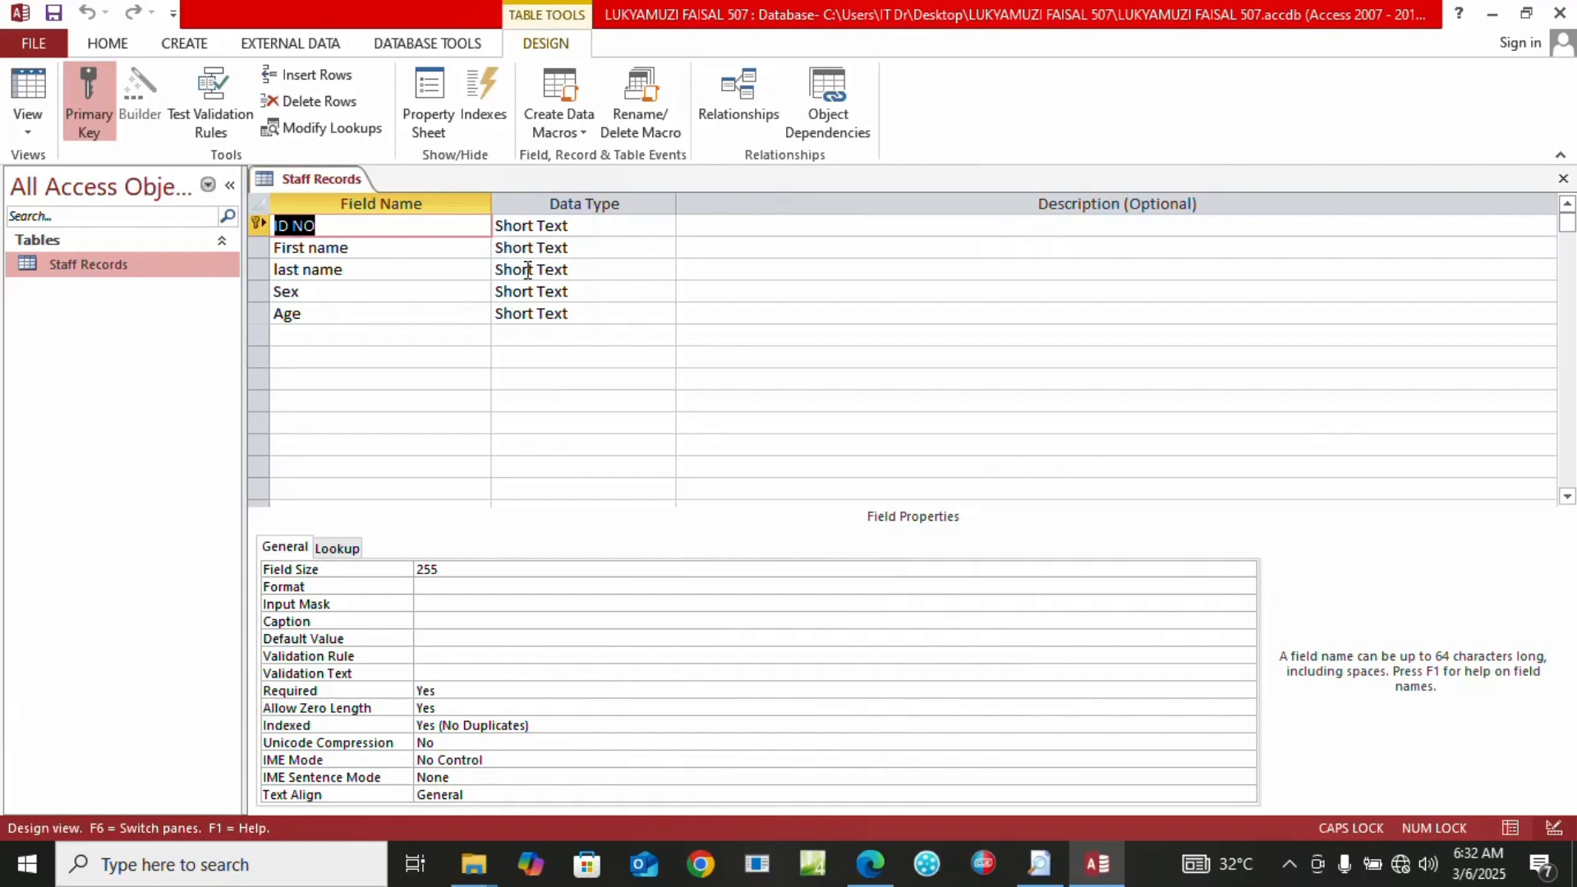
{"action": "left_click", "coordinate": [590, 317]}
{"action": "left_click", "coordinate": [662, 314]}
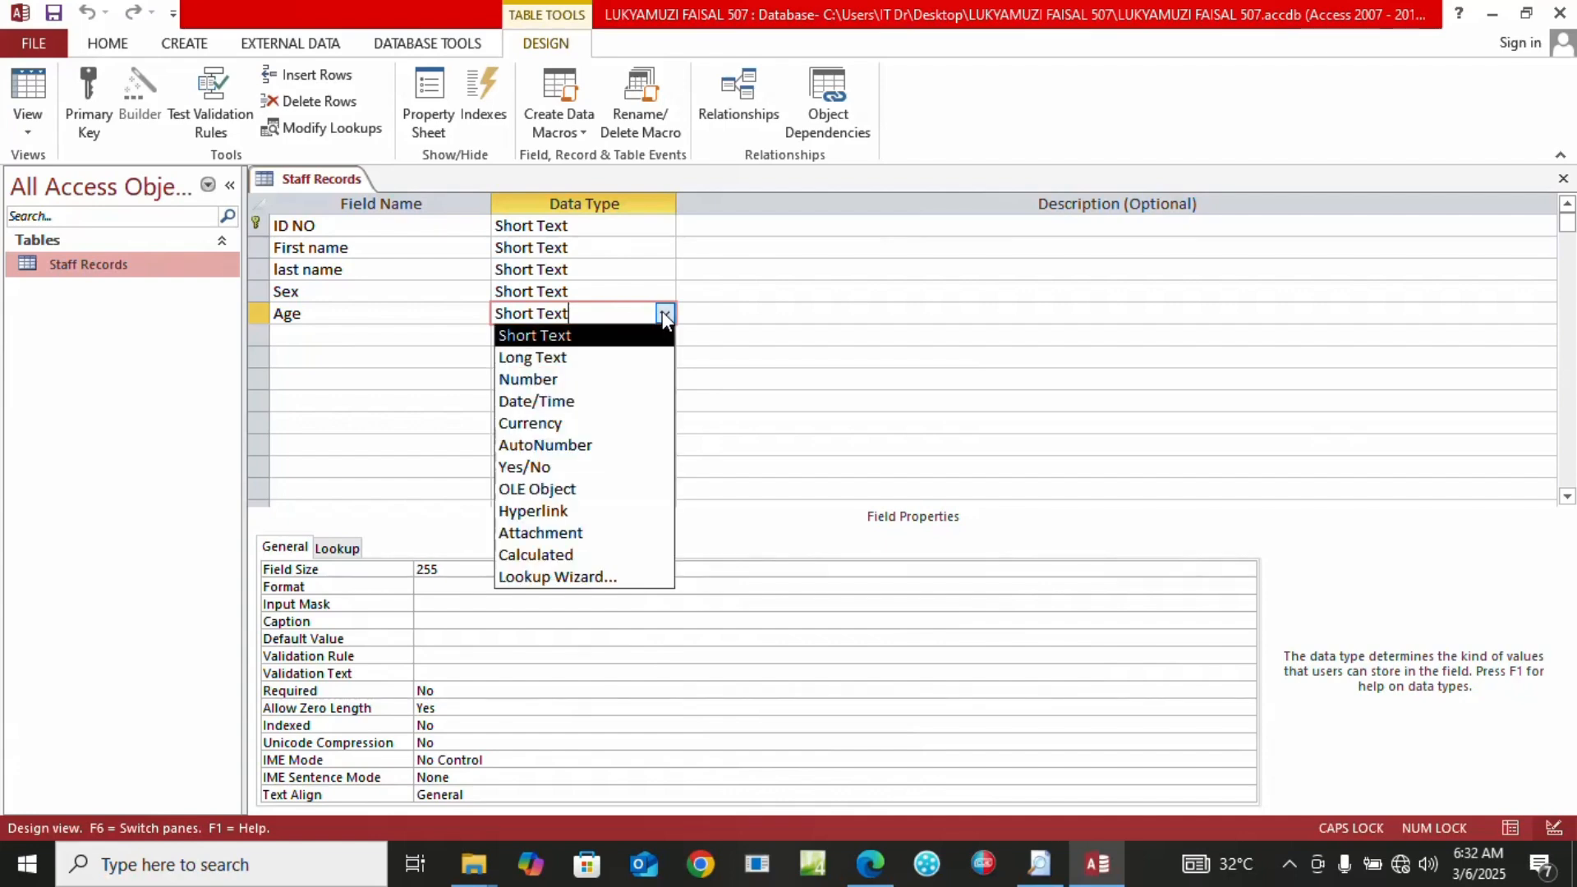
{"action": "left_click", "coordinate": [592, 379]}
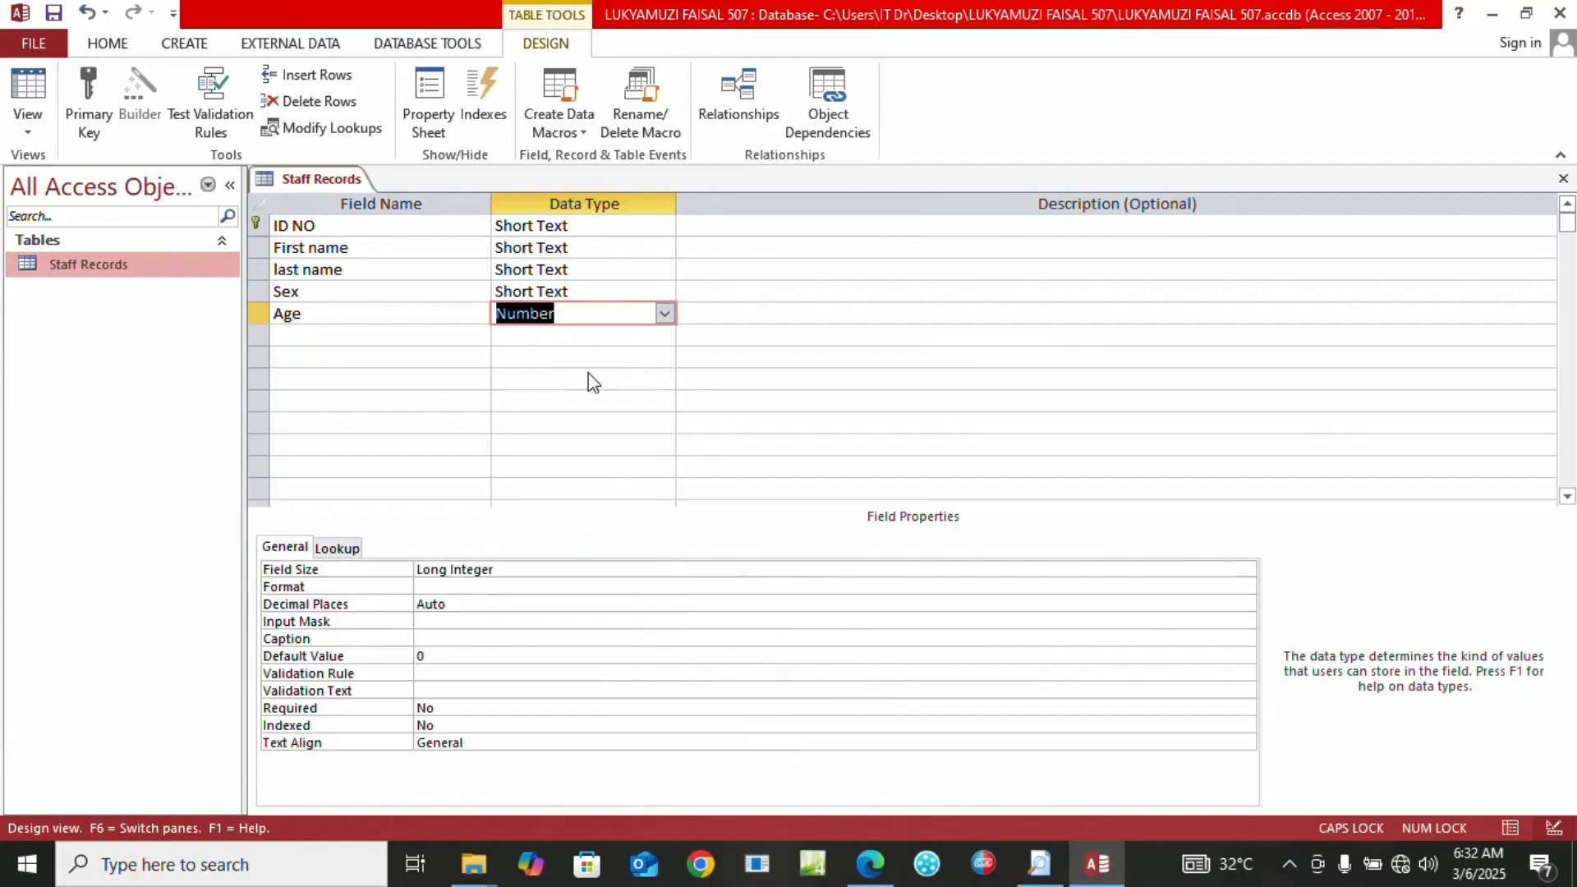
{"action": "left_click", "coordinate": [33, 89]}
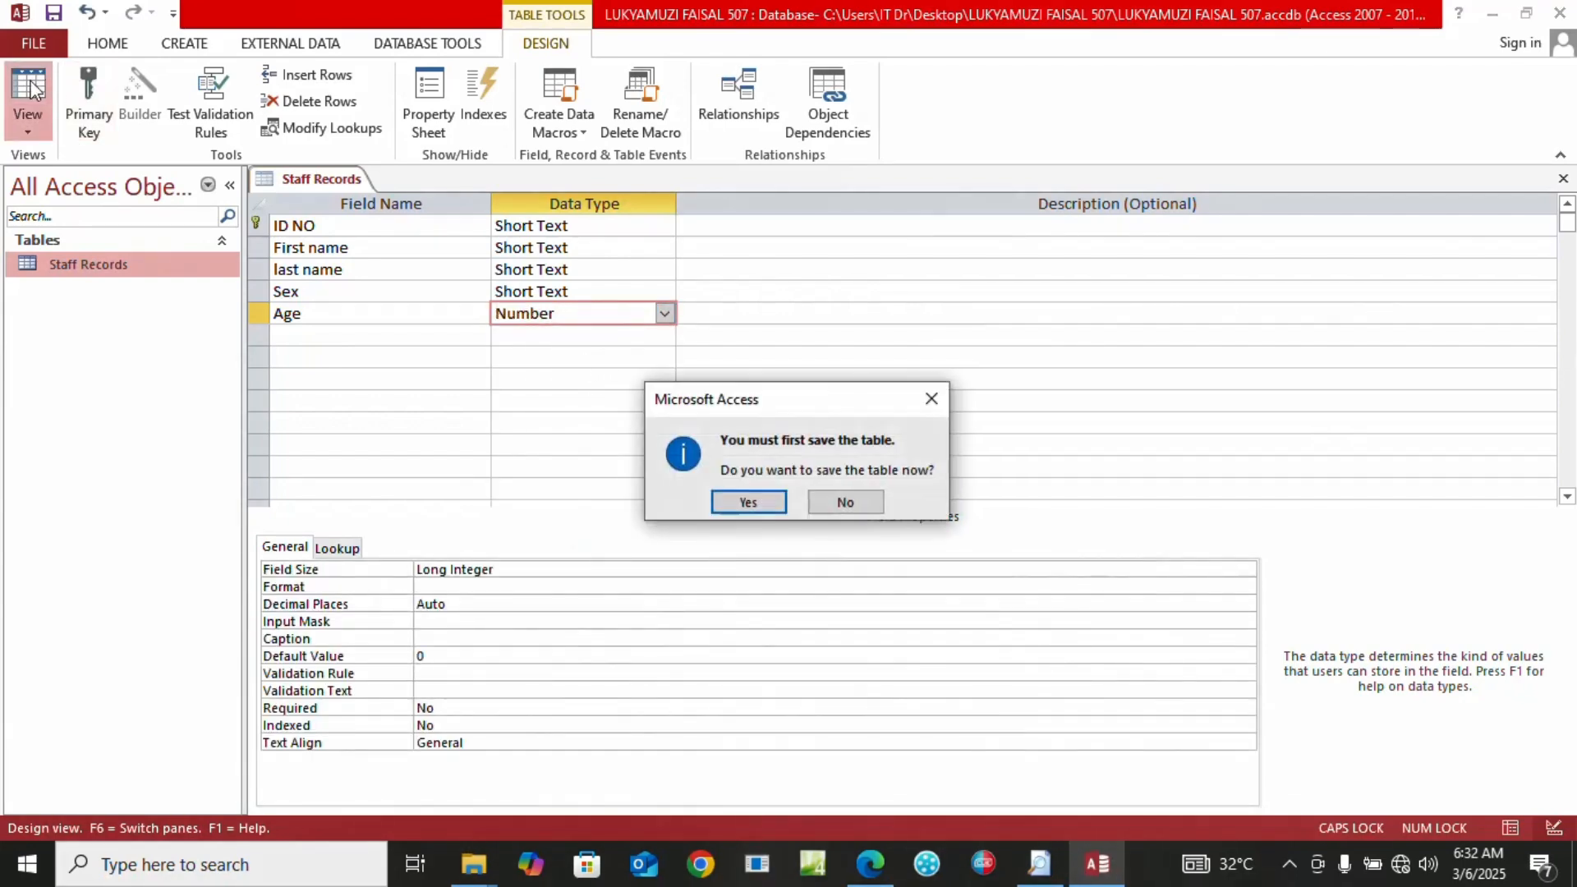
{"action": "left_click", "coordinate": [750, 502]}
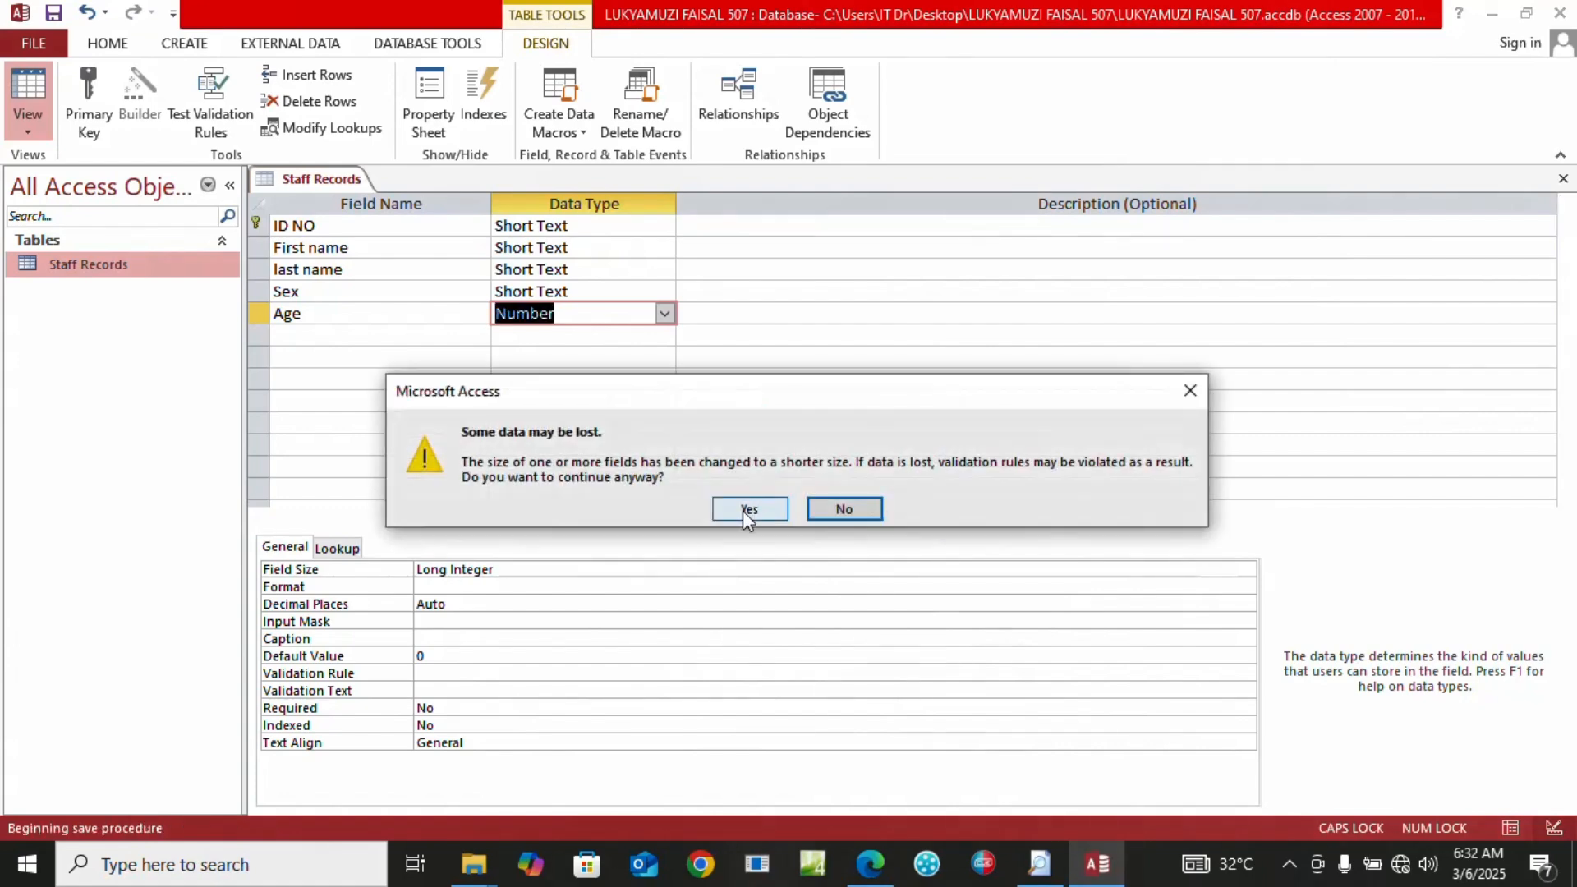
{"action": "left_click", "coordinate": [747, 509]}
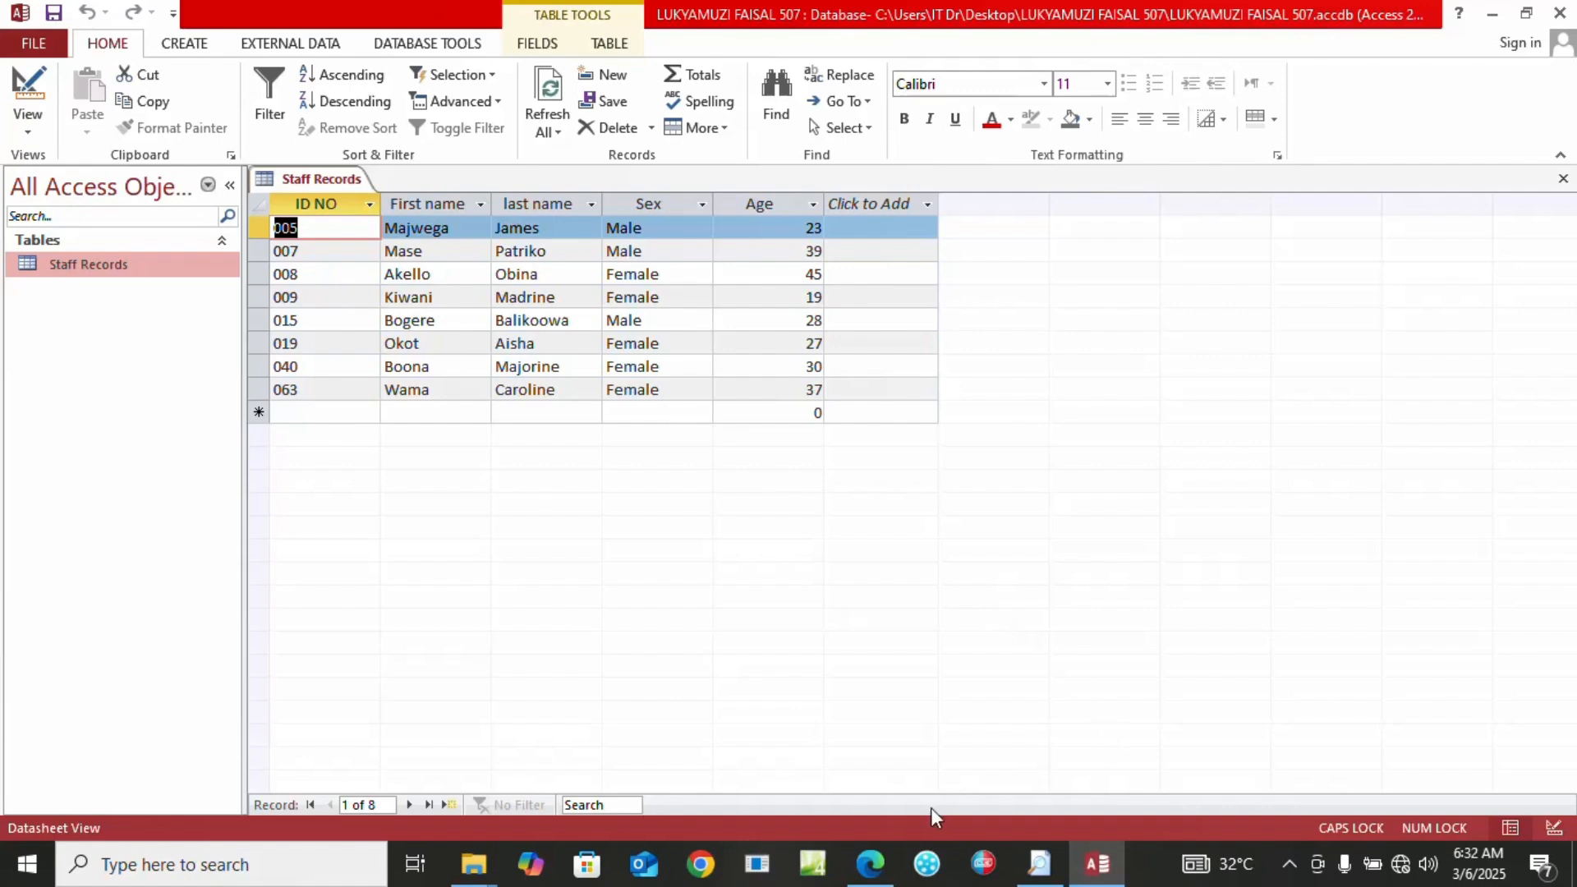
{"action": "left_click", "coordinate": [870, 863]}
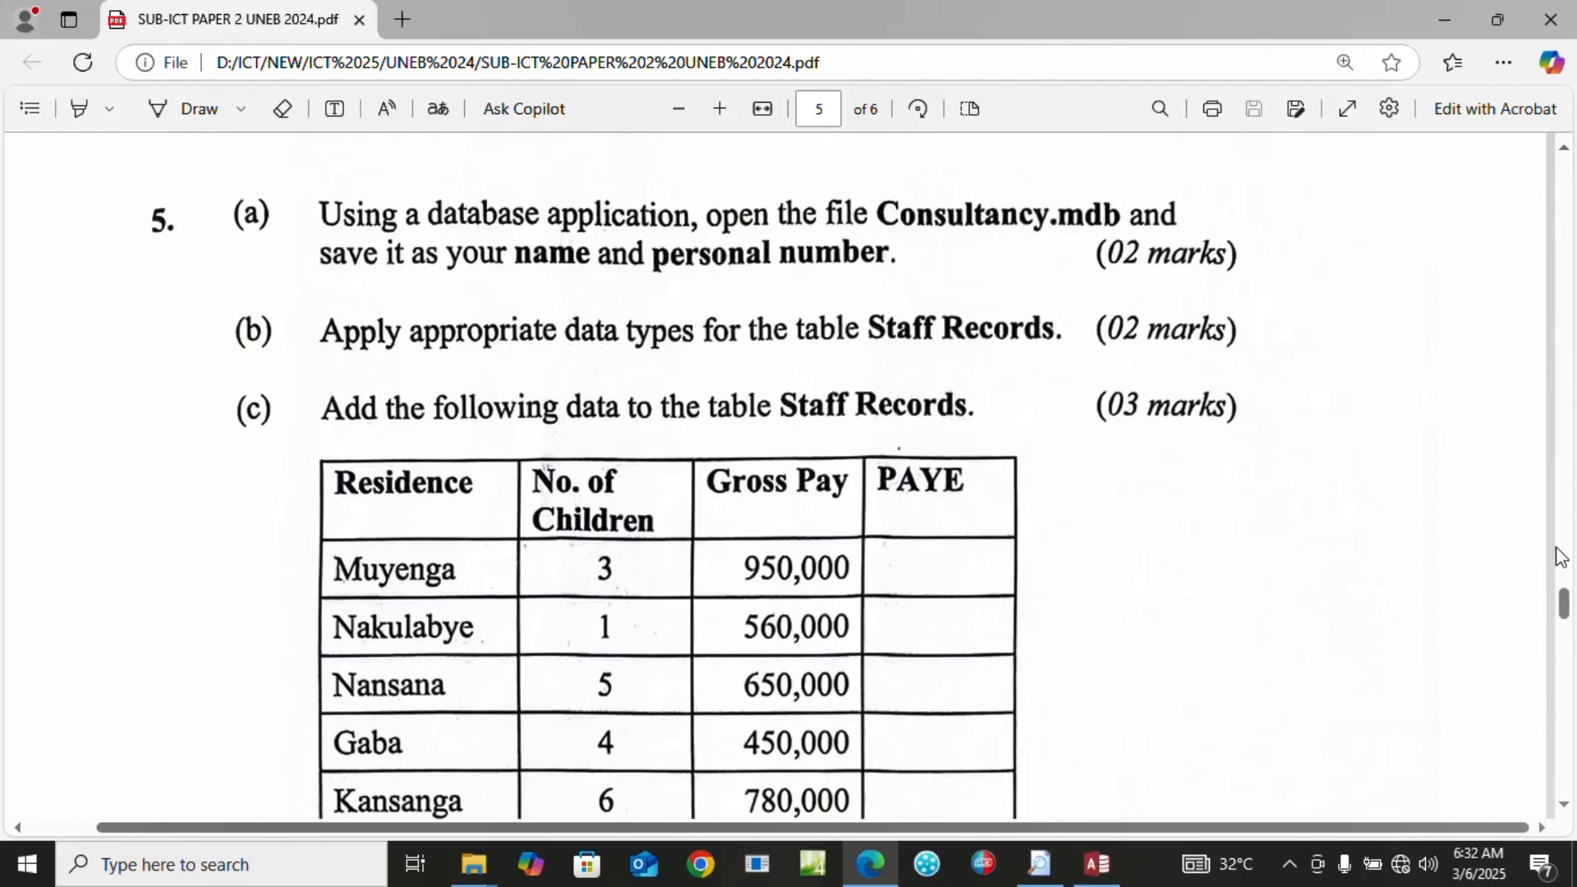
{"action": "mouse_move", "coordinate": [1565, 606]}
{"action": "left_mouse_down"}
{"action": "mouse_move", "coordinate": [1564, 631]}
{"action": "mouse_move", "coordinate": [1565, 616]}
{"action": "left_mouse_up"}
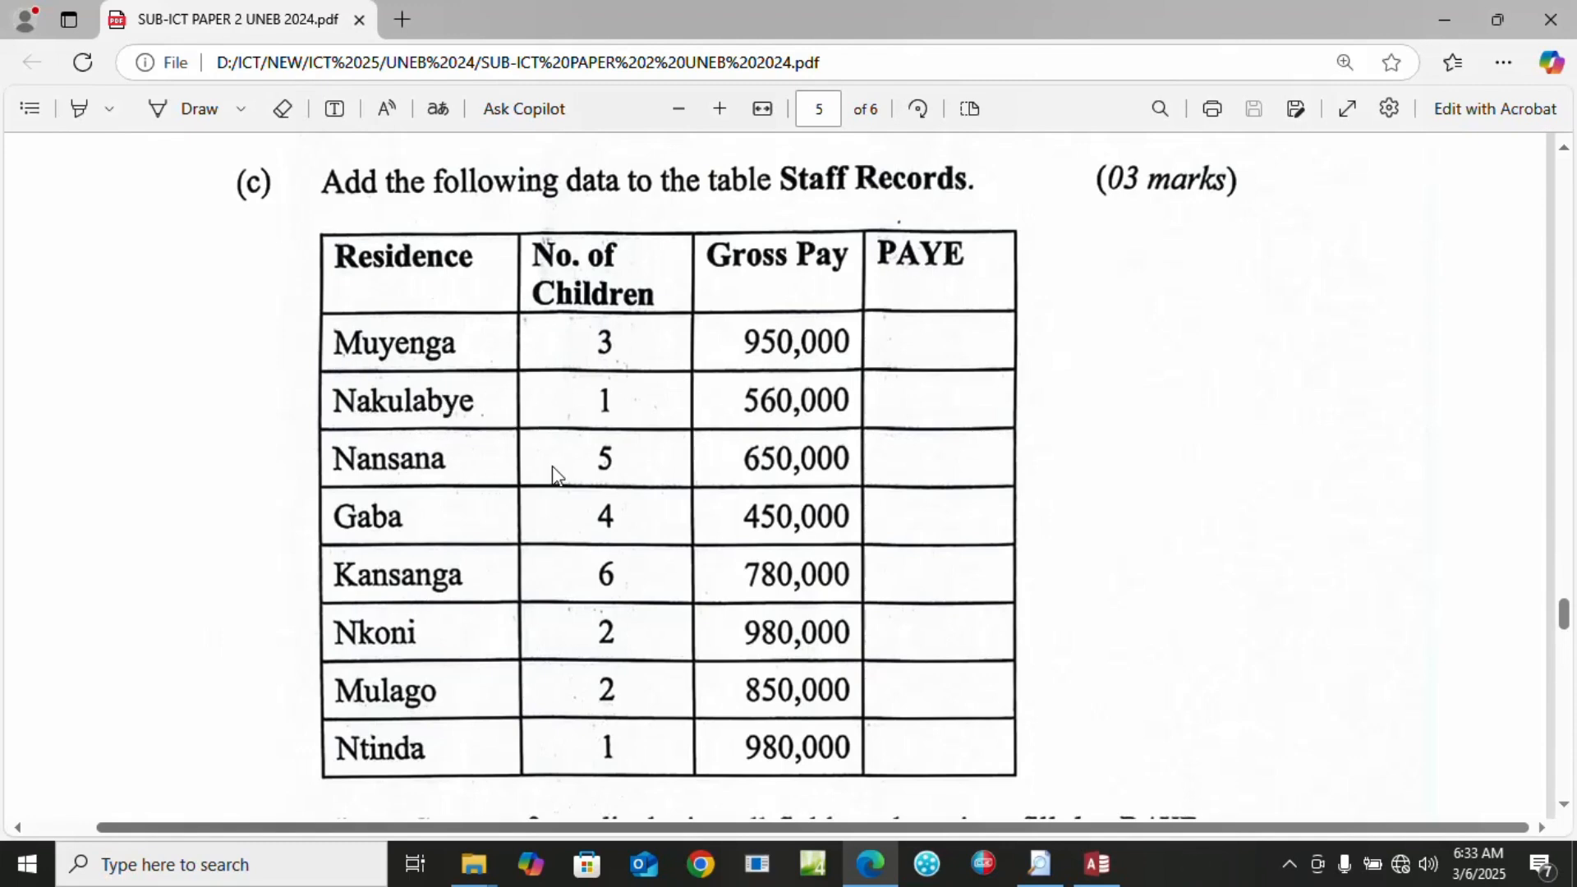
{"action": "left_click", "coordinate": [1112, 877]}
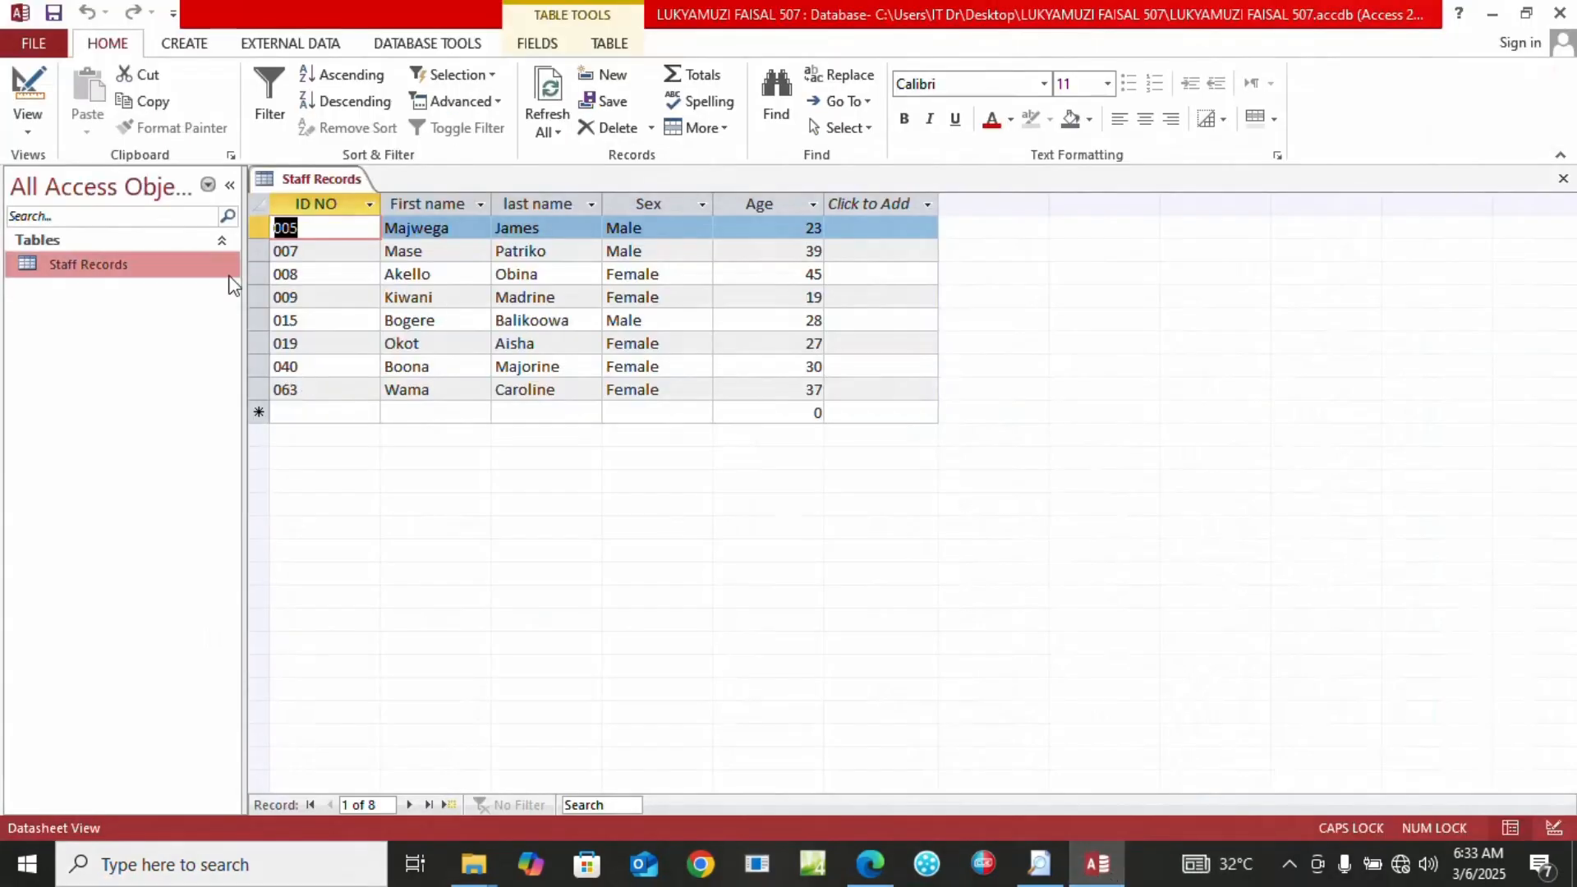
Switch Staff Records to Design View and add a Residence text field below Age
{"action": "left_click", "coordinate": [25, 133]}
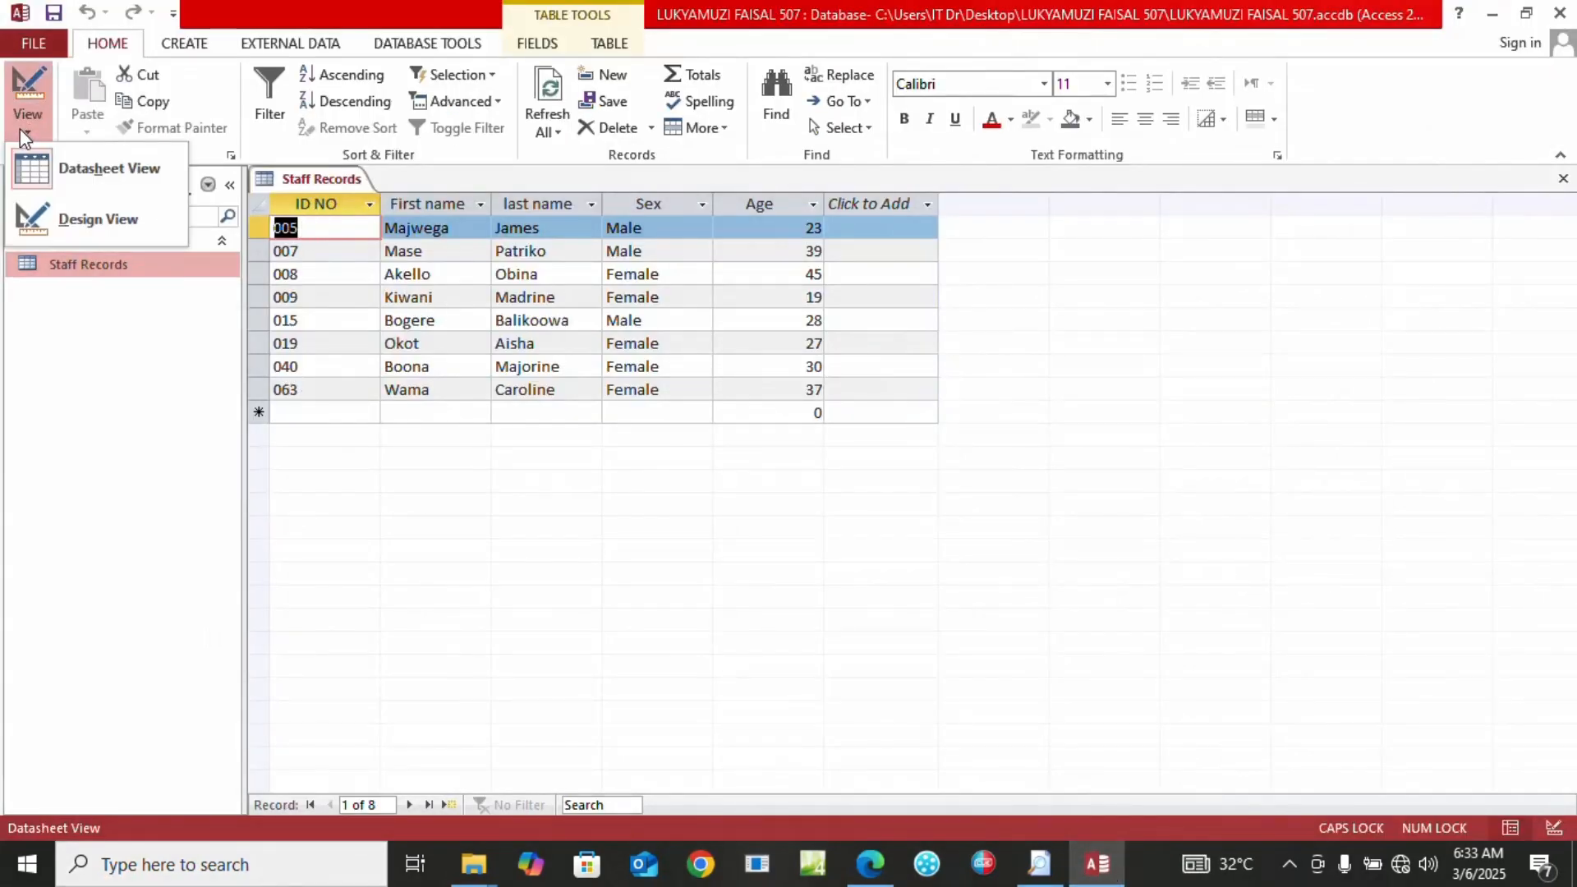
{"action": "left_click", "coordinate": [57, 218]}
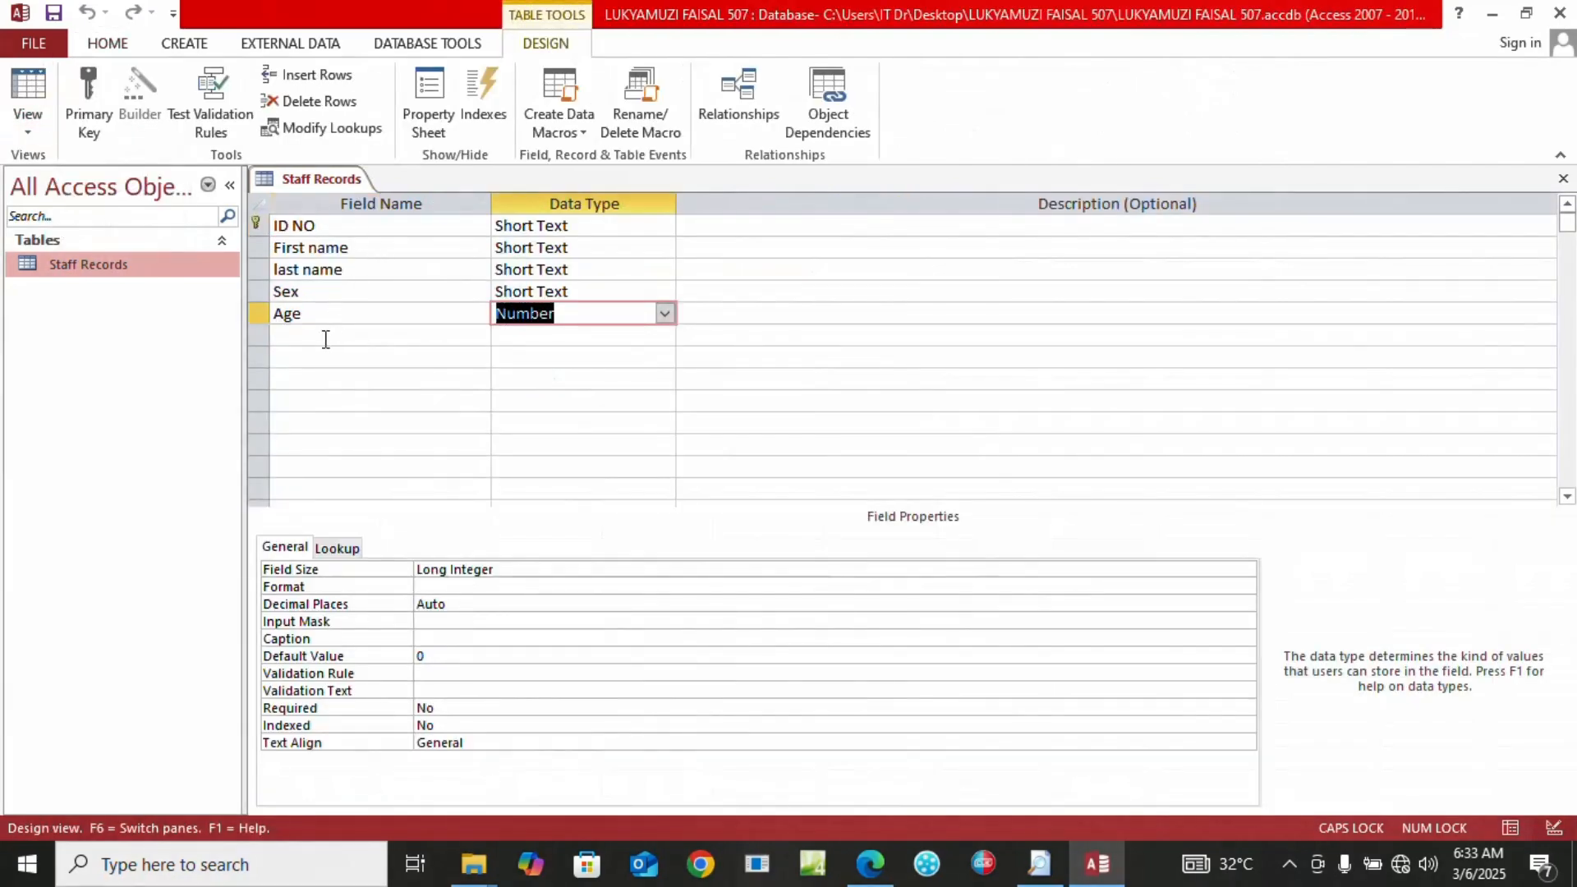
{"action": "left_click", "coordinate": [324, 338]}
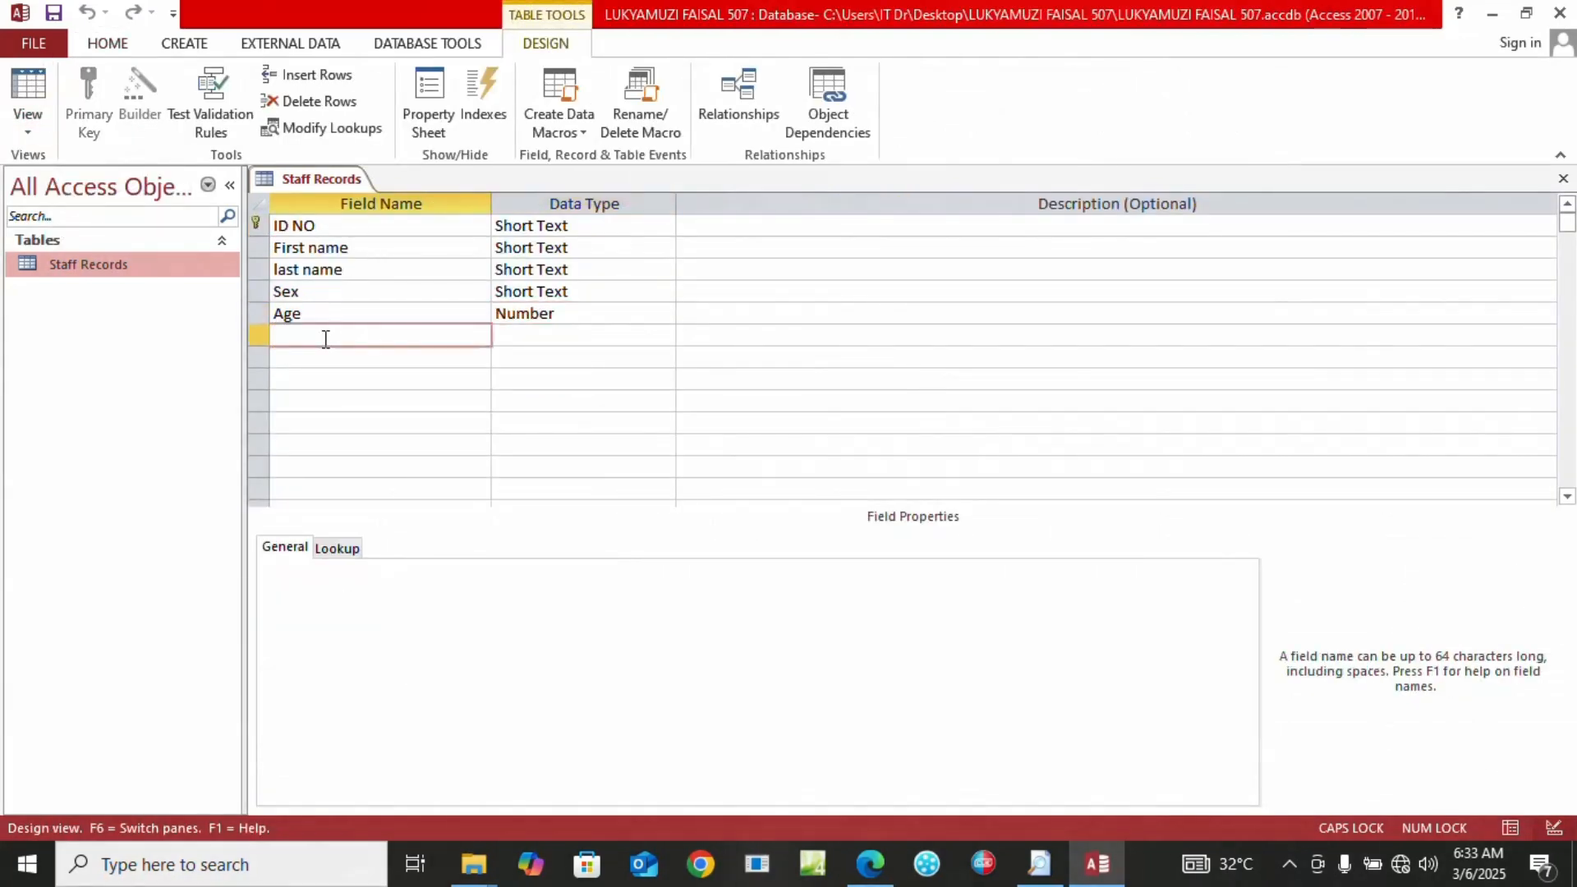
{"action": "type", "text": "R"}
{"action": "key", "text": "Caps_Lock"}
{"action": "type", "text": "esidence"}
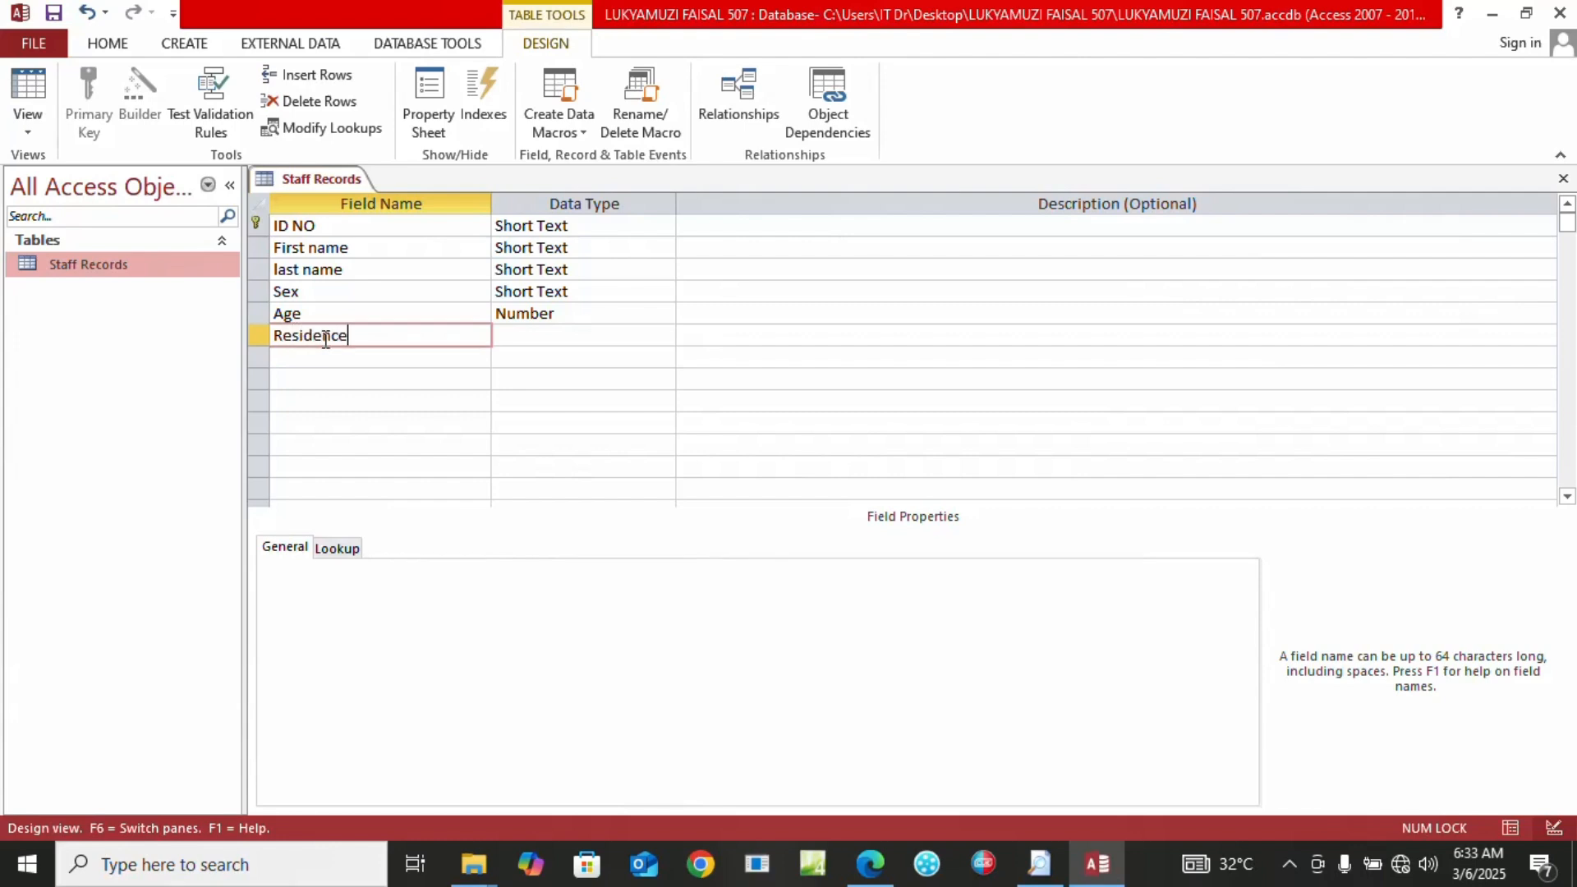
{"action": "key", "text": "Tab"}
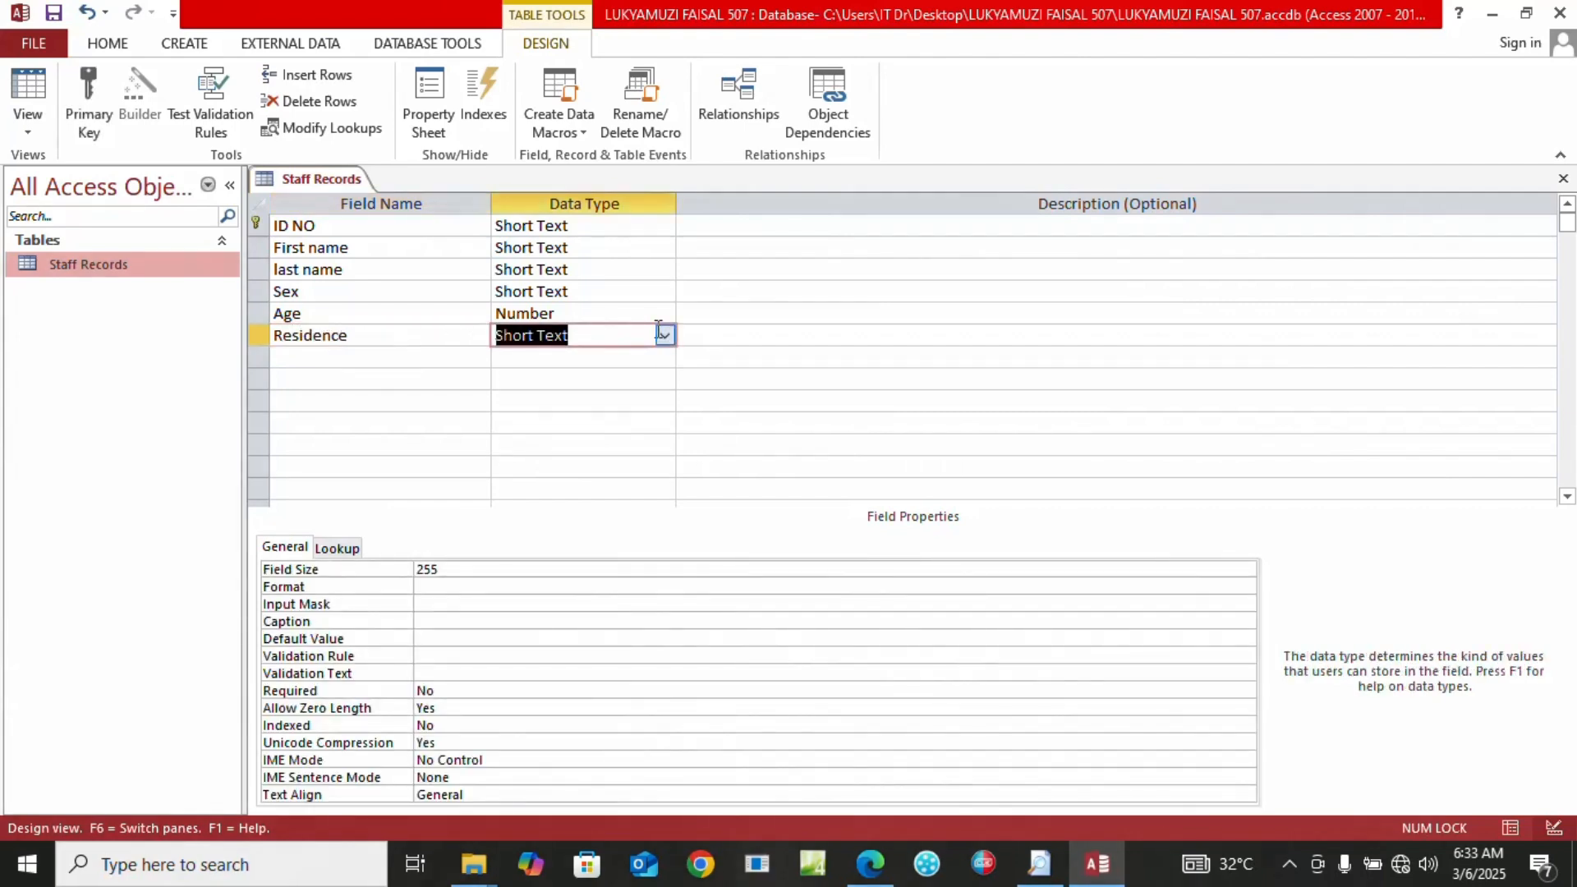
Add a No of Children field with the Number data type
{"action": "left_click", "coordinate": [294, 357]}
{"action": "key", "text": "Caps_Lock"}
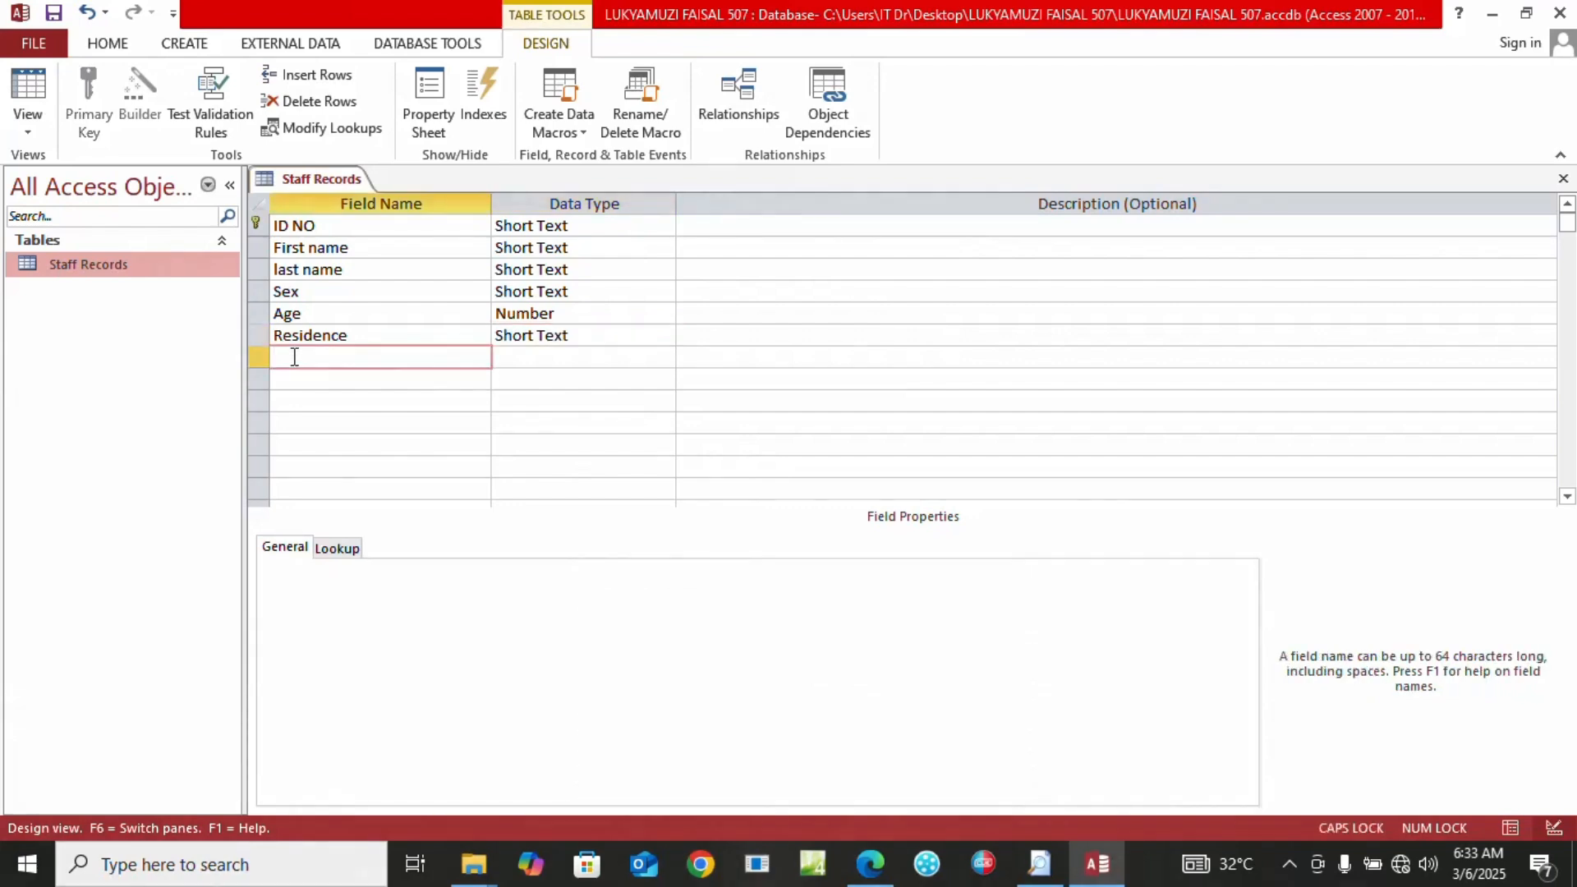
{"action": "type", "text": "N"}
{"action": "key", "text": "Caps_Lock"}
{"action": "type", "text": "o of"}
{"action": "key", "text": "Caps_Lock"}
{"action": "type", "text": "C"}
{"action": "key", "text": "Caps_Lock"}
{"action": "type", "text": "hildren"}
{"action": "key", "text": "Tab"}
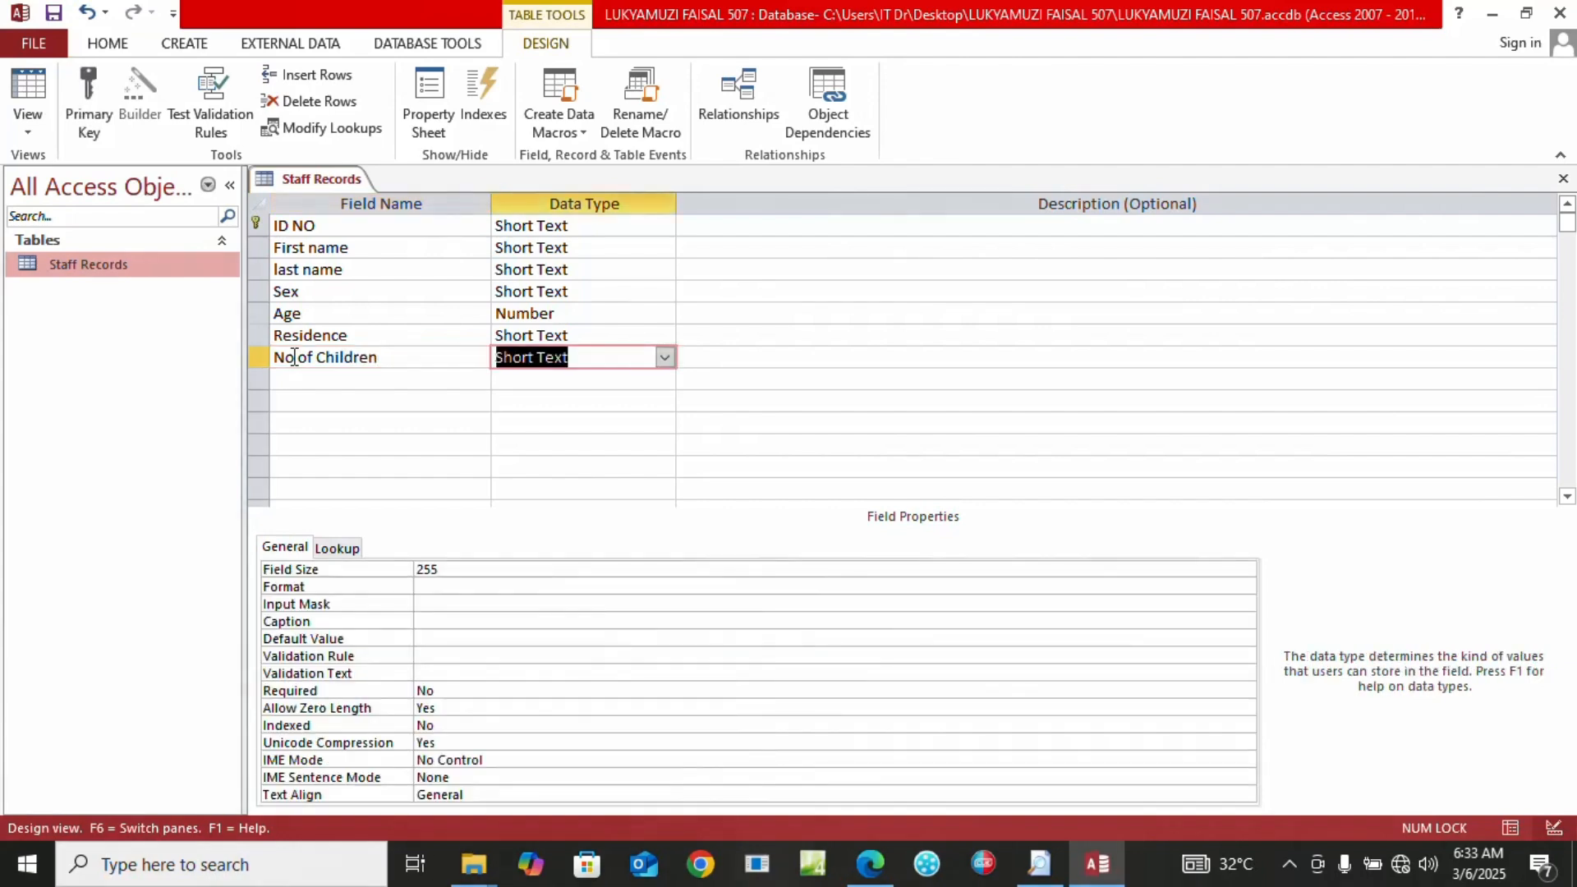
{"action": "left_click", "coordinate": [664, 359]}
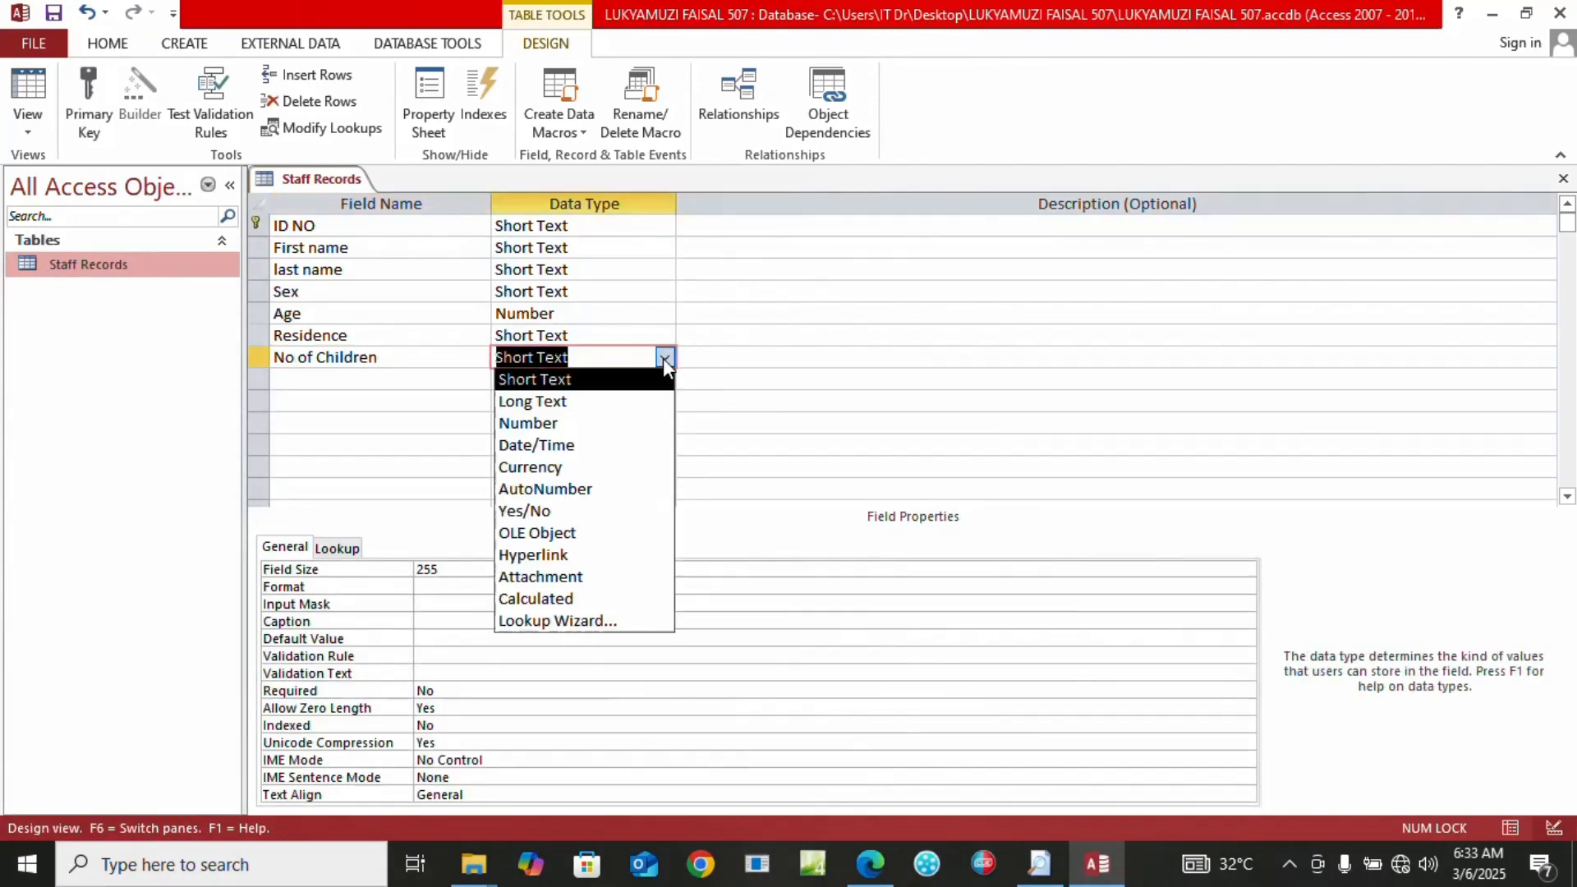
{"action": "left_click", "coordinate": [530, 429]}
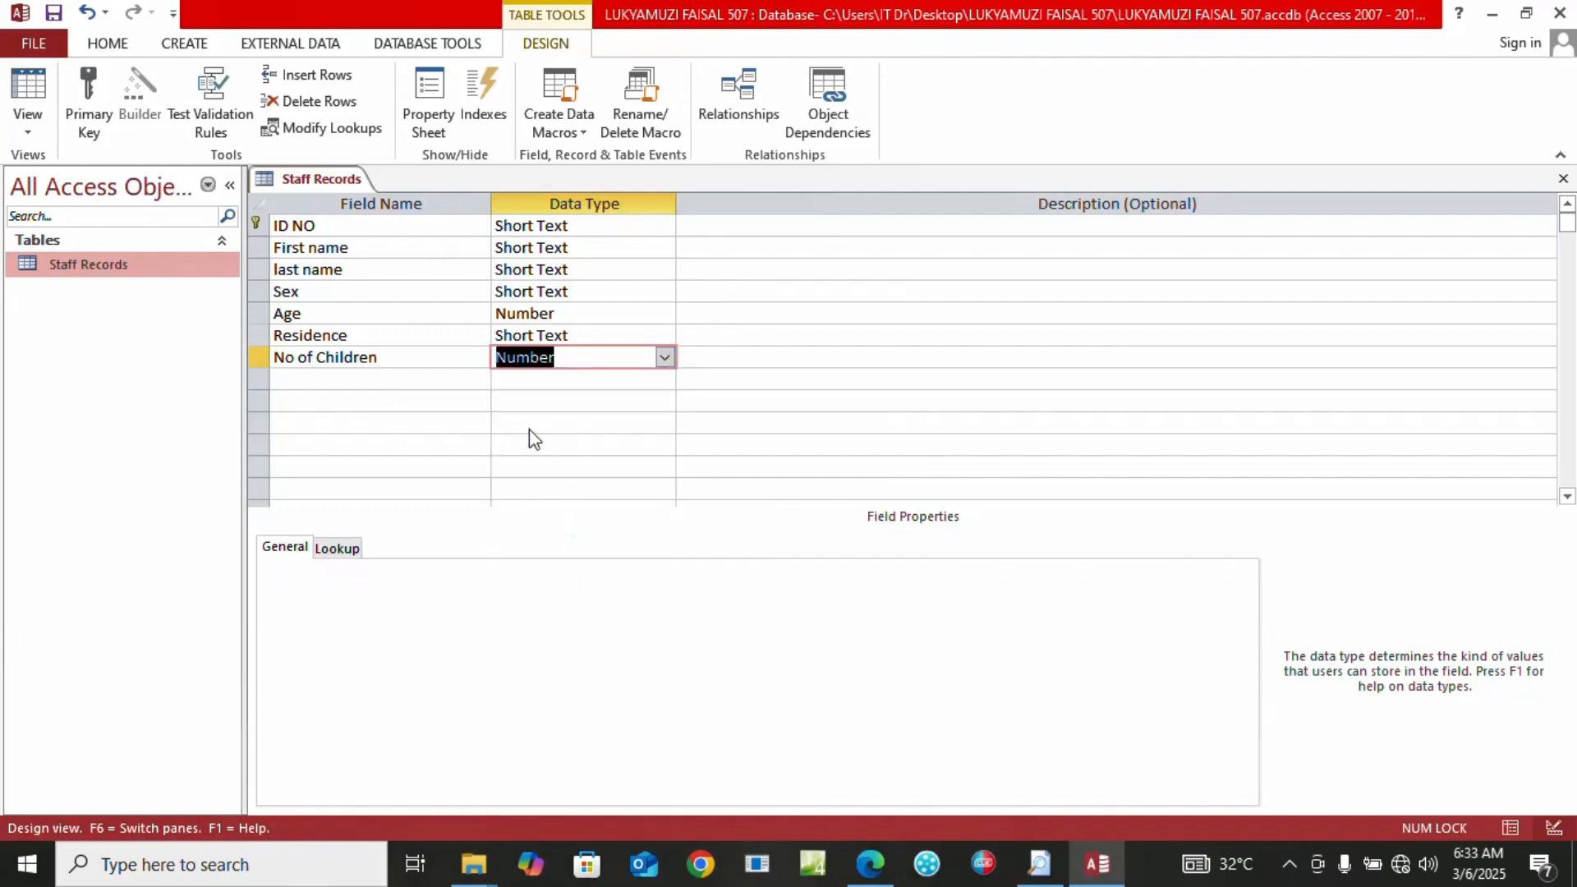
Add a Gross pay field with the Number data type
{"action": "left_click", "coordinate": [297, 377]}
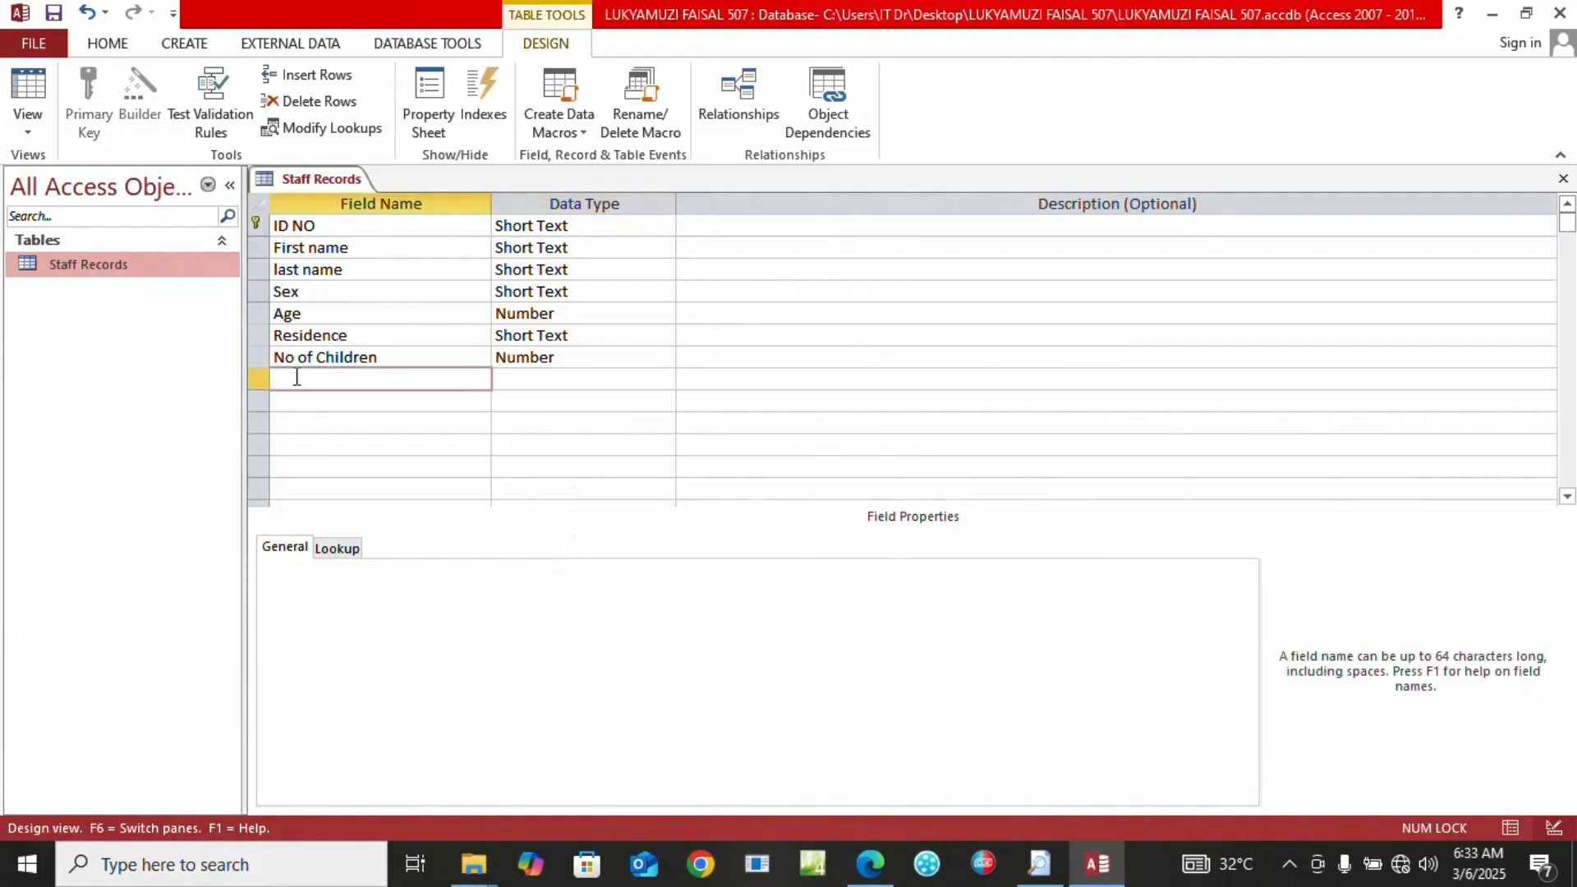
{"action": "key", "text": "Caps_Lock"}
{"action": "type", "text": "G"}
{"action": "key", "text": "Caps_Lock"}
{"action": "type", "text": "rosspay"}
{"action": "left_click", "coordinate": [313, 379]}
{"action": "key", "text": "Tab"}
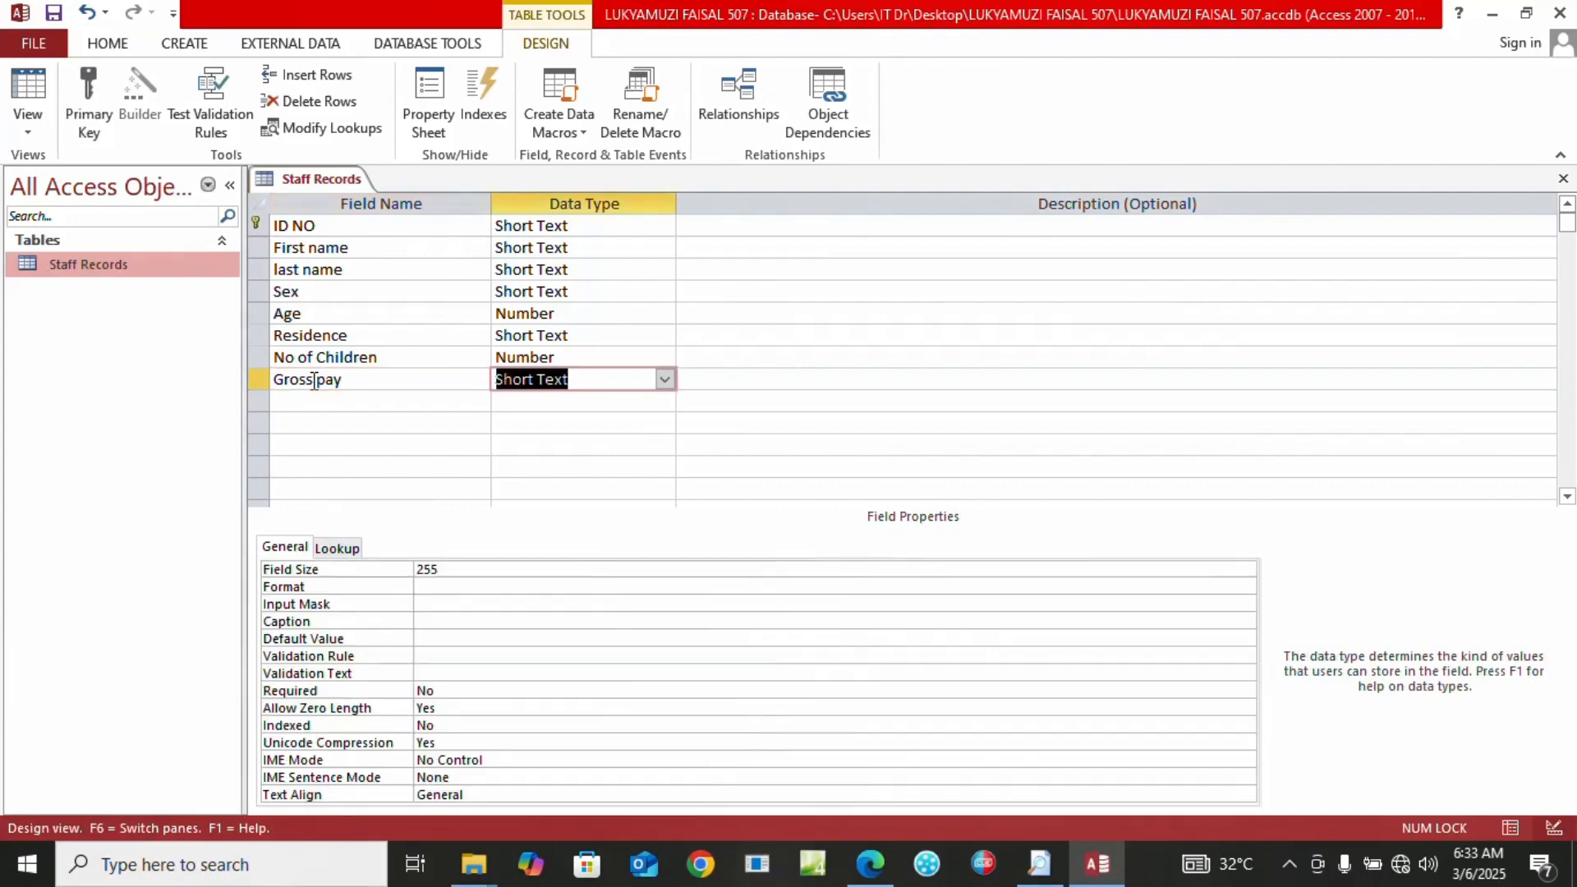
{"action": "left_click", "coordinate": [667, 378]}
{"action": "left_click", "coordinate": [593, 445]}
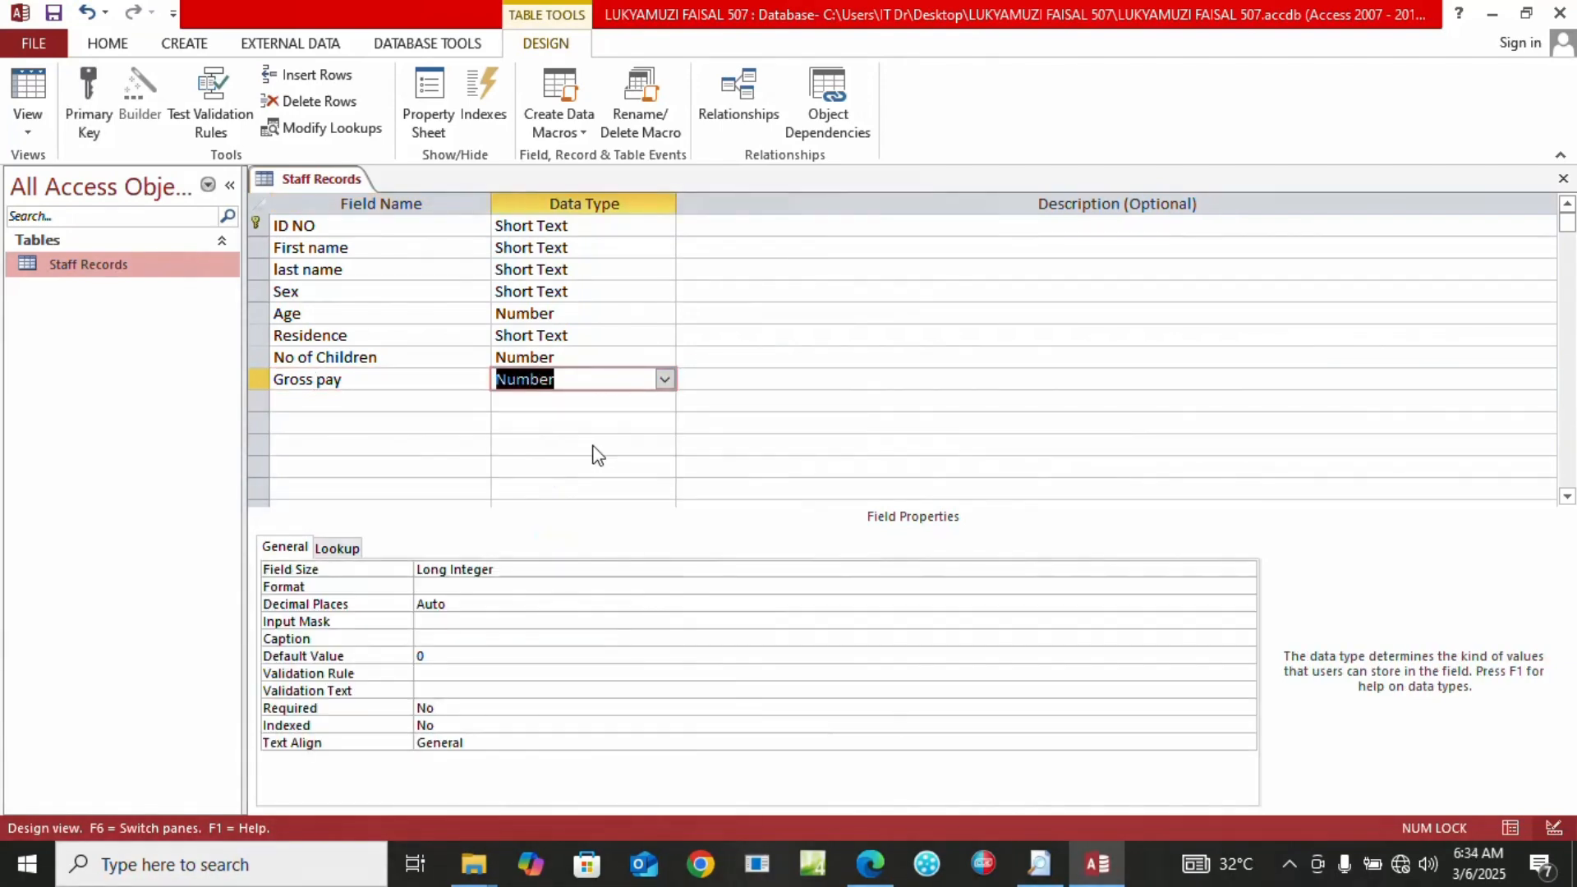
Add a PAYE field with the Number data type
{"action": "left_click", "coordinate": [296, 400]}
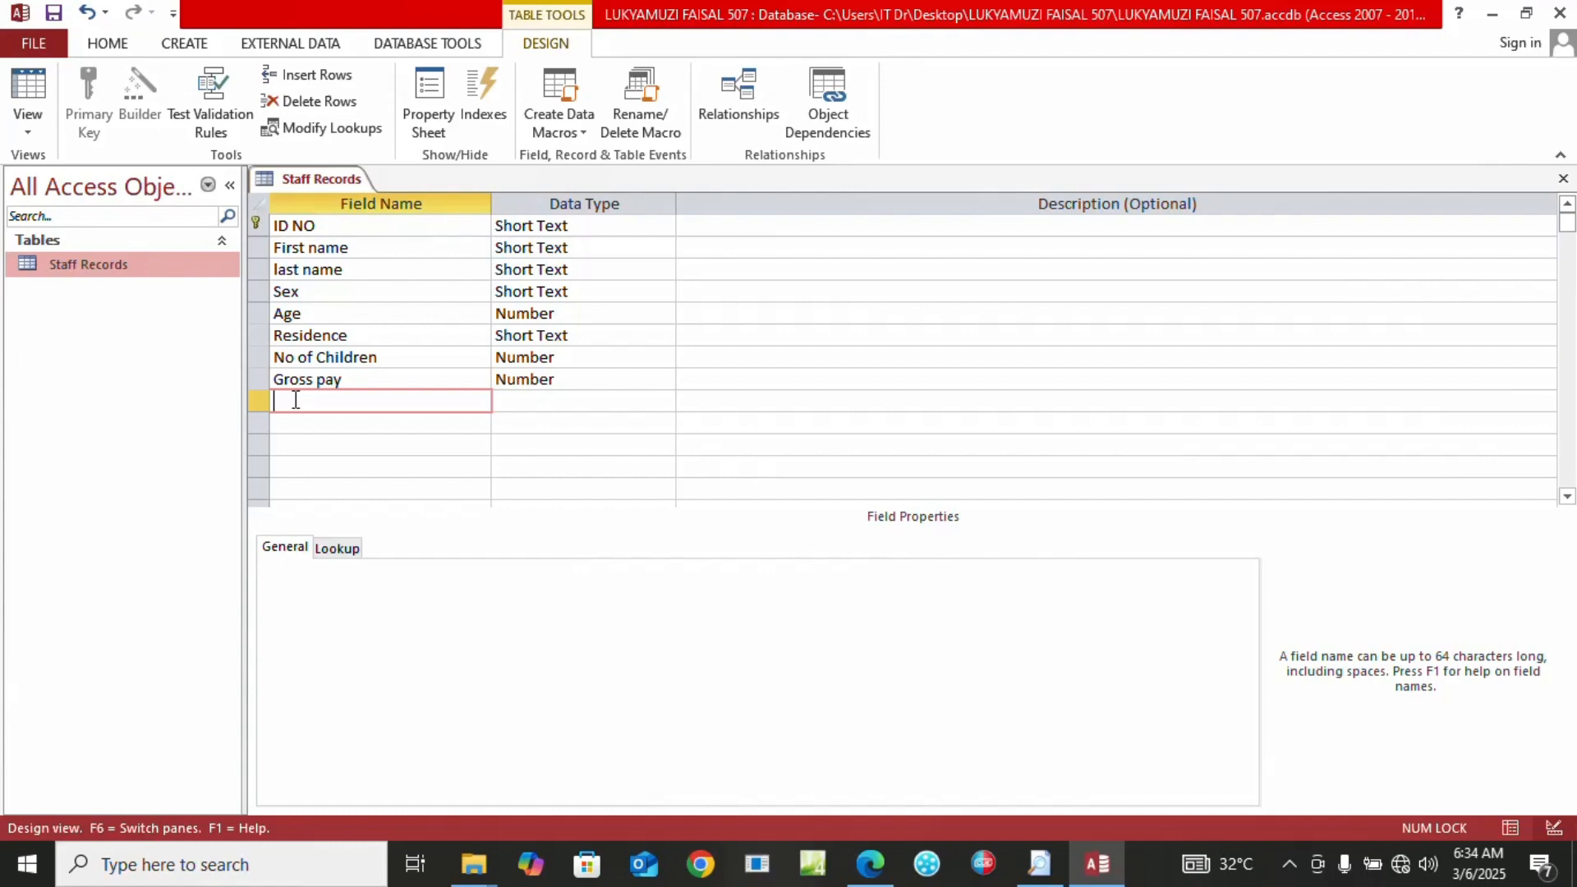
{"action": "key", "text": "Caps_Lock"}
{"action": "type", "text": "PAYE"}
{"action": "key", "text": "Tab"}
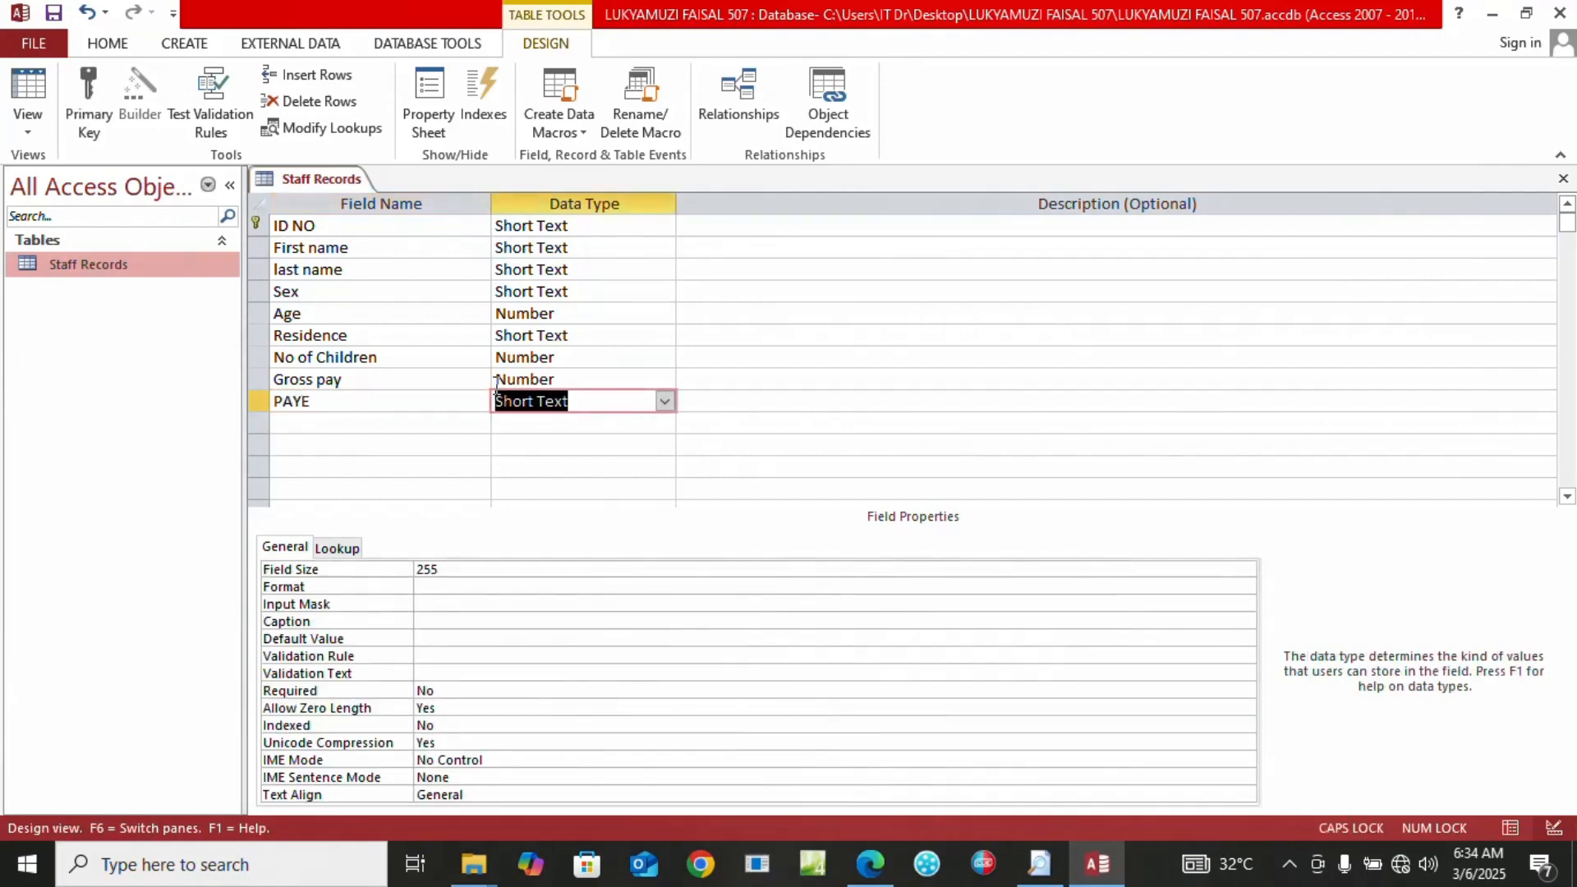
{"action": "left_click", "coordinate": [666, 400]}
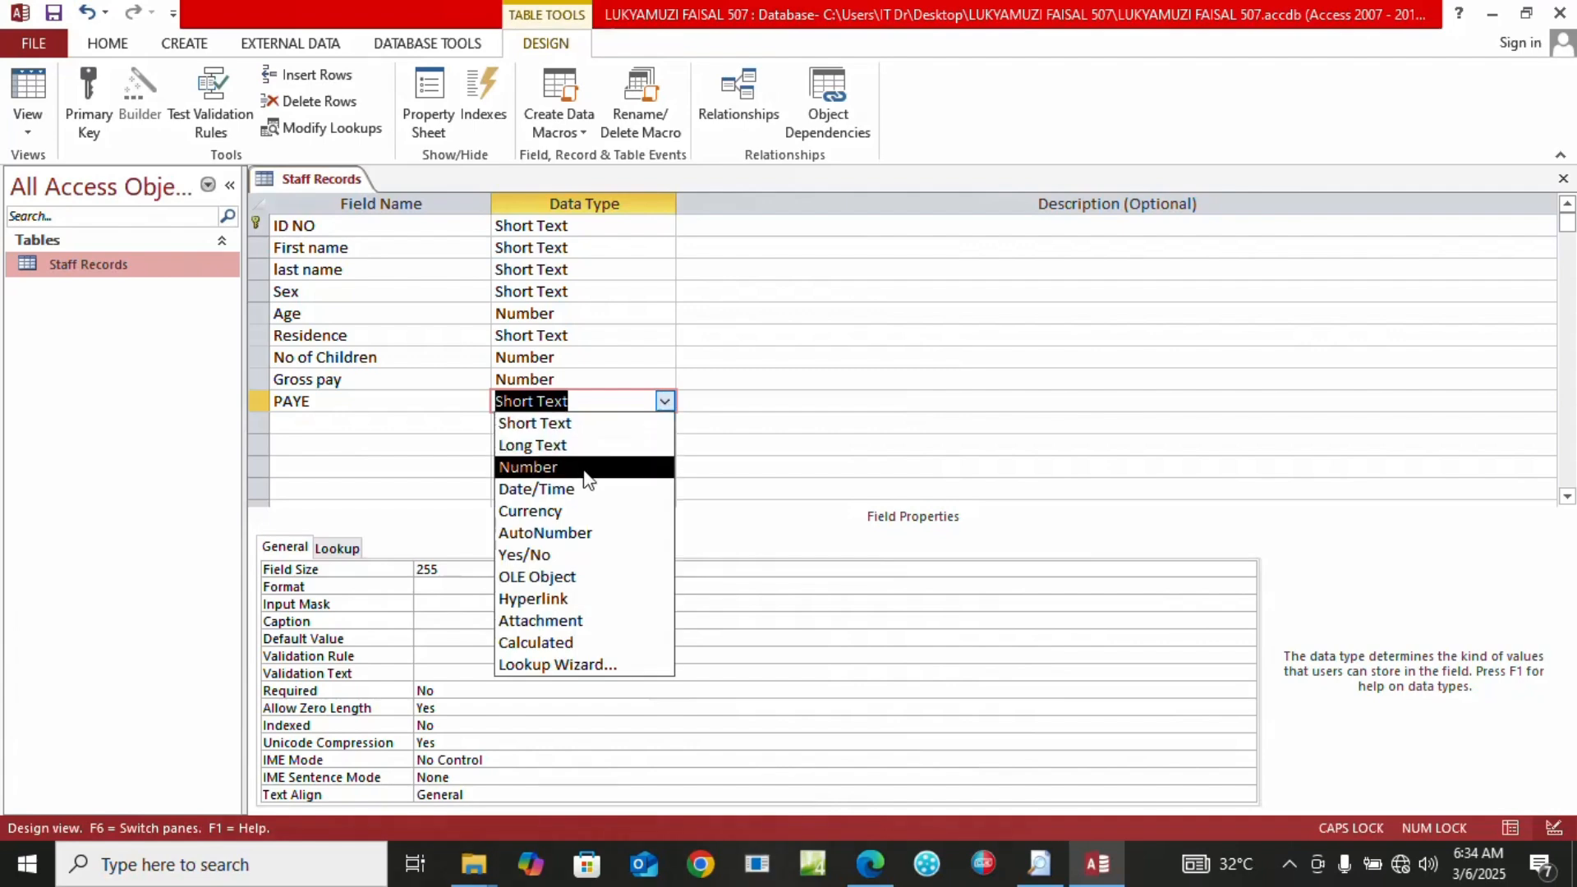
{"action": "left_click", "coordinate": [585, 468]}
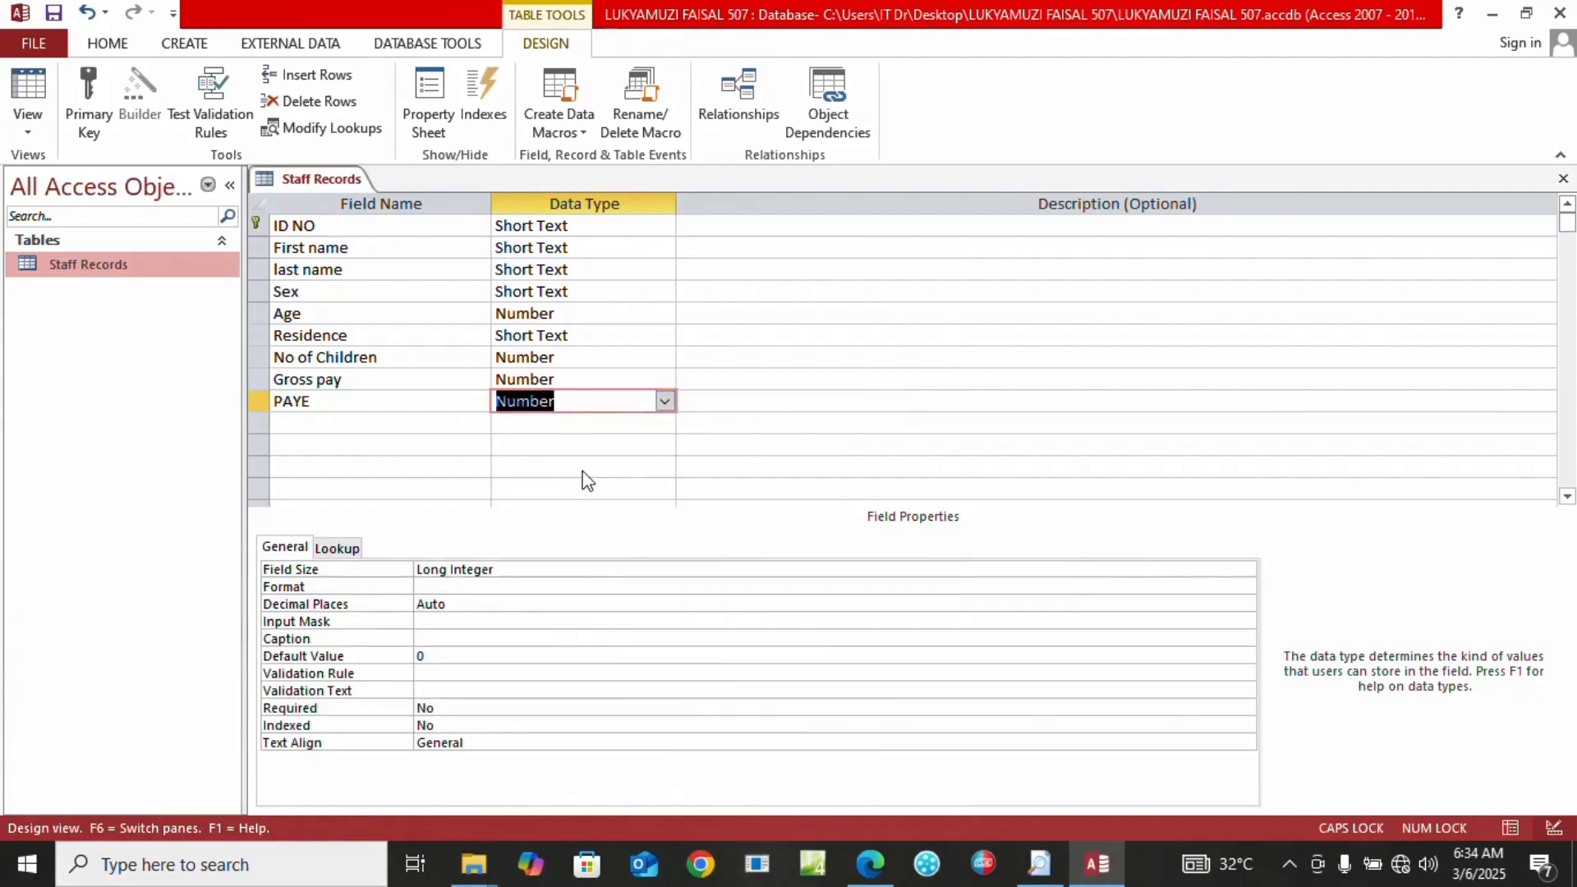
Save the table design, select record 005's Residence cell, and check the exam's data table
{"action": "left_click", "coordinate": [35, 92]}
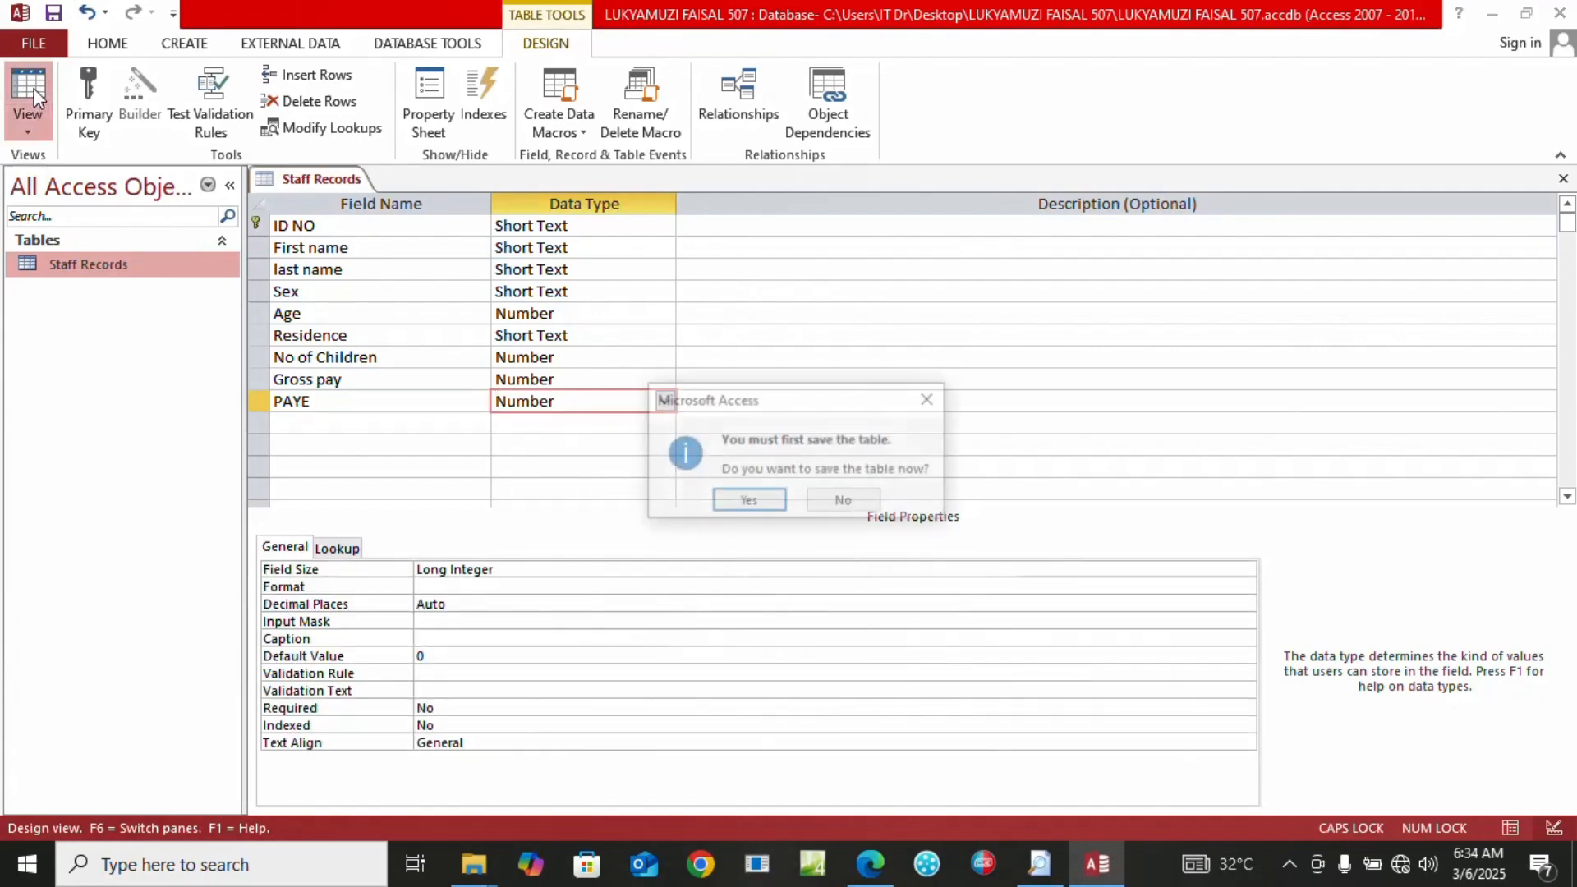
{"action": "left_click", "coordinate": [748, 503]}
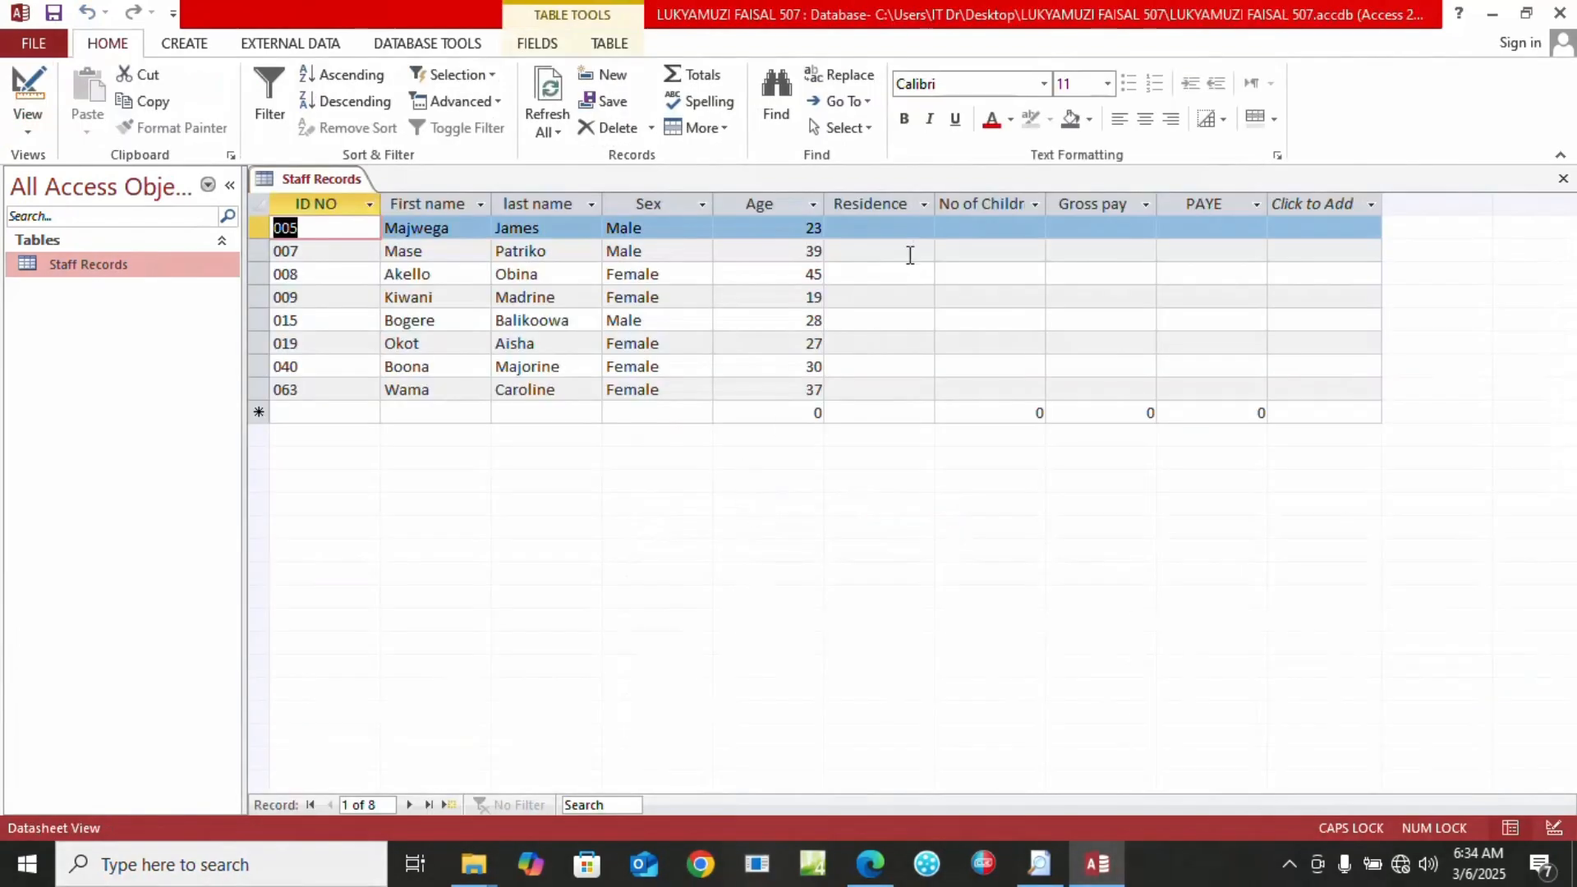
{"action": "left_click", "coordinate": [895, 228]}
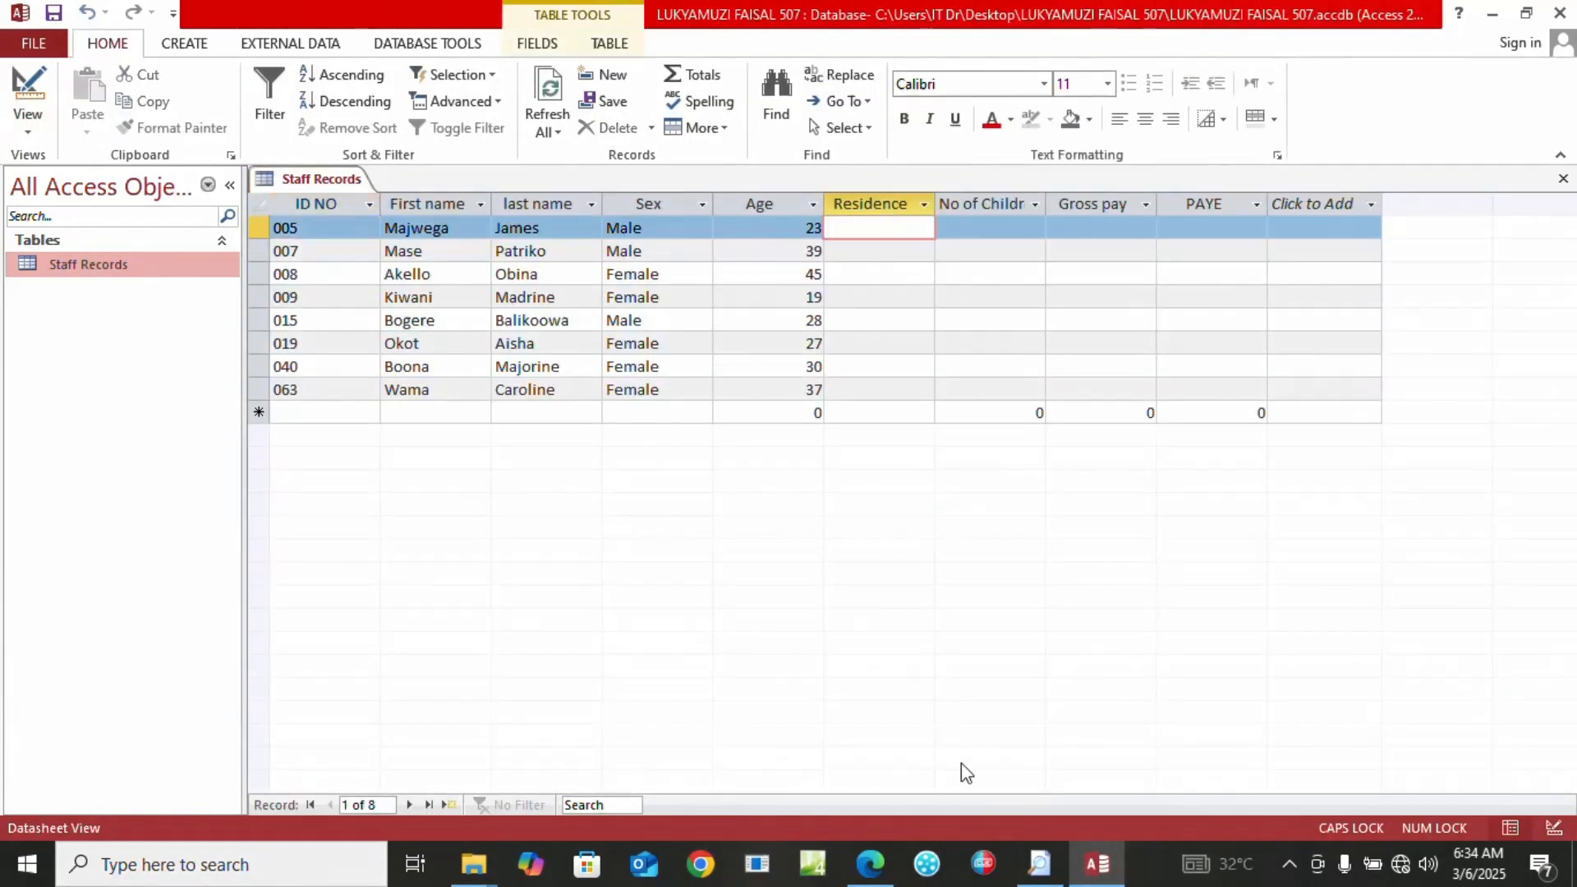
{"action": "left_click", "coordinate": [870, 864]}
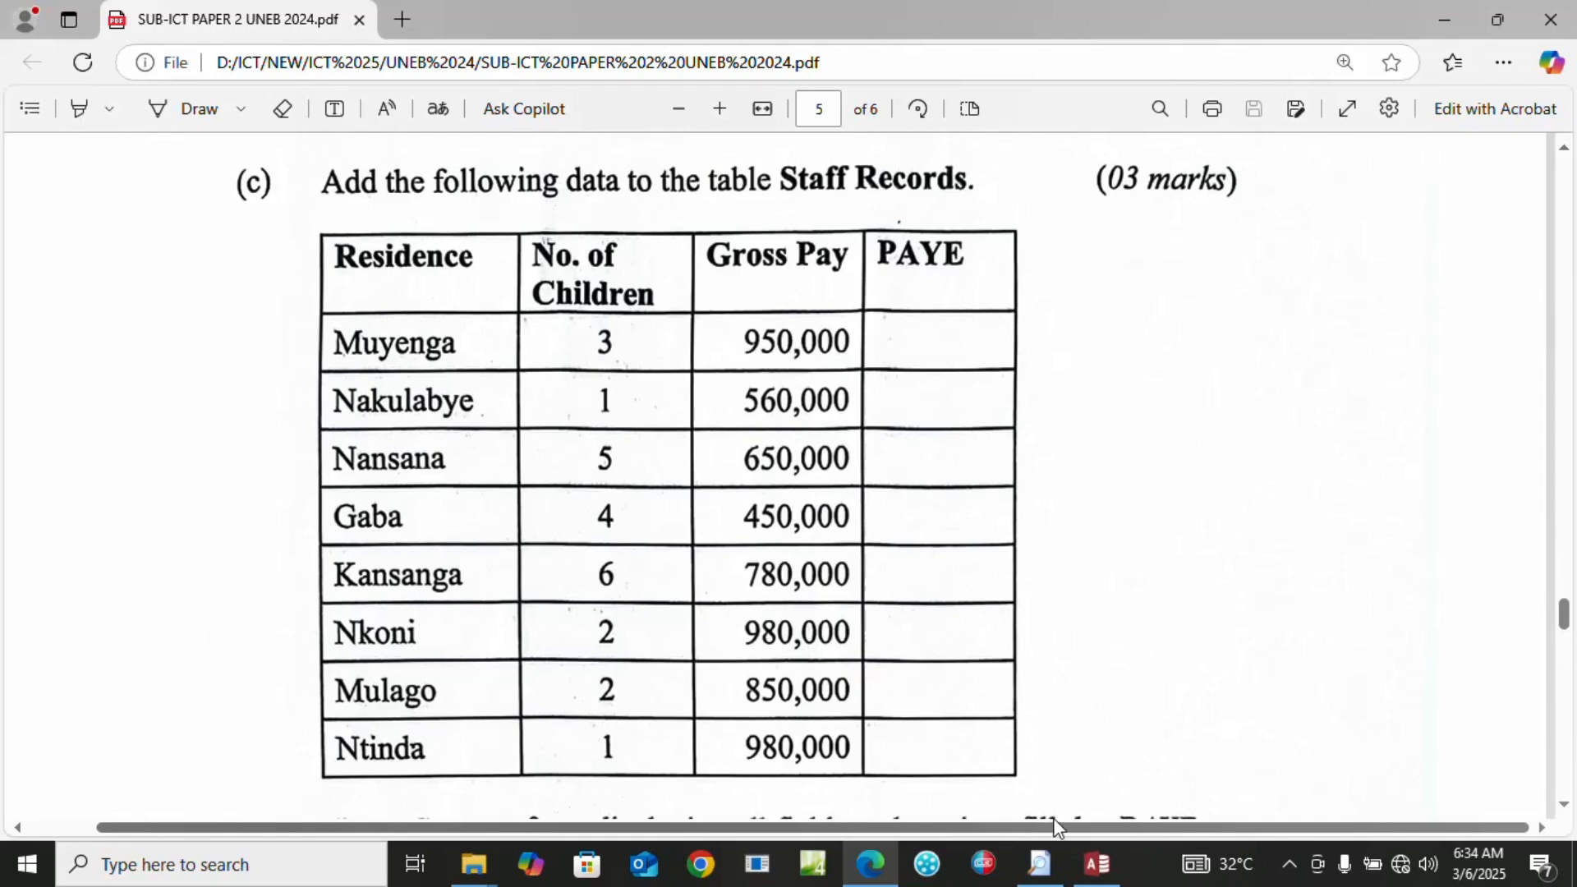
Enter record 005 as Muyenga, 3 children, gross pay 950000
{"action": "left_click", "coordinate": [1097, 863]}
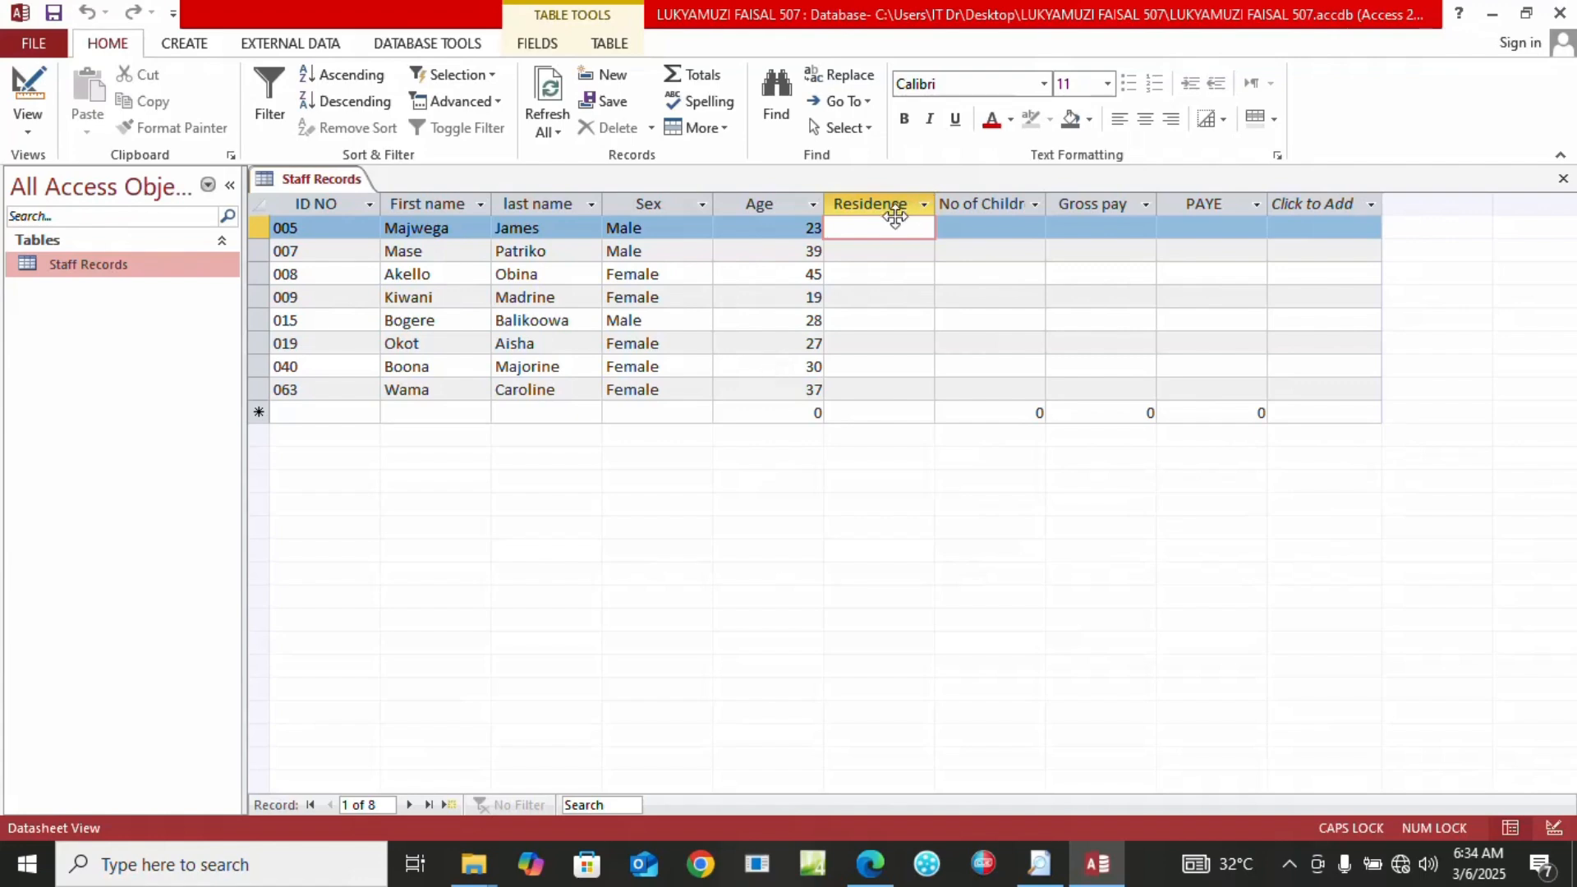
{"action": "type", "text": "M"}
{"action": "key", "text": "Caps_Lock"}
{"action": "type", "text": "uyen"}
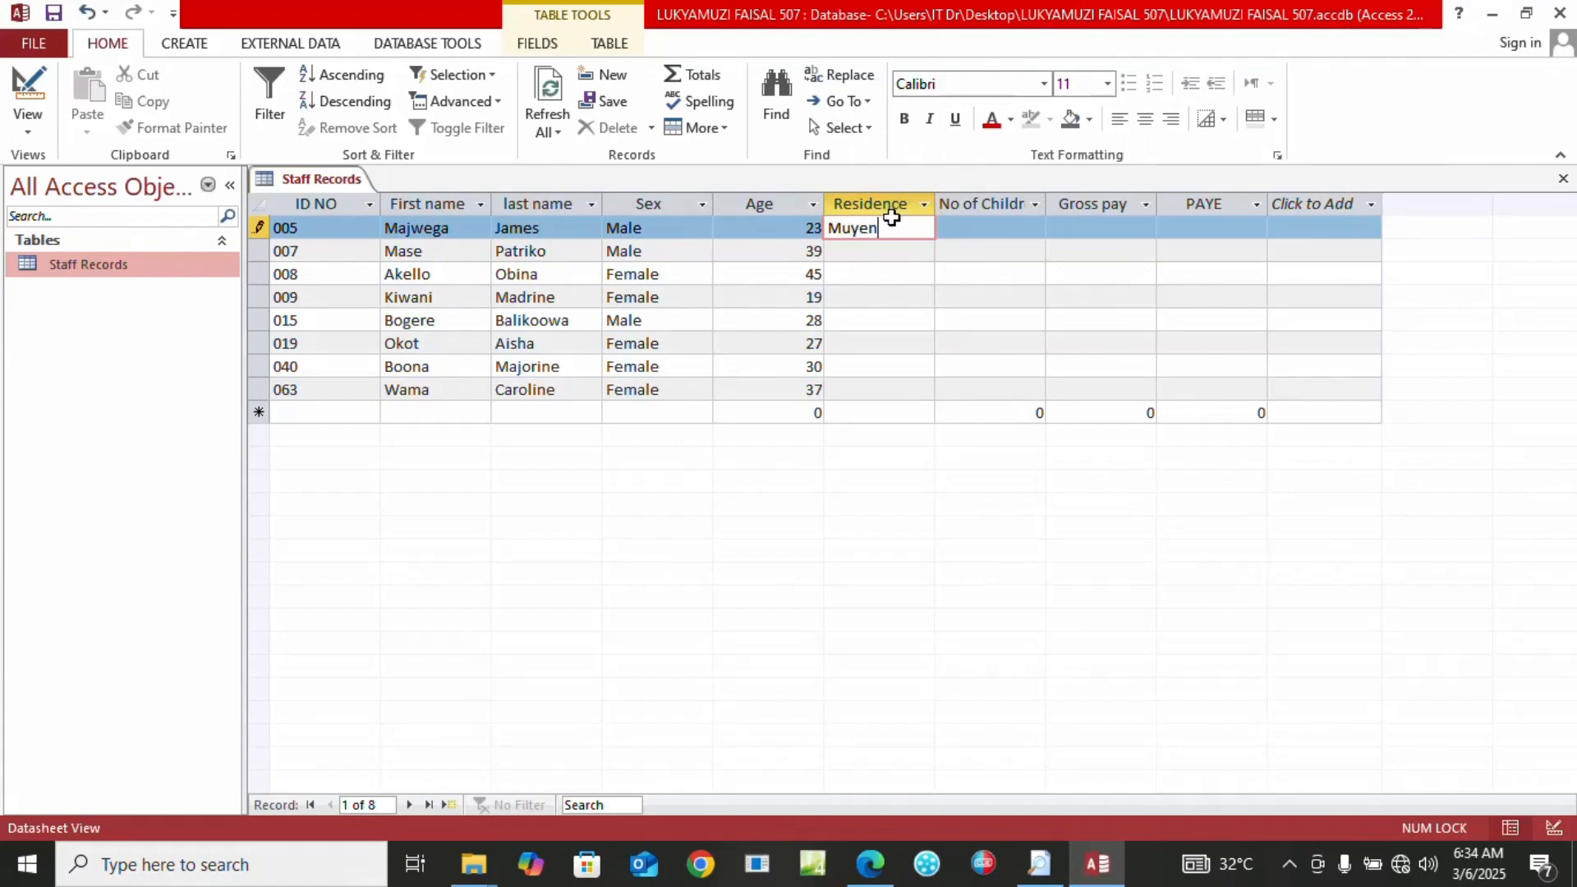
{"action": "type", "text": "ga"}
{"action": "key", "text": "Tab"}
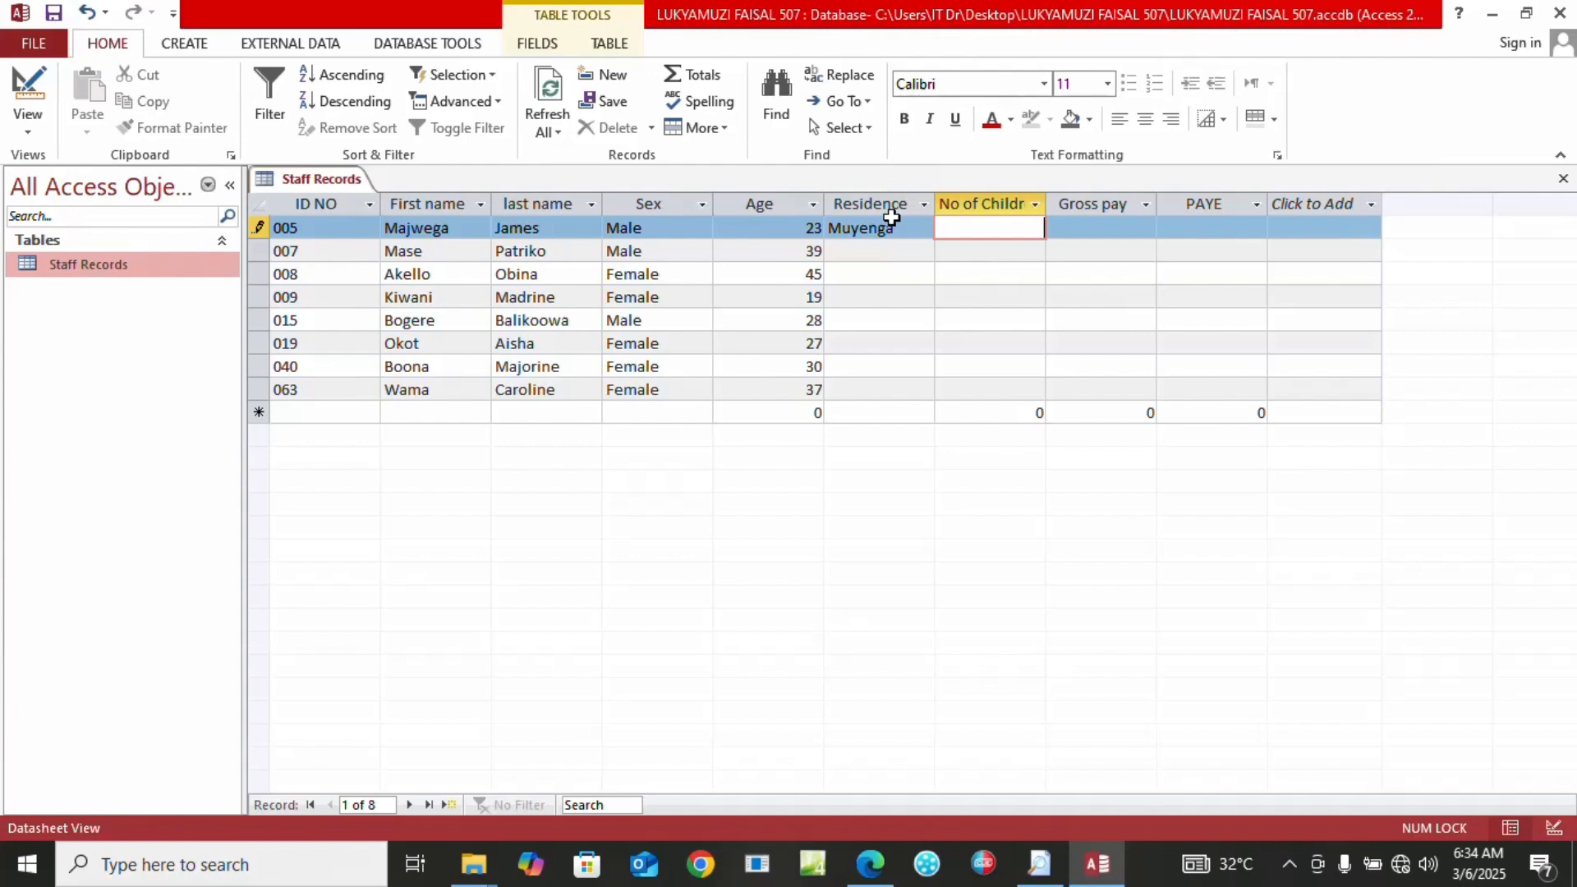
{"action": "type", "text": "3"}
{"action": "key", "text": "Tab"}
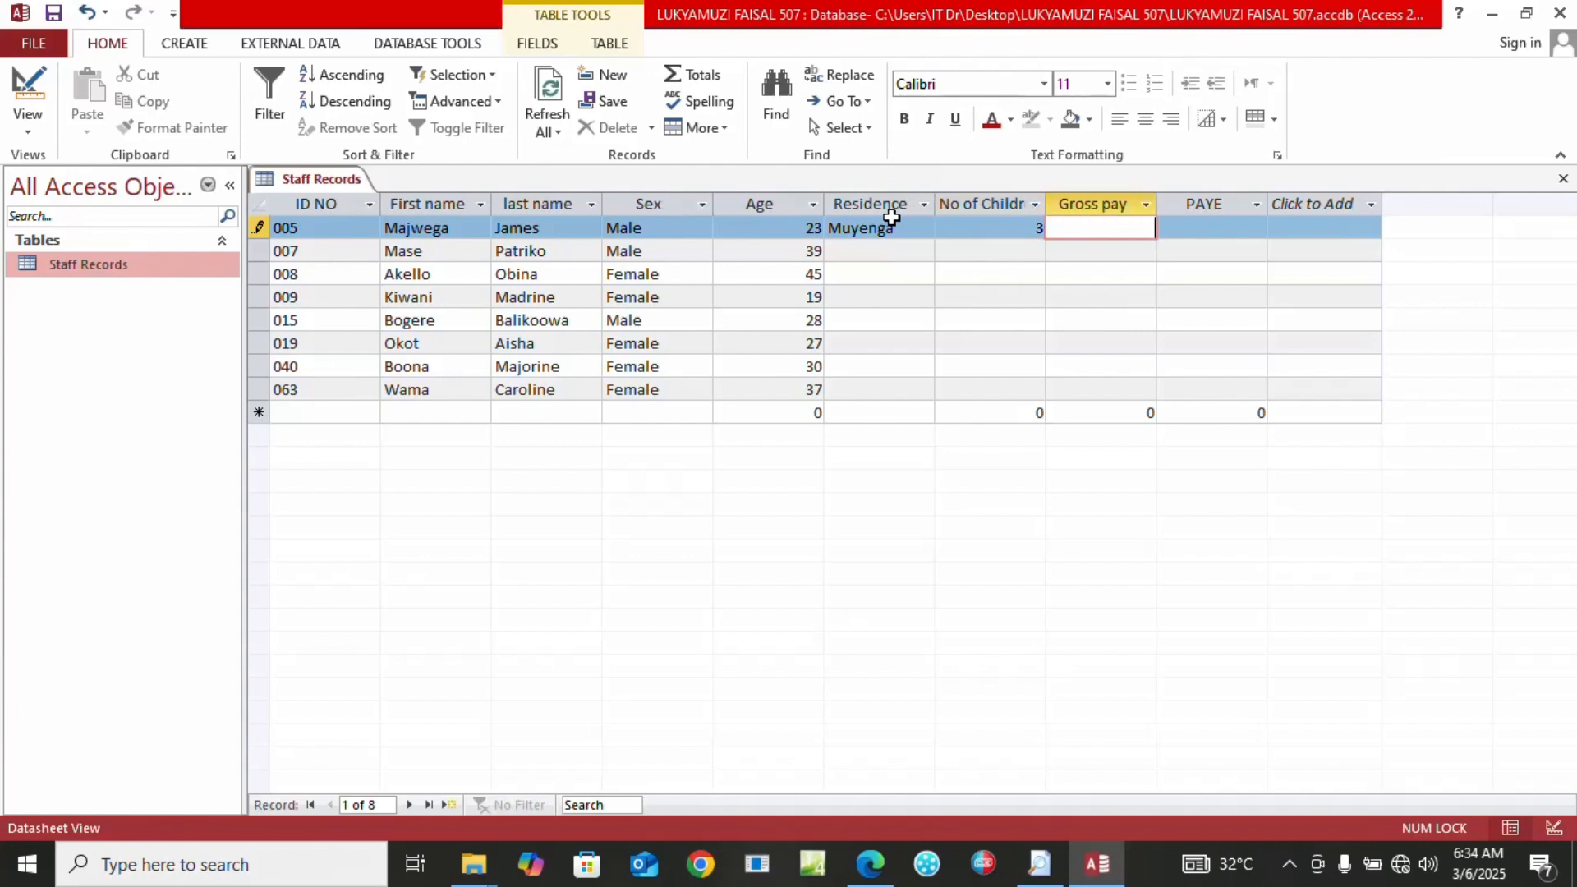
{"action": "type", "text": "950000"}
{"action": "key", "text": "Tab"}
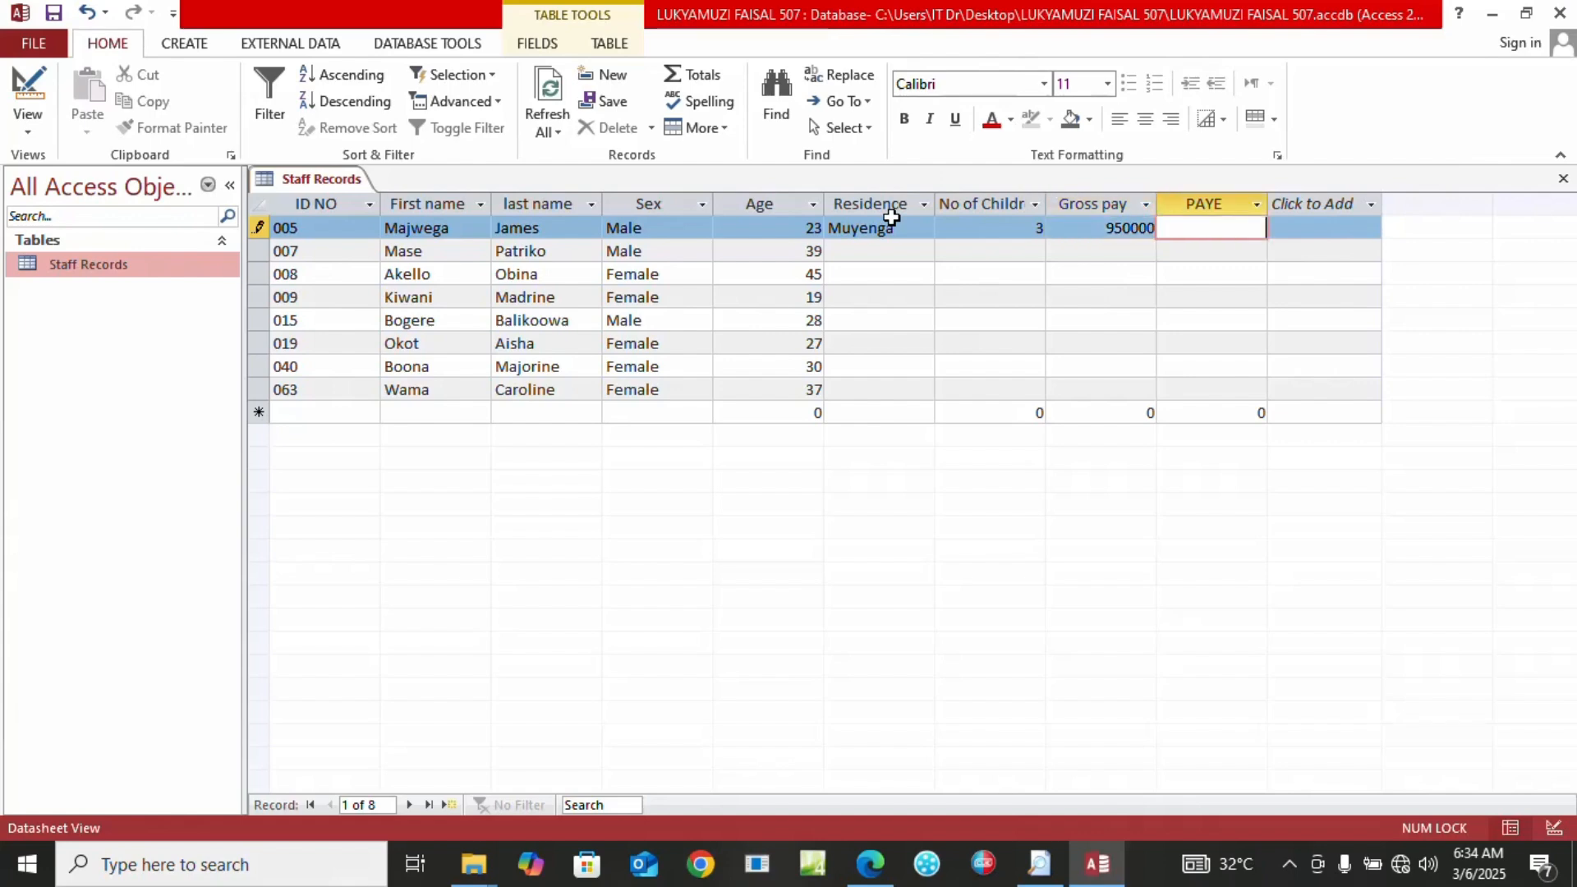
{"action": "key", "text": "Tab"}
Enter record 007 as Nakulabye, 1 child, gross pay 560000
{"action": "left_click", "coordinate": [877, 250]}
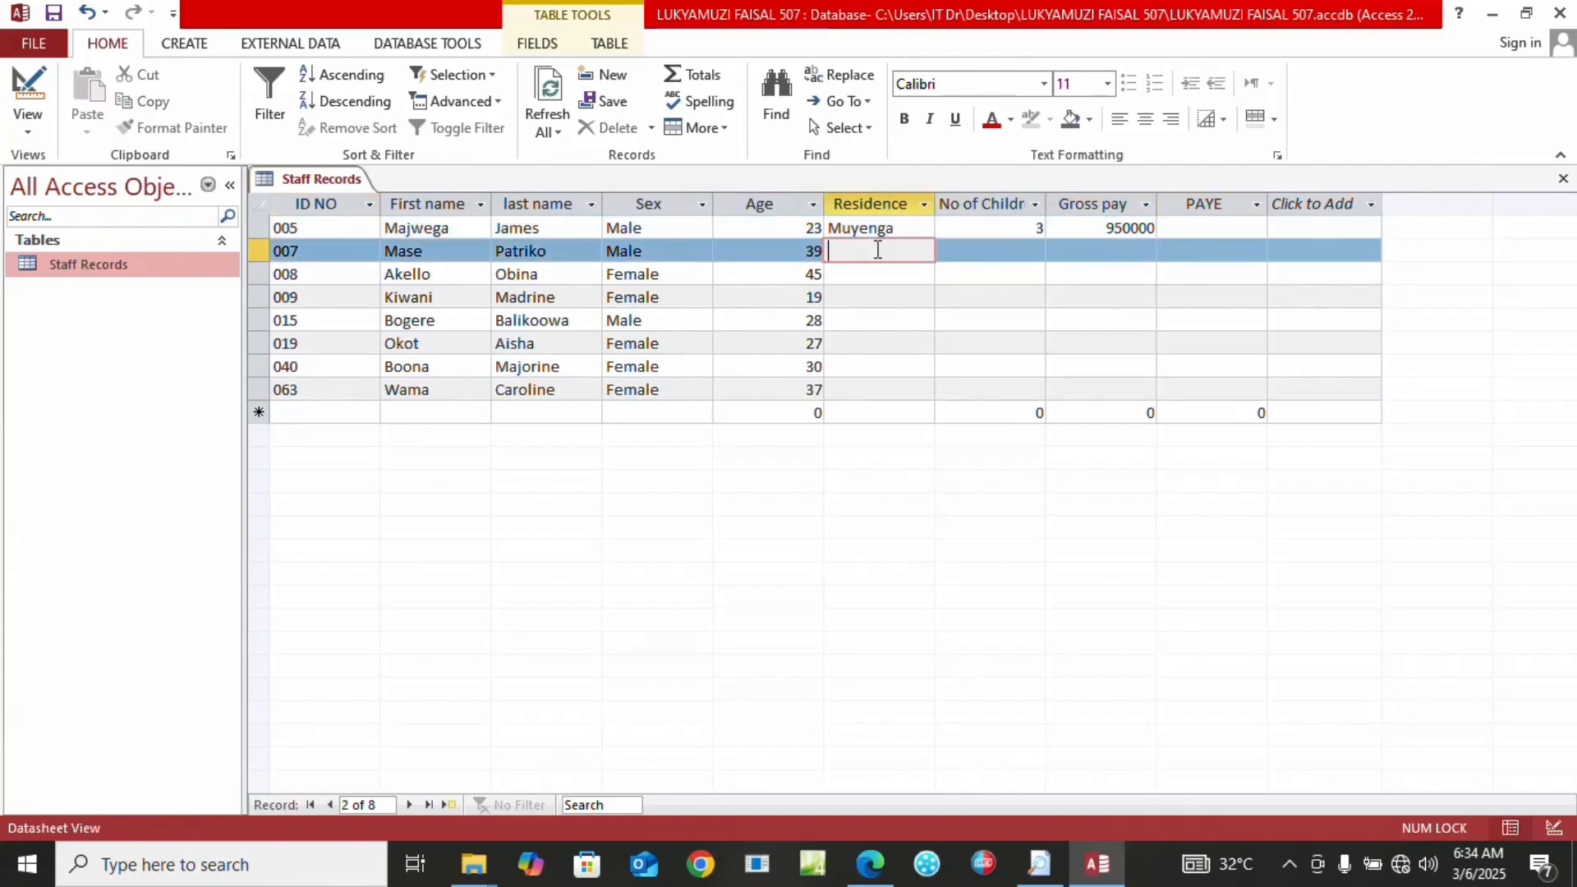
{"action": "type", "text": "Naku"}
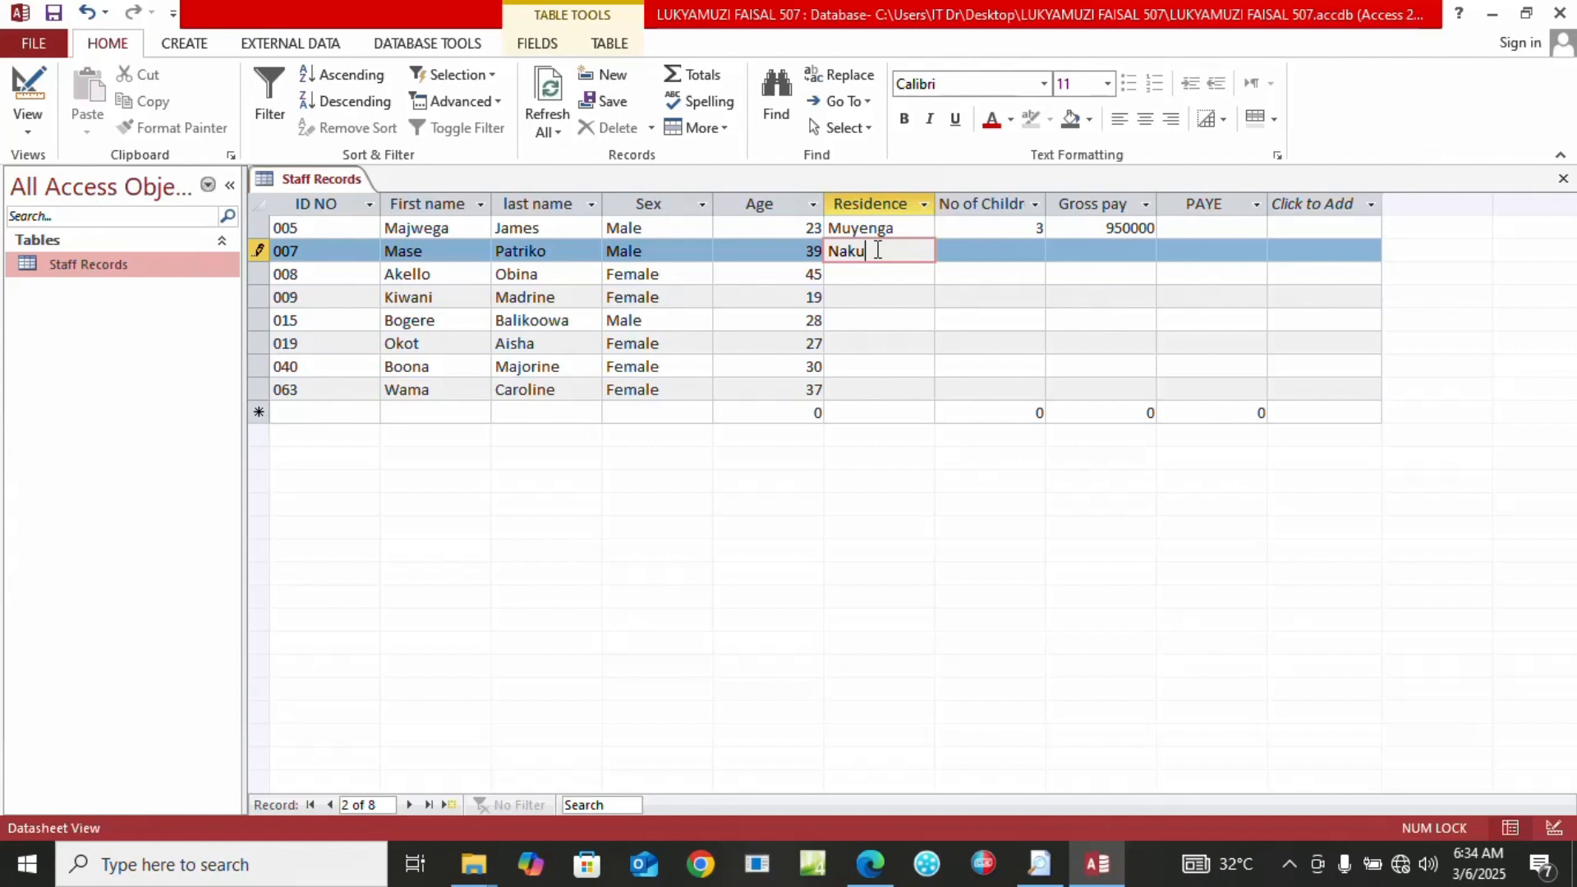
{"action": "type", "text": "labye"}
{"action": "key", "text": "Tab"}
{"action": "type", "text": "1"}
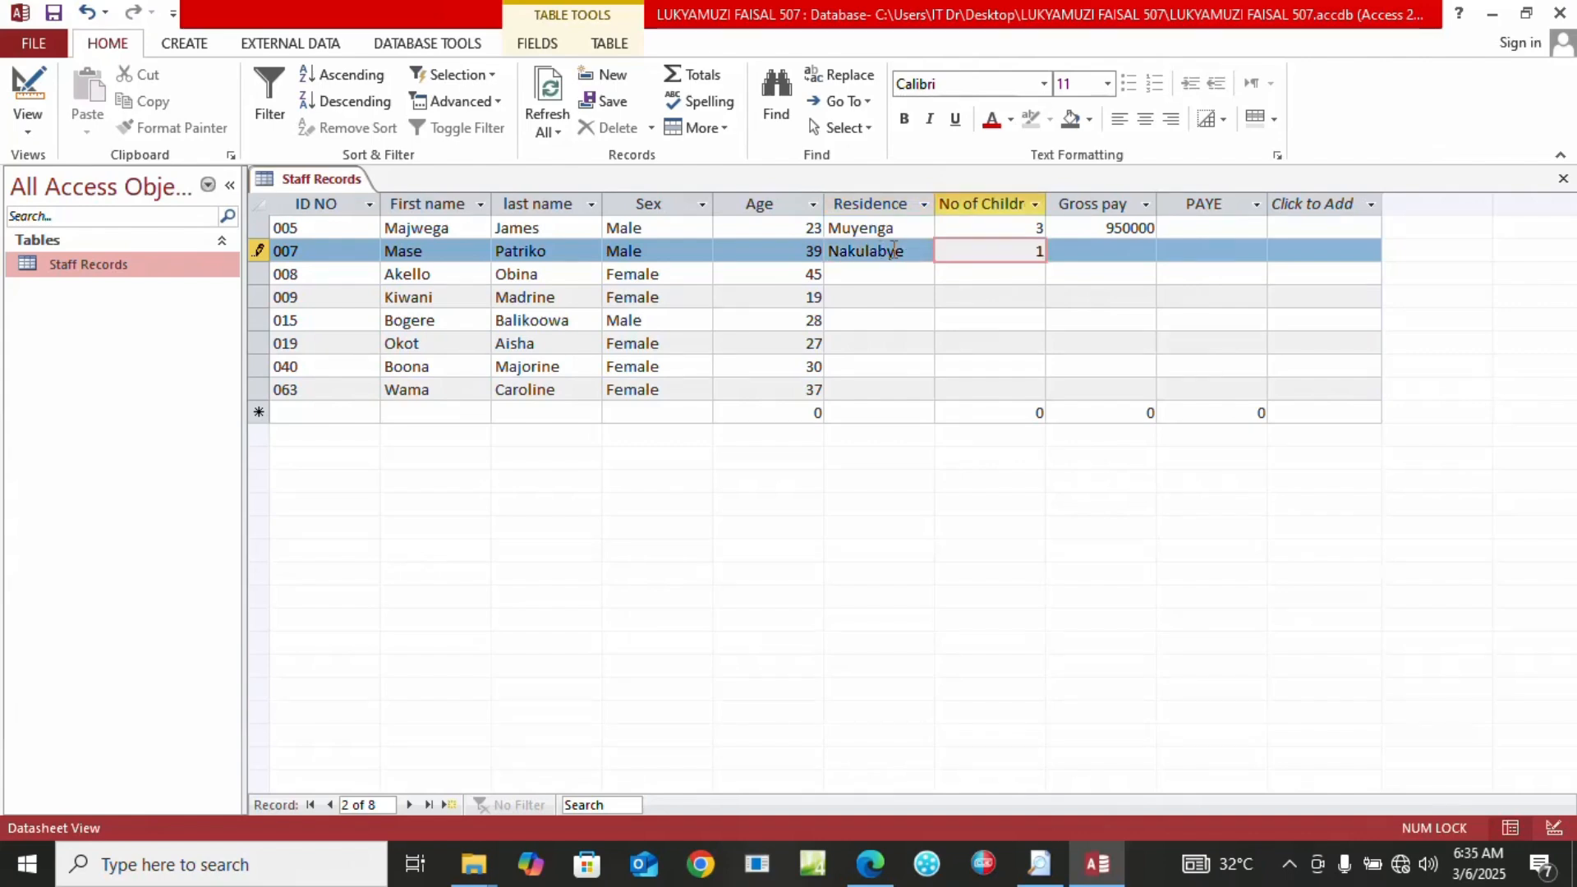
{"action": "left_click", "coordinate": [1069, 253]}
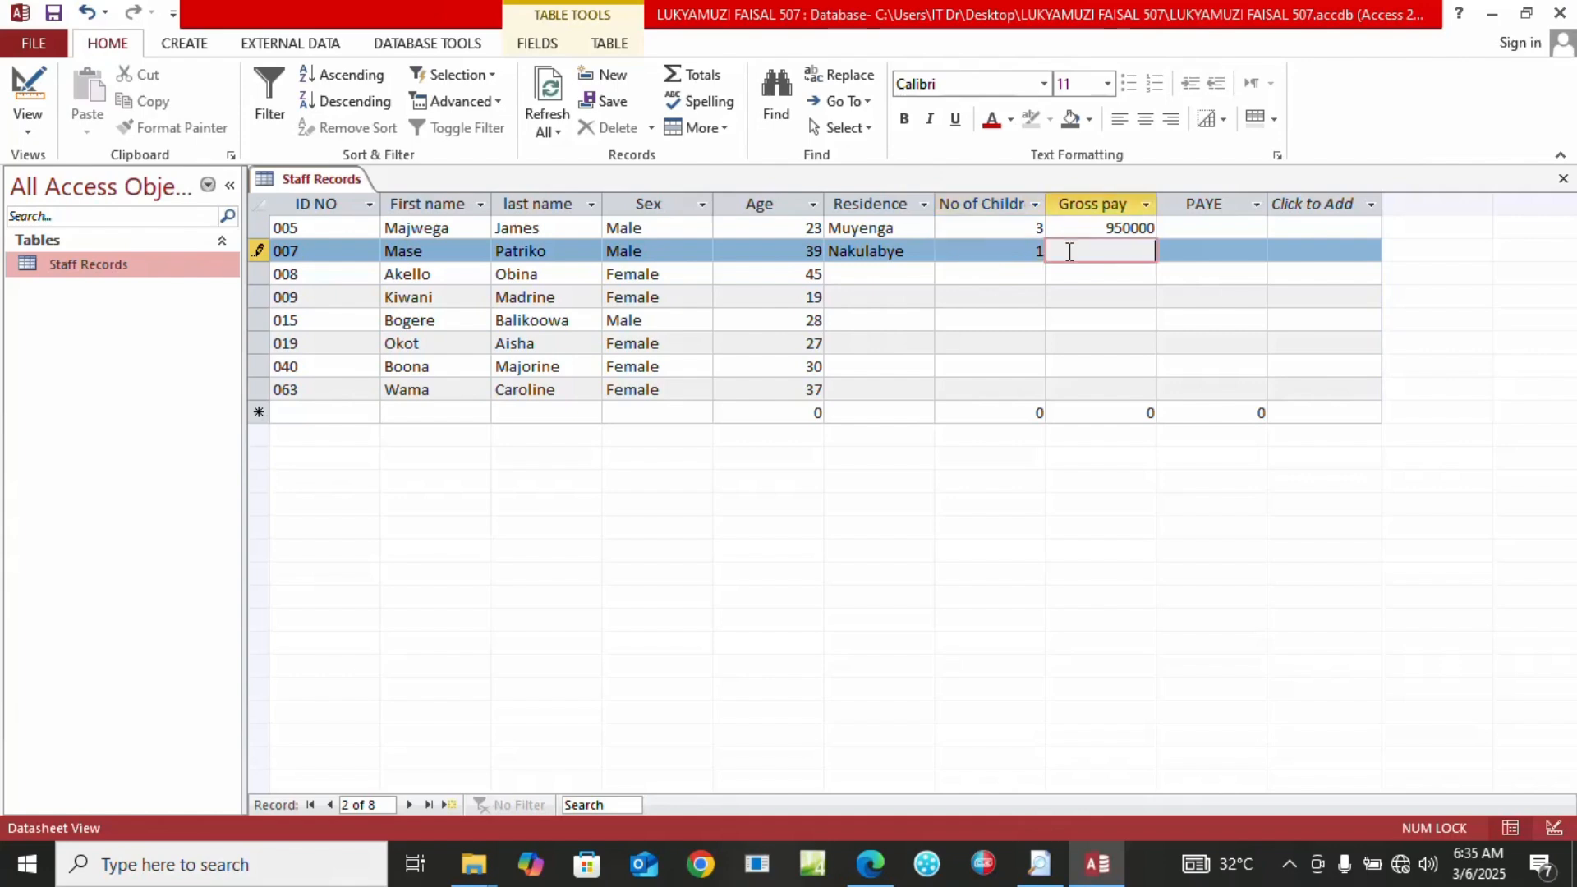
{"action": "type", "text": "560000"}
Enter record 008 as Nansana, 5 children, gross pay 650000
{"action": "left_click", "coordinate": [872, 866]}
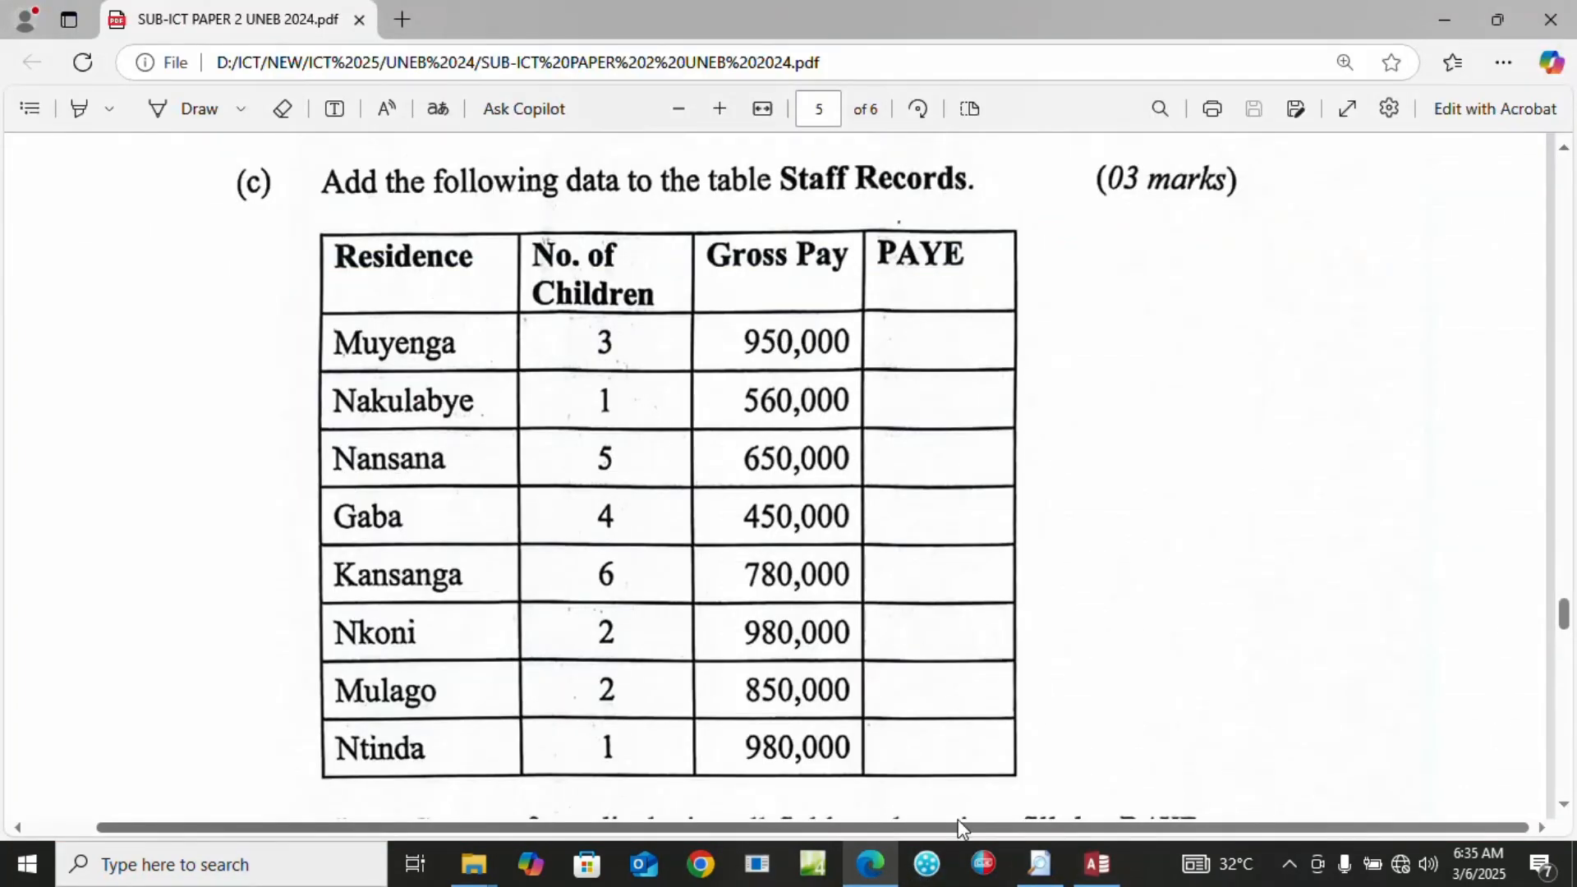
{"action": "left_click", "coordinate": [1094, 872]}
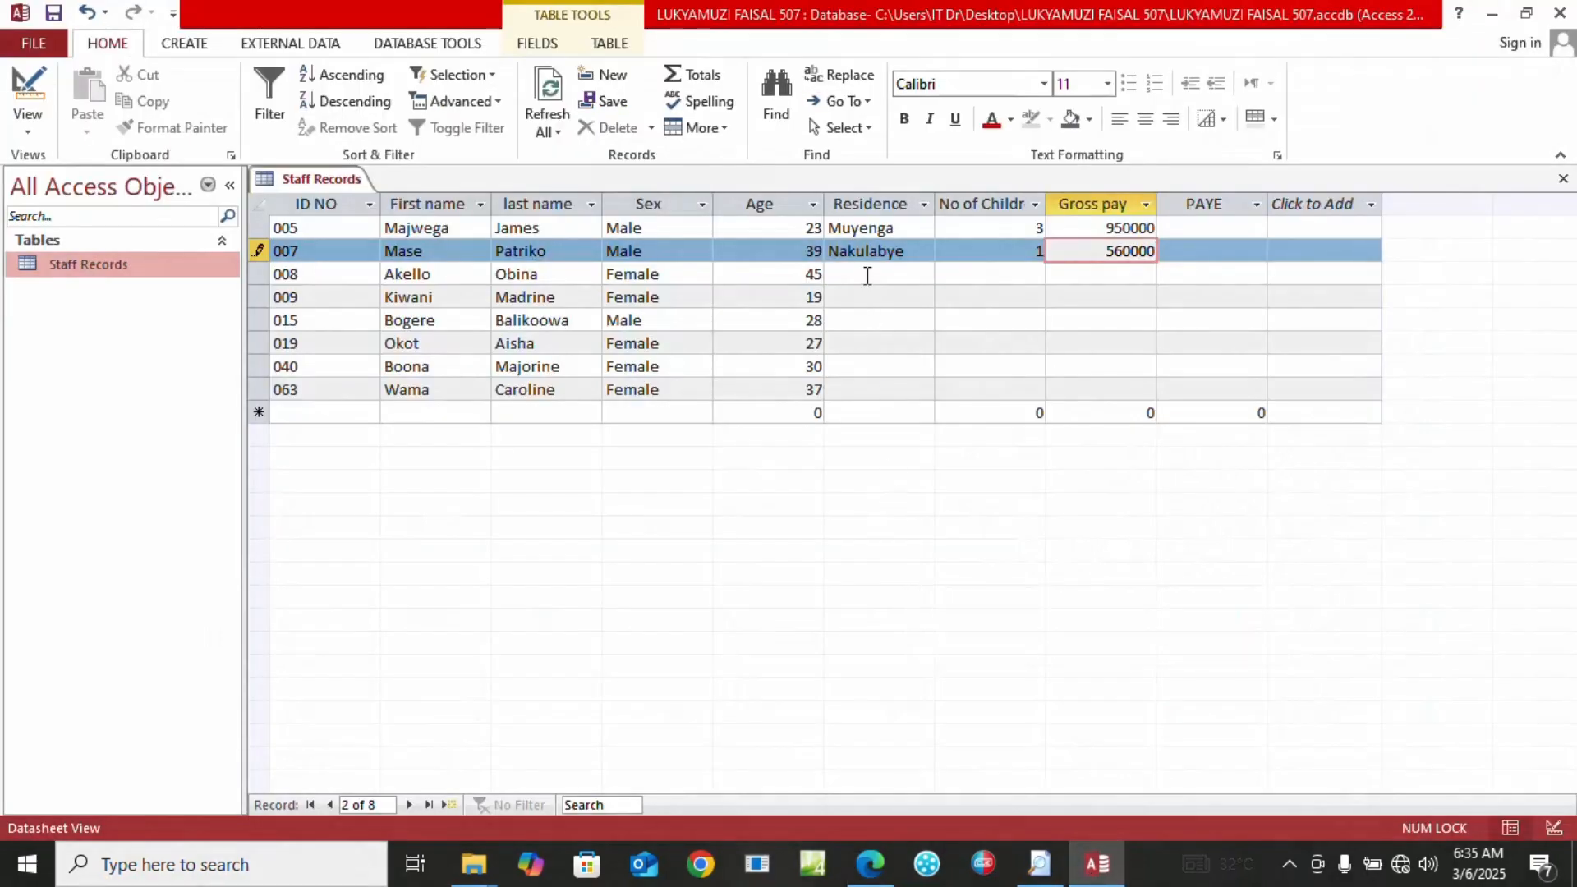
{"action": "left_click", "coordinate": [866, 275]}
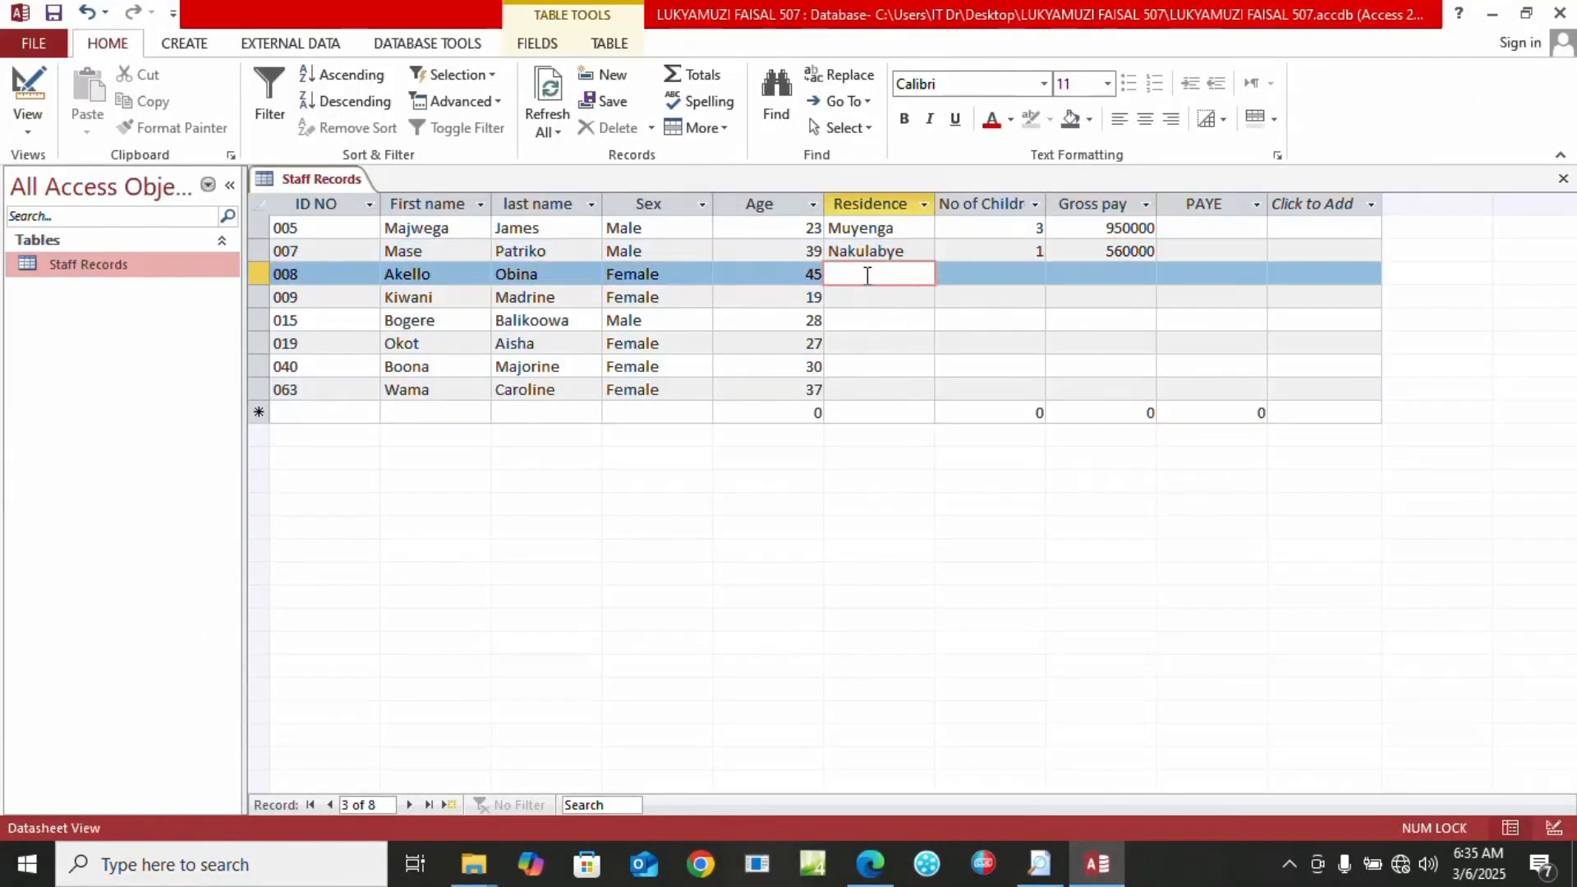
{"action": "key", "text": "Caps_Lock"}
{"action": "type", "text": "N"}
{"action": "key", "text": "Caps_Lock"}
{"action": "type", "text": "ansana"}
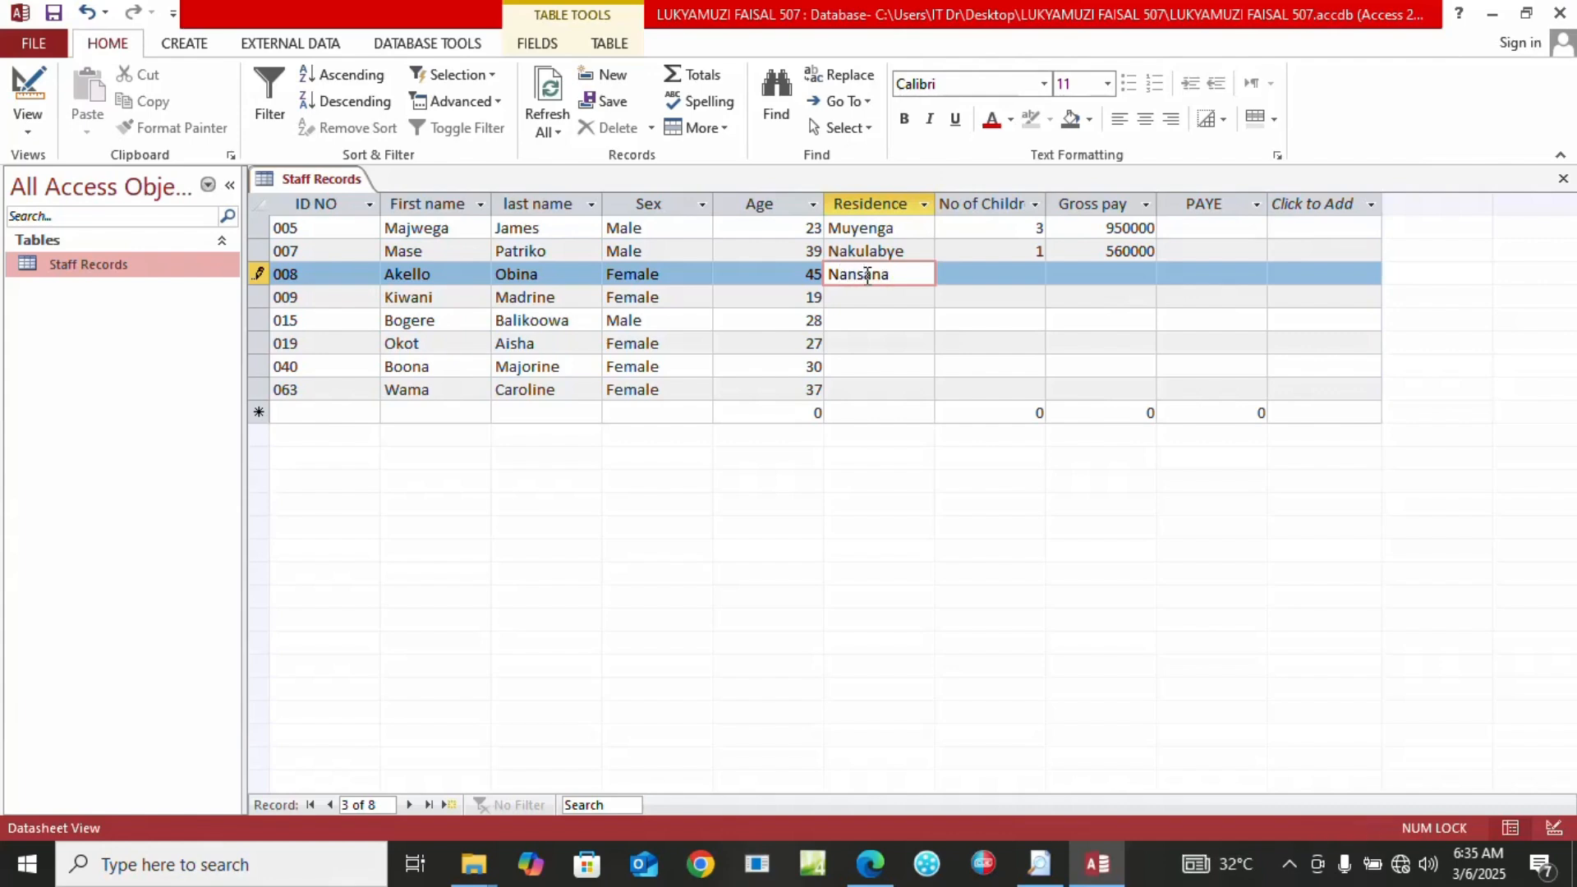
{"action": "key", "text": "Tab"}
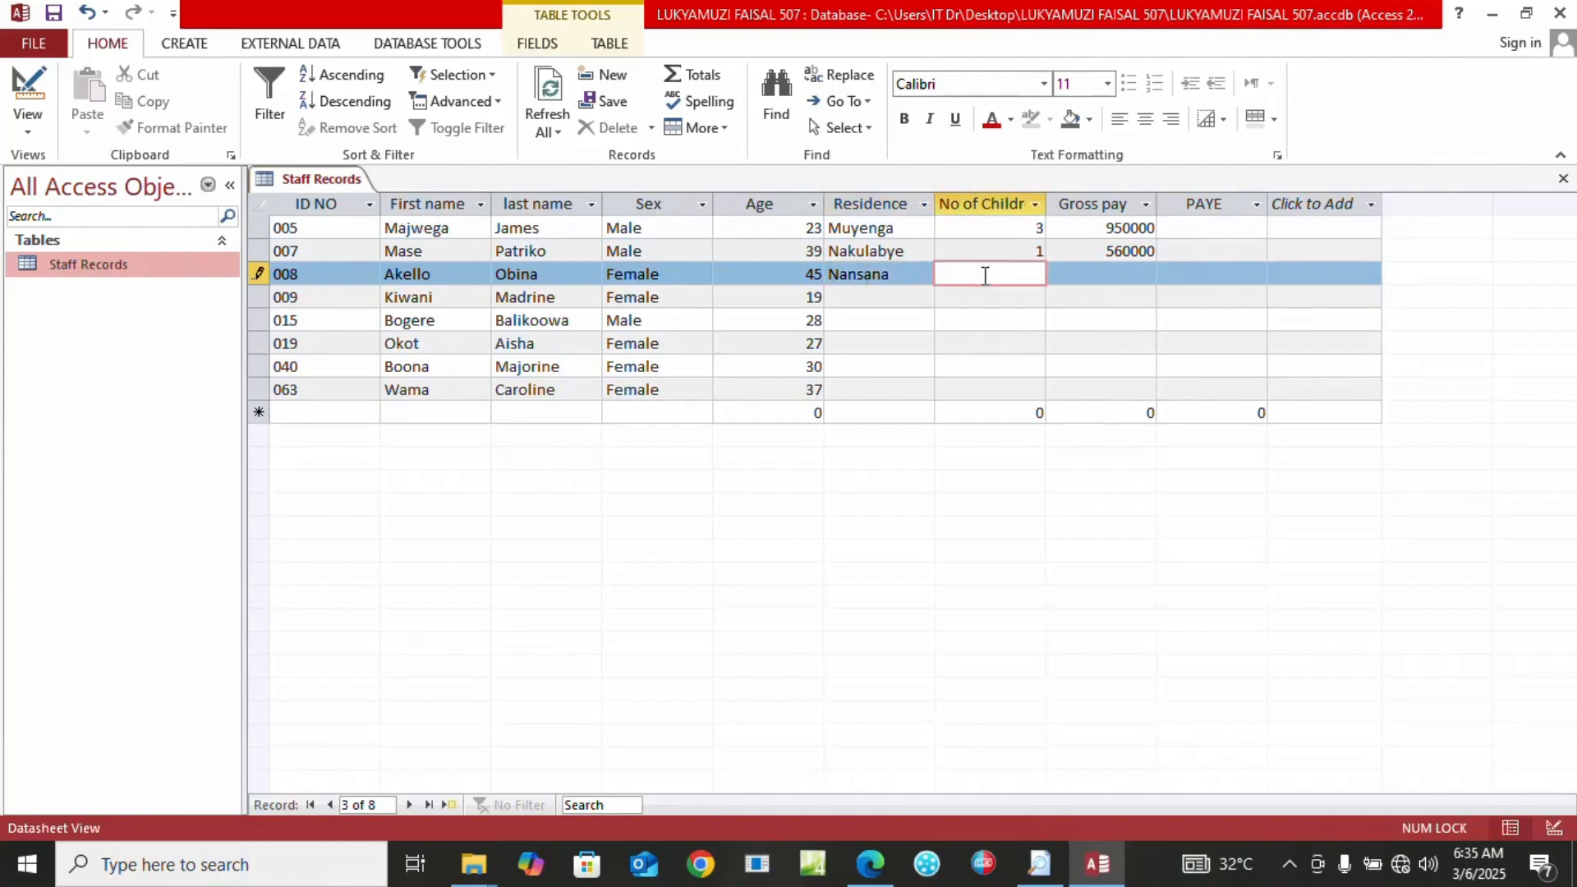
{"action": "type", "text": "5"}
{"action": "key", "text": "Tab"}
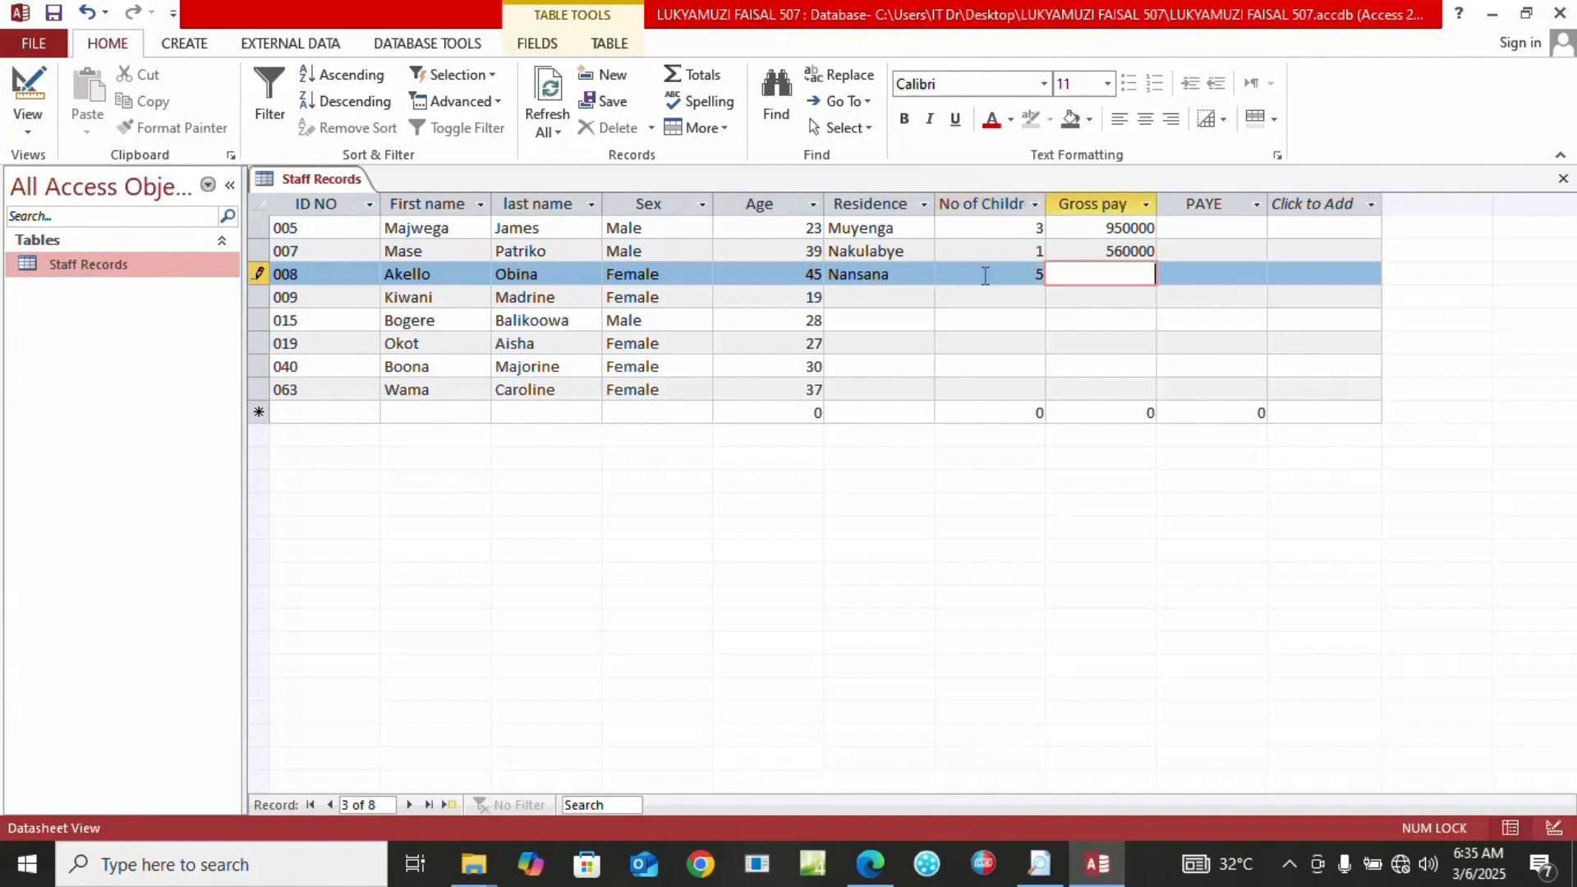
{"action": "type", "text": "650000"}
Enter record 009 as Gaba, 4 children, gross pay 450000
{"action": "left_click", "coordinate": [855, 296]}
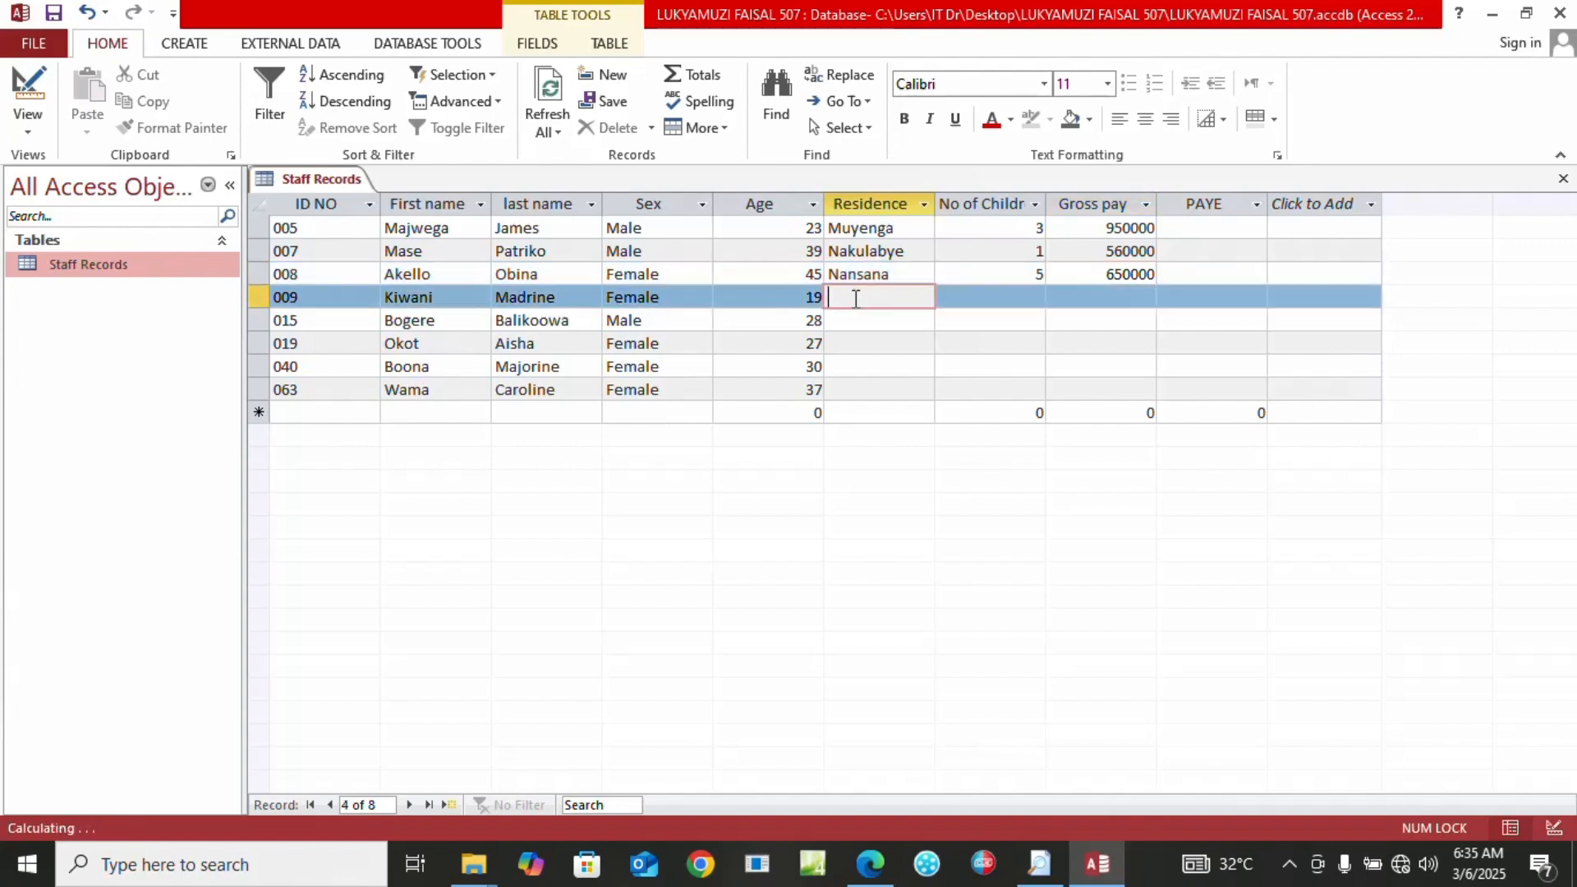
{"action": "left_click", "coordinate": [870, 863]}
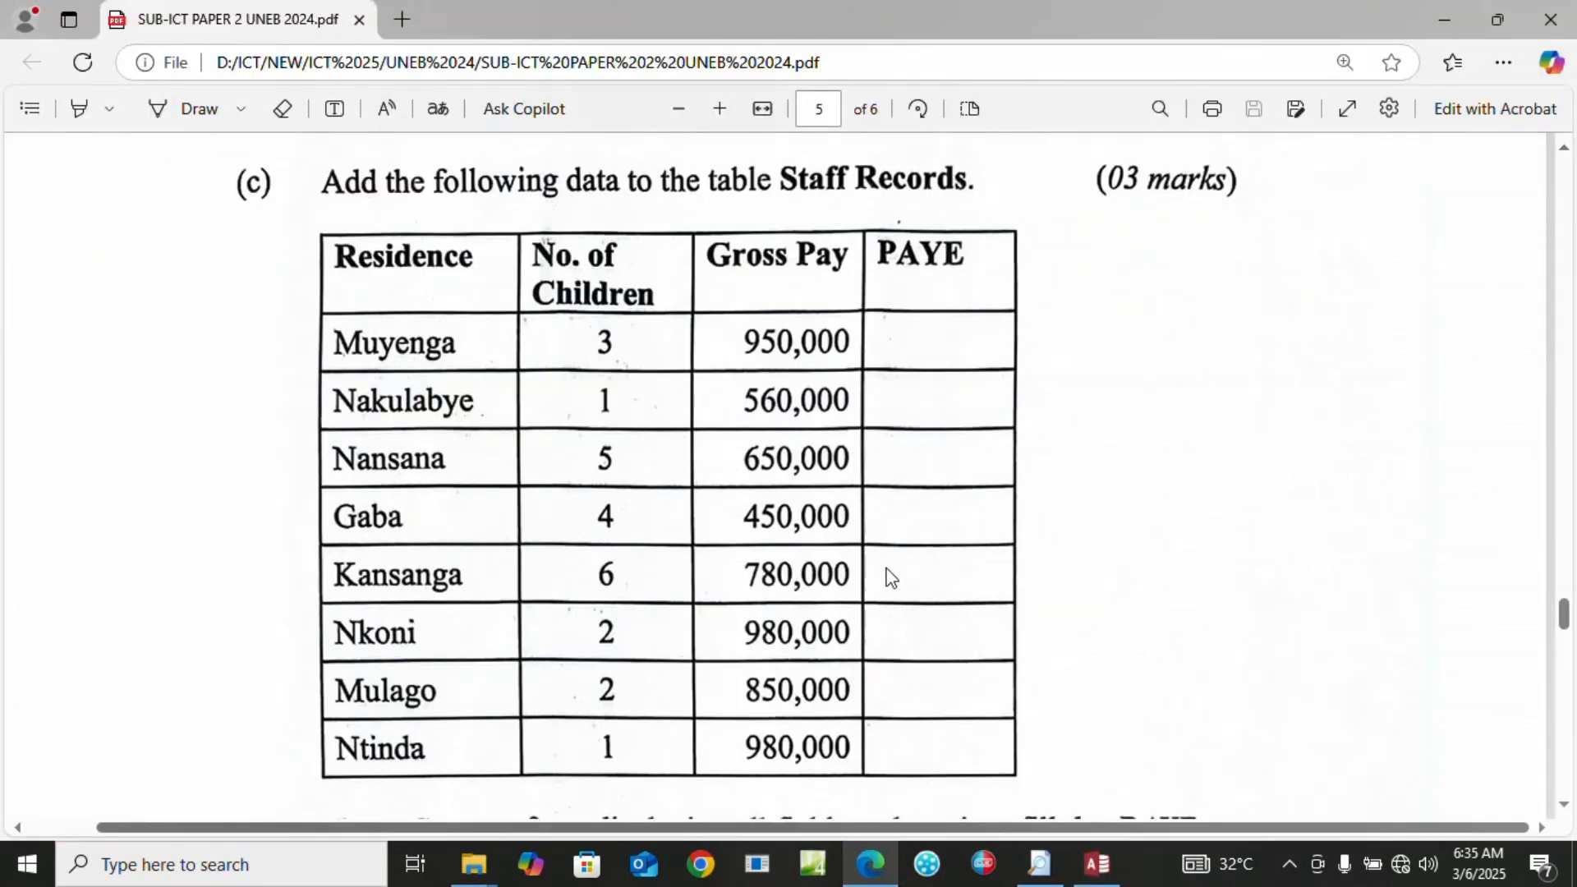
{"action": "left_click", "coordinate": [1097, 863]}
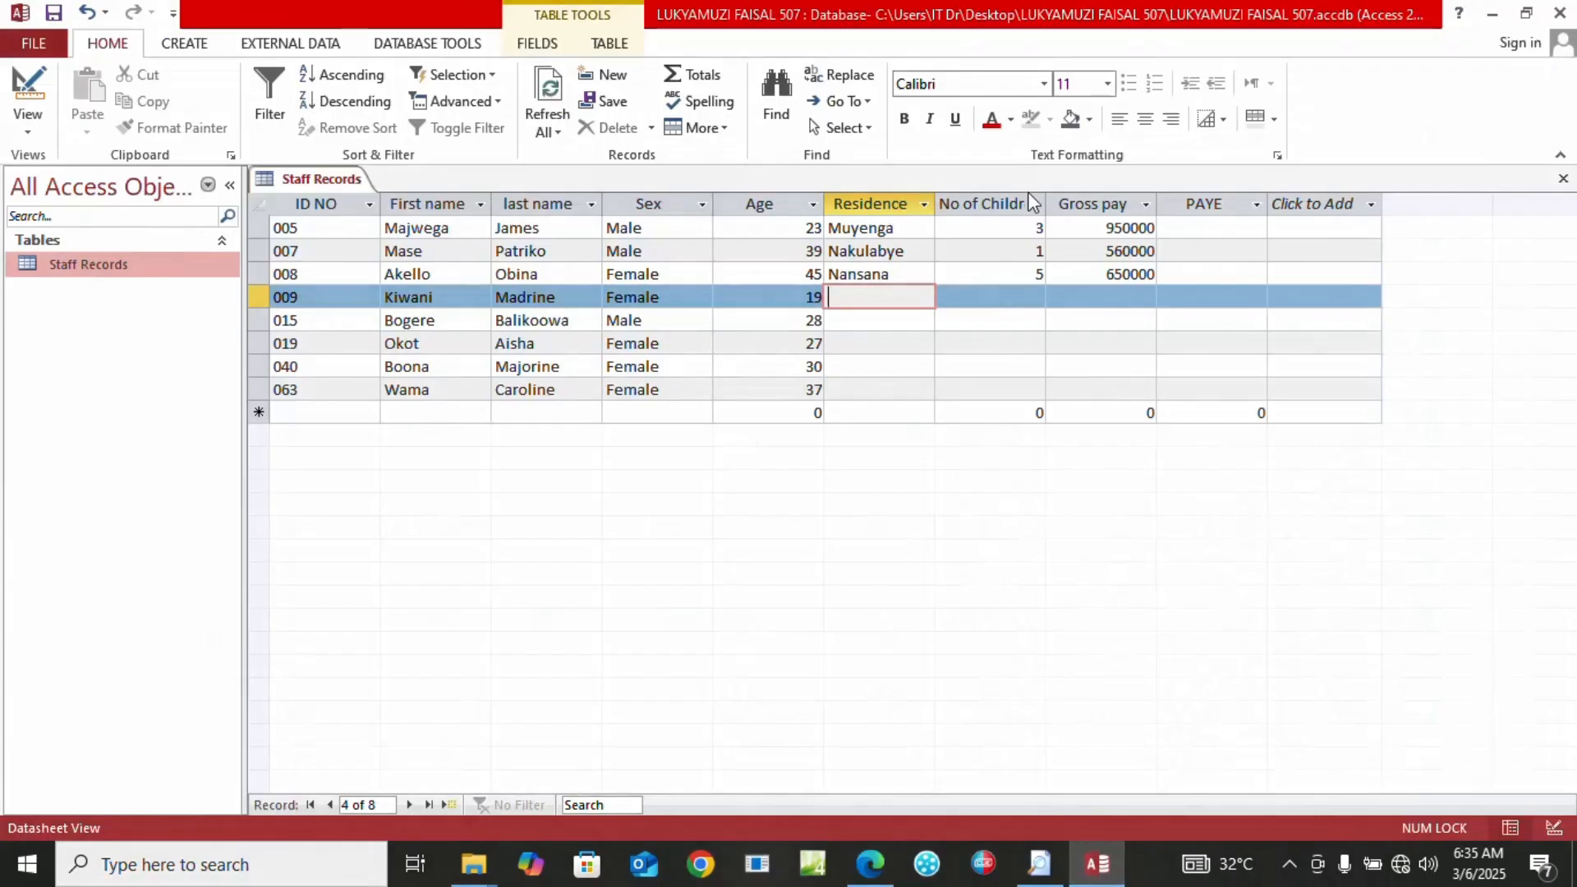
{"action": "type", "text": "Gaba"}
{"action": "key", "text": "Tab"}
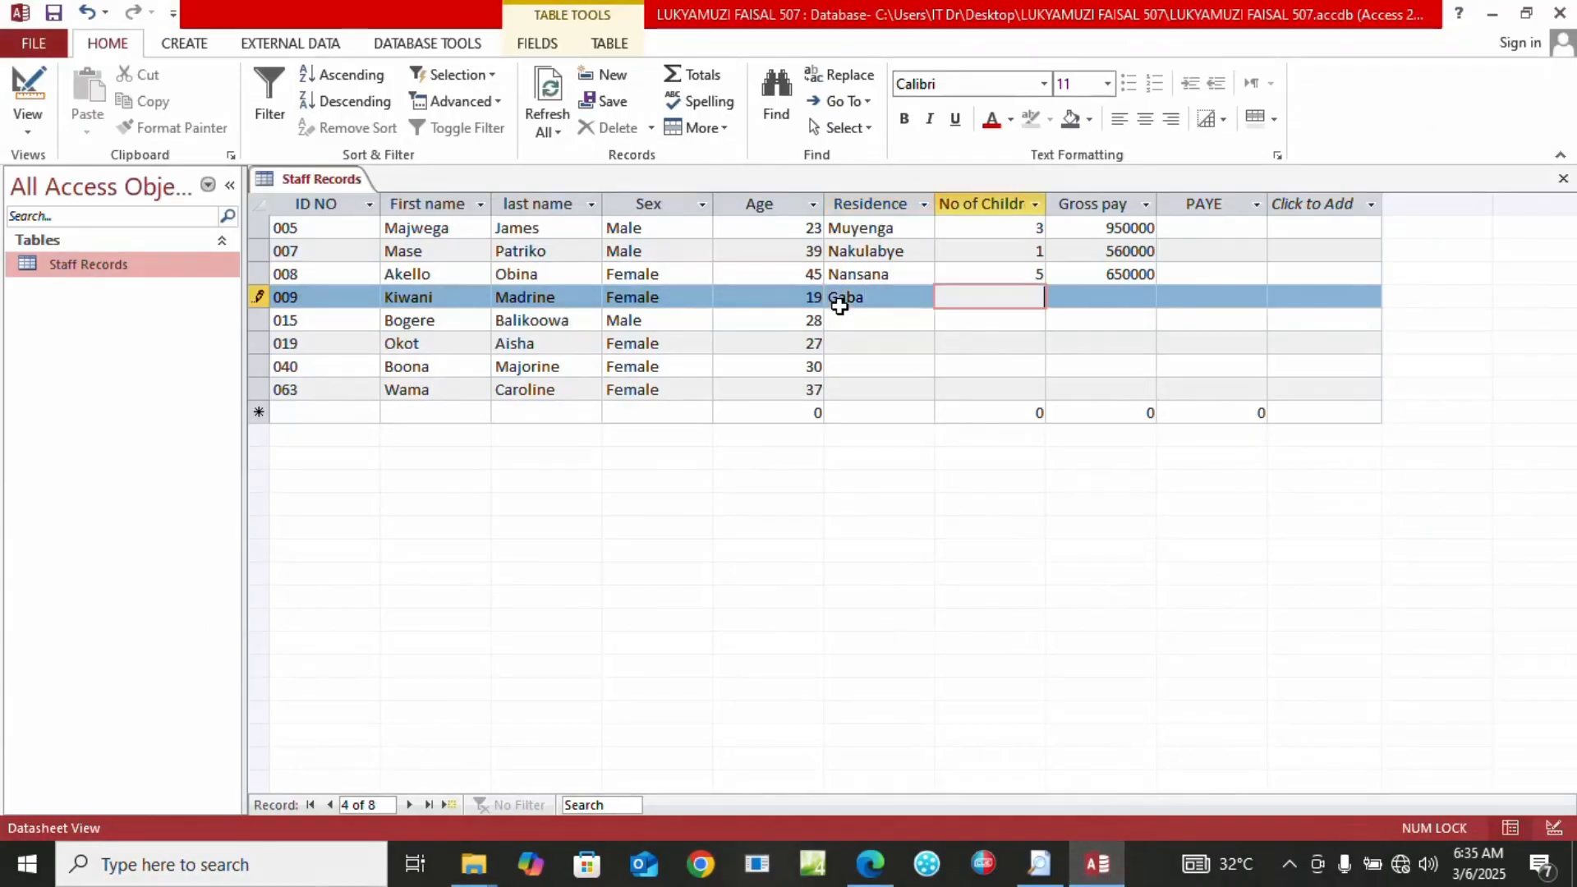
{"action": "type", "text": "4"}
{"action": "key", "text": "Tab"}
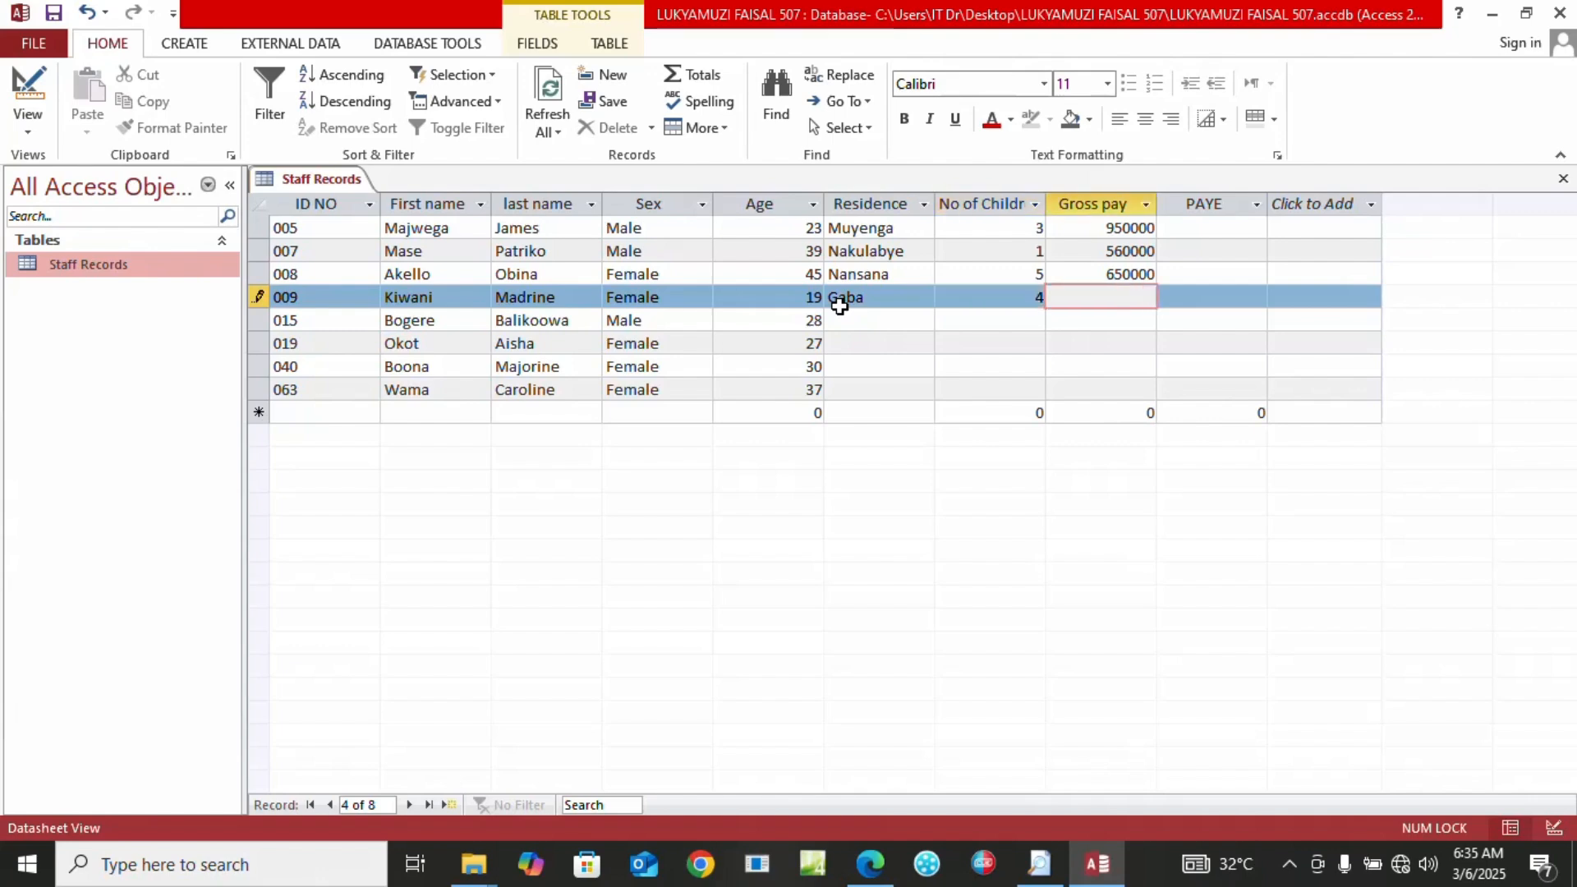
{"action": "type", "text": "450000"}
Enter record 015 with residence Kansanga and gross pay 780000
{"action": "left_click", "coordinate": [873, 322]}
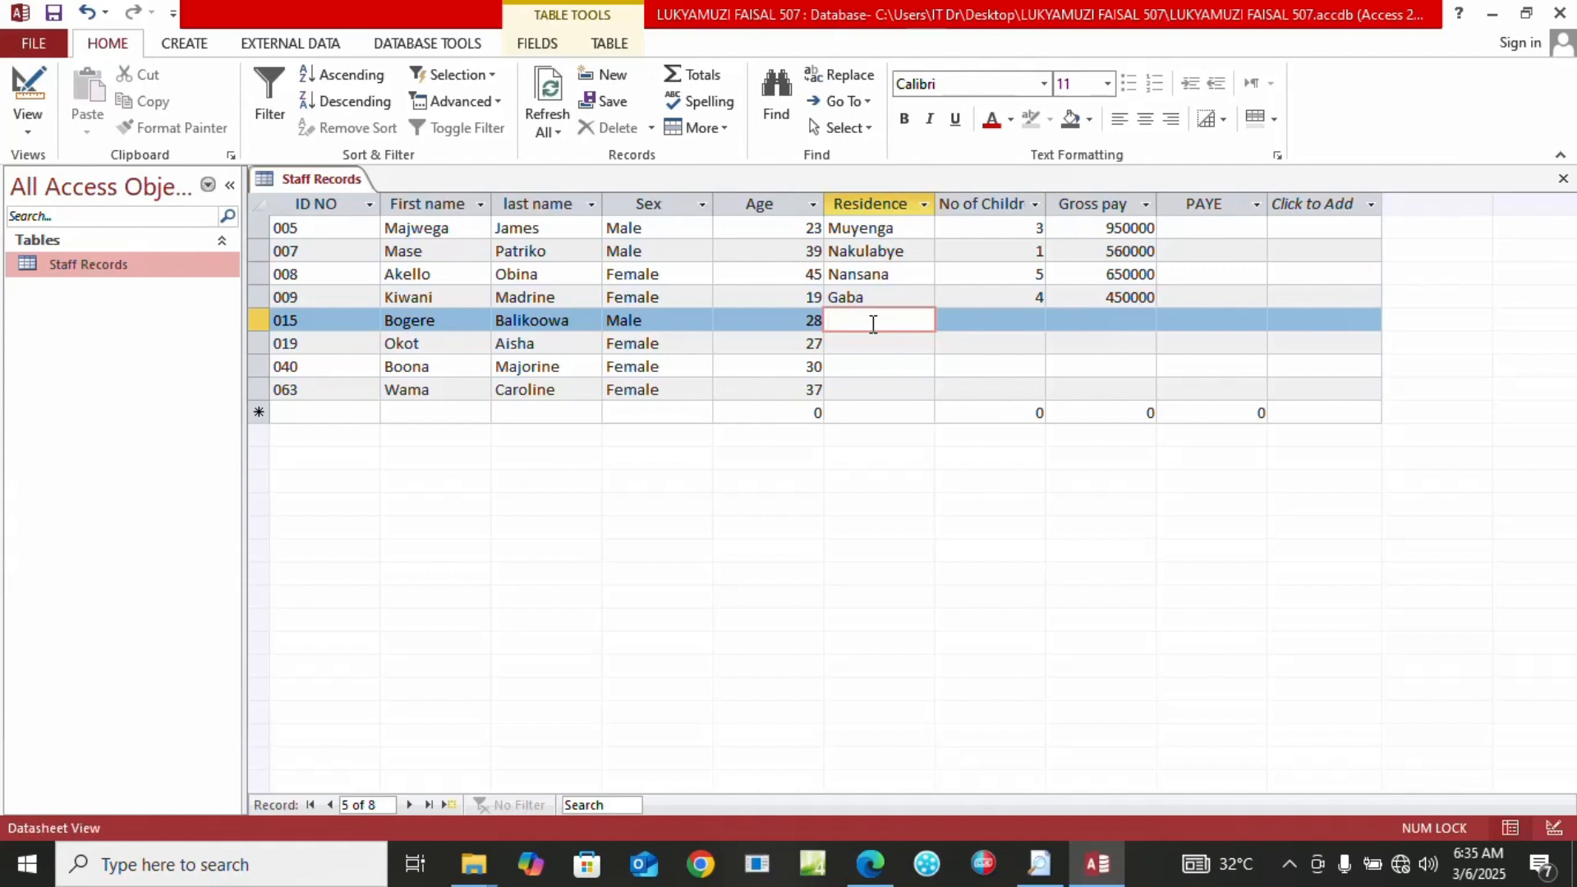
{"action": "left_click", "coordinate": [879, 863]}
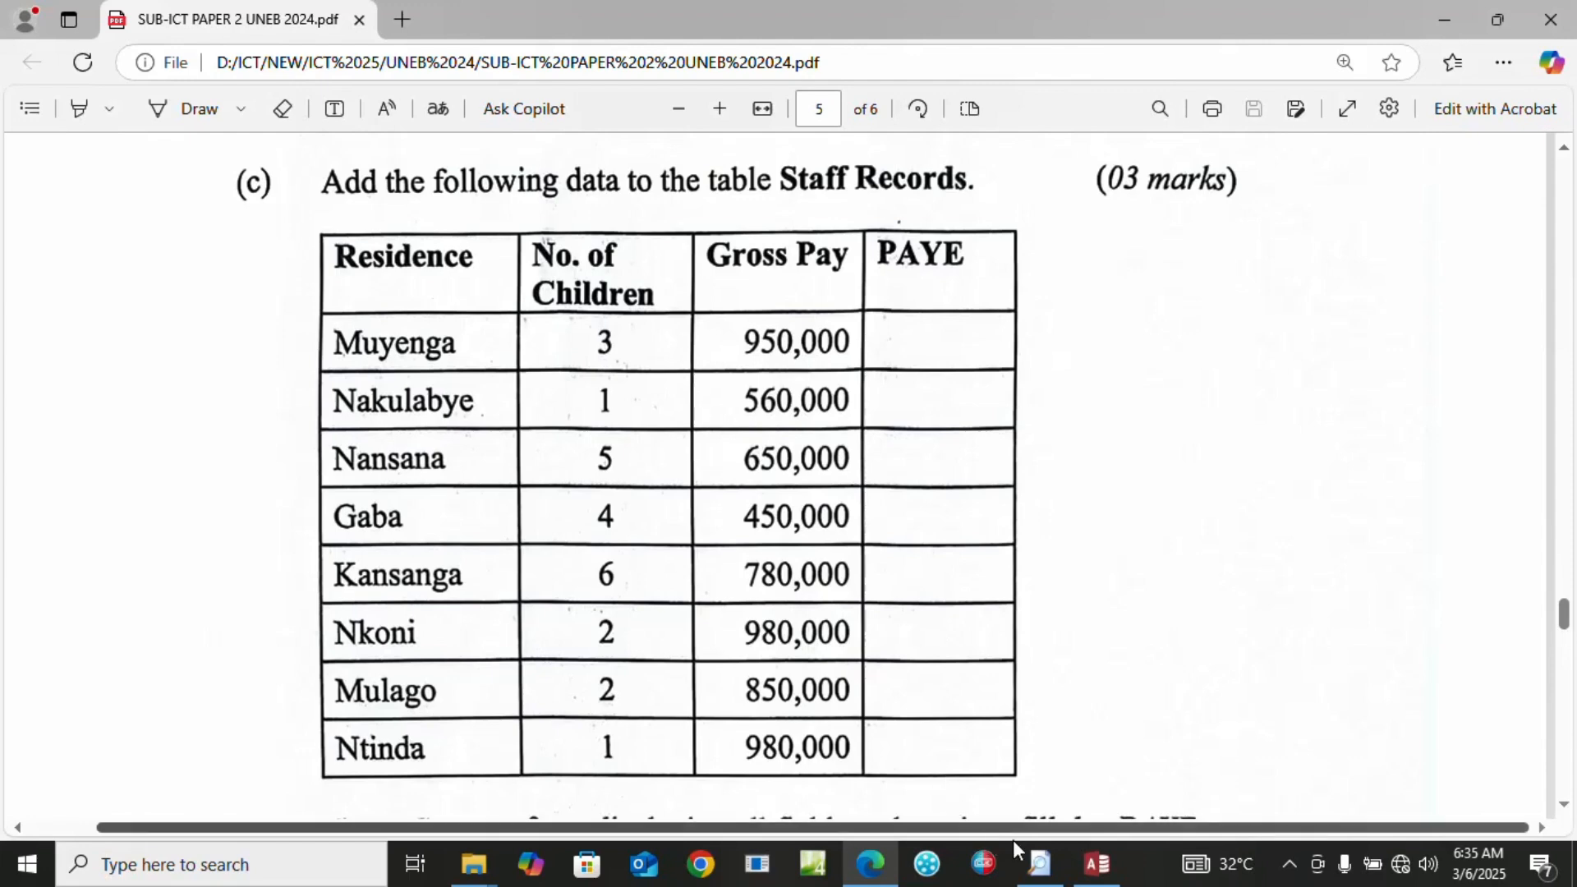
{"action": "left_click", "coordinate": [1099, 865]}
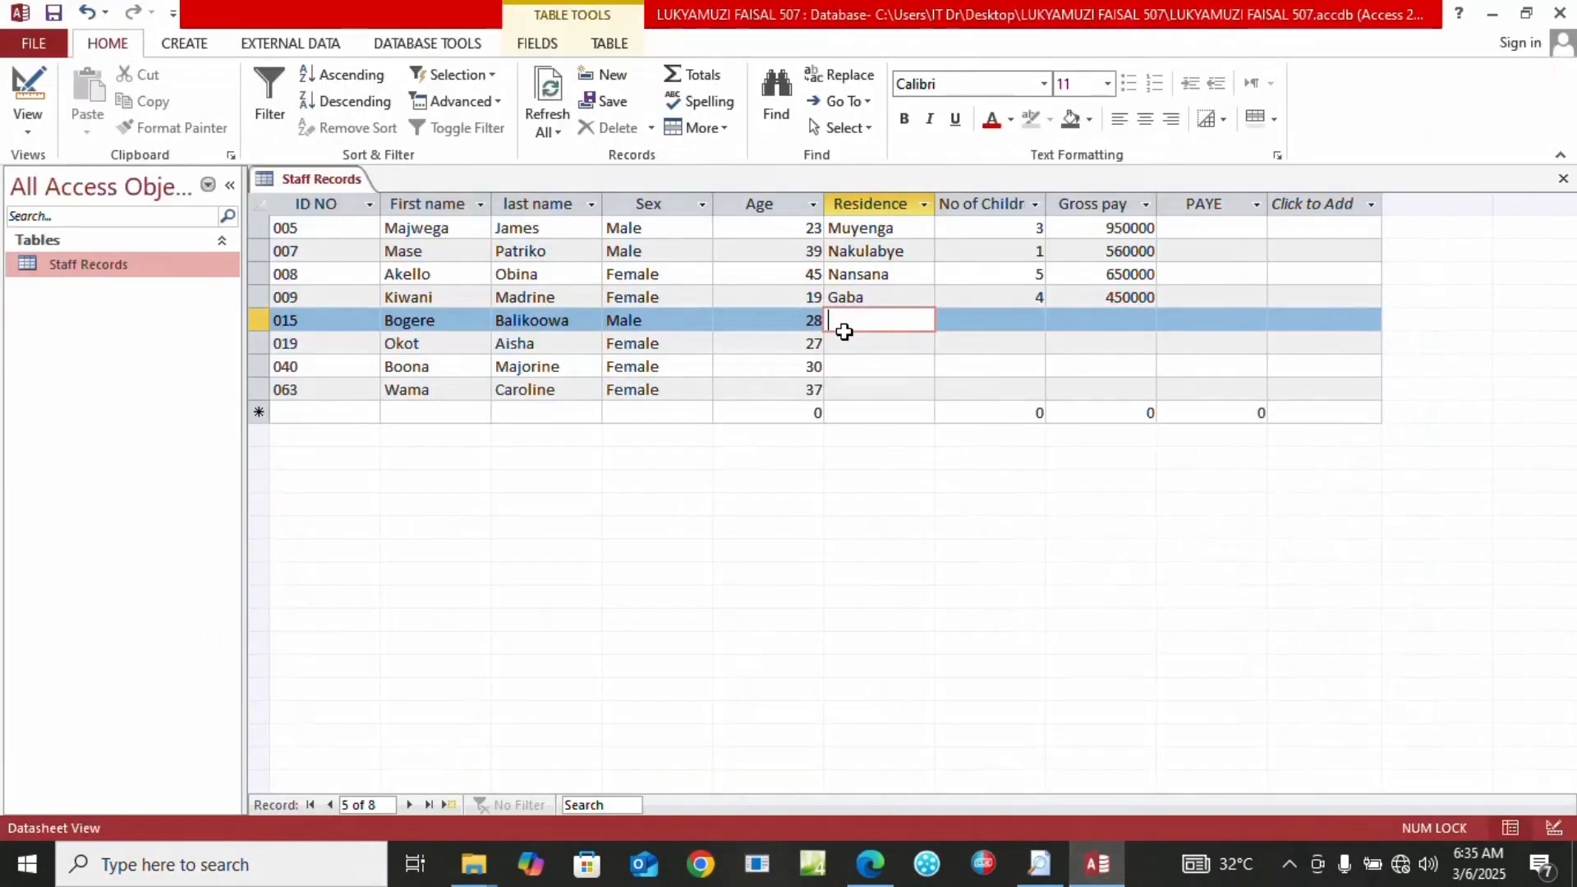
{"action": "type", "text": "Kansanga"}
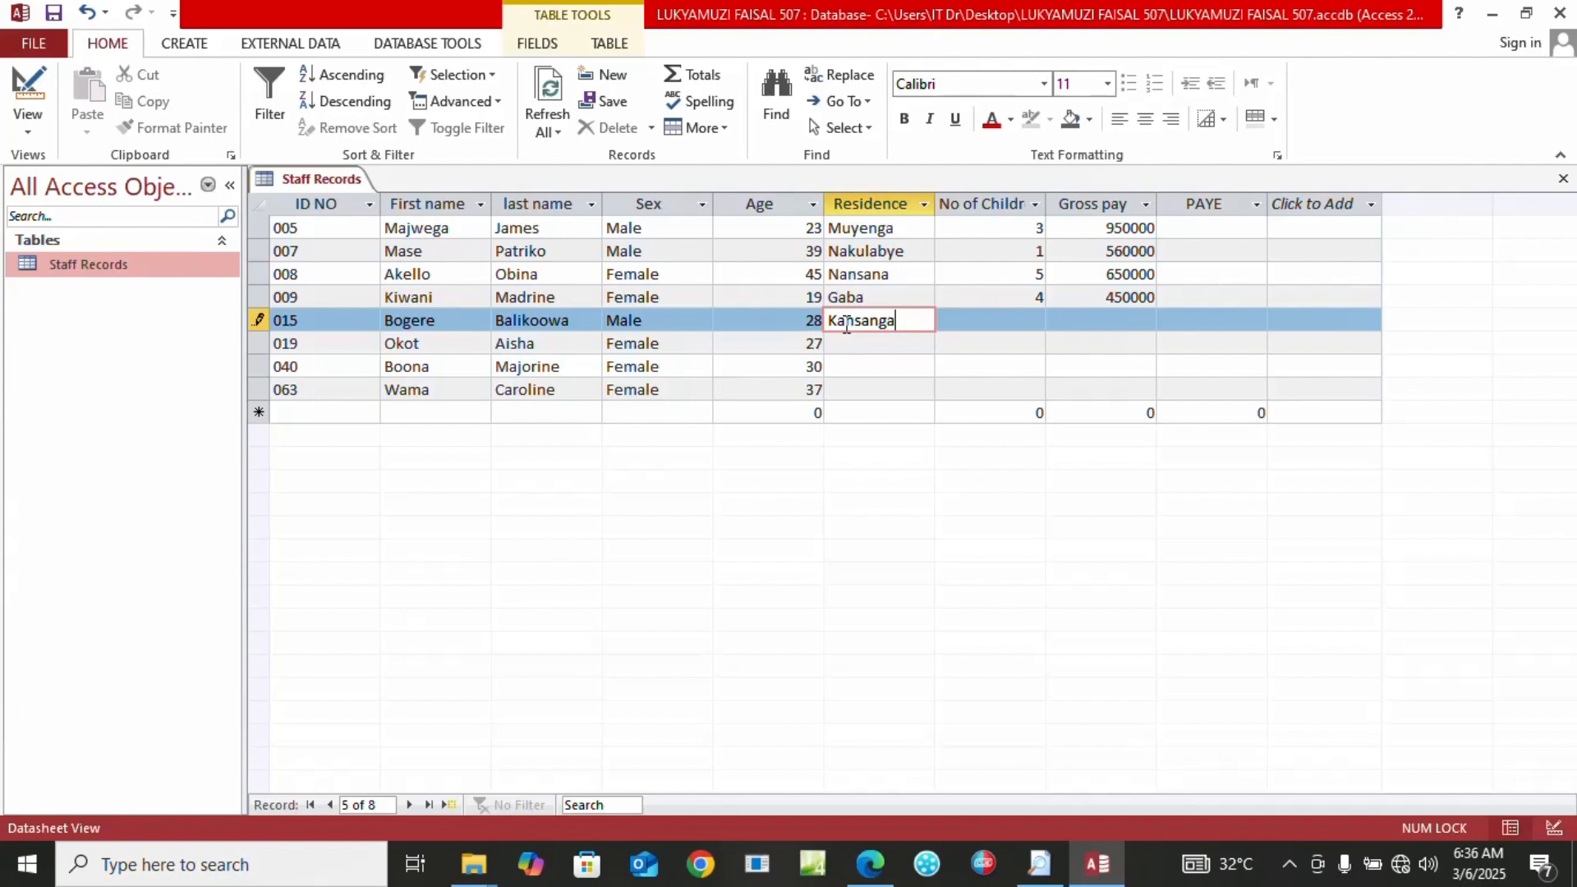
{"action": "key", "text": "Tab"}
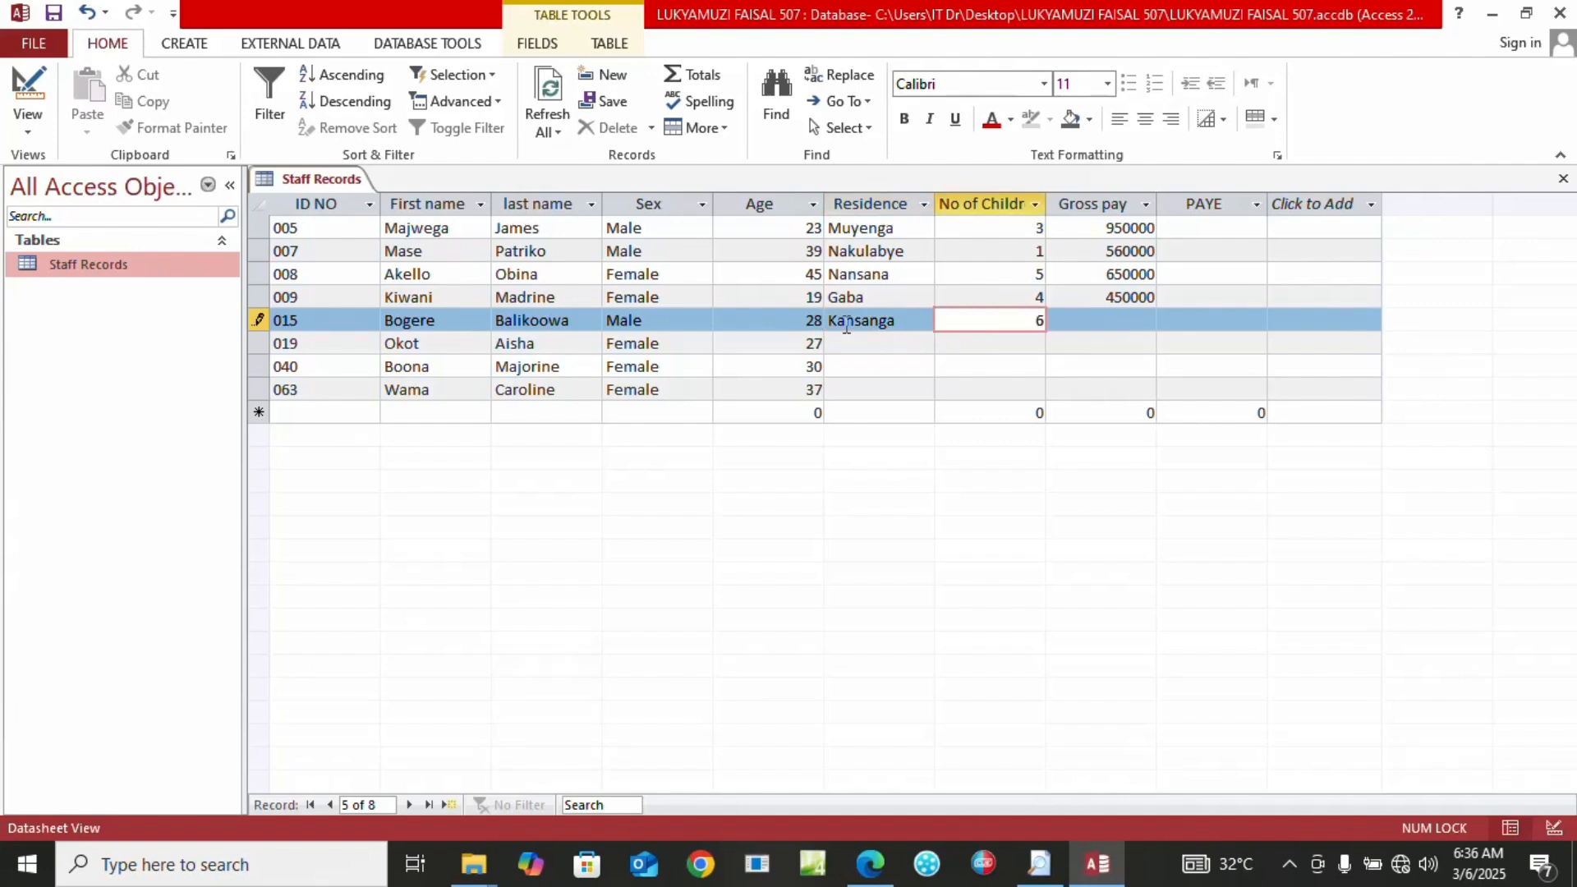
{"action": "key", "text": "Tab"}
{"action": "type", "text": "780000"}
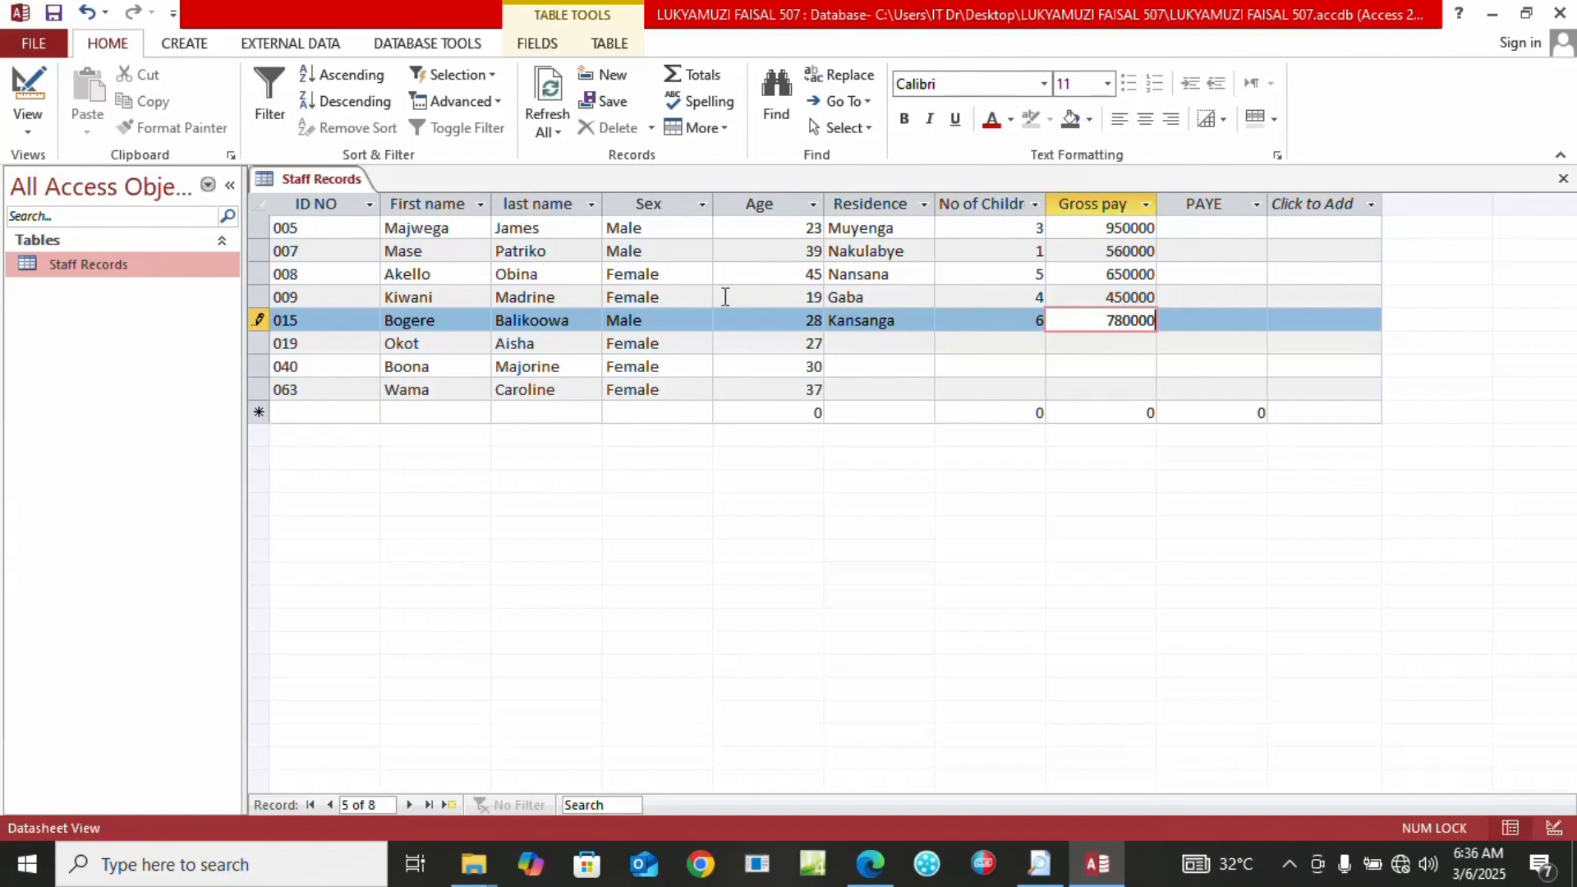
Enter record 019 as Nkoni, 2 children, gross pay 980000
{"action": "left_click", "coordinate": [877, 343]}
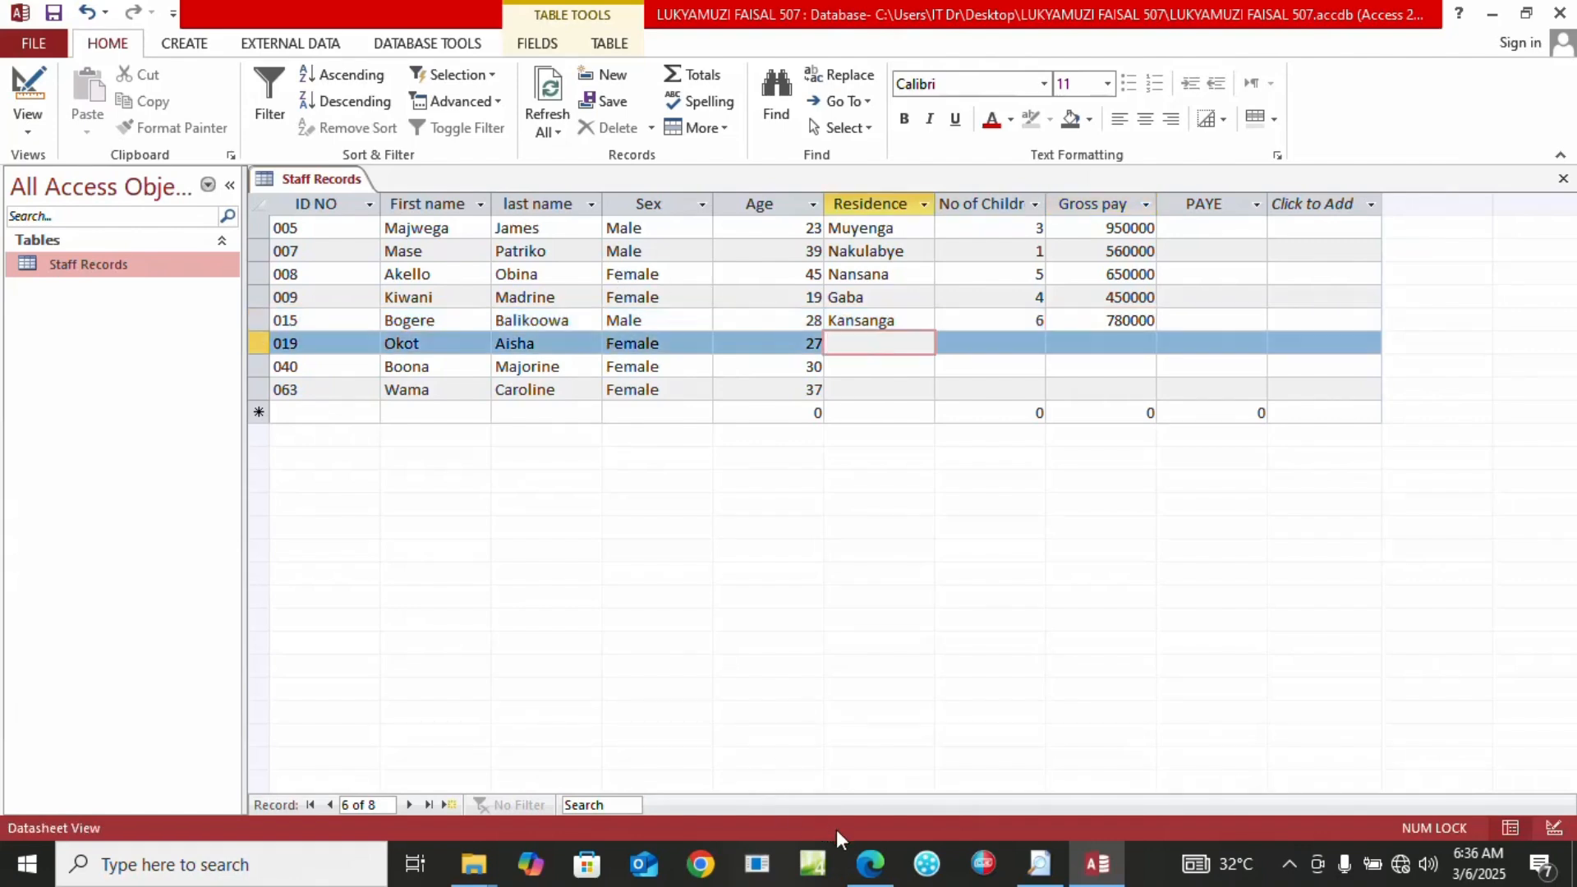
{"action": "left_click", "coordinate": [870, 864]}
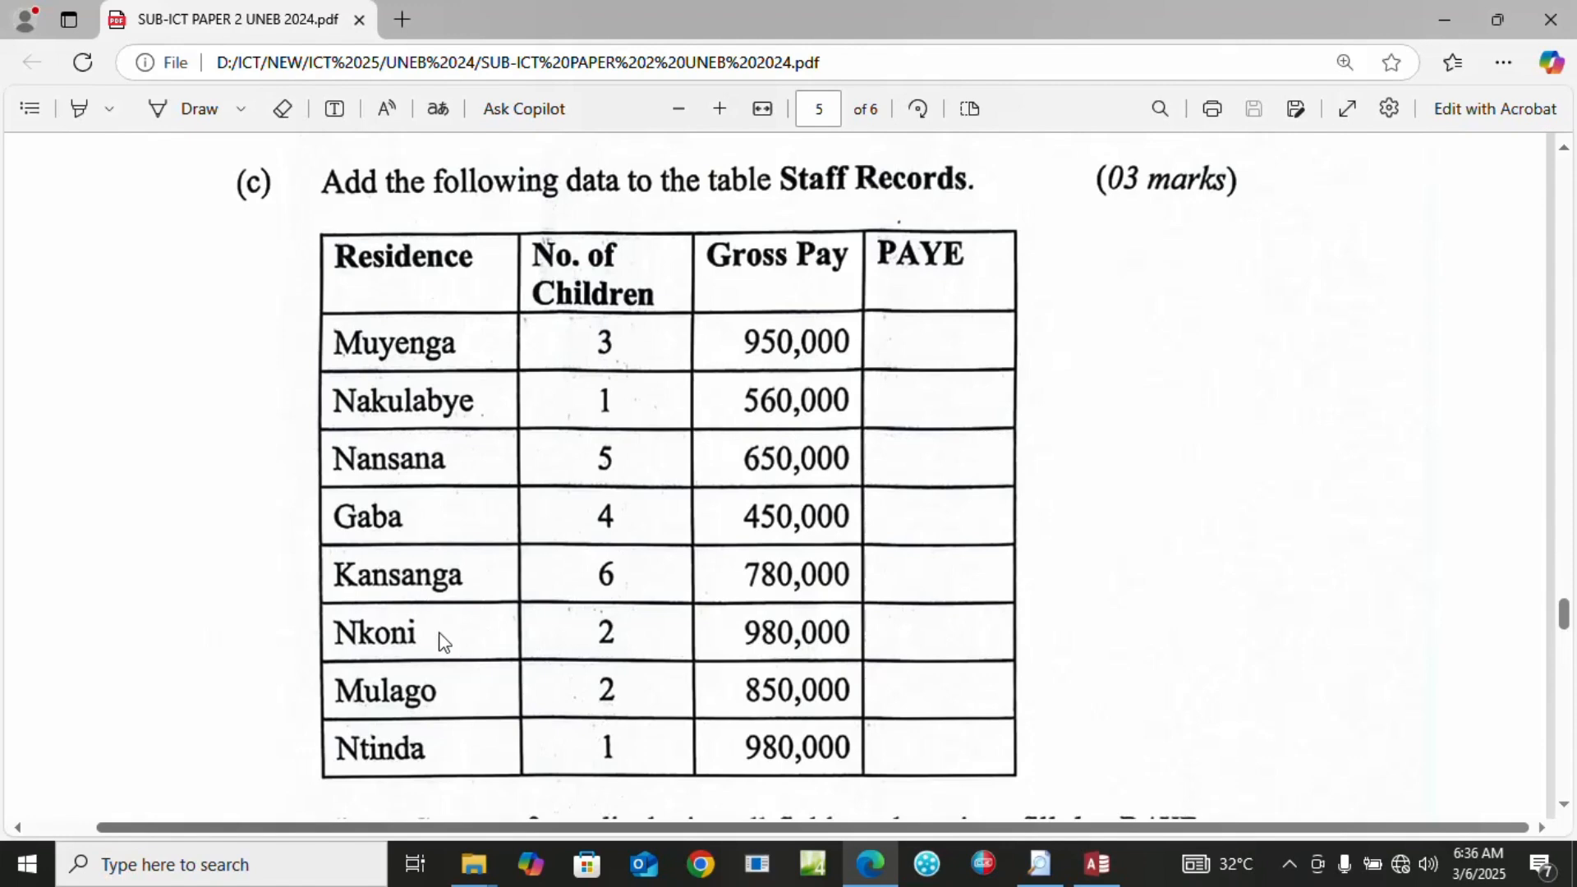
{"action": "left_click", "coordinate": [1097, 863]}
{"action": "key", "text": "Caps_Lock"}
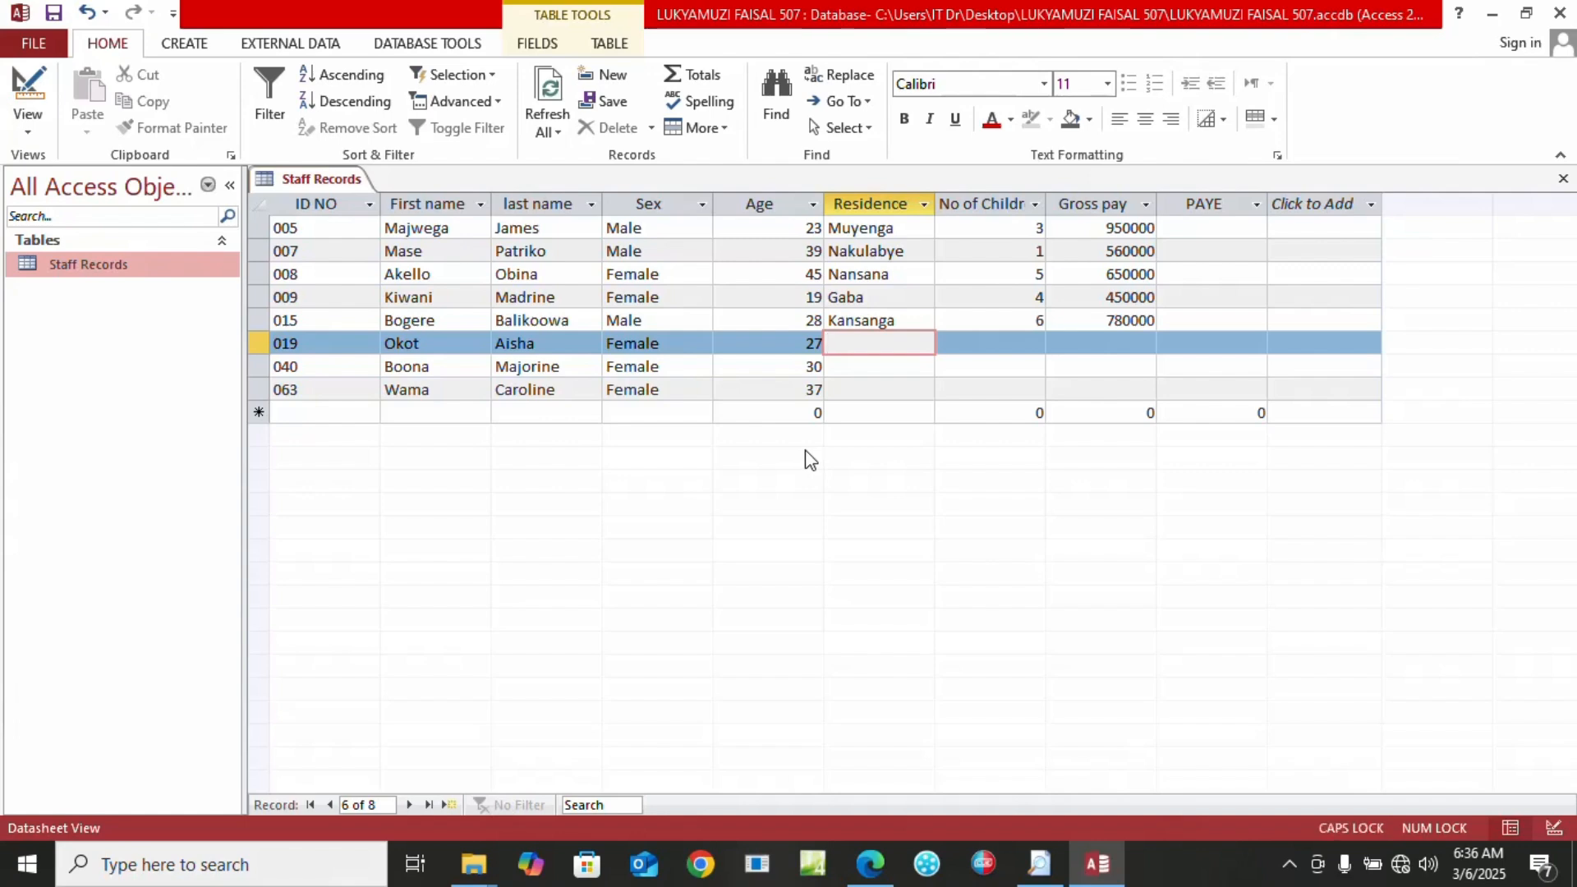
{"action": "type", "text": "N"}
{"action": "key", "text": "Caps_Lock"}
{"action": "type", "text": "koni"}
{"action": "key", "text": "BackSpace"}
{"action": "key", "text": "BackSpace"}
{"action": "type", "text": "ni"}
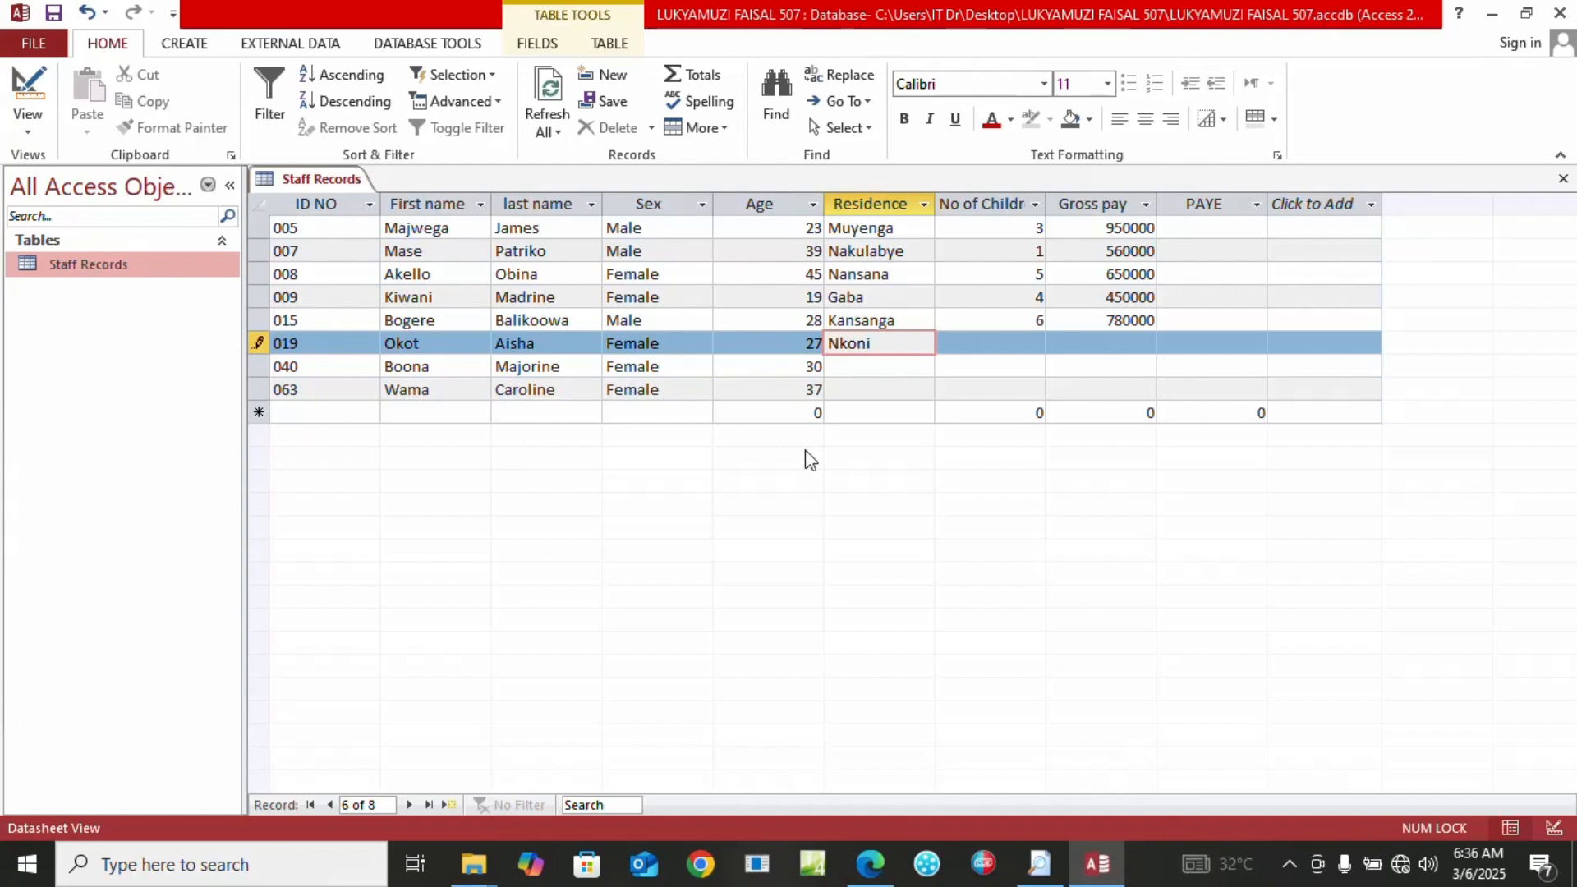
{"action": "key", "text": "Tab"}
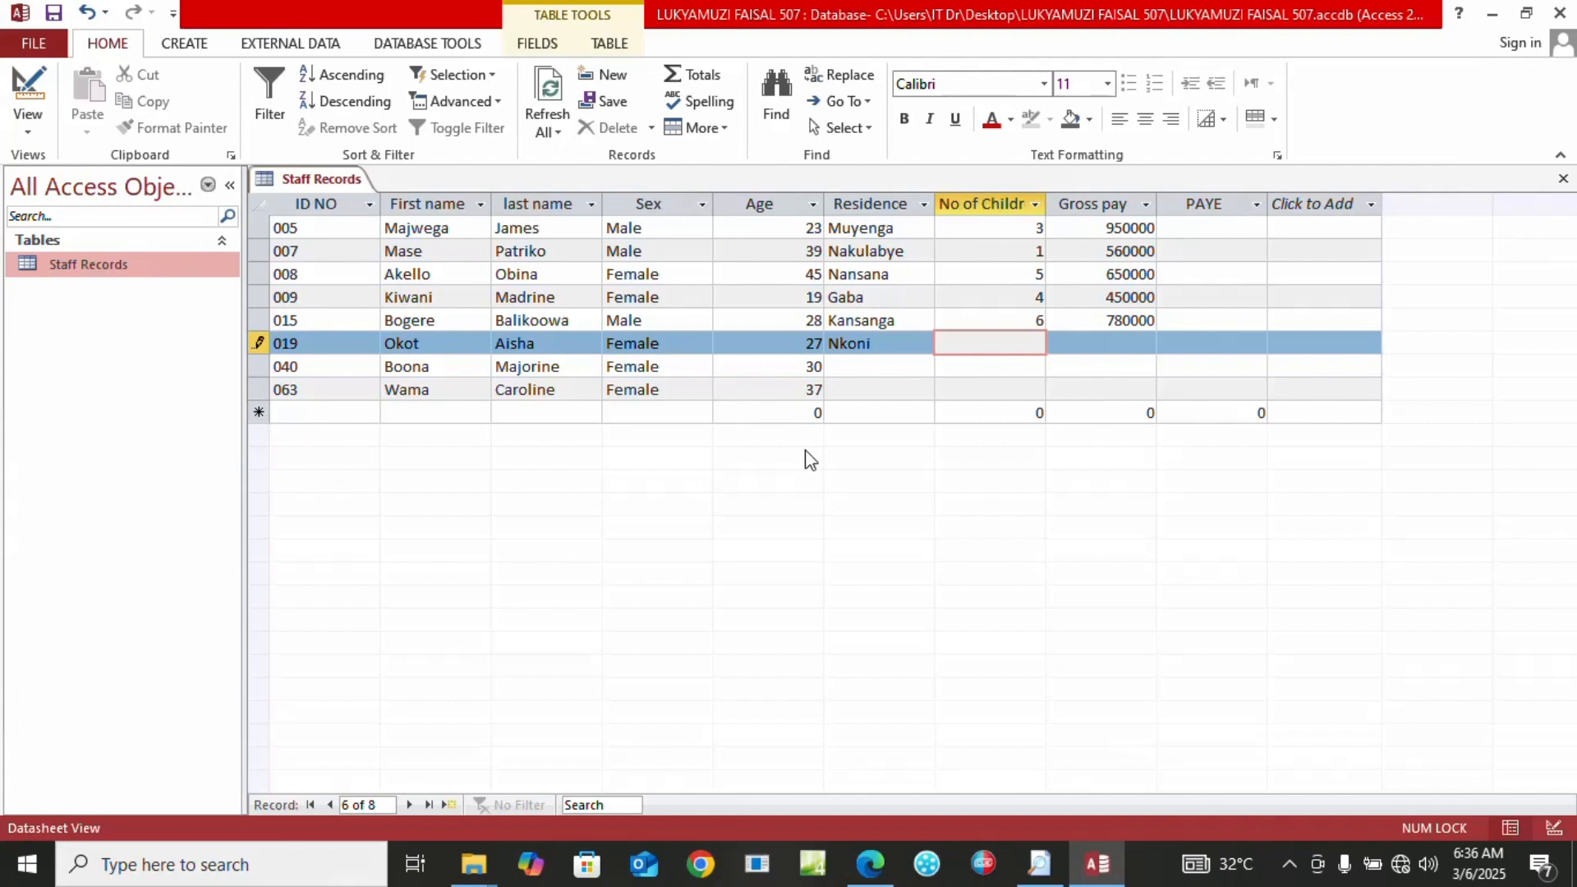
{"action": "type", "text": "2"}
{"action": "key", "text": "Tab"}
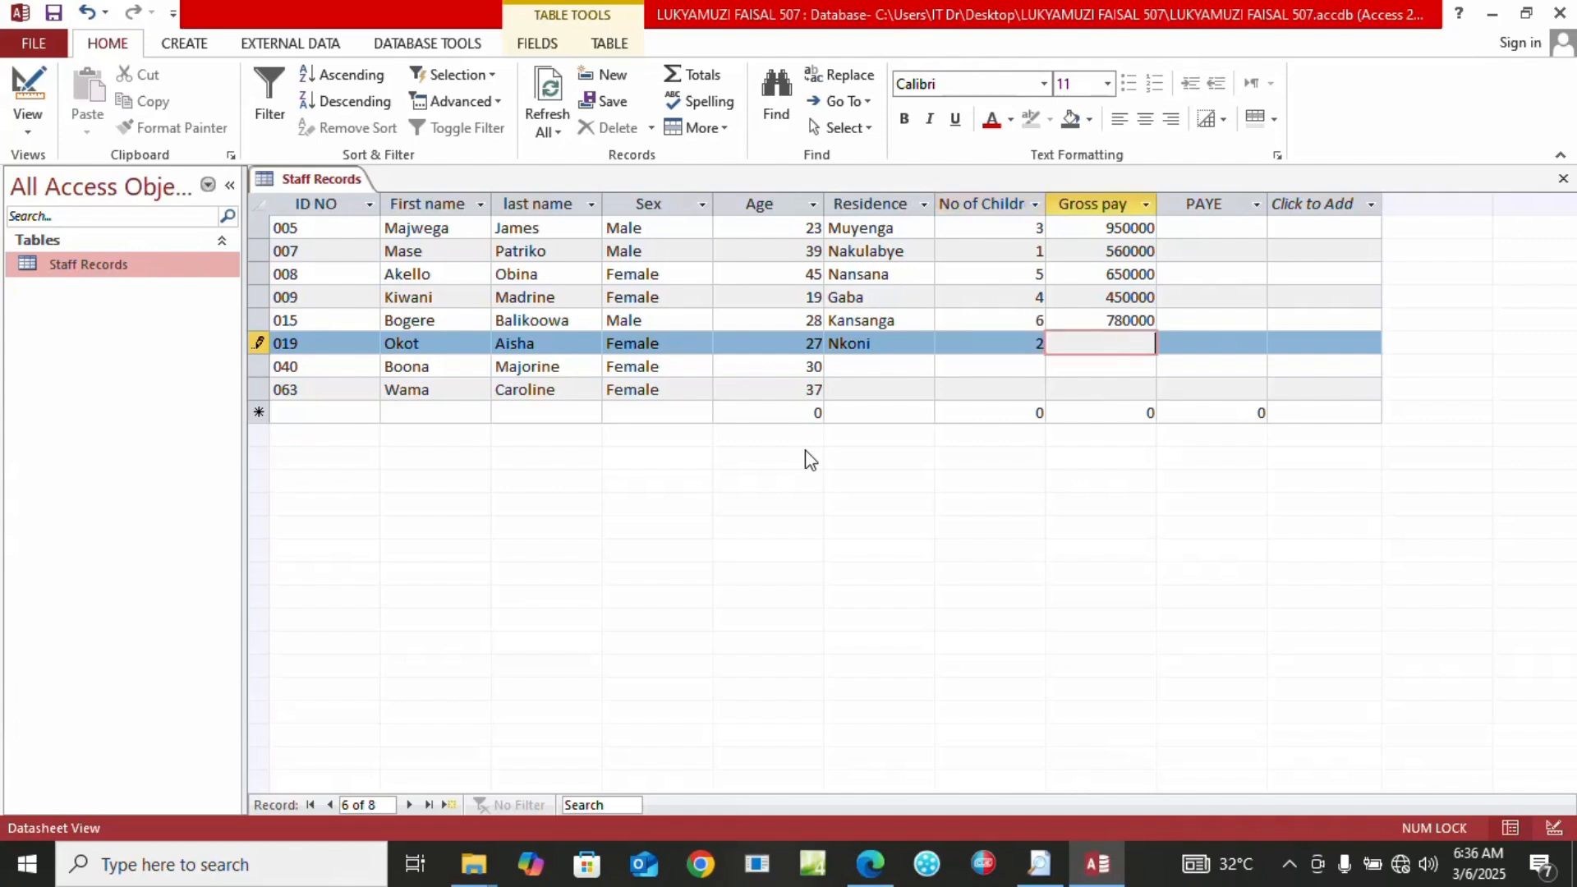
{"action": "type", "text": "980000"}
Fill record 040 with residence Mulago, 2 children and gross pay 850000
{"action": "left_click", "coordinate": [852, 365]}
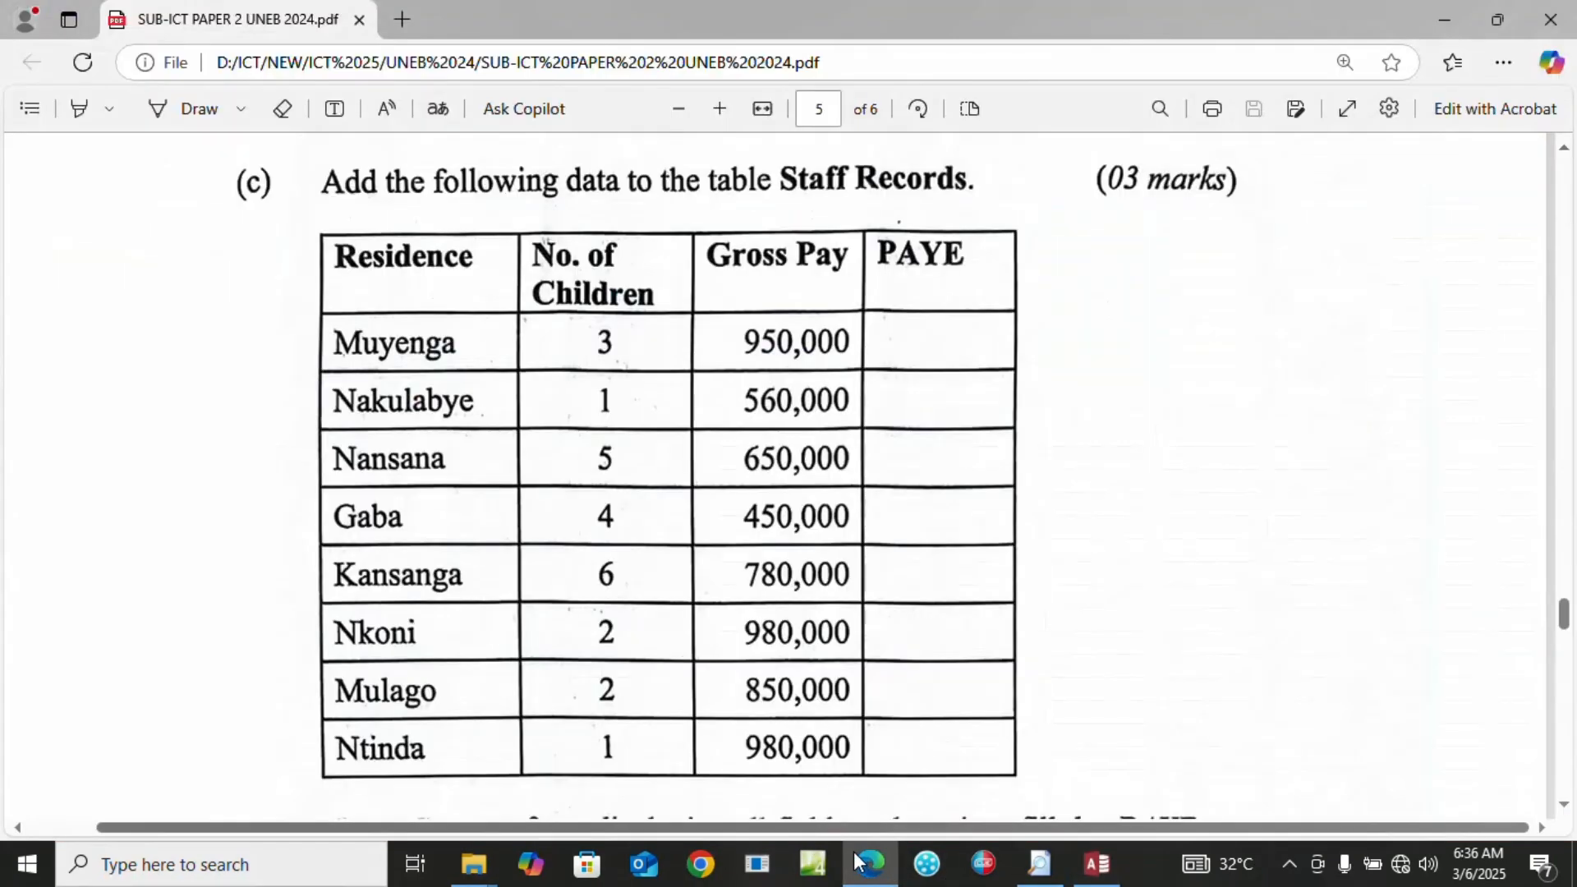
{"action": "left_click", "coordinate": [869, 862]}
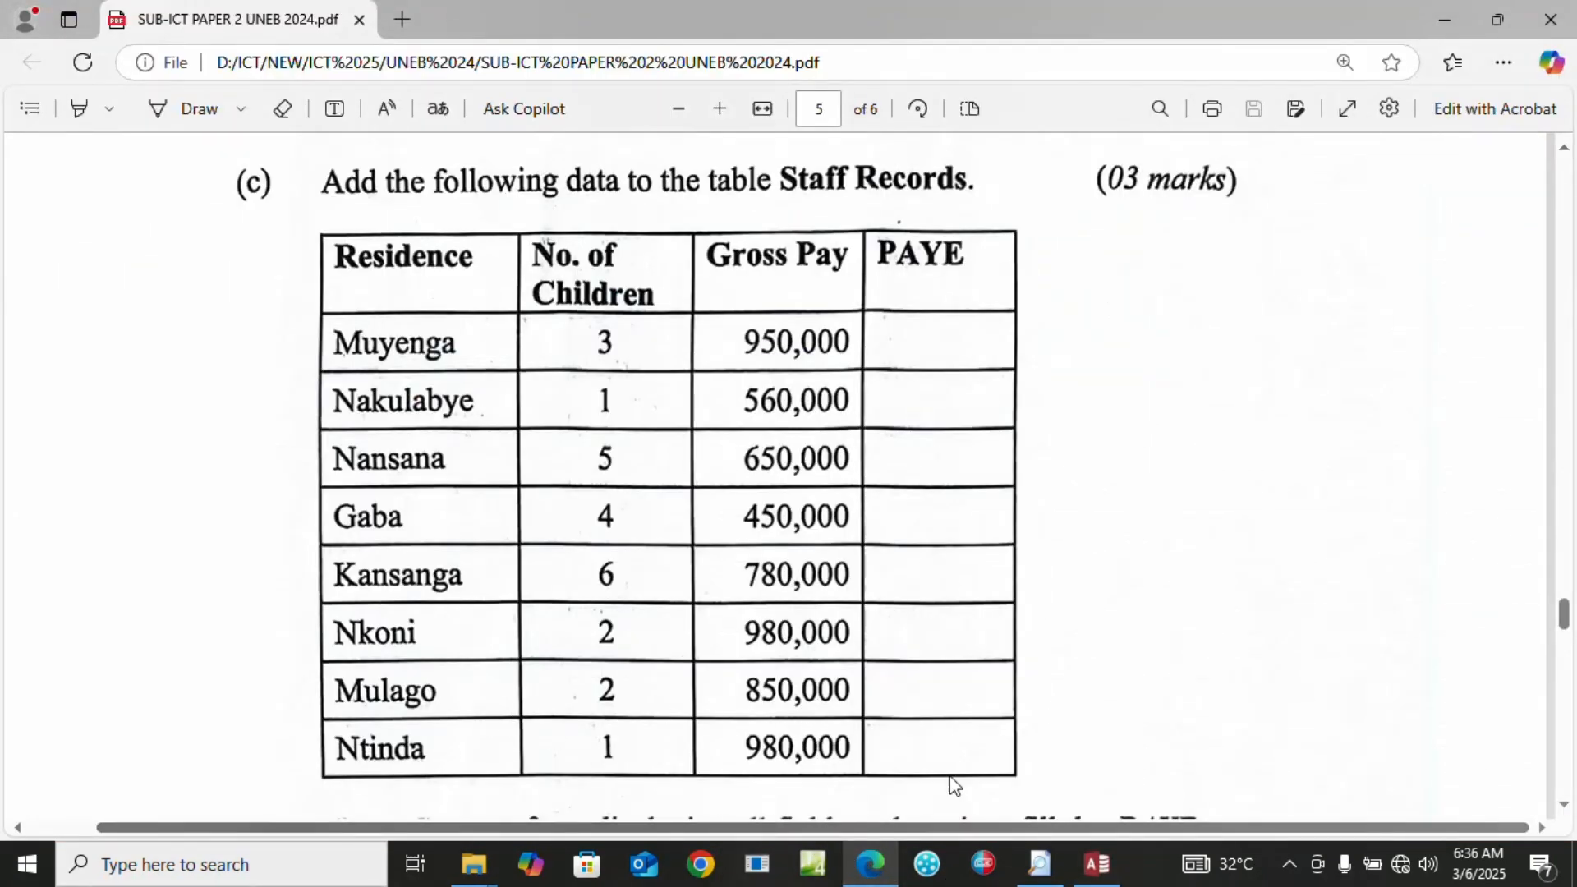
{"action": "left_click", "coordinate": [1097, 863]}
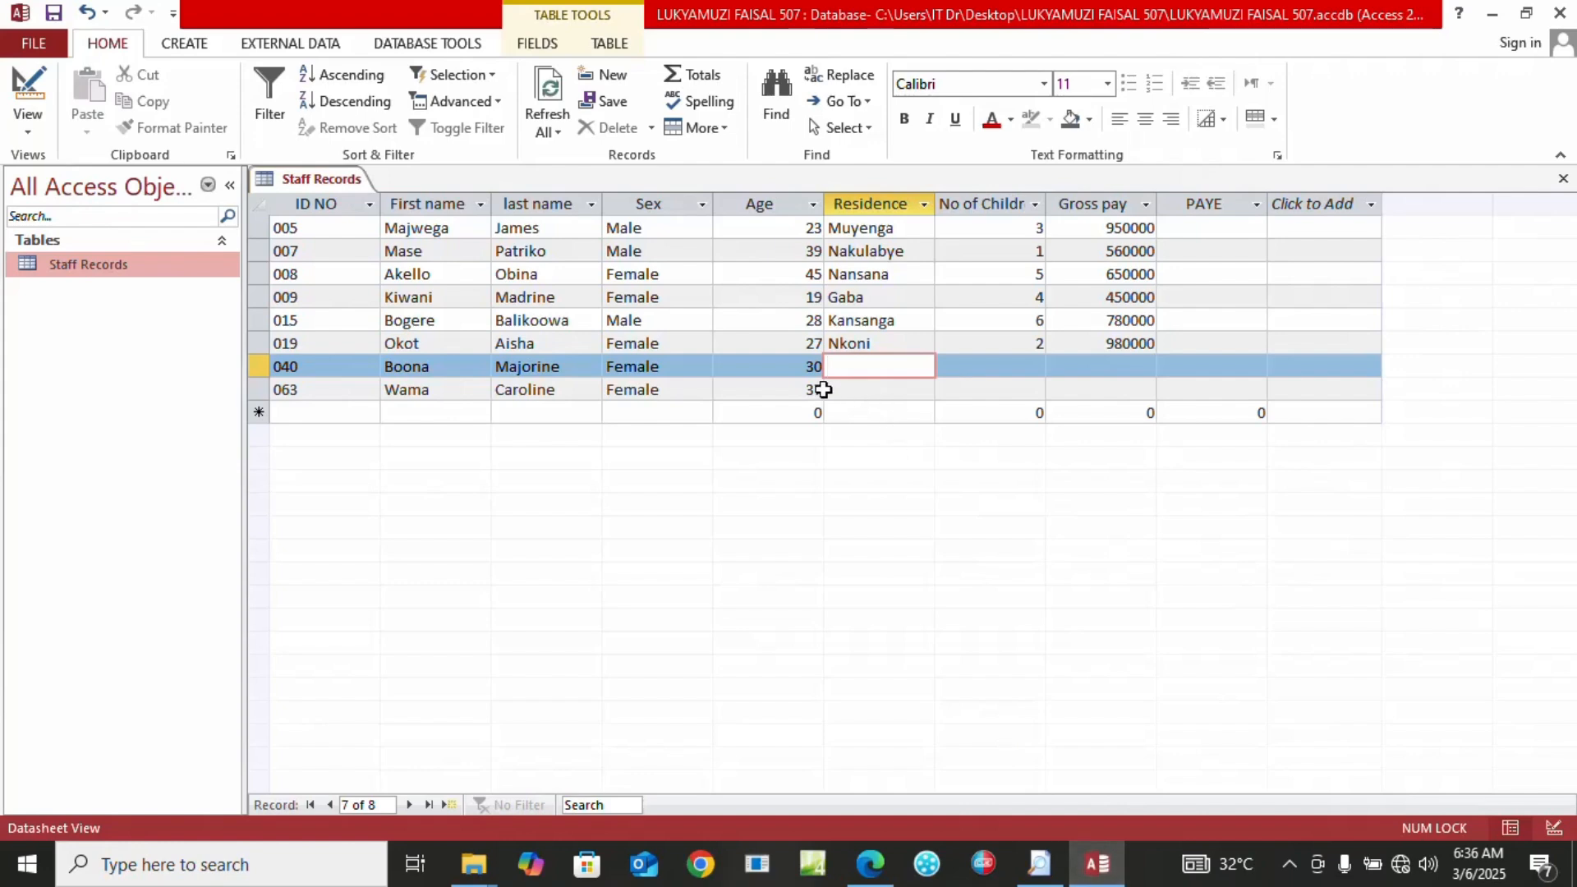
{"action": "type", "text": "Mulago"}
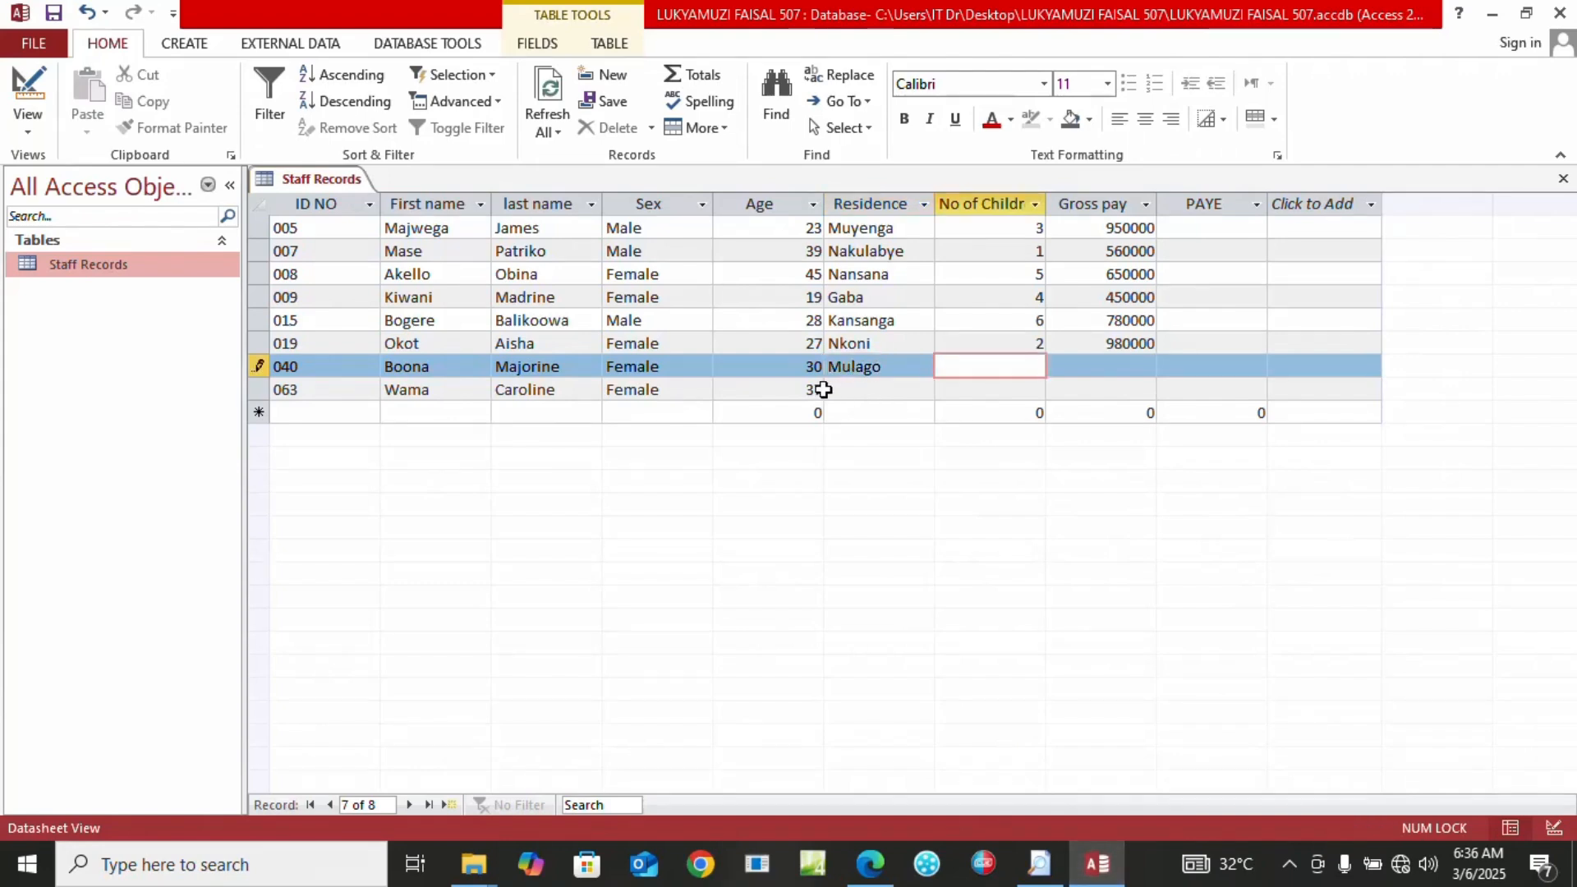
{"action": "type", "text": "2"}
{"action": "key", "text": "Tab"}
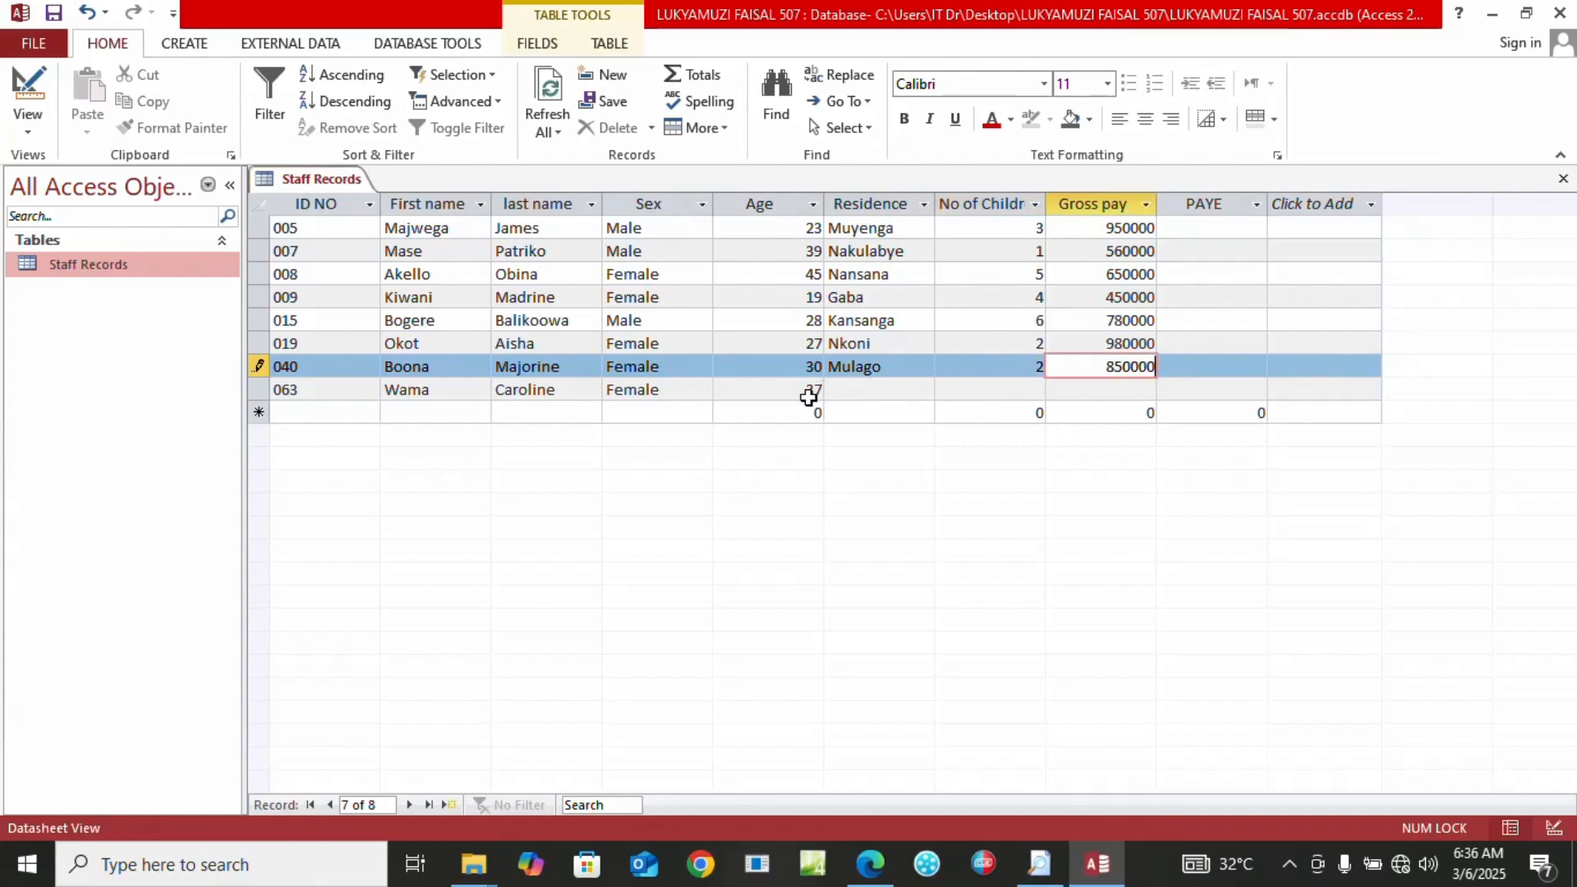
Enter residence Ntinda, 1 child and gross pay 980000 for record 063, then save
{"action": "left_click", "coordinate": [895, 386]}
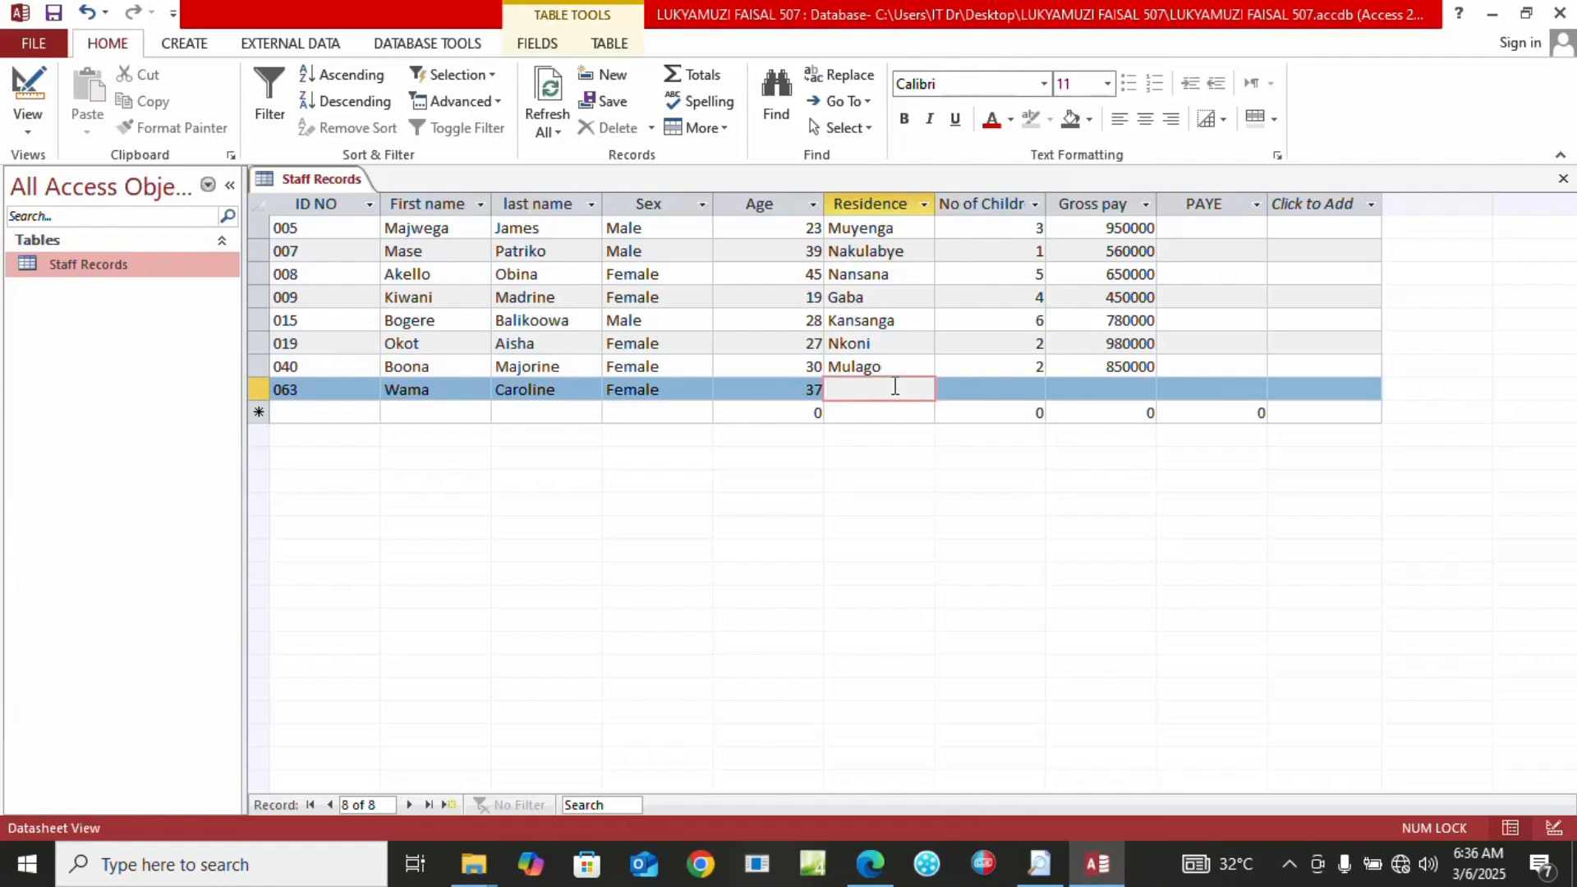
{"action": "left_click", "coordinate": [870, 865]}
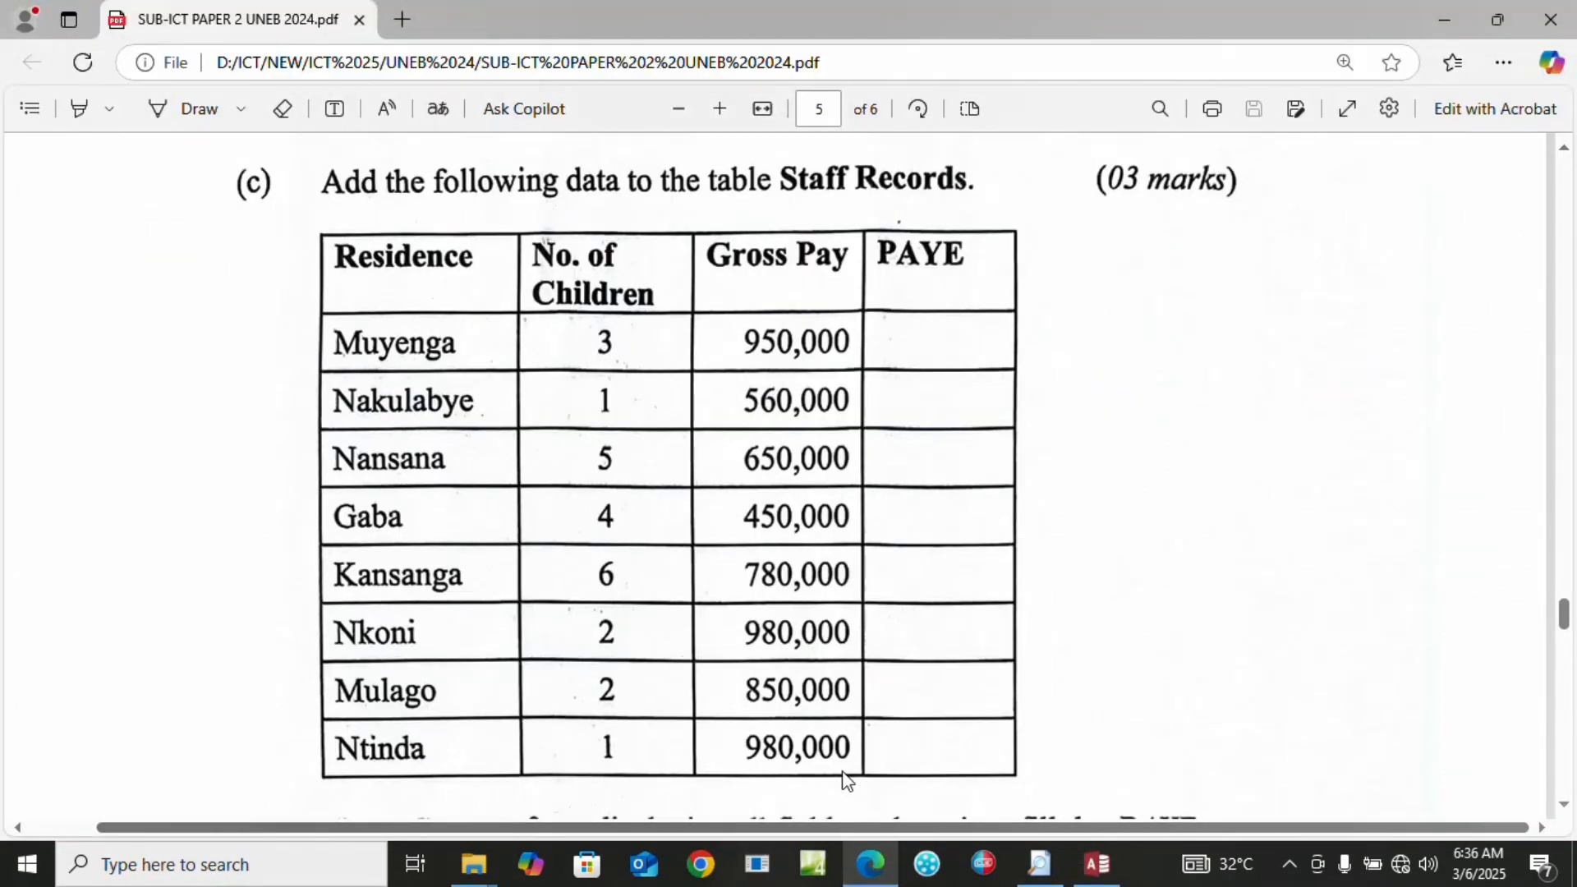
{"action": "left_click", "coordinate": [1095, 867]}
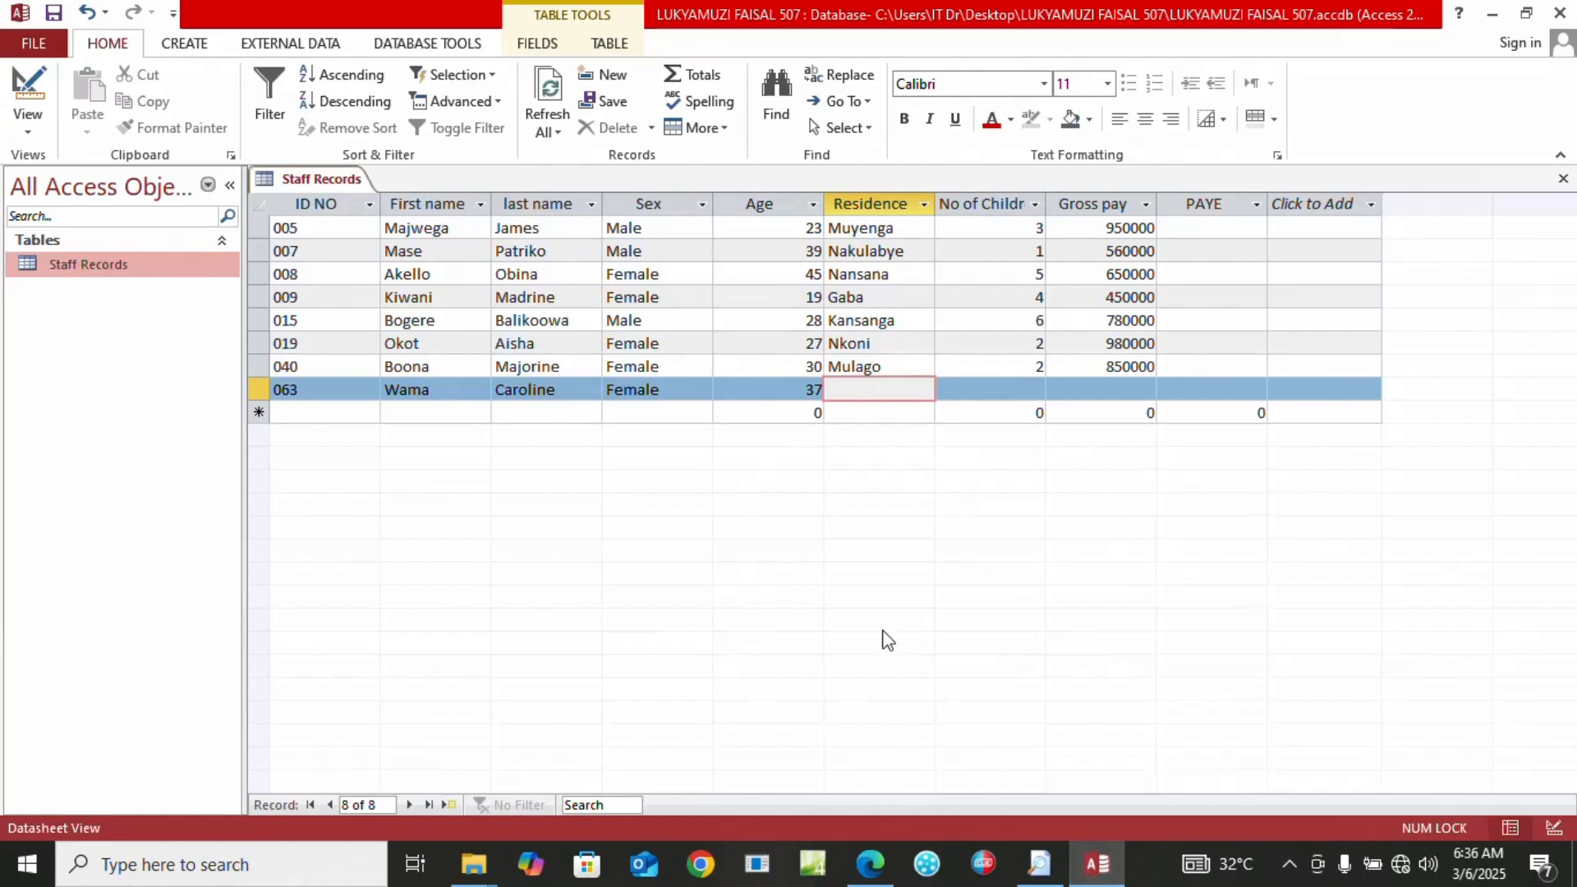
{"action": "type", "text": "Ntinda"}
{"action": "key", "text": "Tab"}
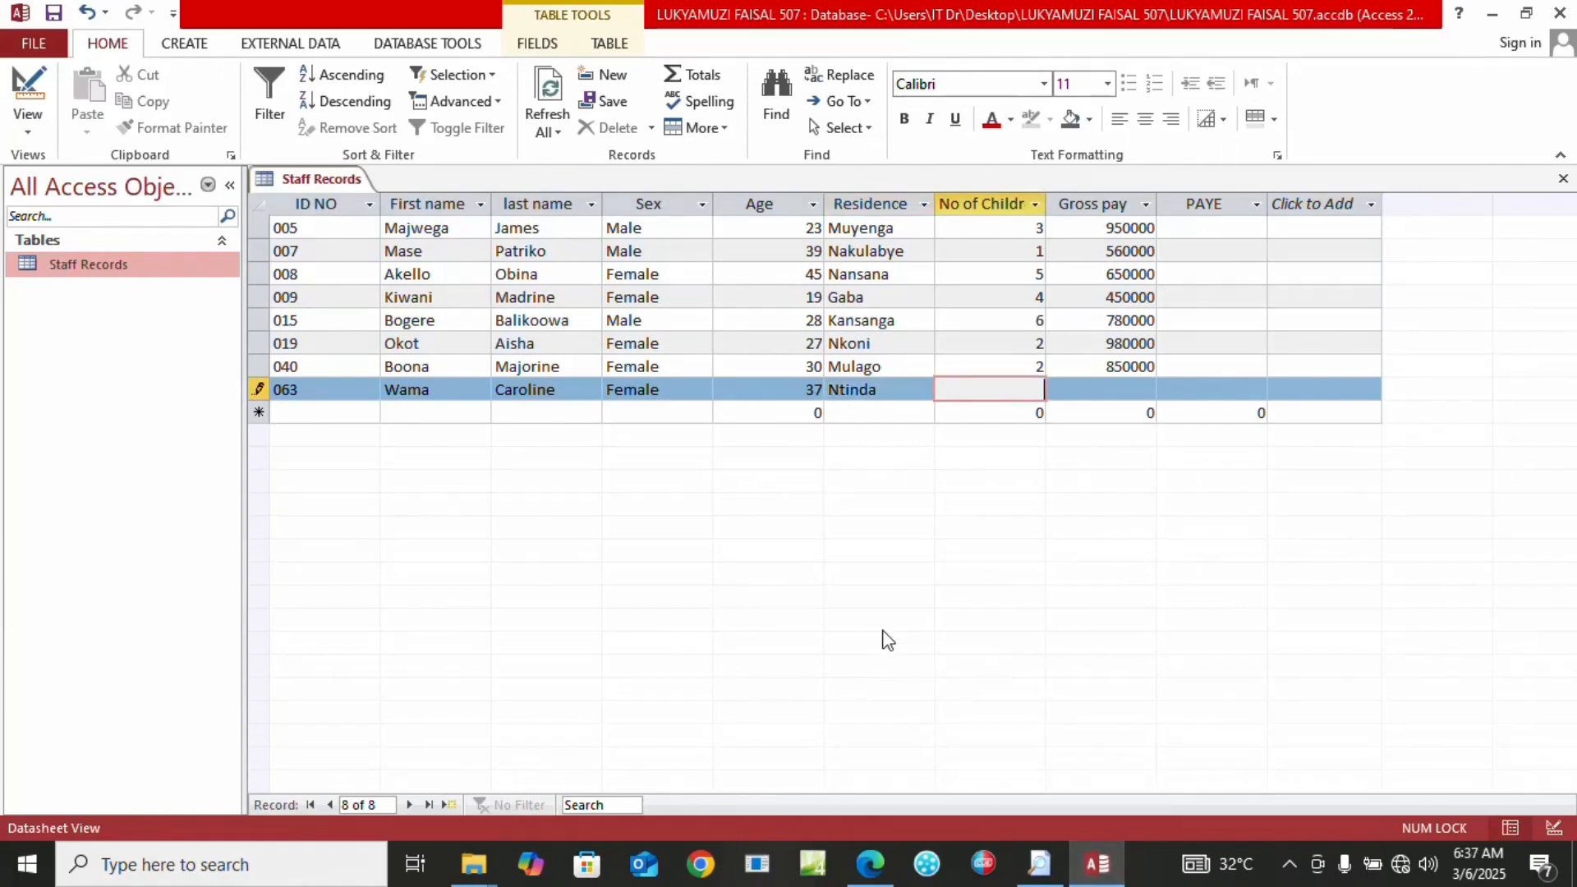
{"action": "key", "text": "Tab"}
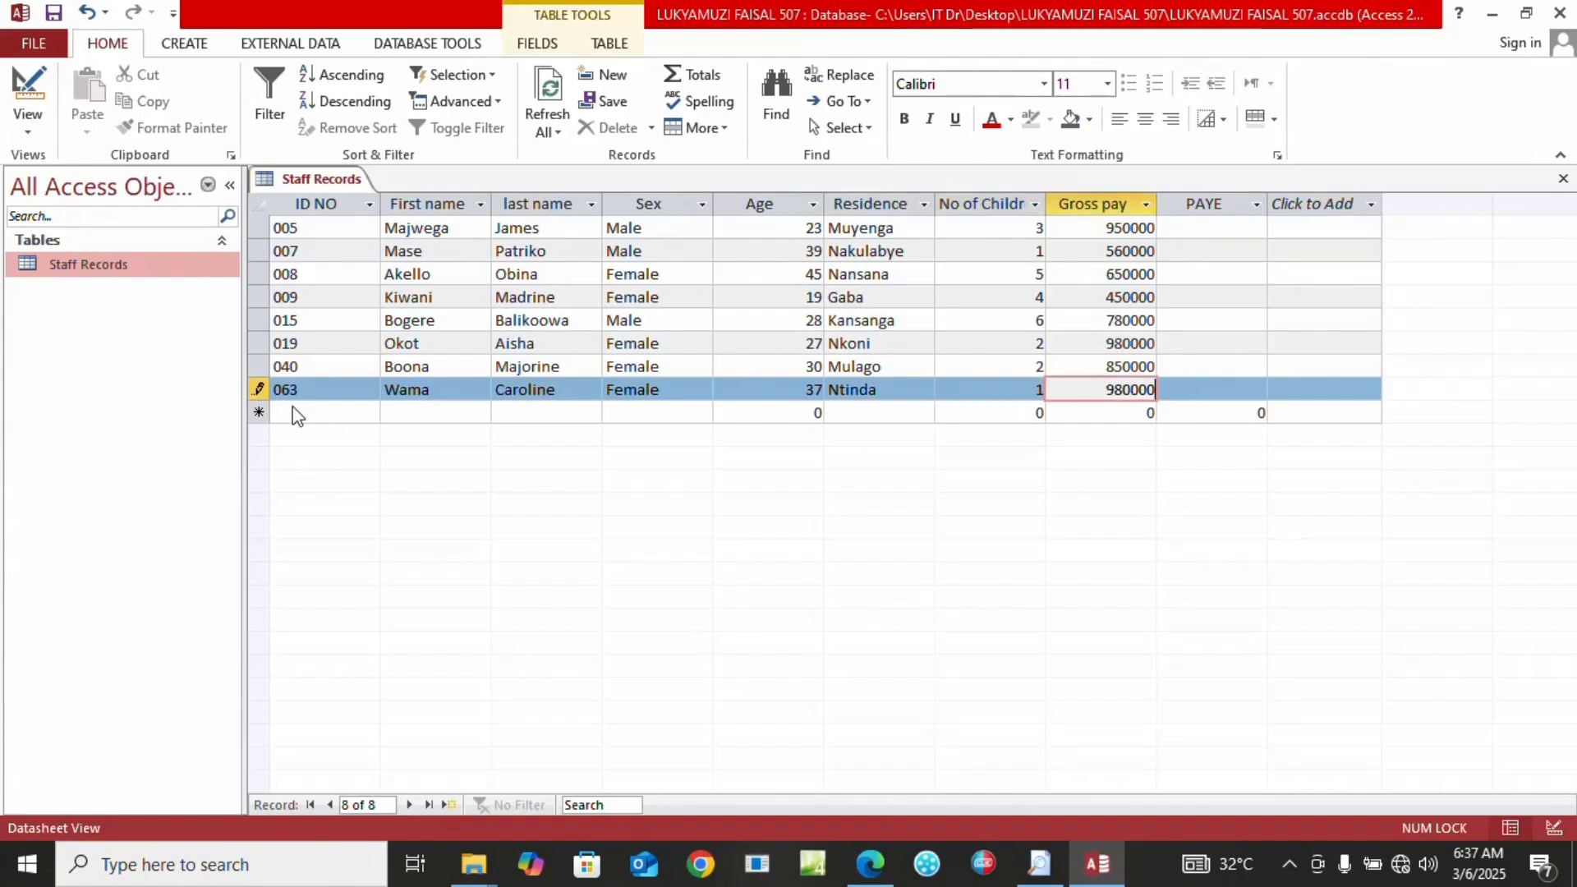
{"action": "left_click", "coordinate": [53, 12]}
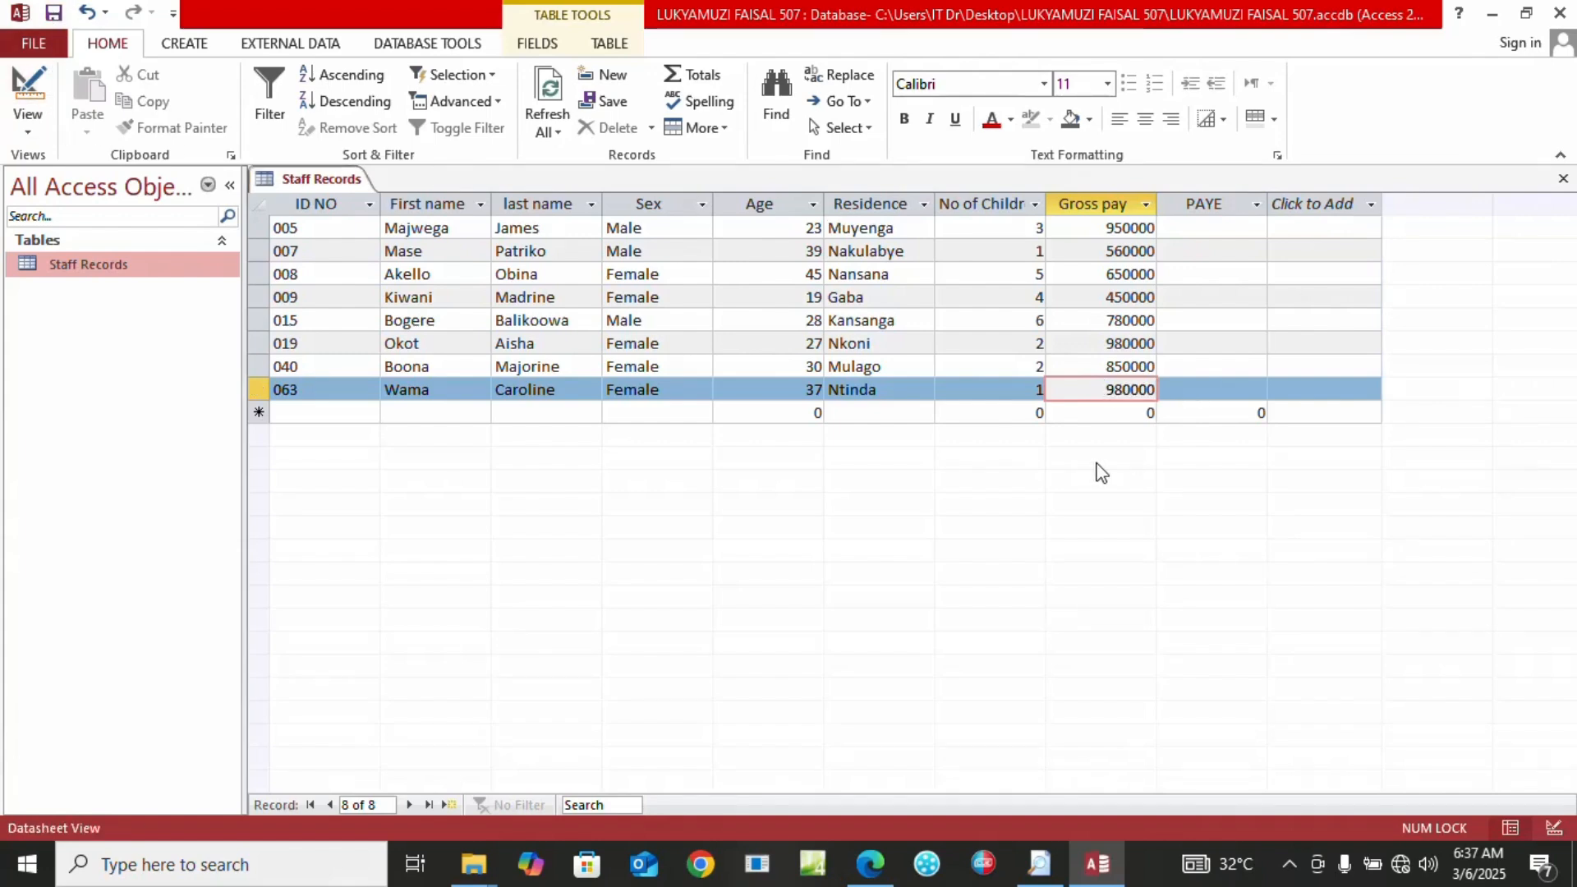
Scroll the exam PDF to questions 5(d)–(g) on the PAYE form, NSSF query and report
{"action": "left_click", "coordinate": [871, 864]}
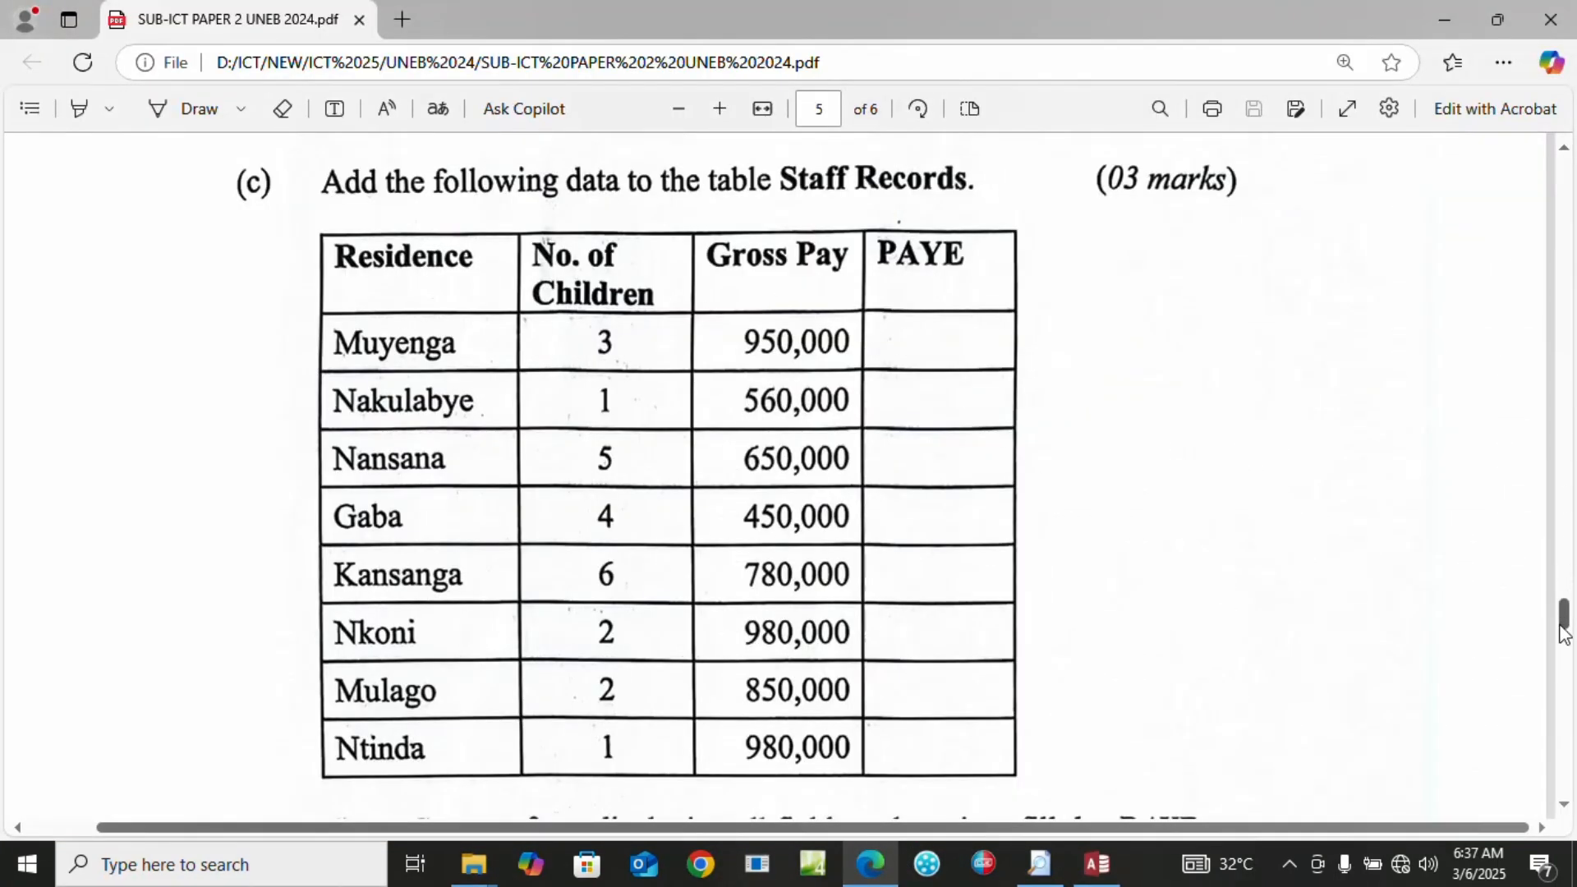
{"action": "left_click", "coordinate": [1563, 799]}
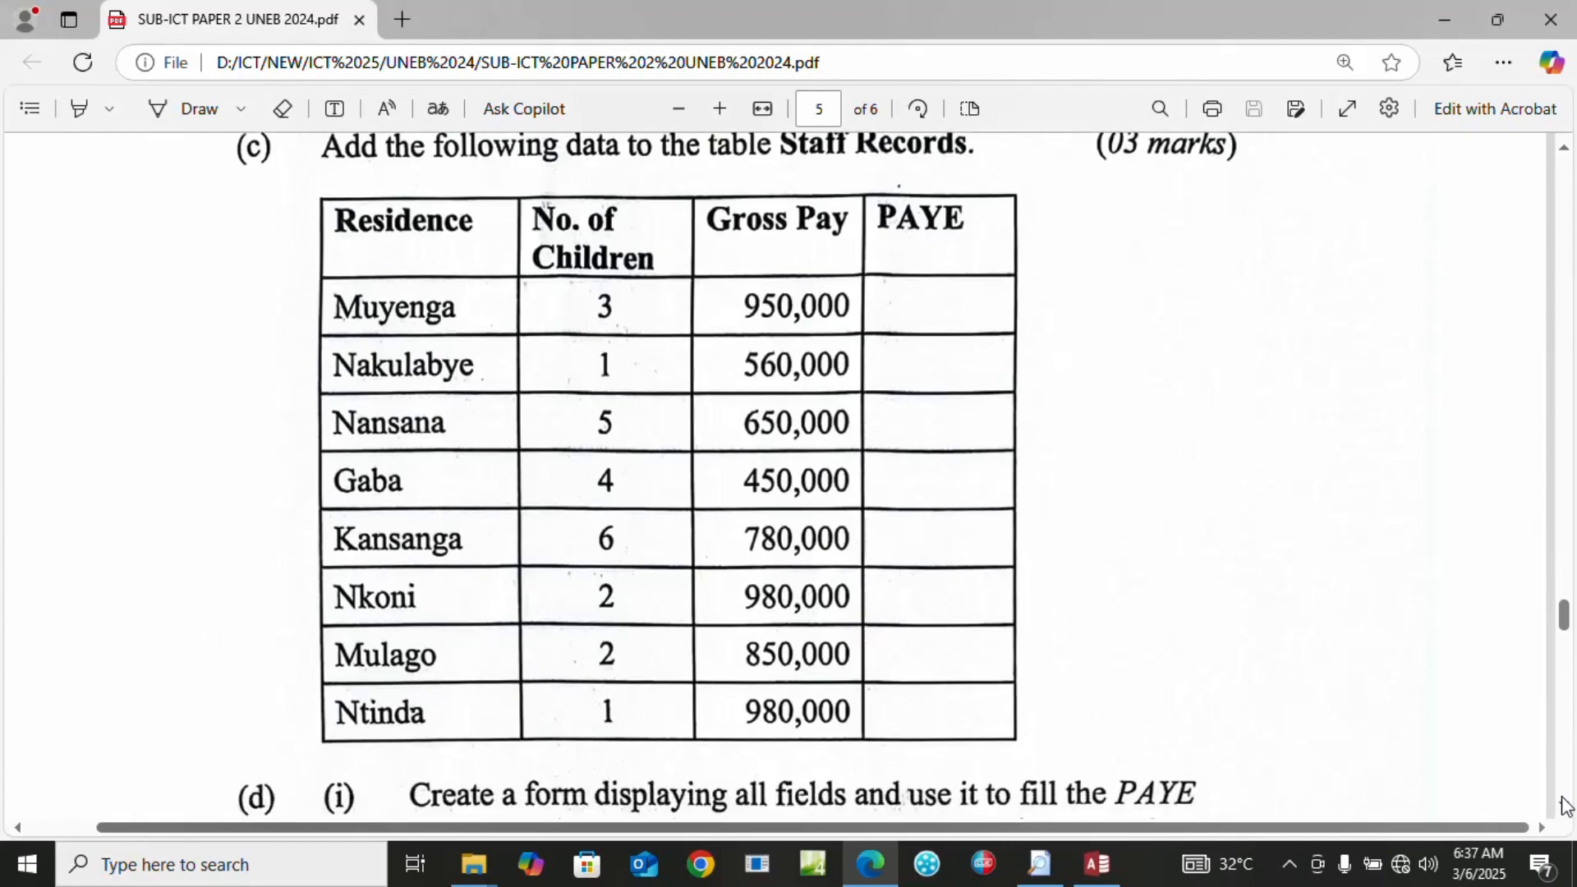
{"action": "scroll", "coordinate": [1563, 805], "scroll_direction": "down", "scroll_amount": 6}
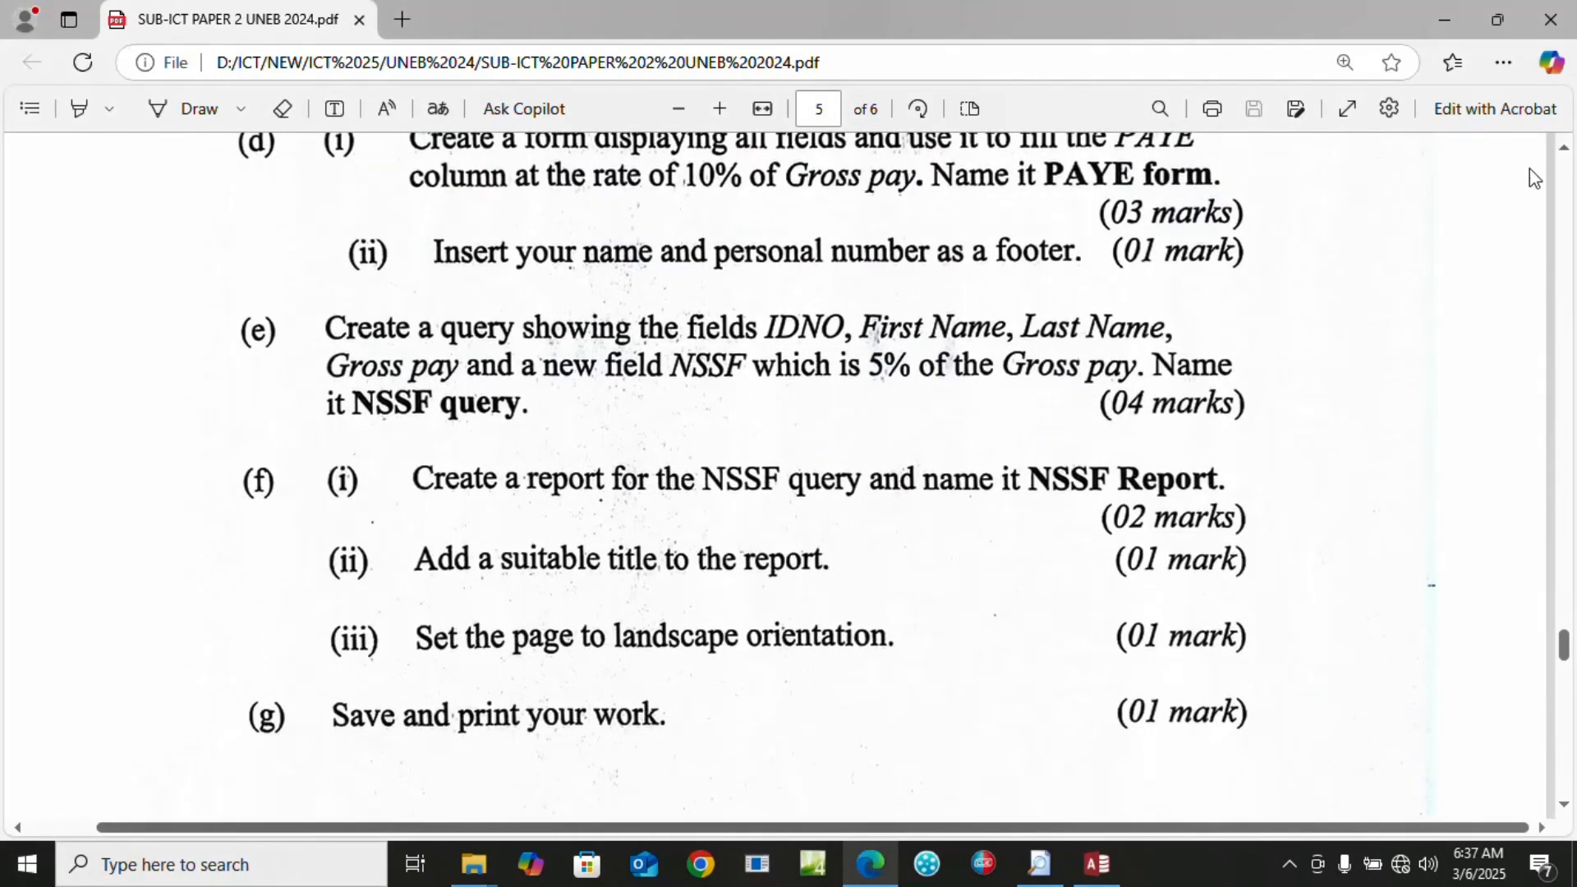
{"action": "left_click", "coordinate": [1563, 152]}
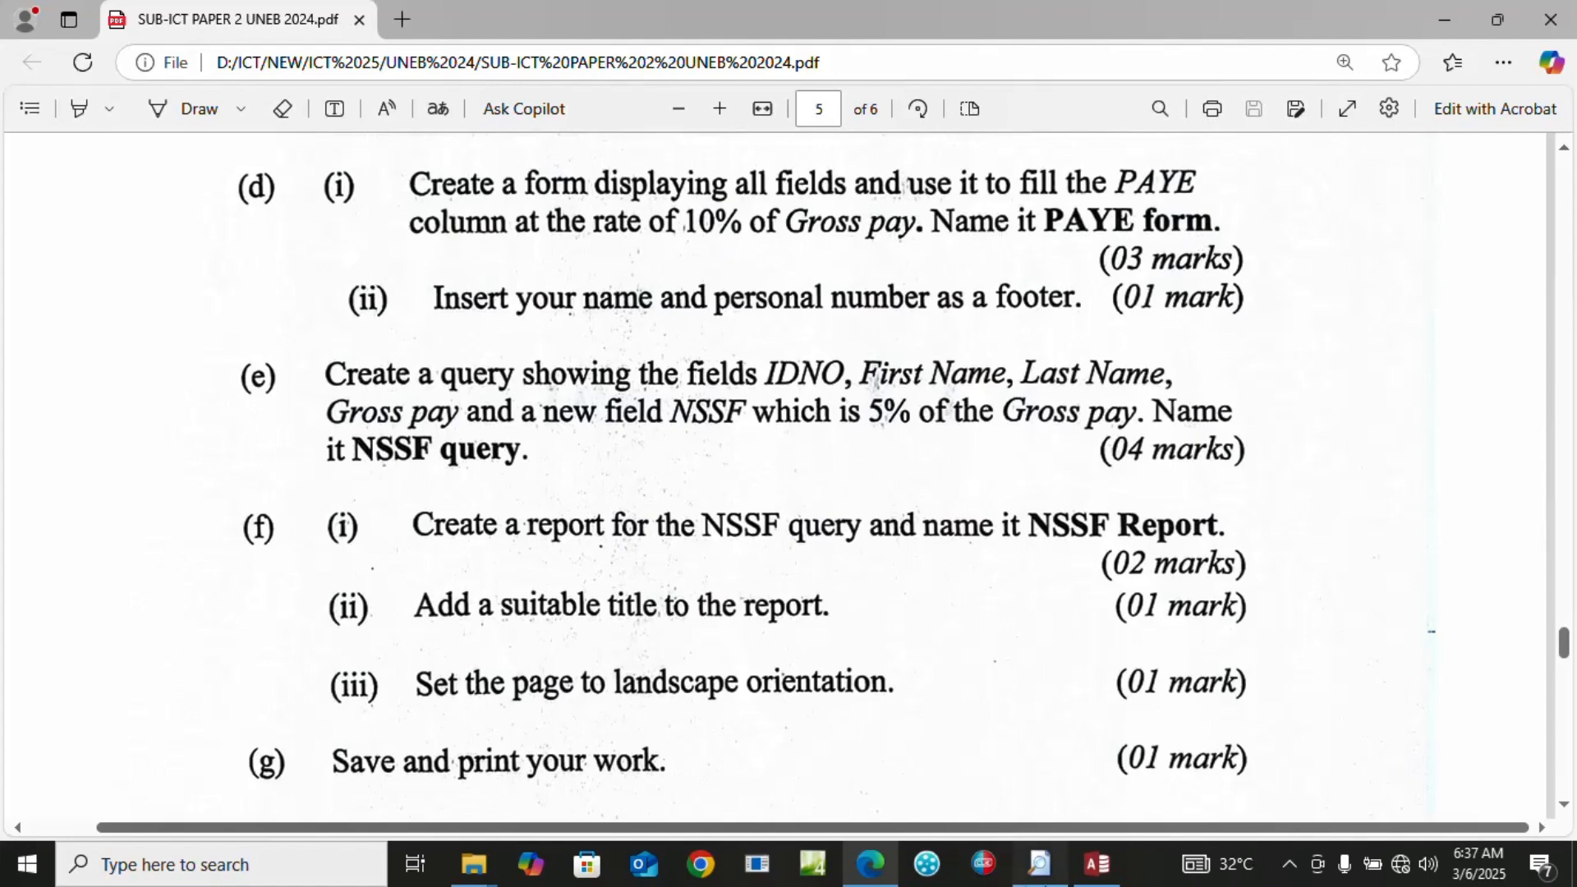
Run the Form Wizard on Staff Records with all fields in a columnar layout
{"action": "left_click", "coordinate": [1083, 878]}
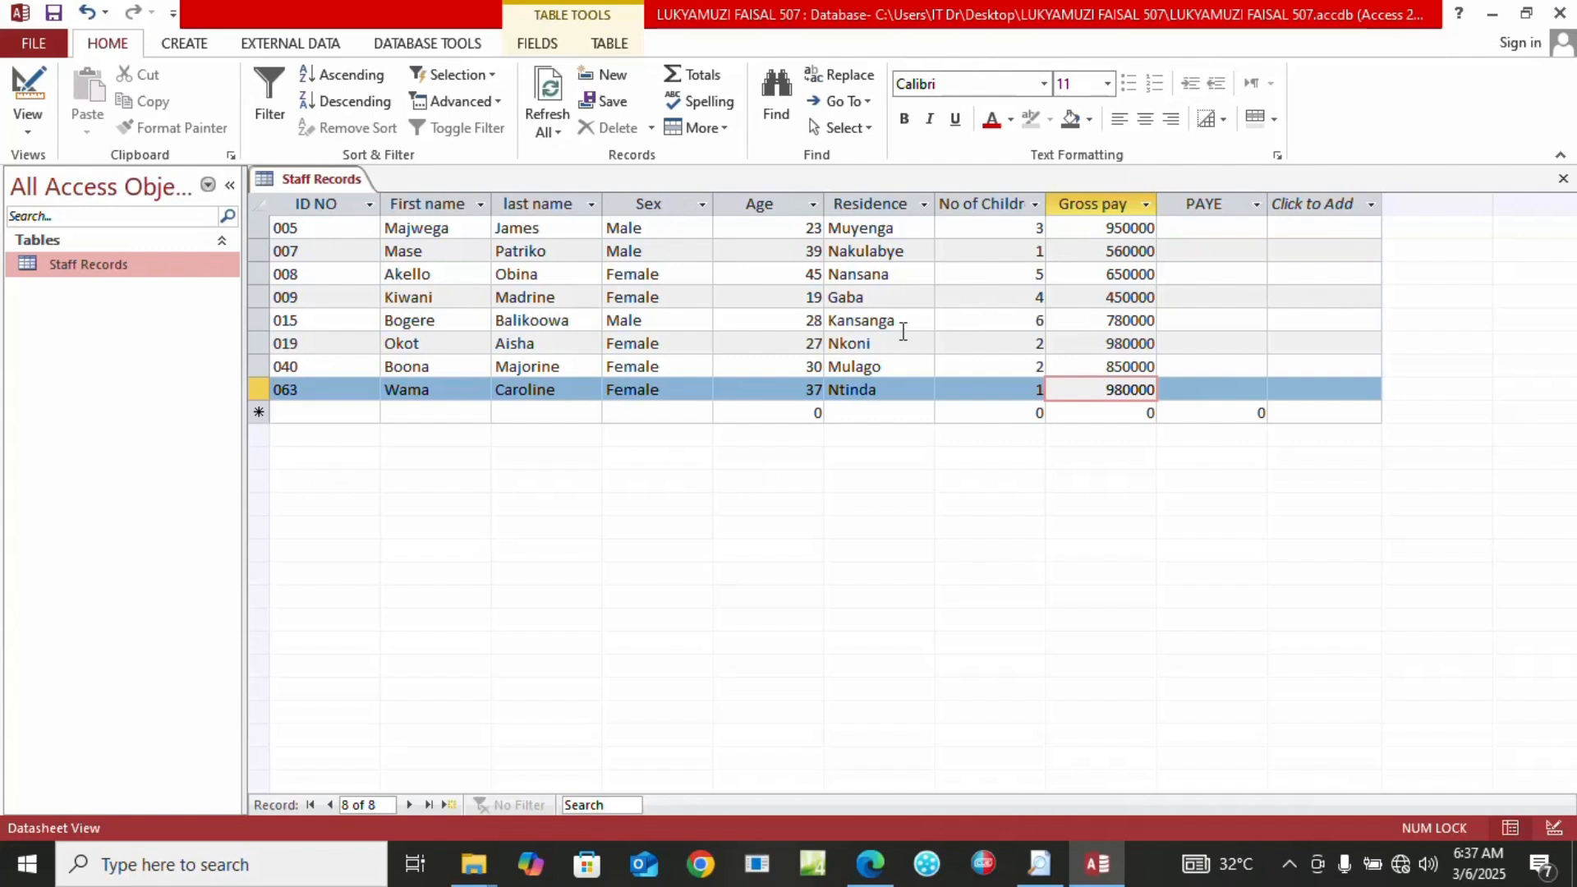
{"action": "left_click", "coordinate": [200, 45]}
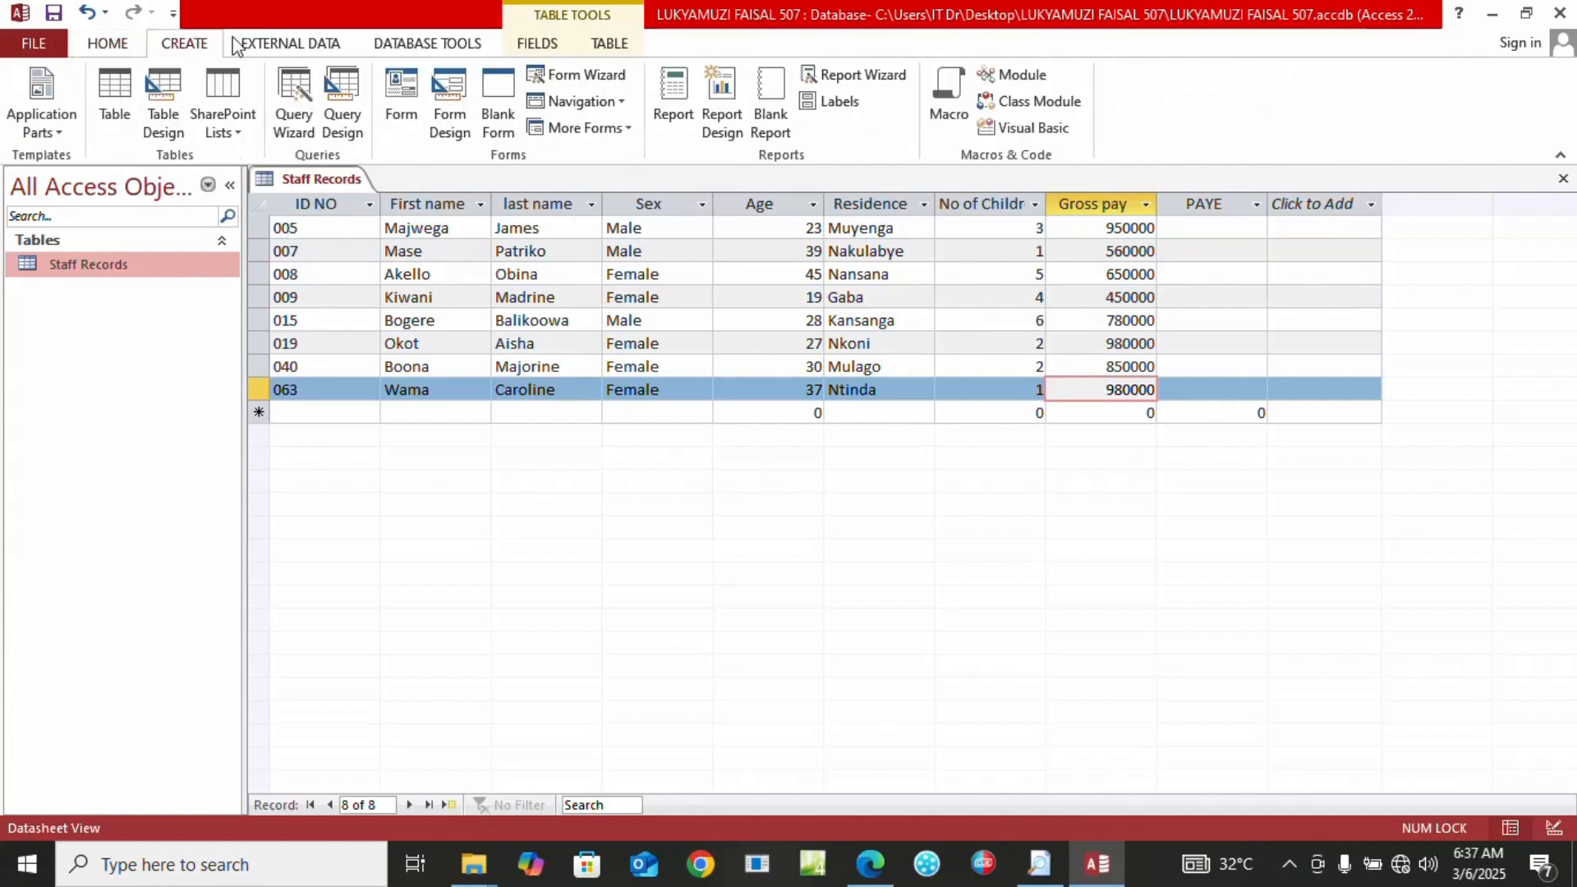
{"action": "left_click", "coordinate": [569, 83]}
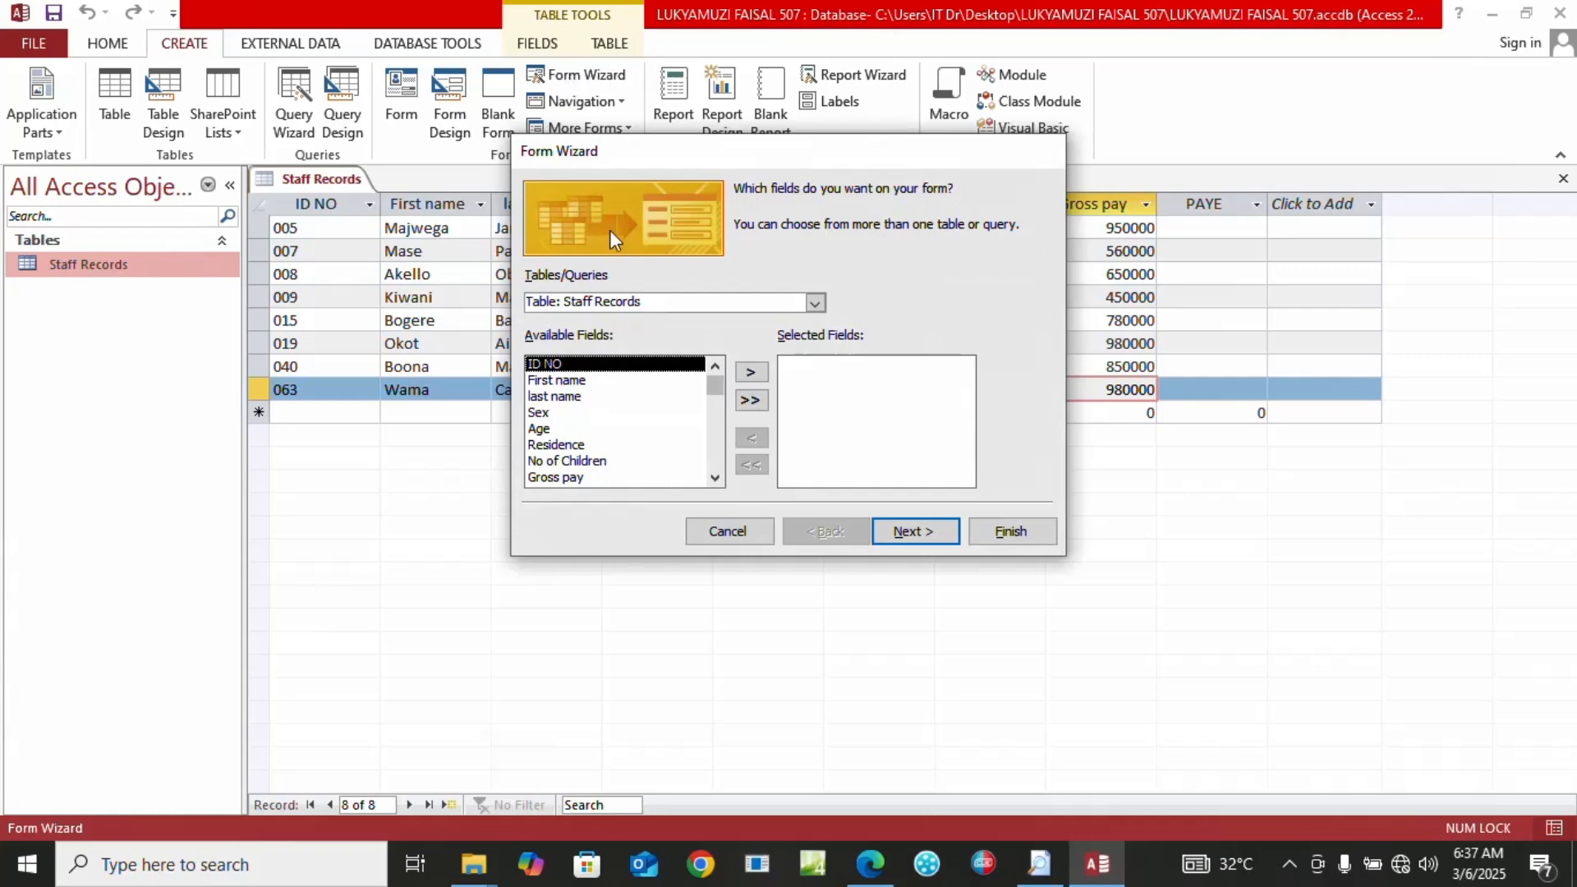
{"action": "left_click", "coordinate": [751, 400]}
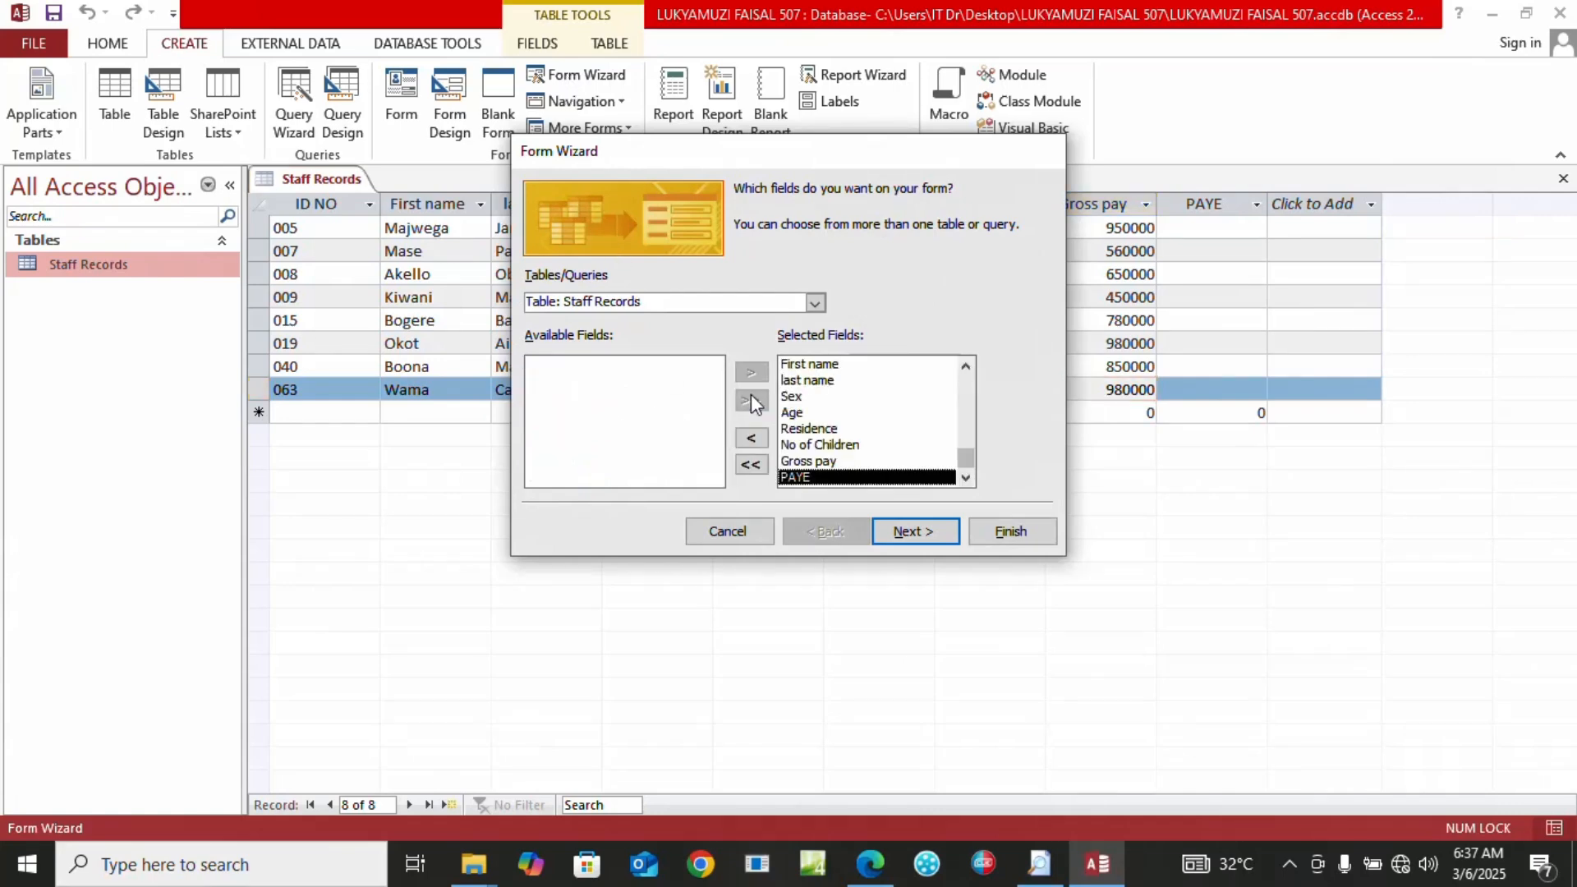
{"action": "left_click", "coordinate": [904, 534]}
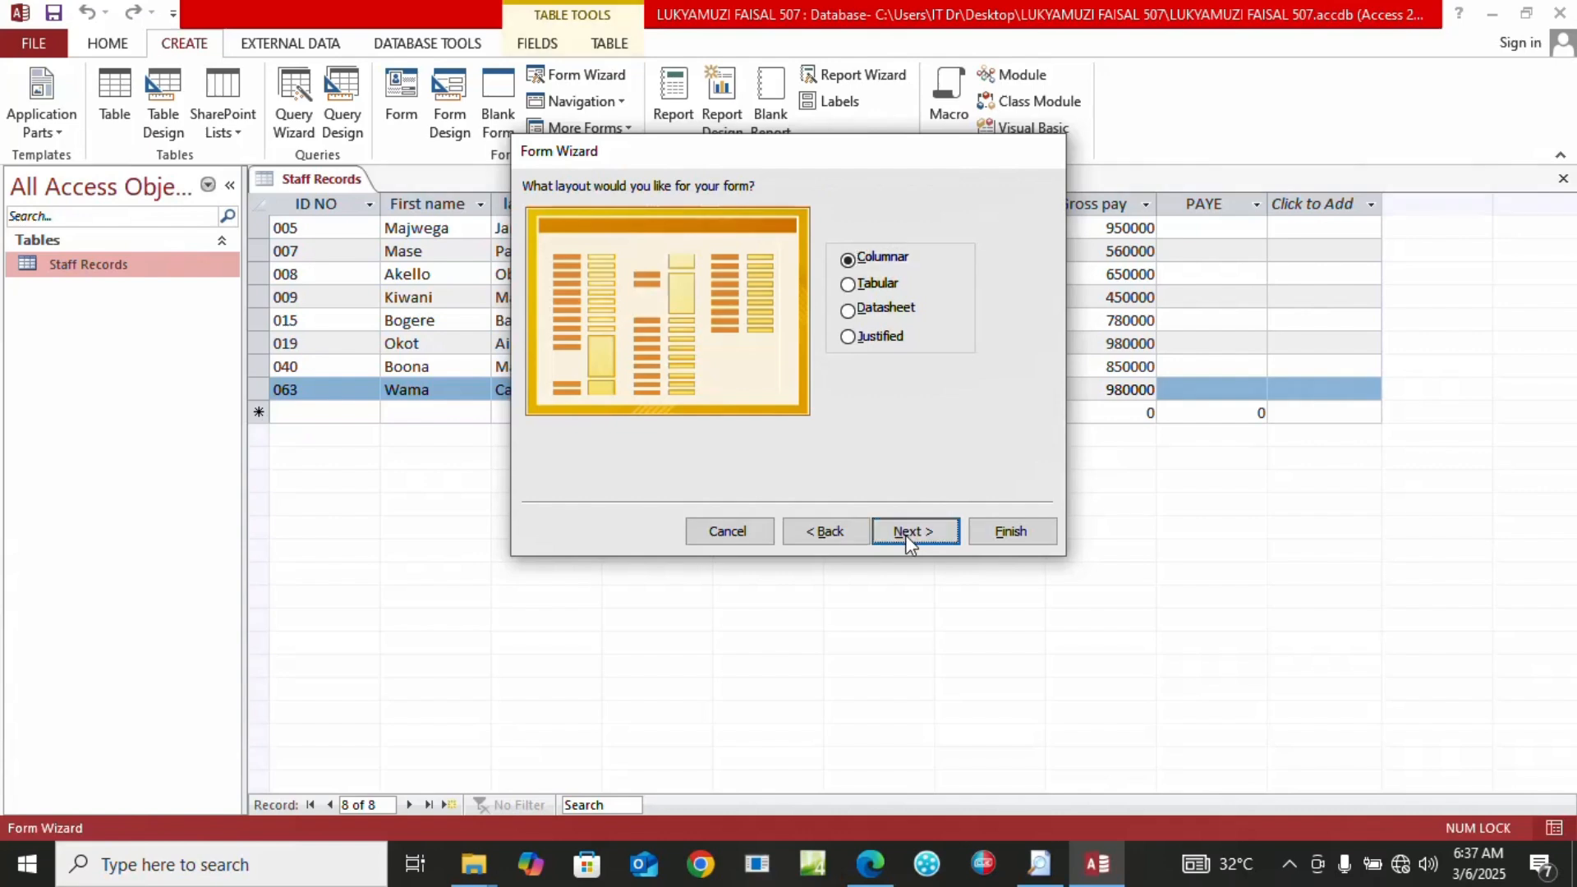
{"action": "left_click", "coordinate": [905, 534]}
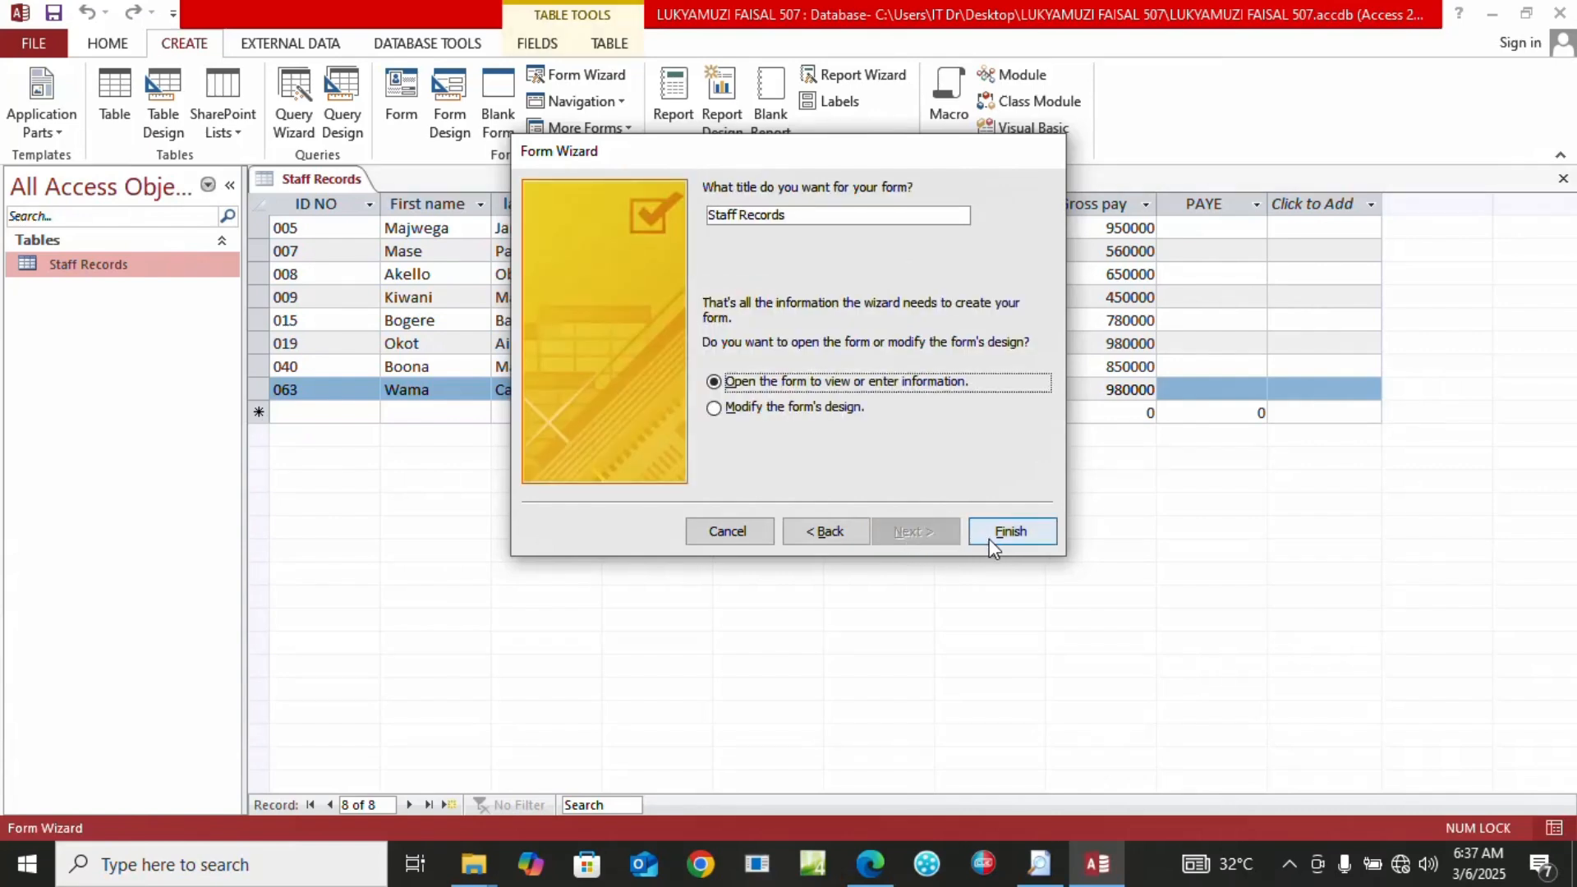
Title the form 'Paye form' and finish the wizard
{"action": "left_click", "coordinate": [798, 213]}
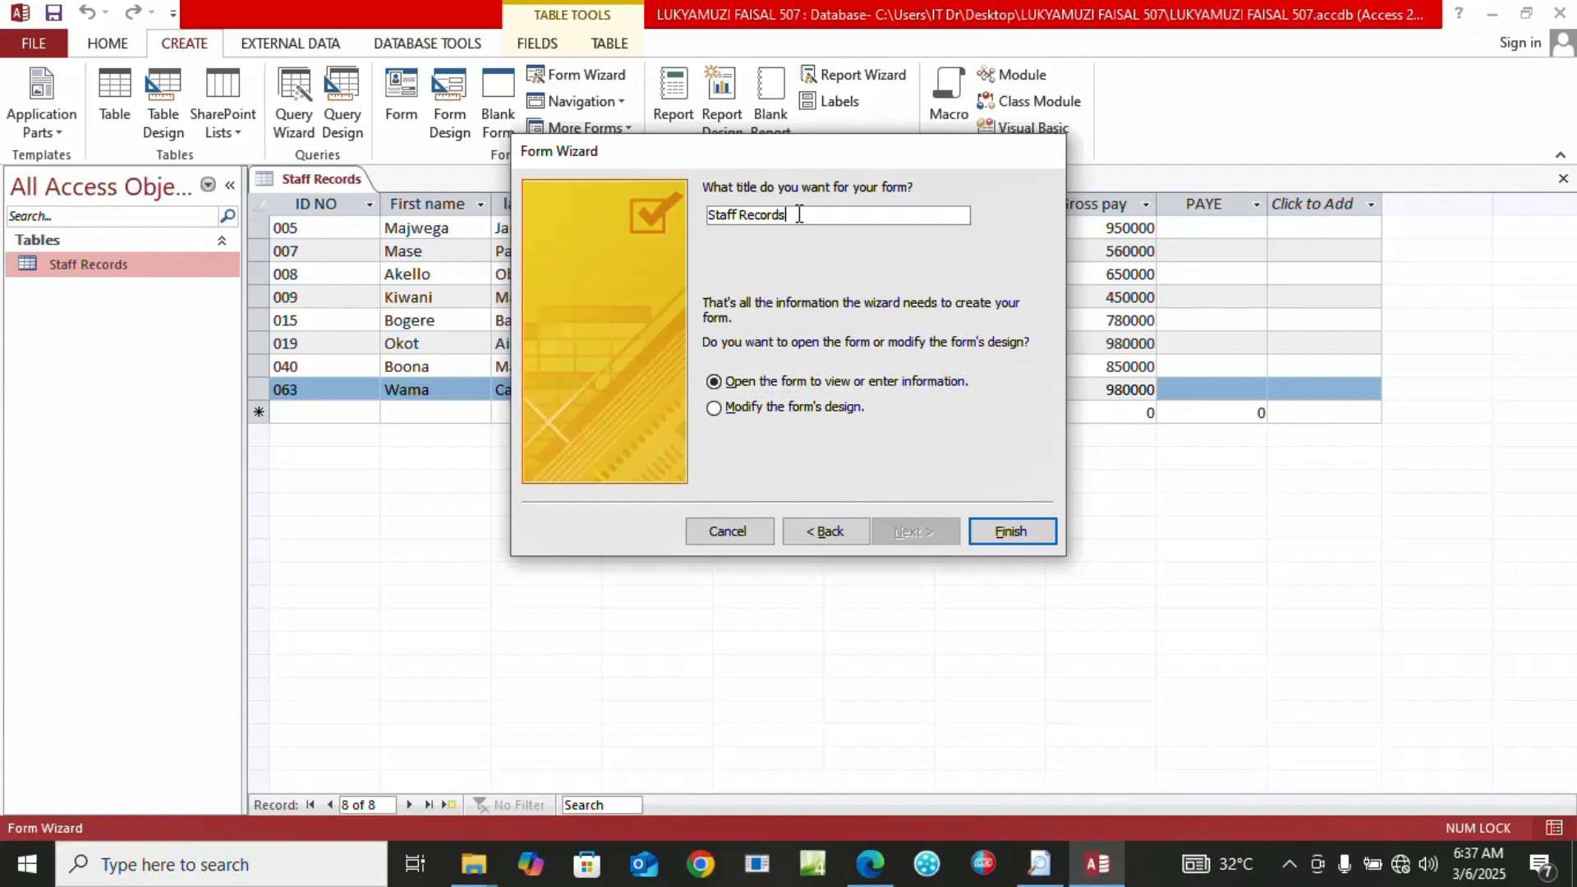
{"action": "key", "text": "BackSpace"}
{"action": "key", "text": "BackSpace"}
{"action": "key", "text": "BackSpace"}
{"action": "key", "text": "BackSpace"}
{"action": "key", "text": "BackSpace"}
{"action": "key", "text": "BackSpace"}
{"action": "key", "text": "BackSpace"}
{"action": "key", "text": "Caps_Lock"}
{"action": "type", "text": "P"}
{"action": "key", "text": "Caps_Lock"}
{"action": "type", "text": "aye form"}
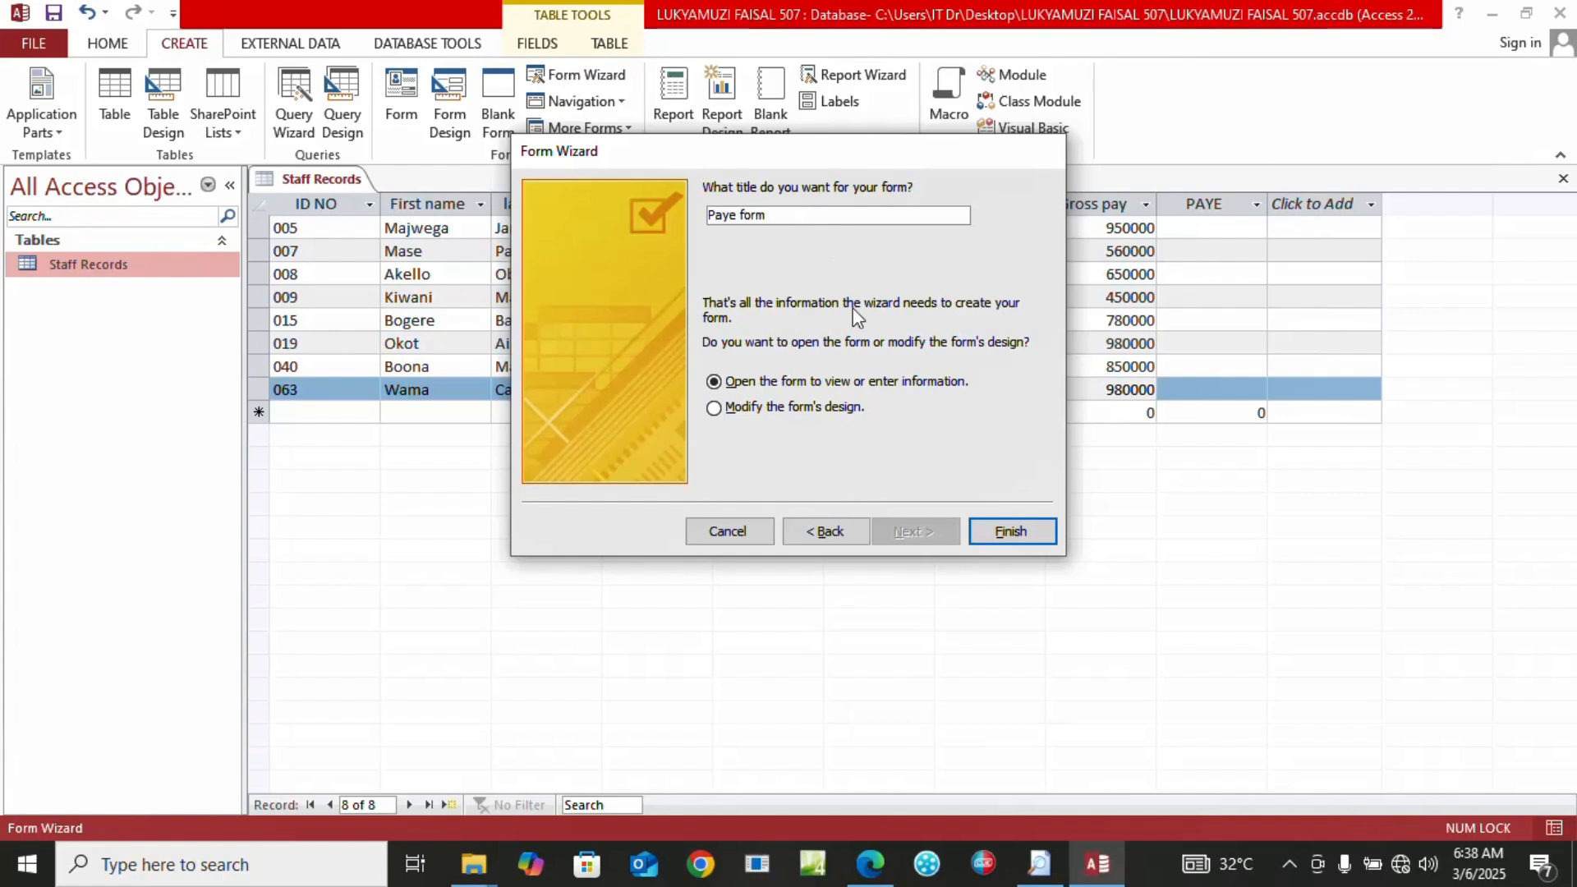
{"action": "left_click", "coordinate": [1009, 530]}
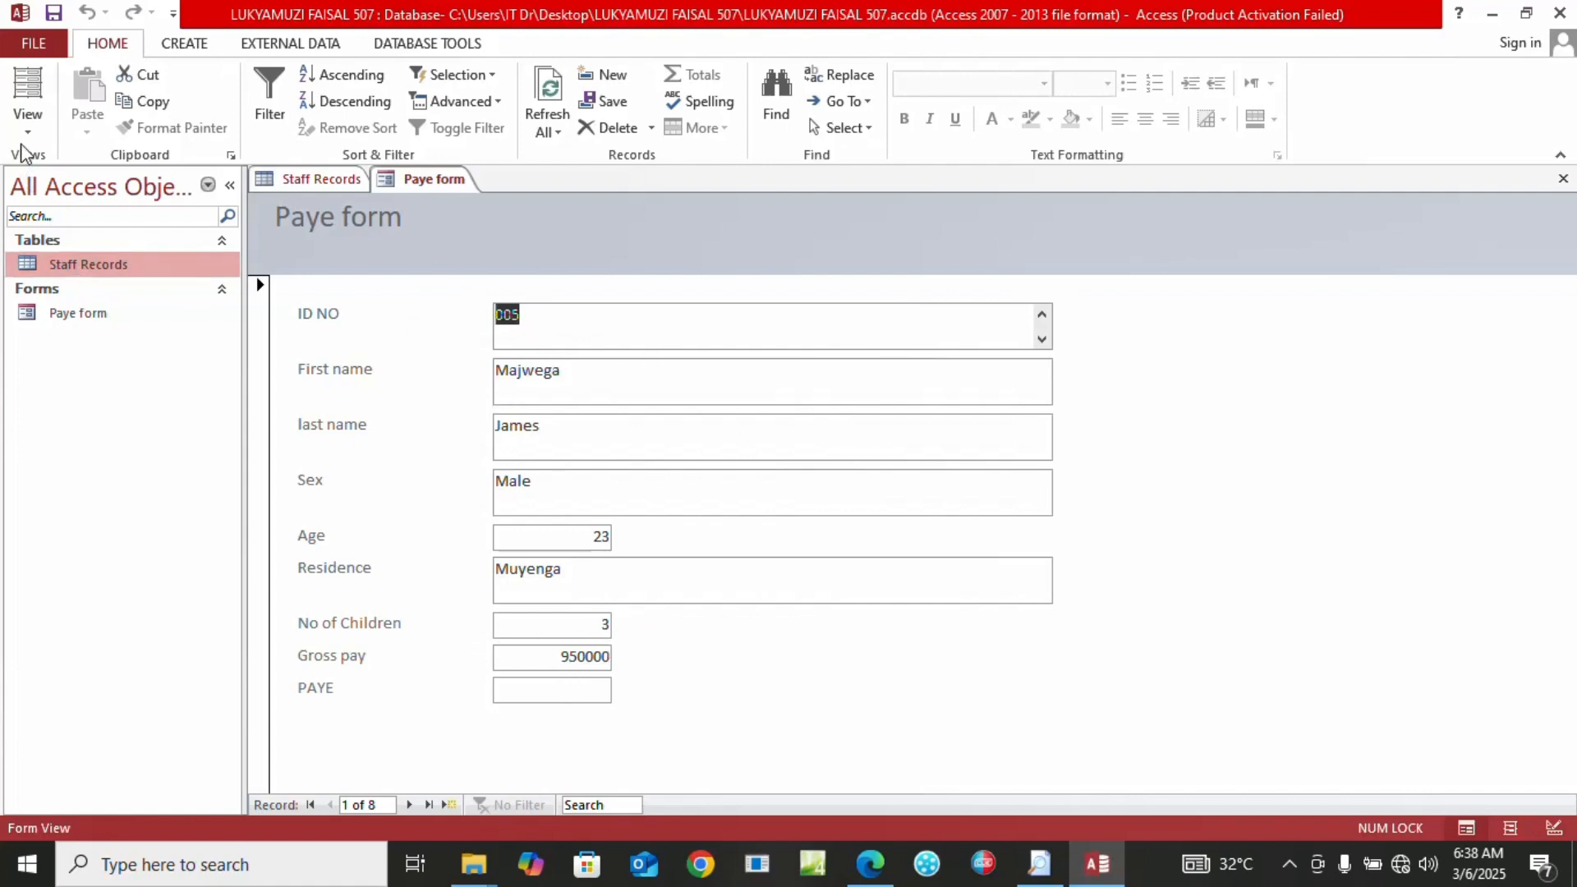
Switch Paye form to Design View and show the PAYE text box's Data properties
{"action": "left_click", "coordinate": [27, 124]}
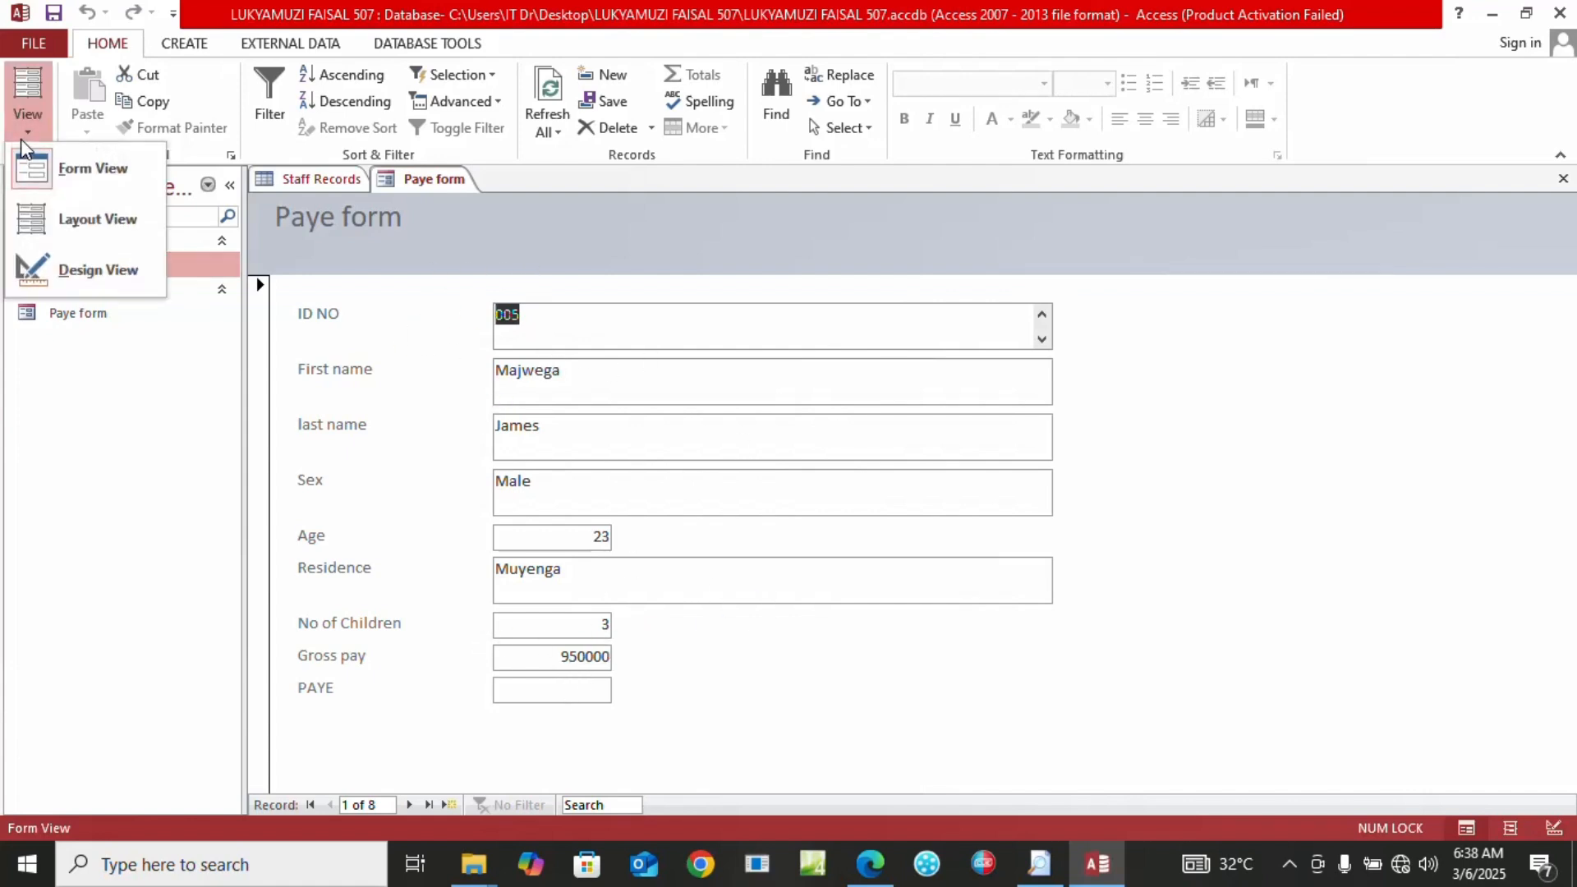
{"action": "left_click", "coordinate": [80, 279]}
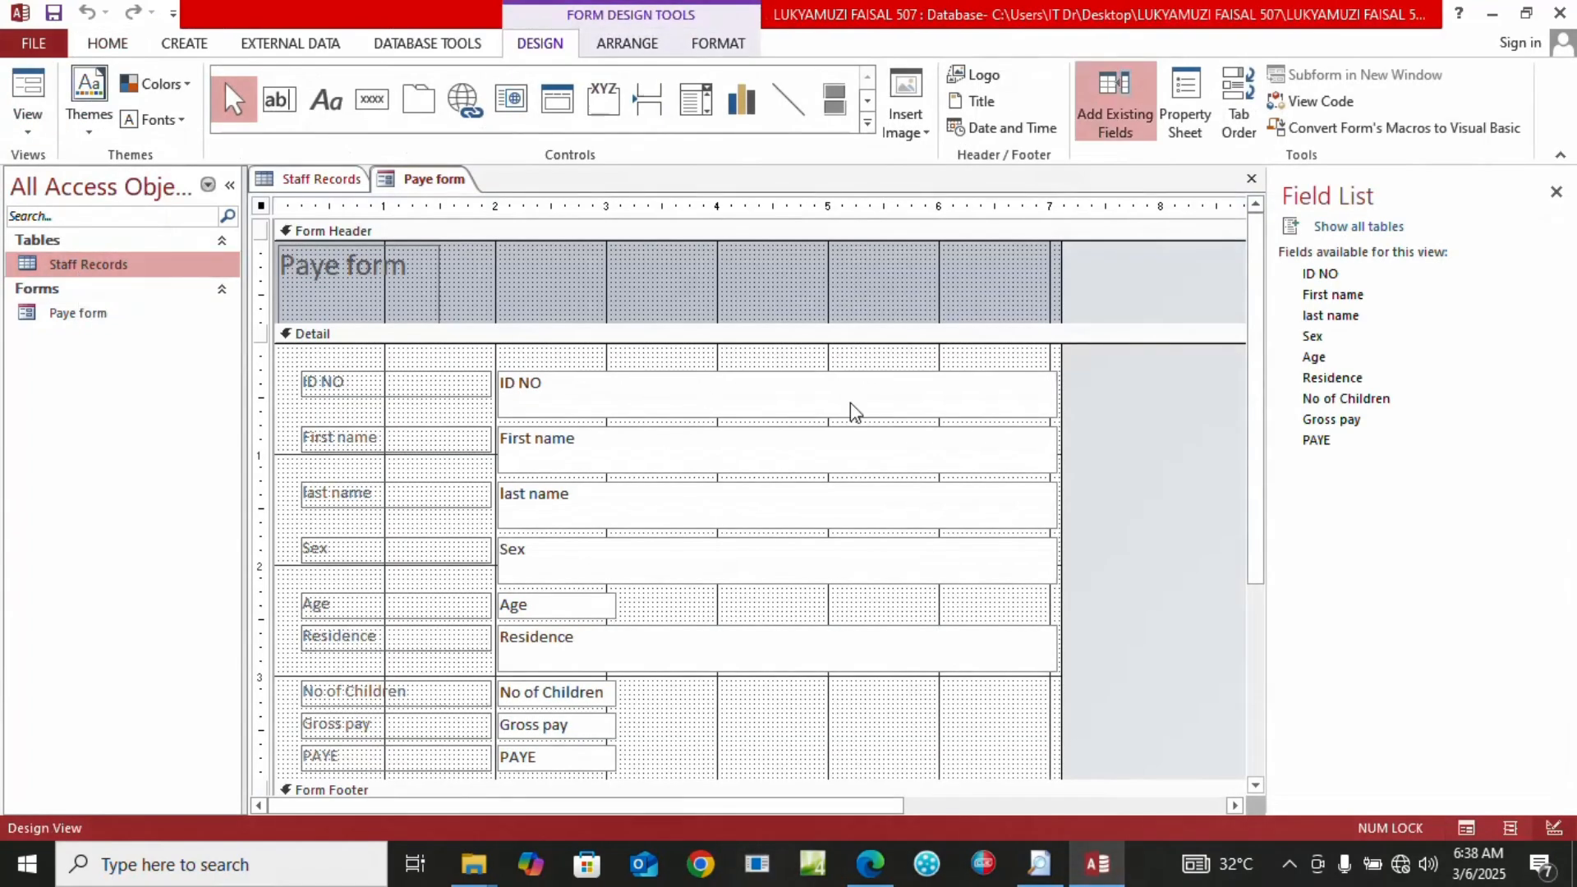
{"action": "left_click", "coordinate": [544, 768]}
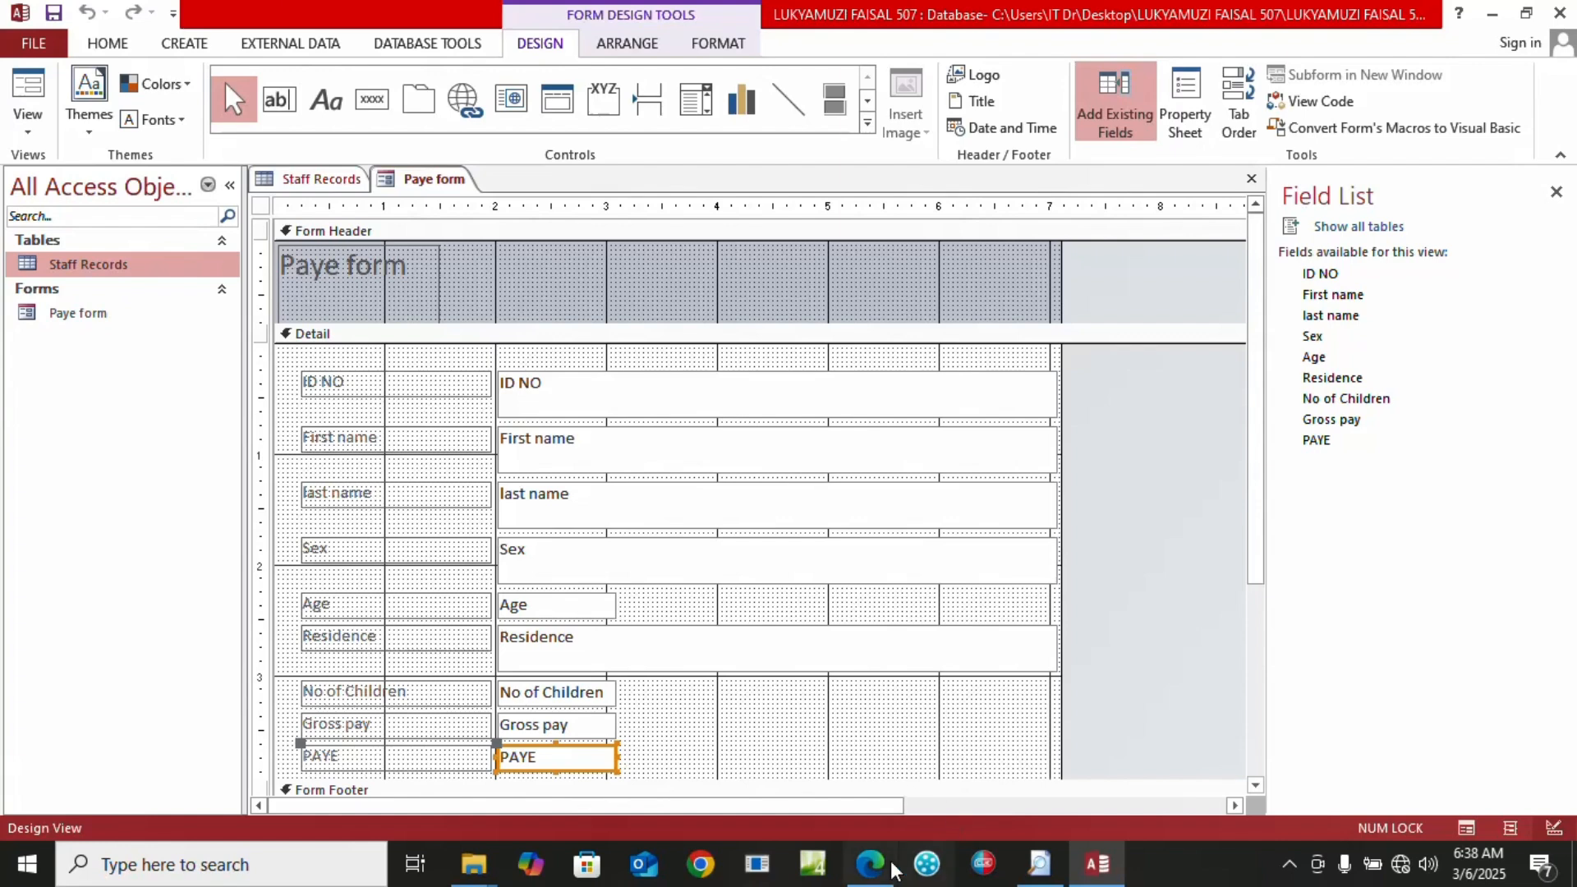
{"action": "left_click", "coordinate": [1186, 115]}
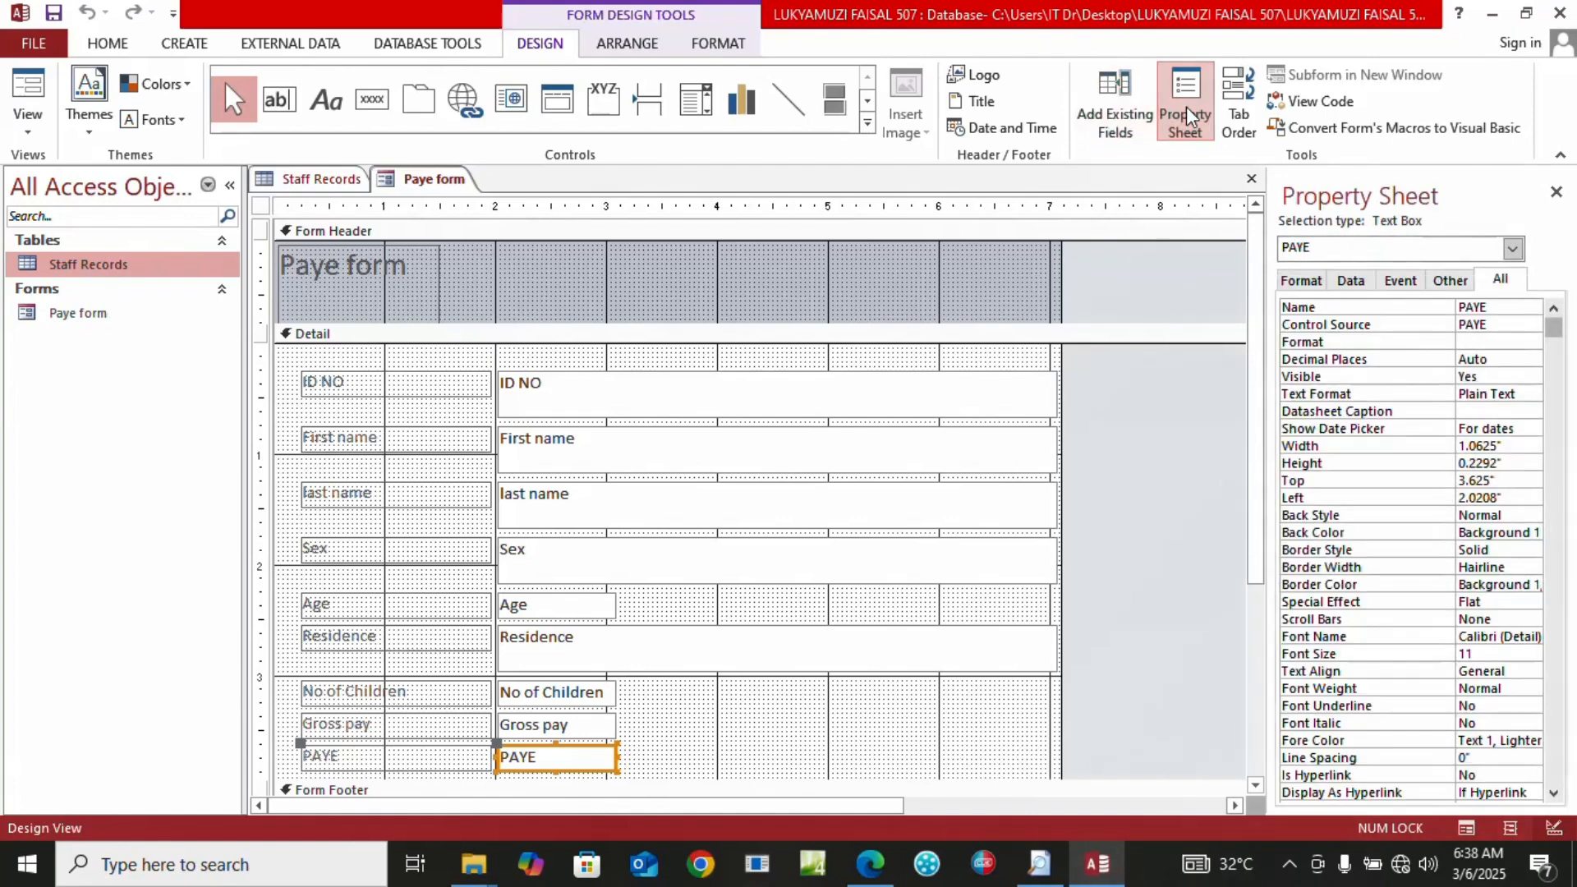
{"action": "left_click", "coordinate": [1348, 280]}
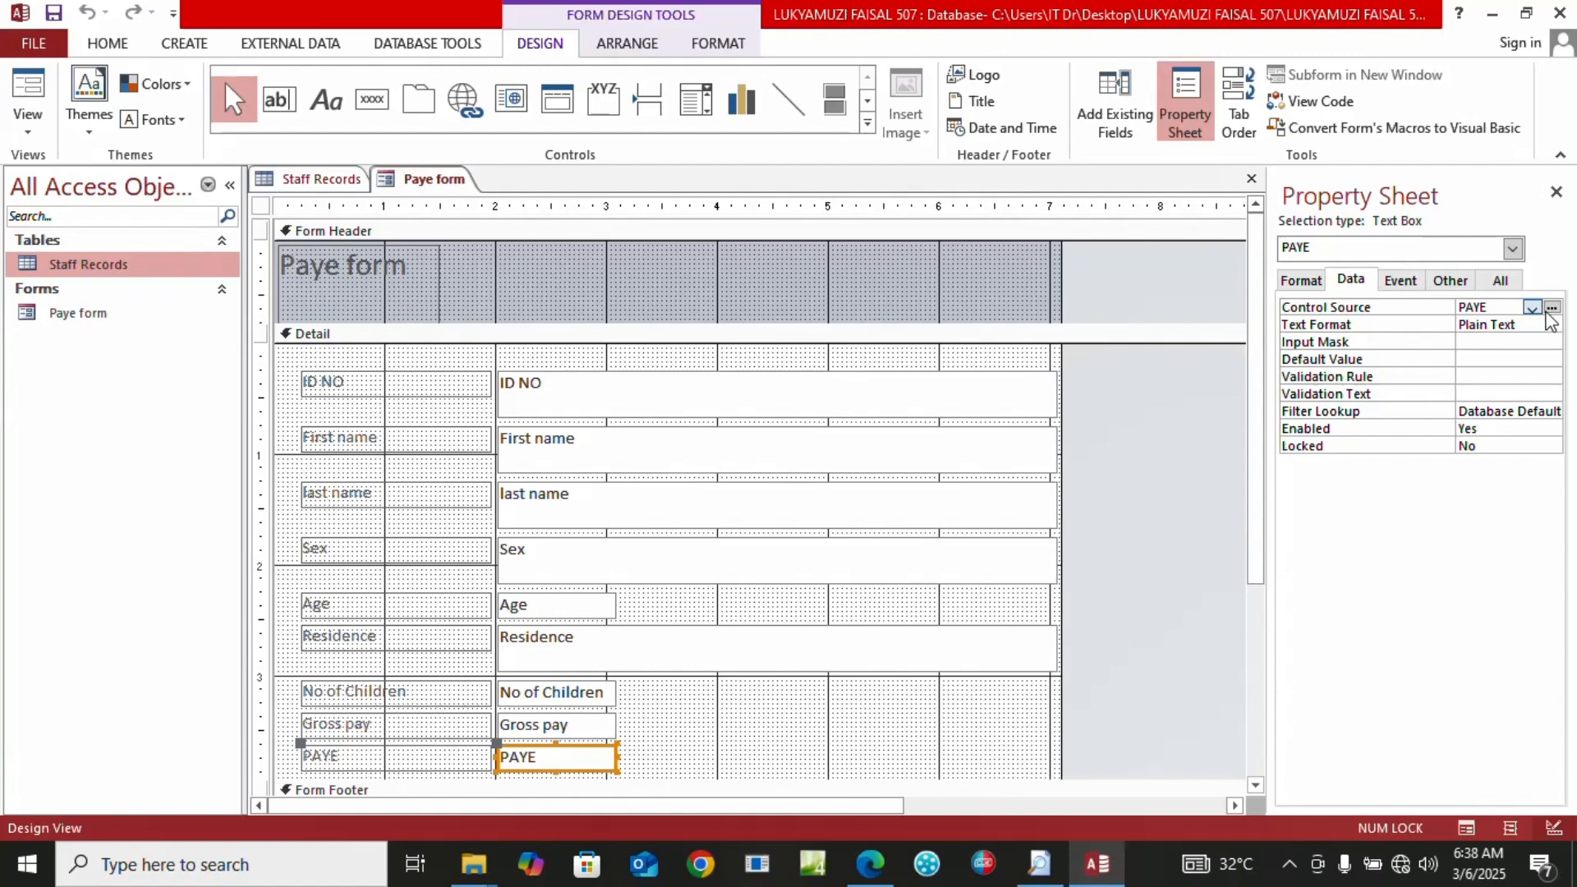
In the Expression Builder, replace the PAYE source with 10/100* [Gross pay]
{"action": "left_click", "coordinate": [1552, 308]}
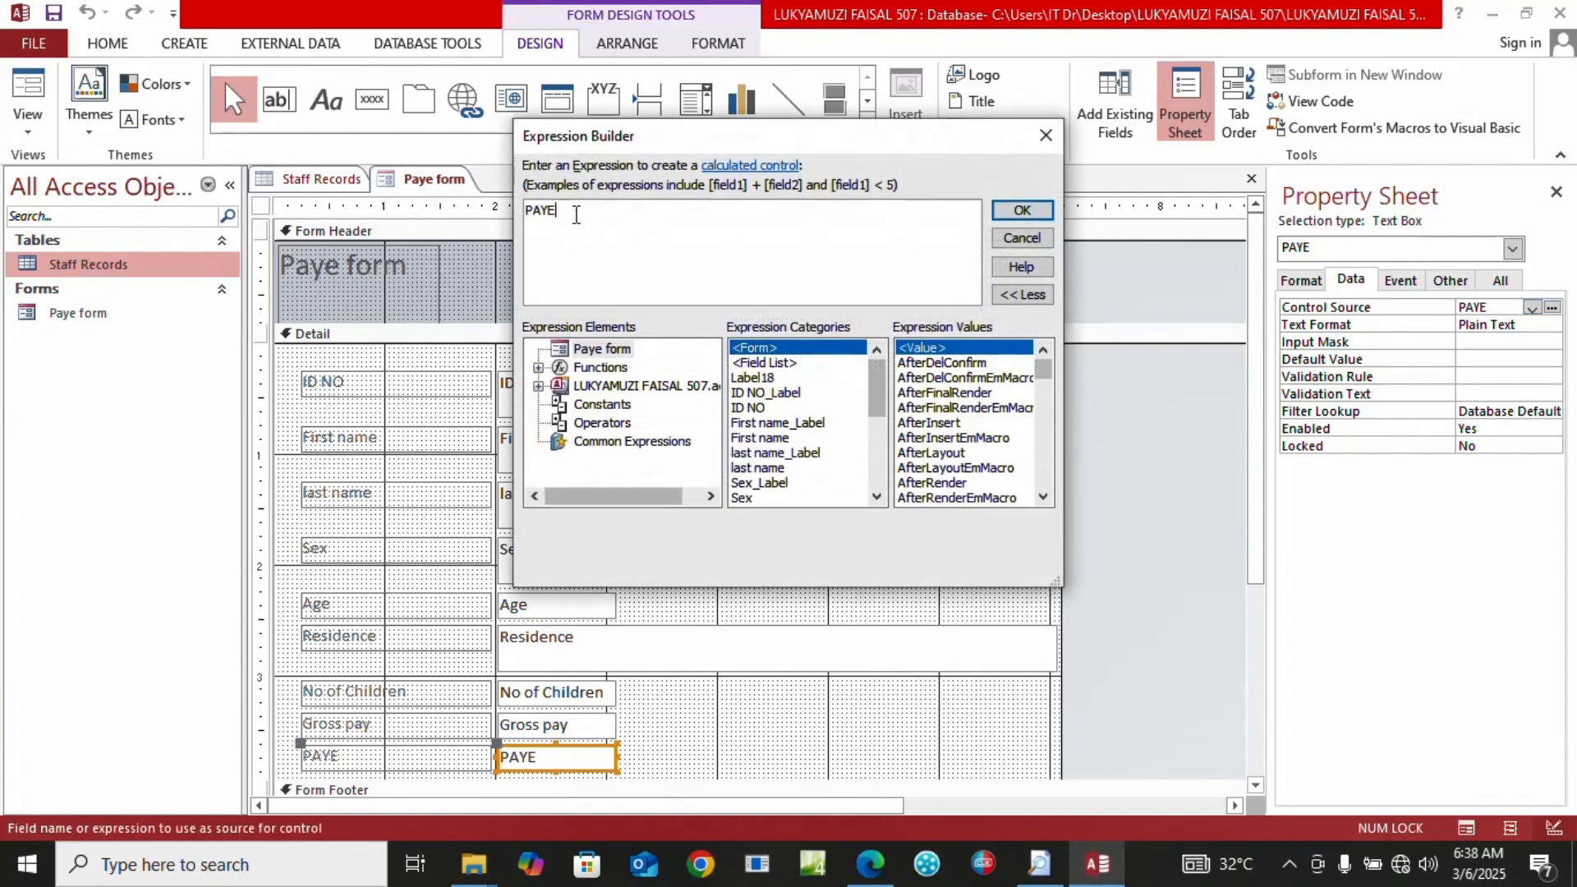
{"action": "key", "text": "BackSpace"}
{"action": "key", "text": "BackSpace"}
{"action": "key", "text": "BackSpace"}
{"action": "key", "text": "BackSpace"}
{"action": "type", "text": "10/100"}
{"action": "left_click", "coordinate": [876, 496]}
{"action": "left_click", "coordinate": [876, 498]}
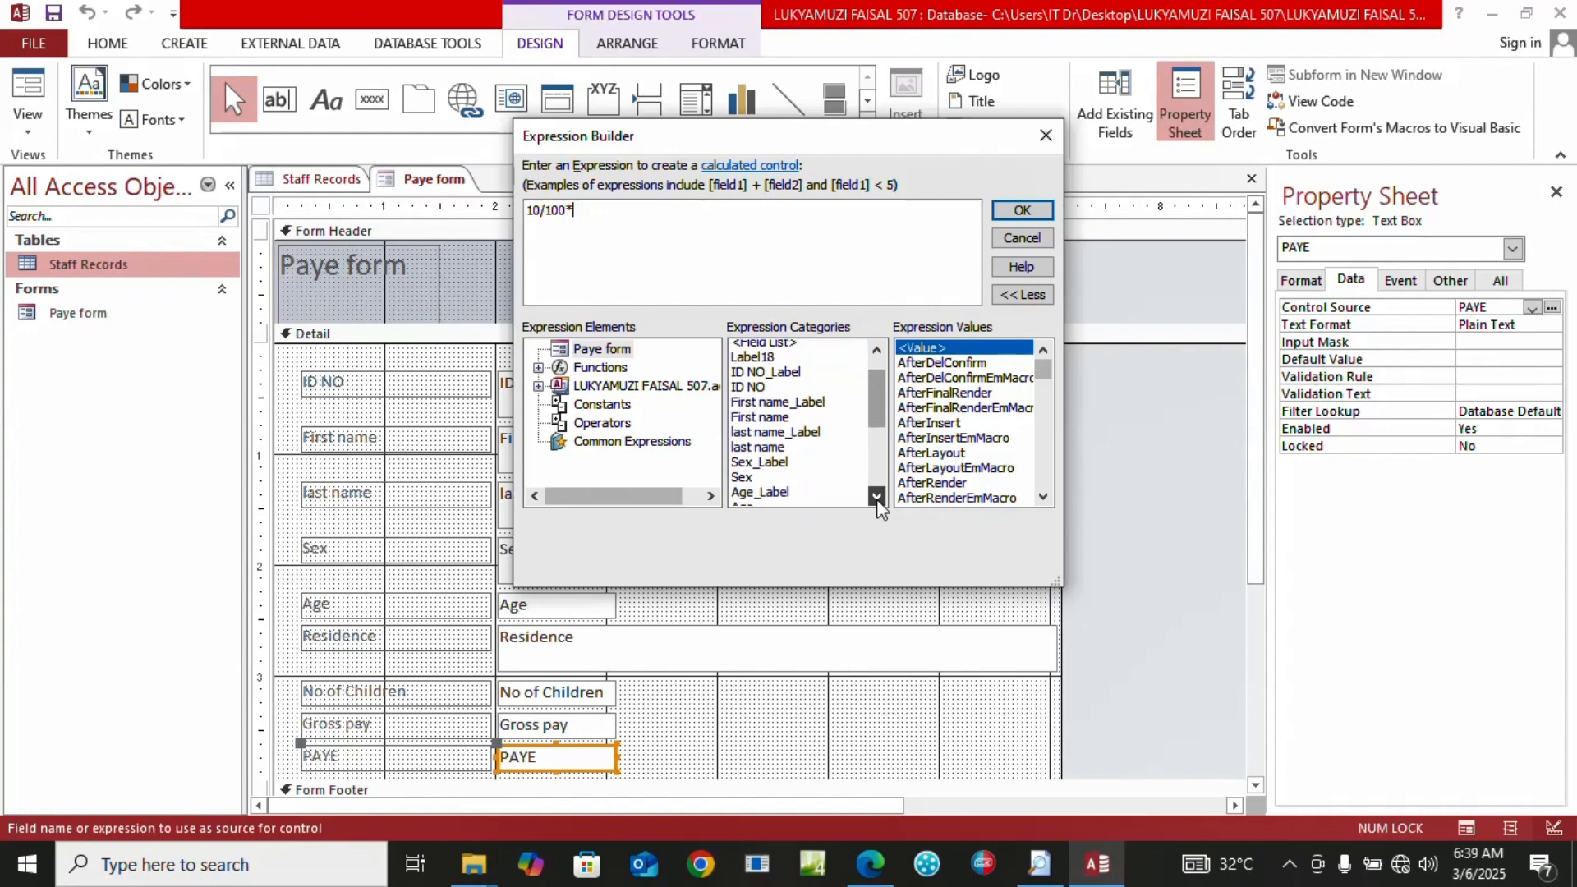
{"action": "left_click", "coordinate": [876, 497]}
{"action": "left_click", "coordinate": [876, 498]}
{"action": "left_click", "coordinate": [876, 498]}
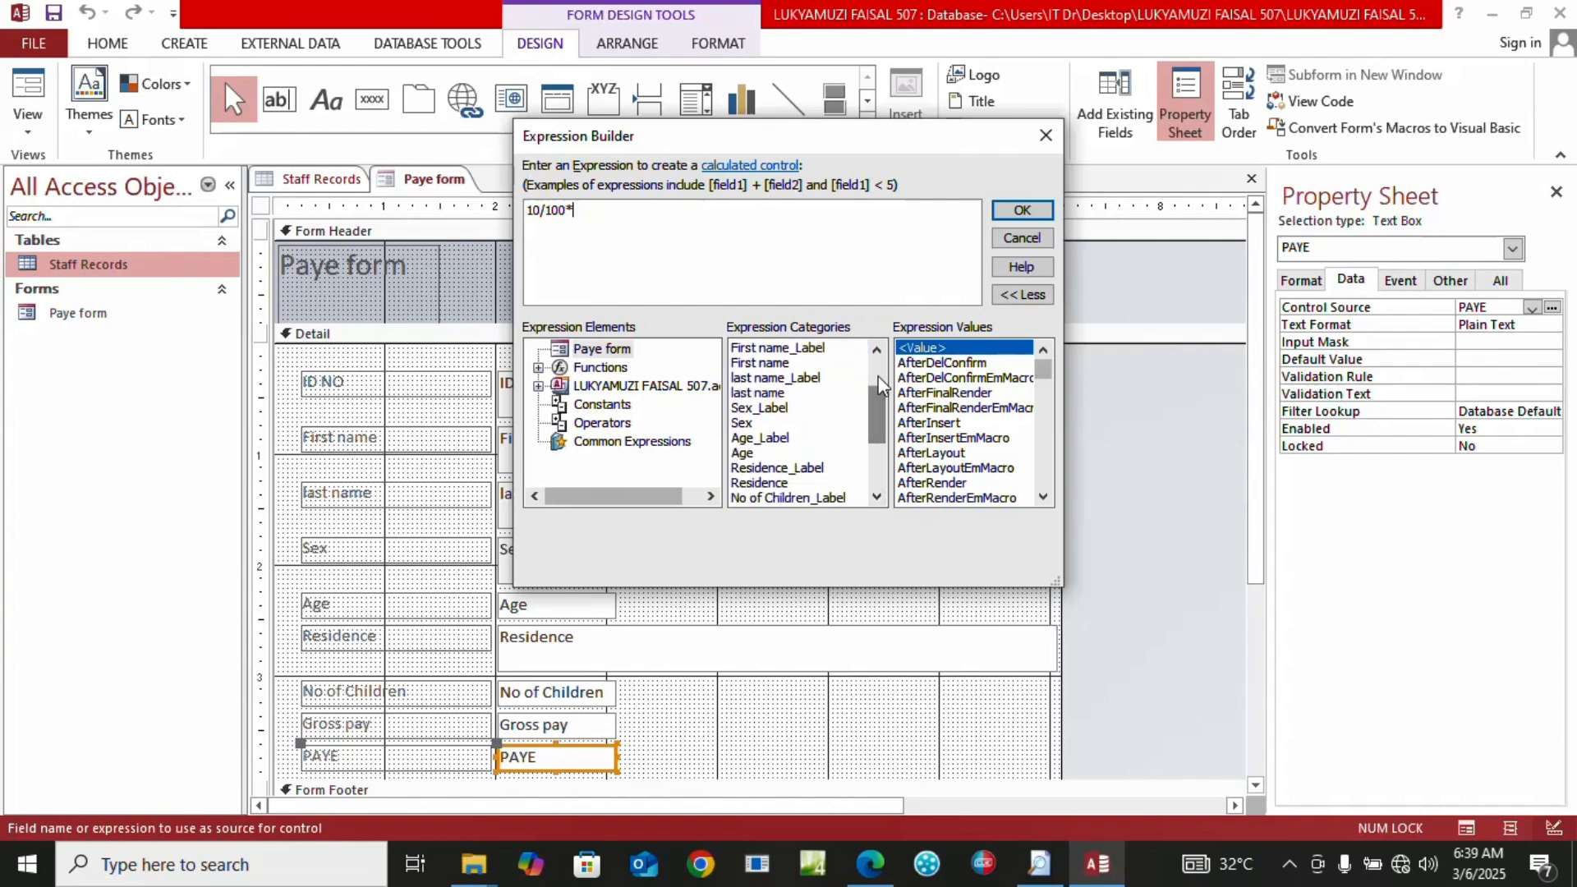
{"action": "left_click", "coordinate": [877, 351]}
{"action": "left_click", "coordinate": [876, 351]}
{"action": "left_click", "coordinate": [876, 351]}
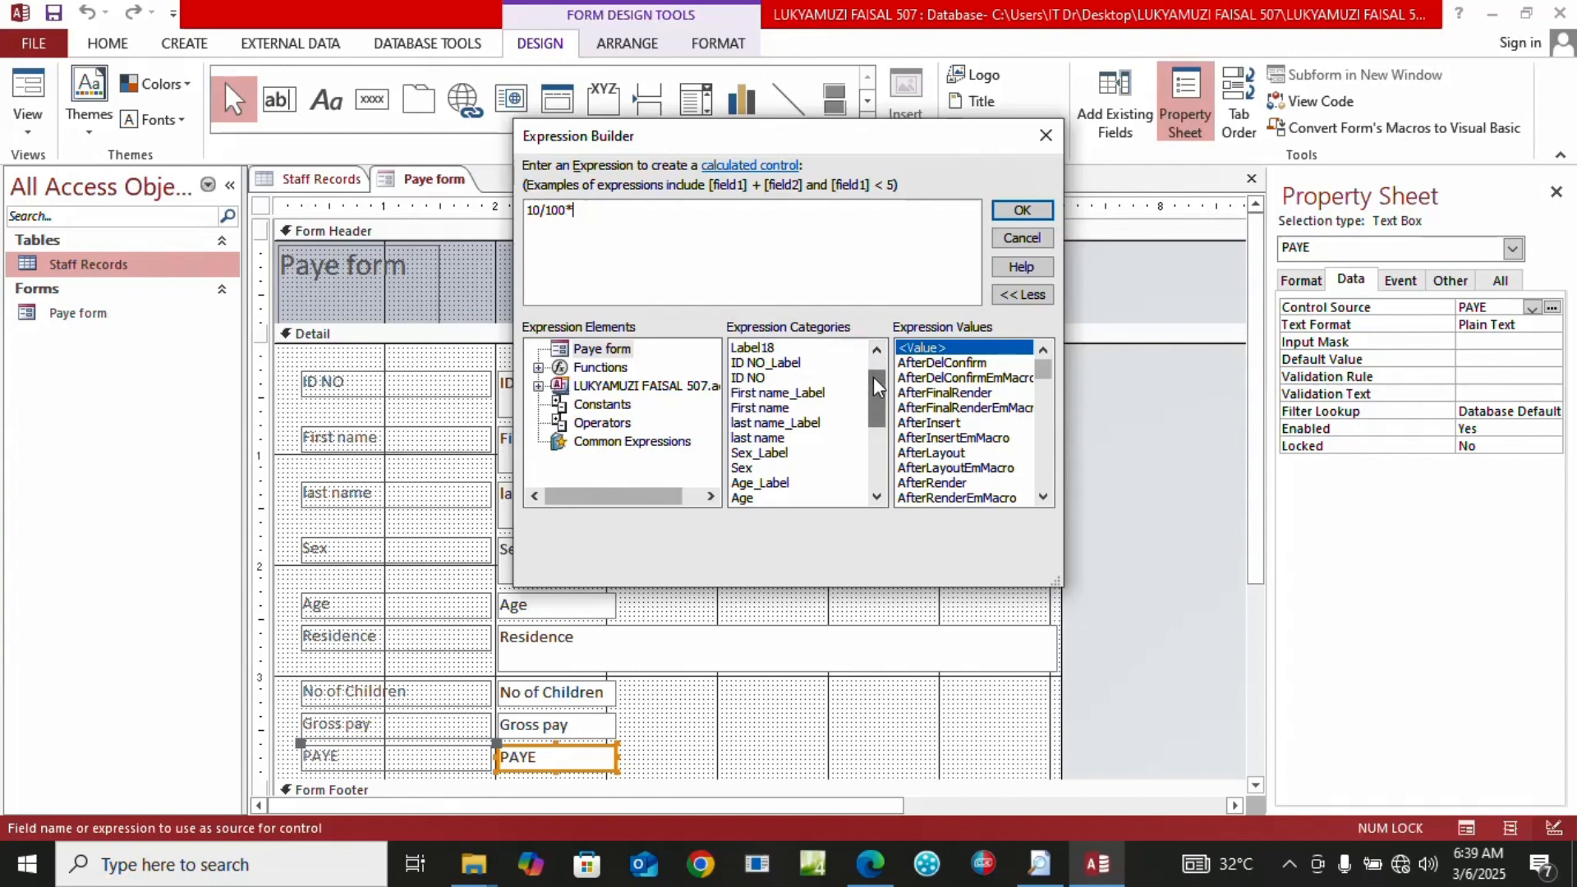
{"action": "left_click_drag", "start_coordinate": [877, 386], "coordinate": [764, 454]}
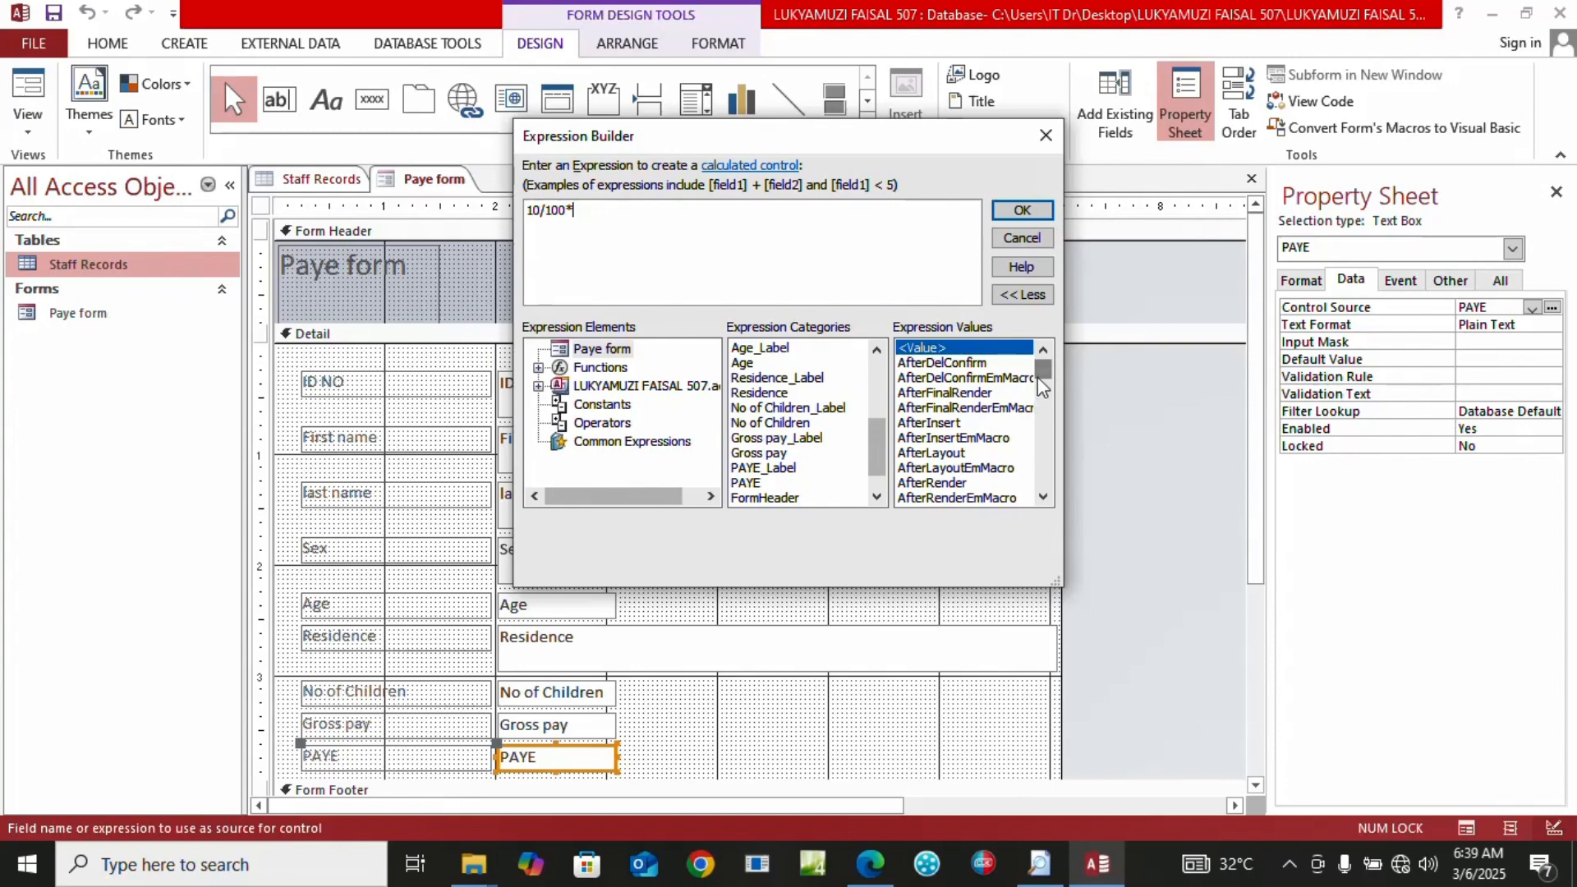
{"action": "mouse_move", "coordinate": [1044, 379]}
{"action": "left_mouse_down"}
{"action": "mouse_move", "coordinate": [1059, 429]}
{"action": "mouse_move", "coordinate": [1043, 353]}
{"action": "left_mouse_up"}
{"action": "double_click", "coordinate": [759, 453]}
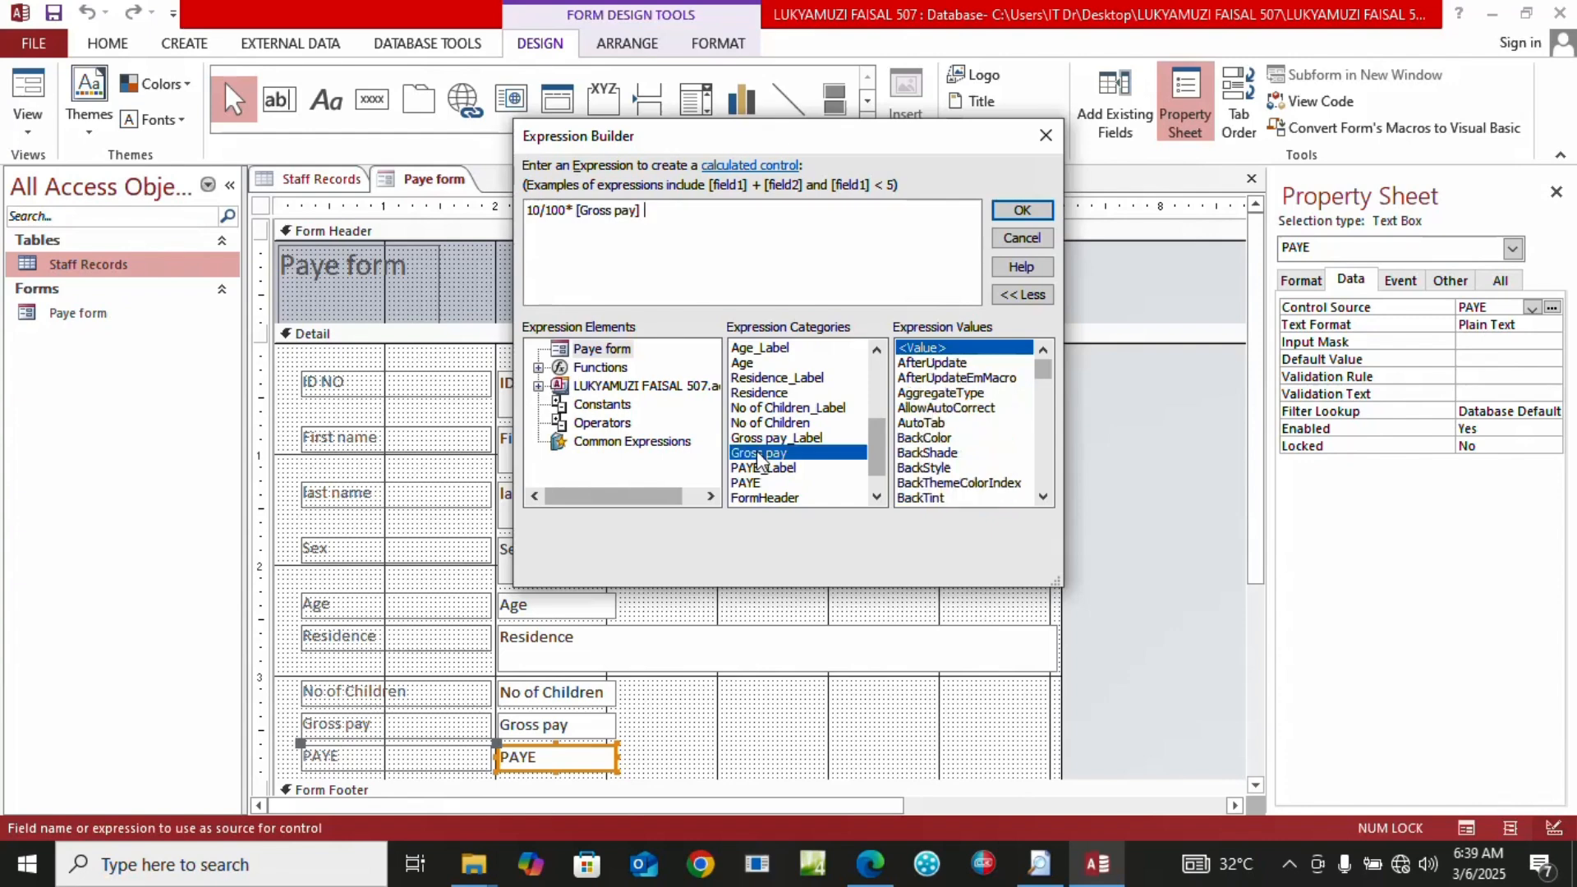
Apply the 10% PAYE formula and view the Paye form, where PAYE shows 95000
{"action": "left_click", "coordinate": [1021, 212]}
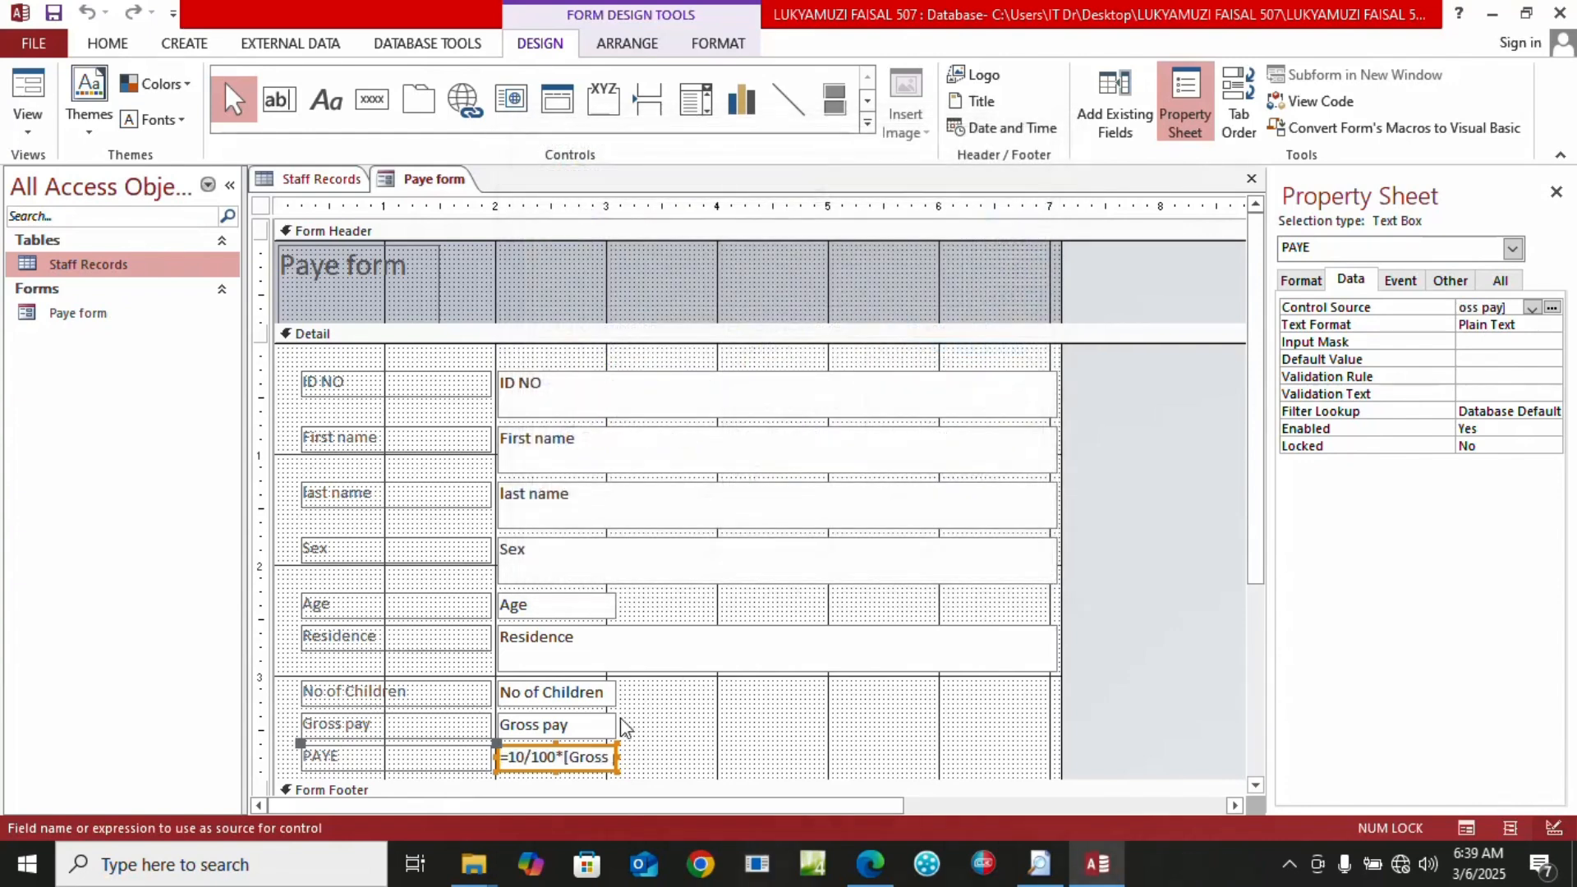
{"action": "left_click", "coordinate": [28, 124]}
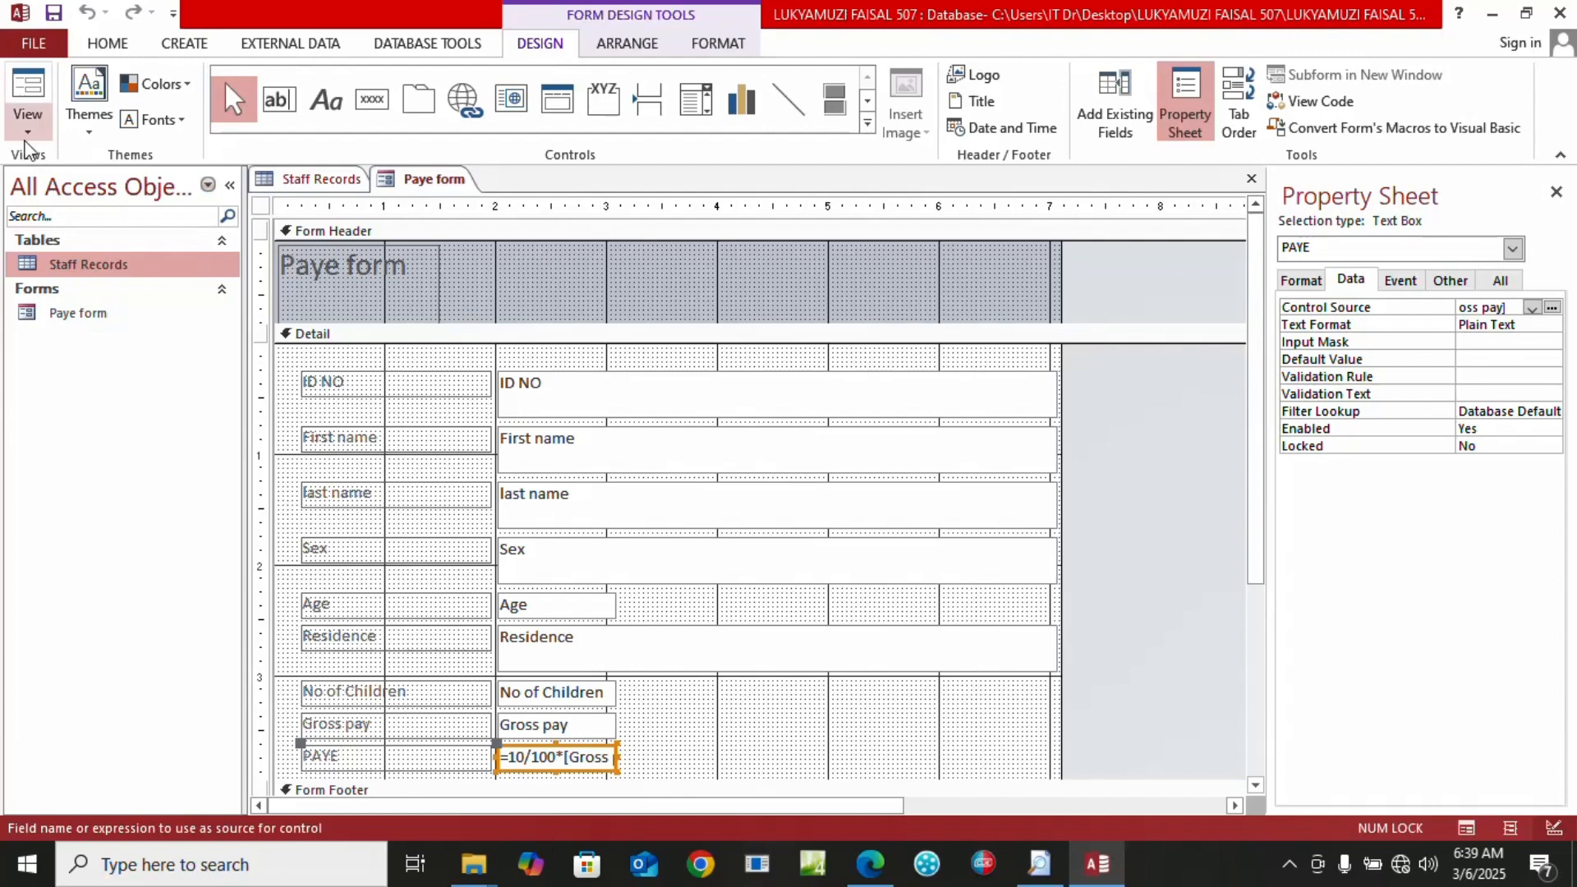
{"action": "left_click", "coordinate": [34, 168]}
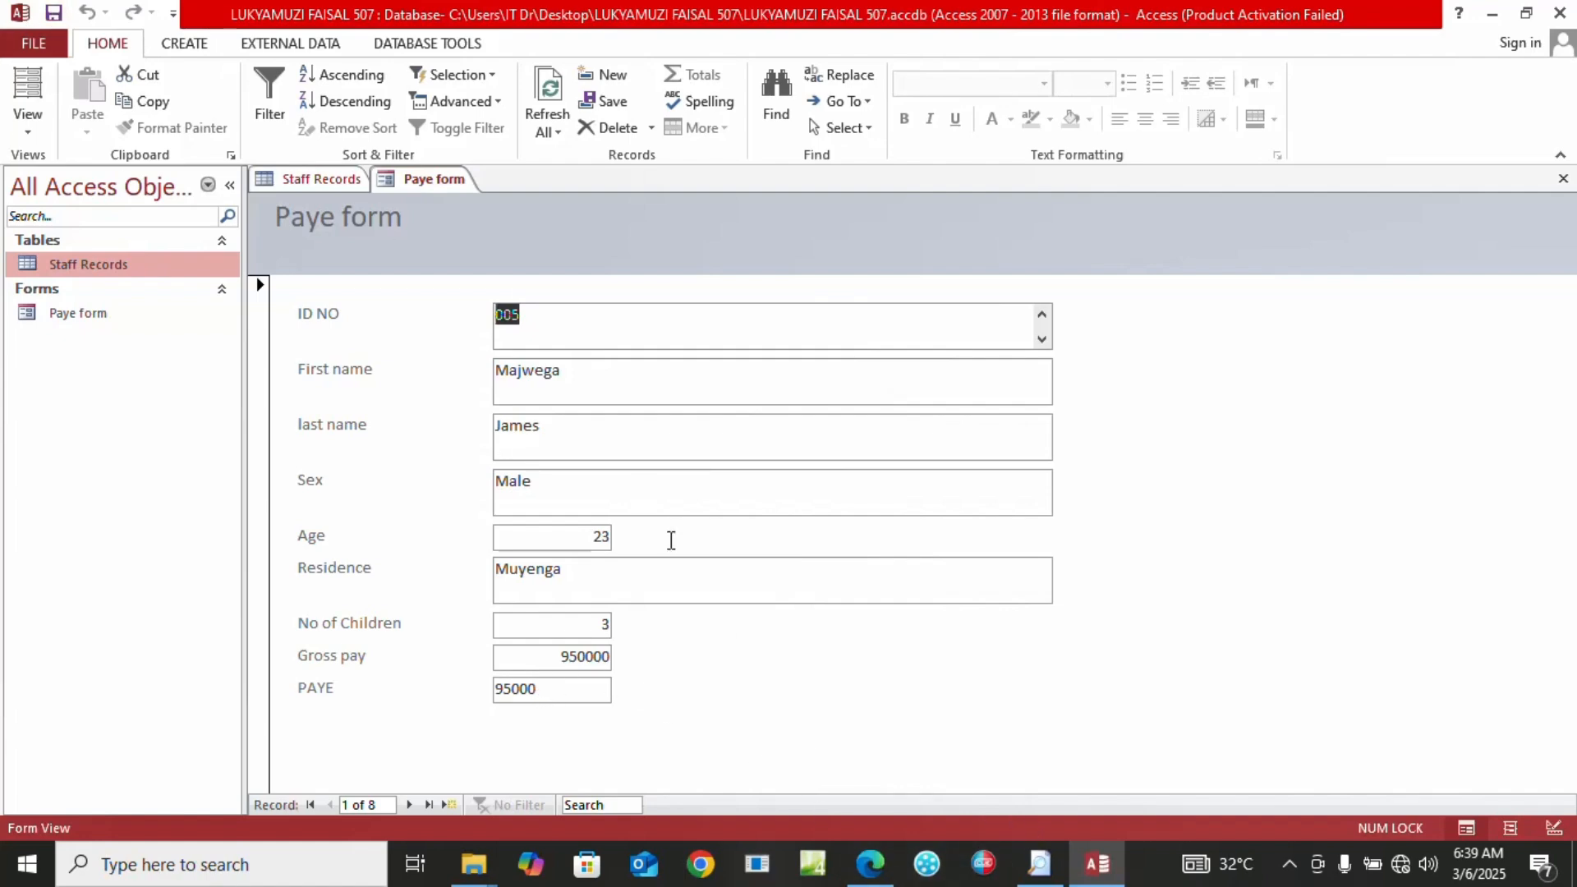
{"action": "left_click", "coordinate": [883, 872]}
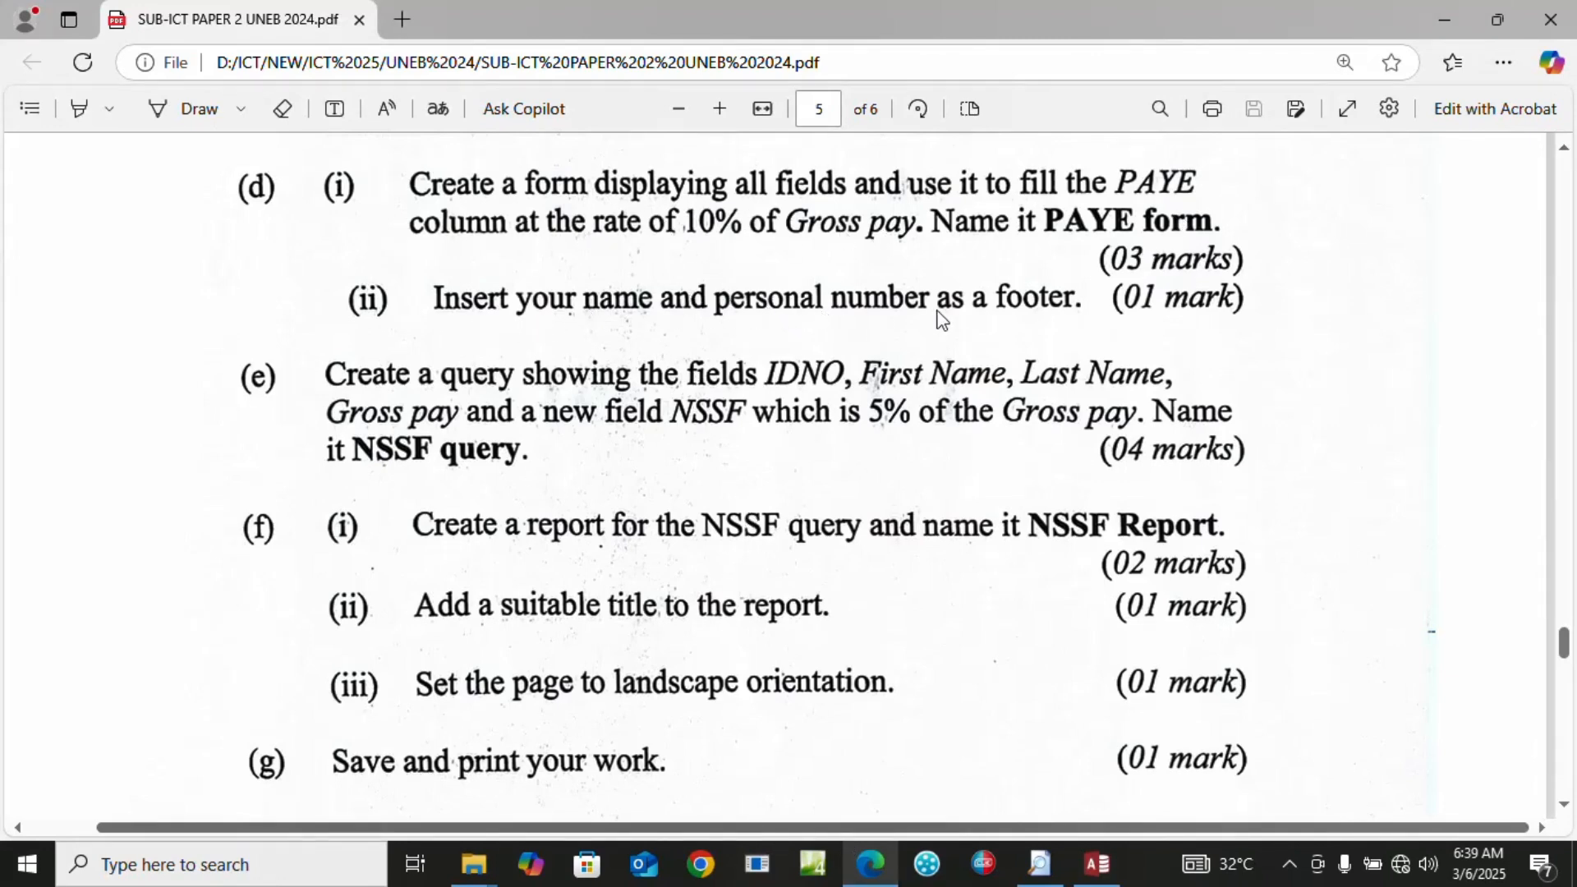
{"action": "left_click", "coordinate": [1098, 864]}
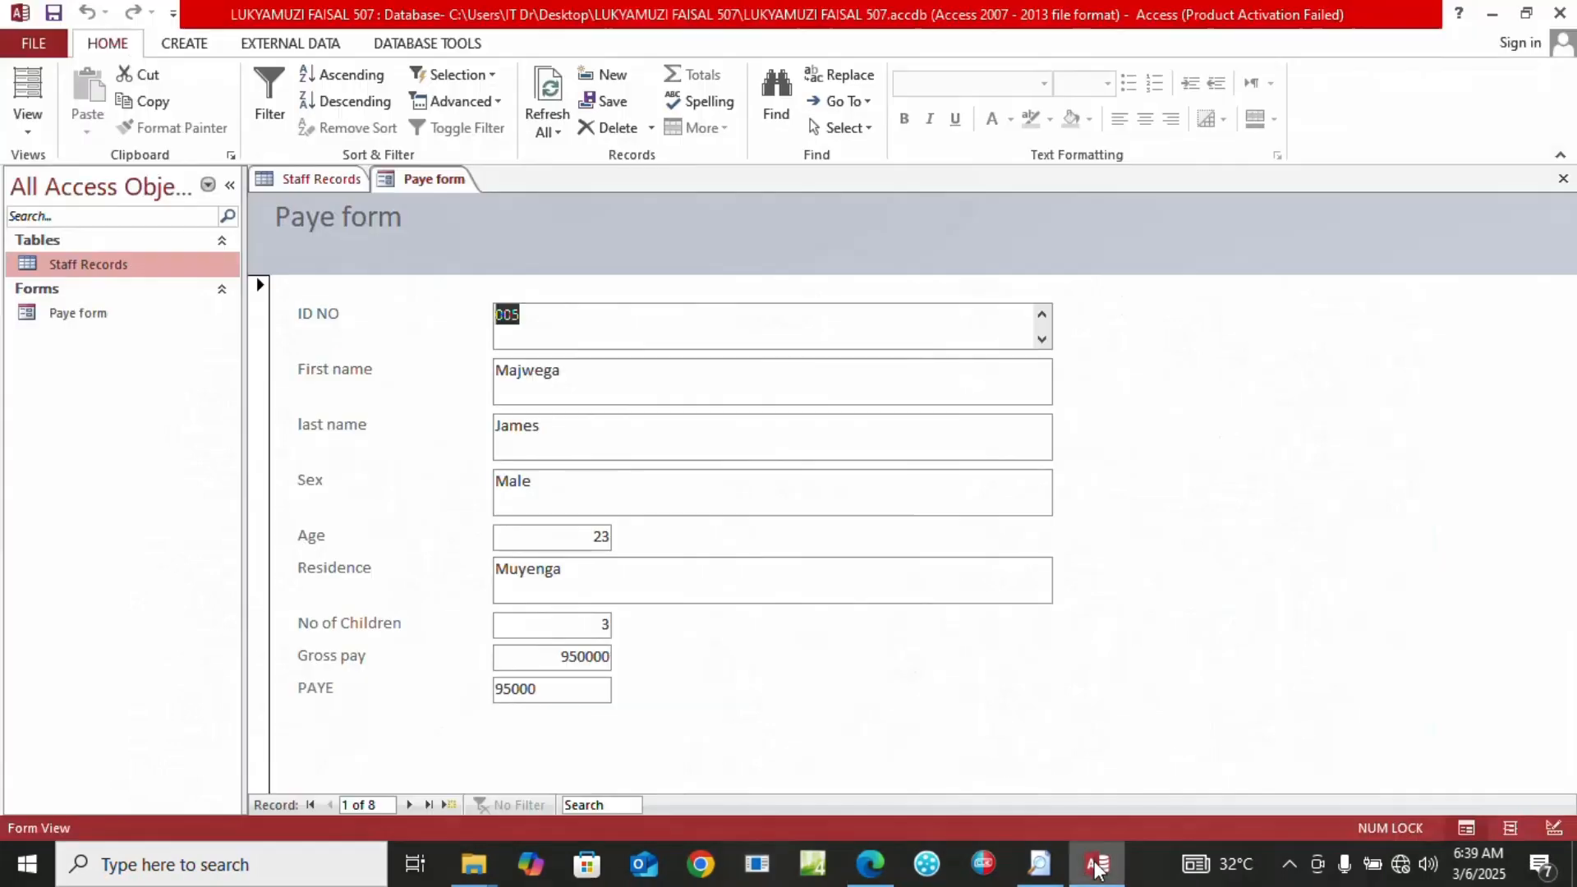
{"action": "left_click", "coordinate": [28, 123]}
Enlarge the Form Footer and add a label with the candidate's name and number in capitals
{"action": "left_click", "coordinate": [76, 285]}
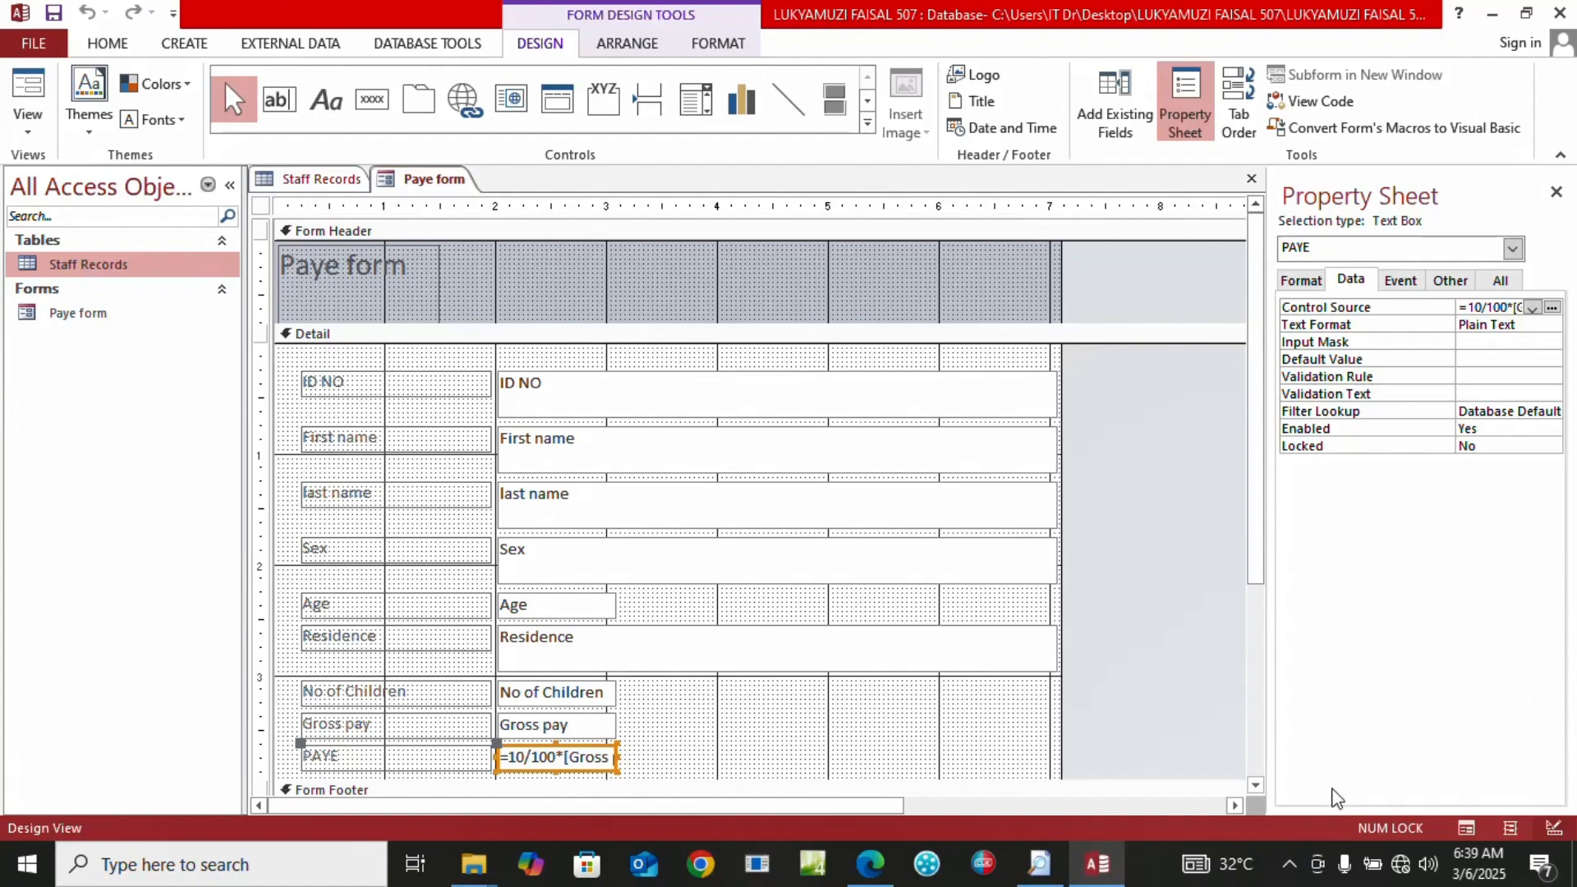
{"action": "left_click", "coordinate": [1255, 786]}
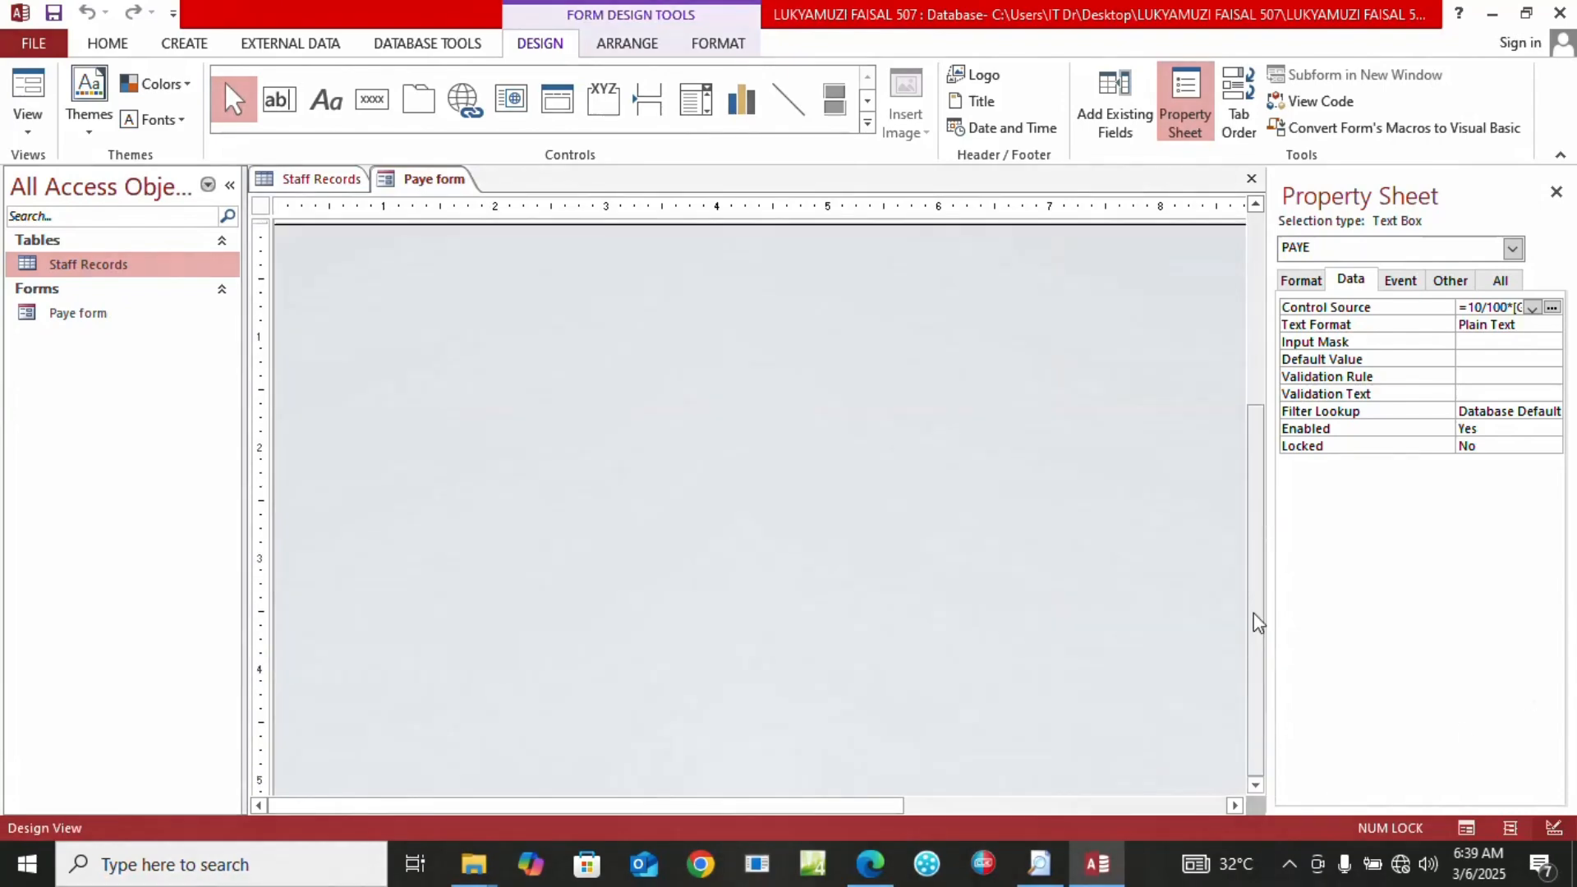
{"action": "left_click", "coordinate": [1256, 205]}
{"action": "left_click", "coordinate": [1256, 205]}
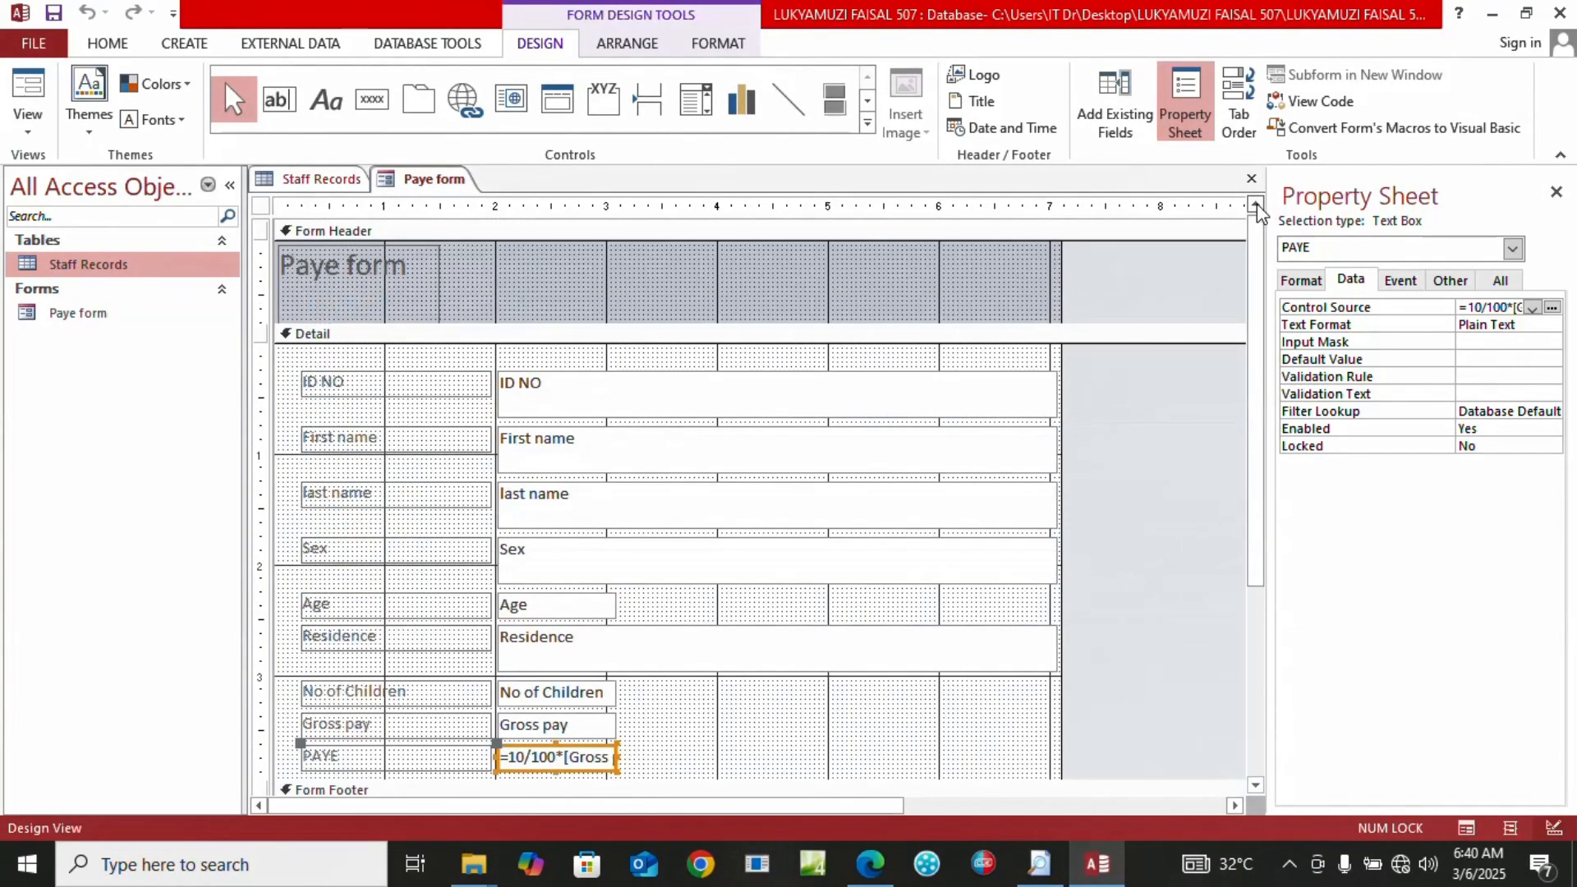
{"action": "left_click", "coordinate": [1252, 786]}
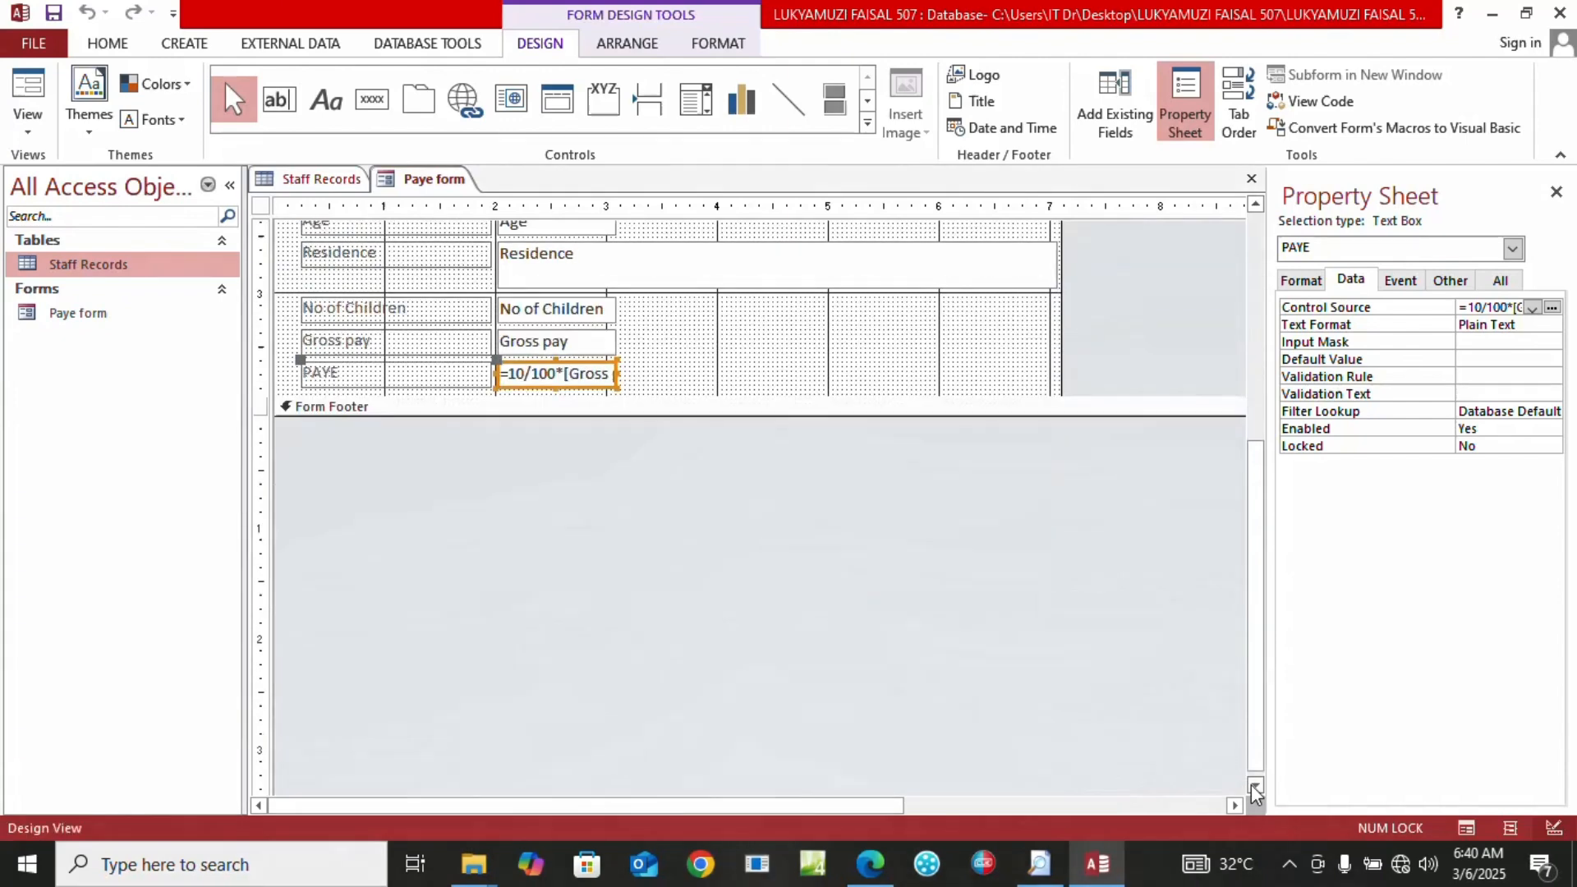
{"action": "left_click", "coordinate": [1255, 205]}
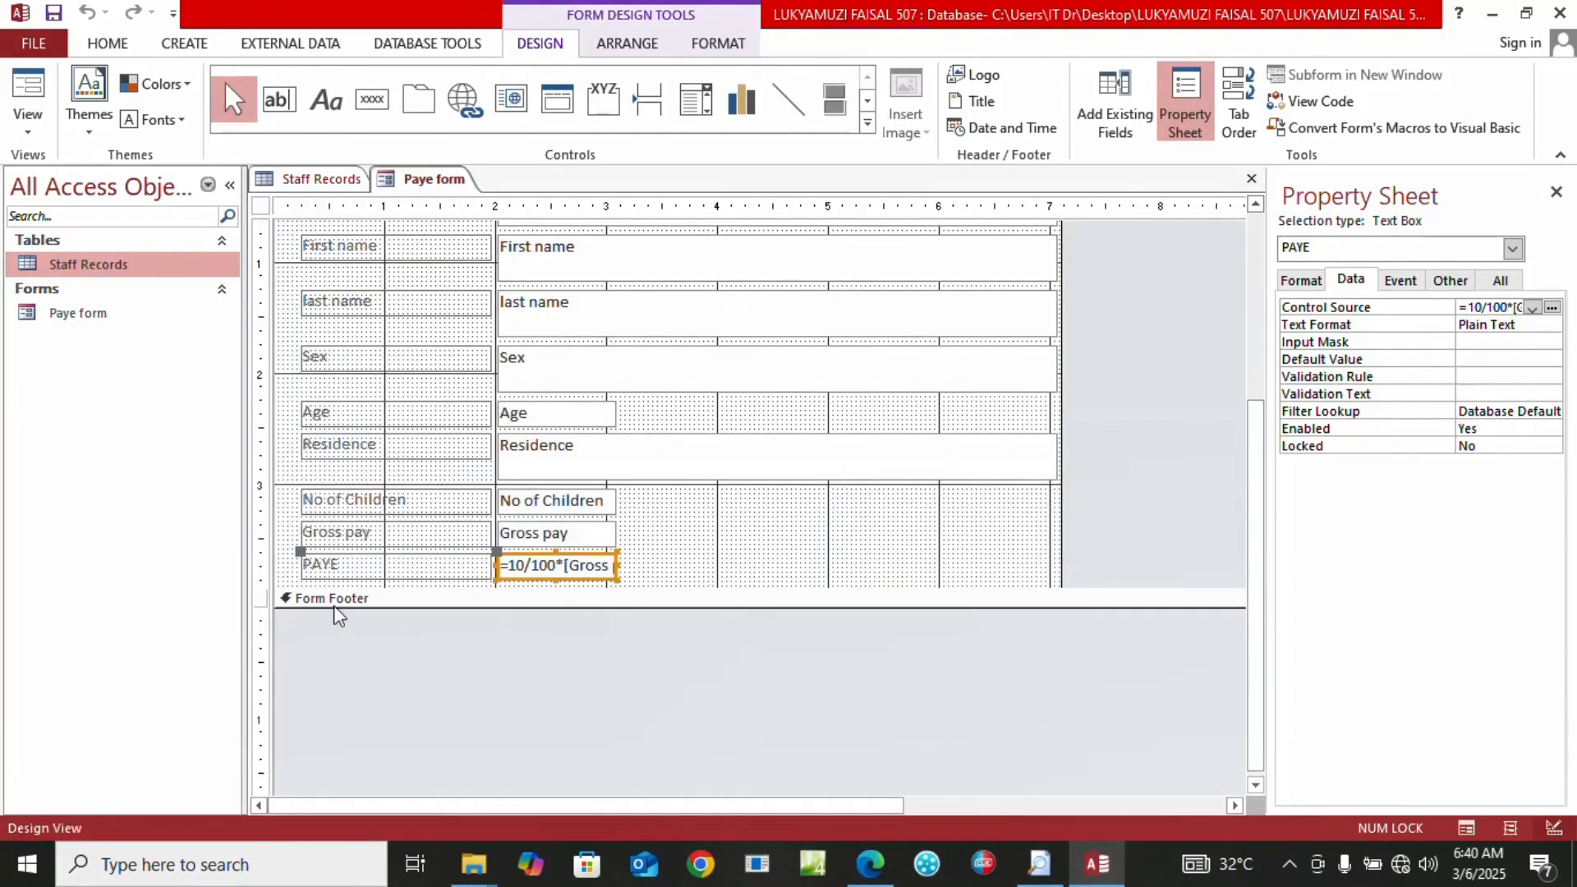
{"action": "left_click_drag", "start_coordinate": [334, 616], "coordinate": [334, 664]}
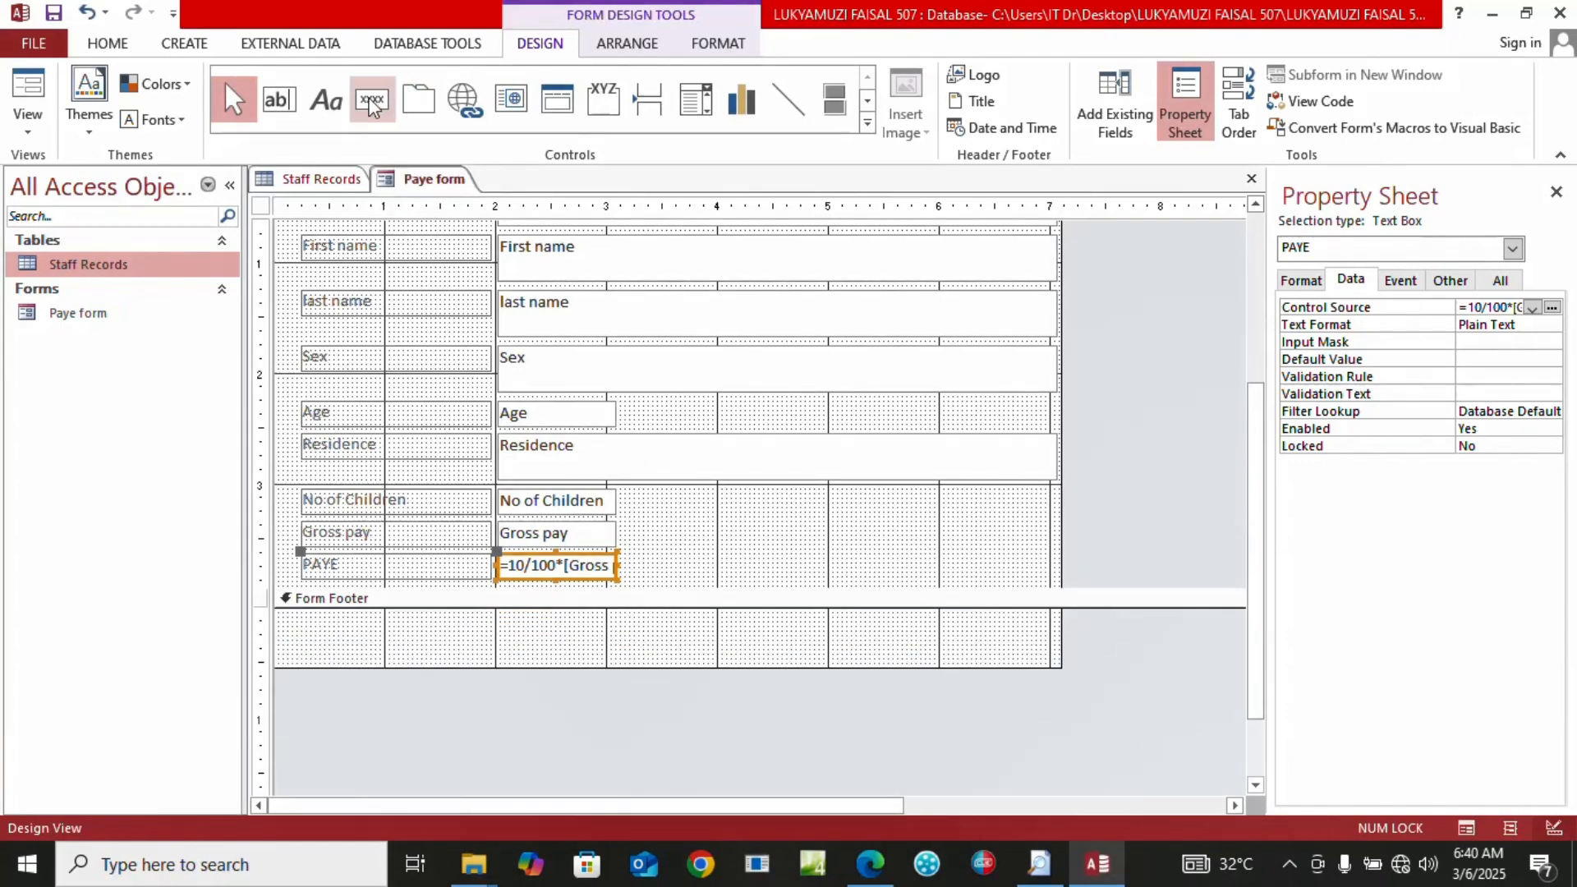
{"action": "left_click", "coordinate": [330, 110]}
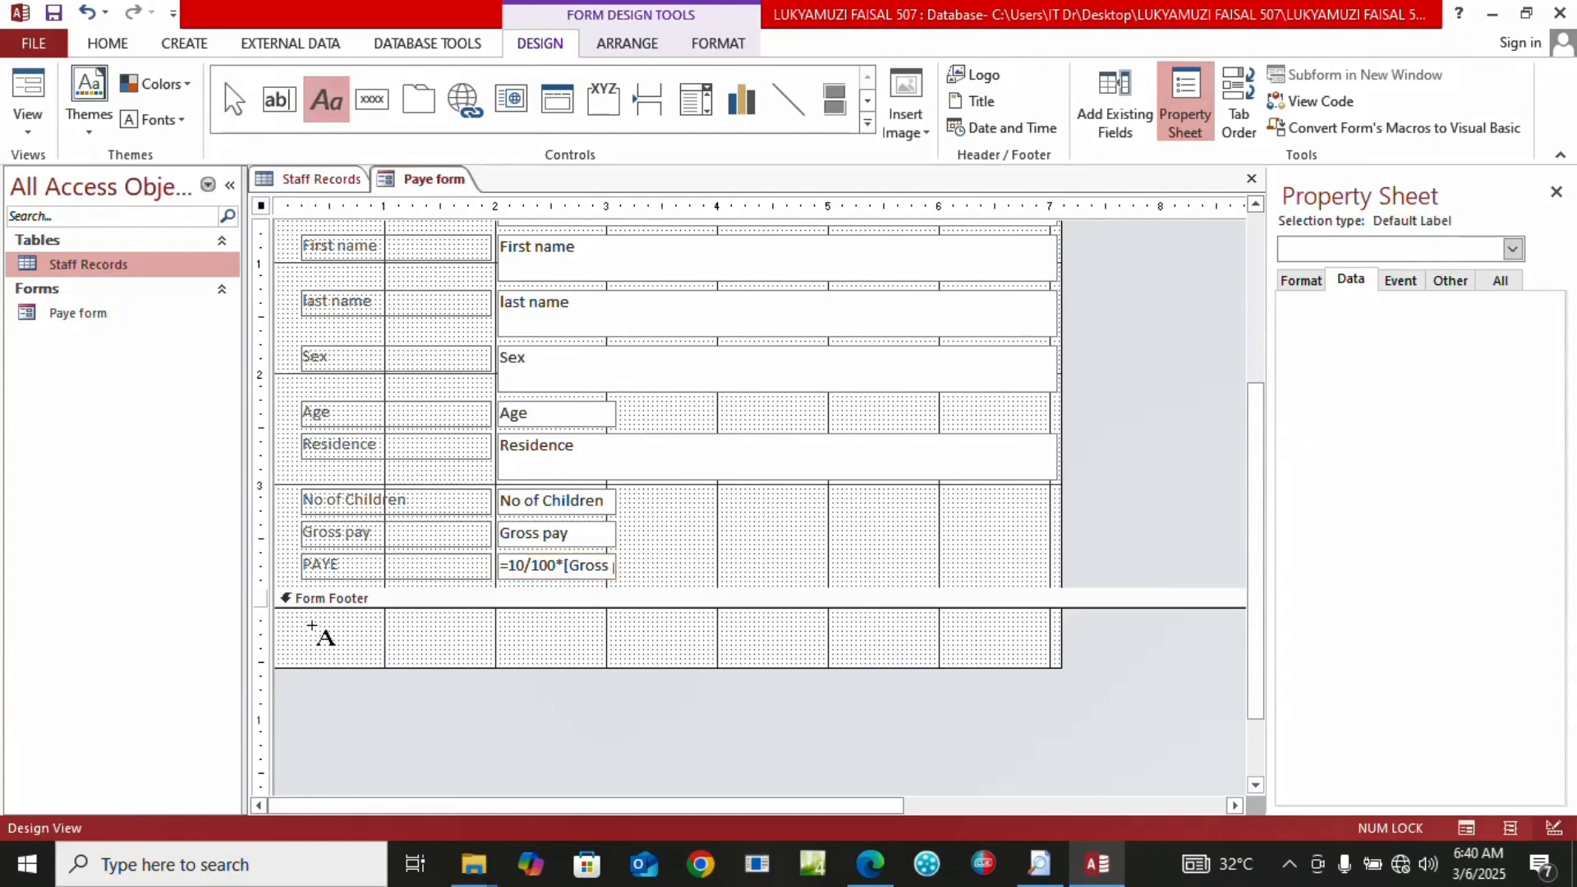
{"action": "left_click_drag", "start_coordinate": [314, 627], "coordinate": [571, 657]}
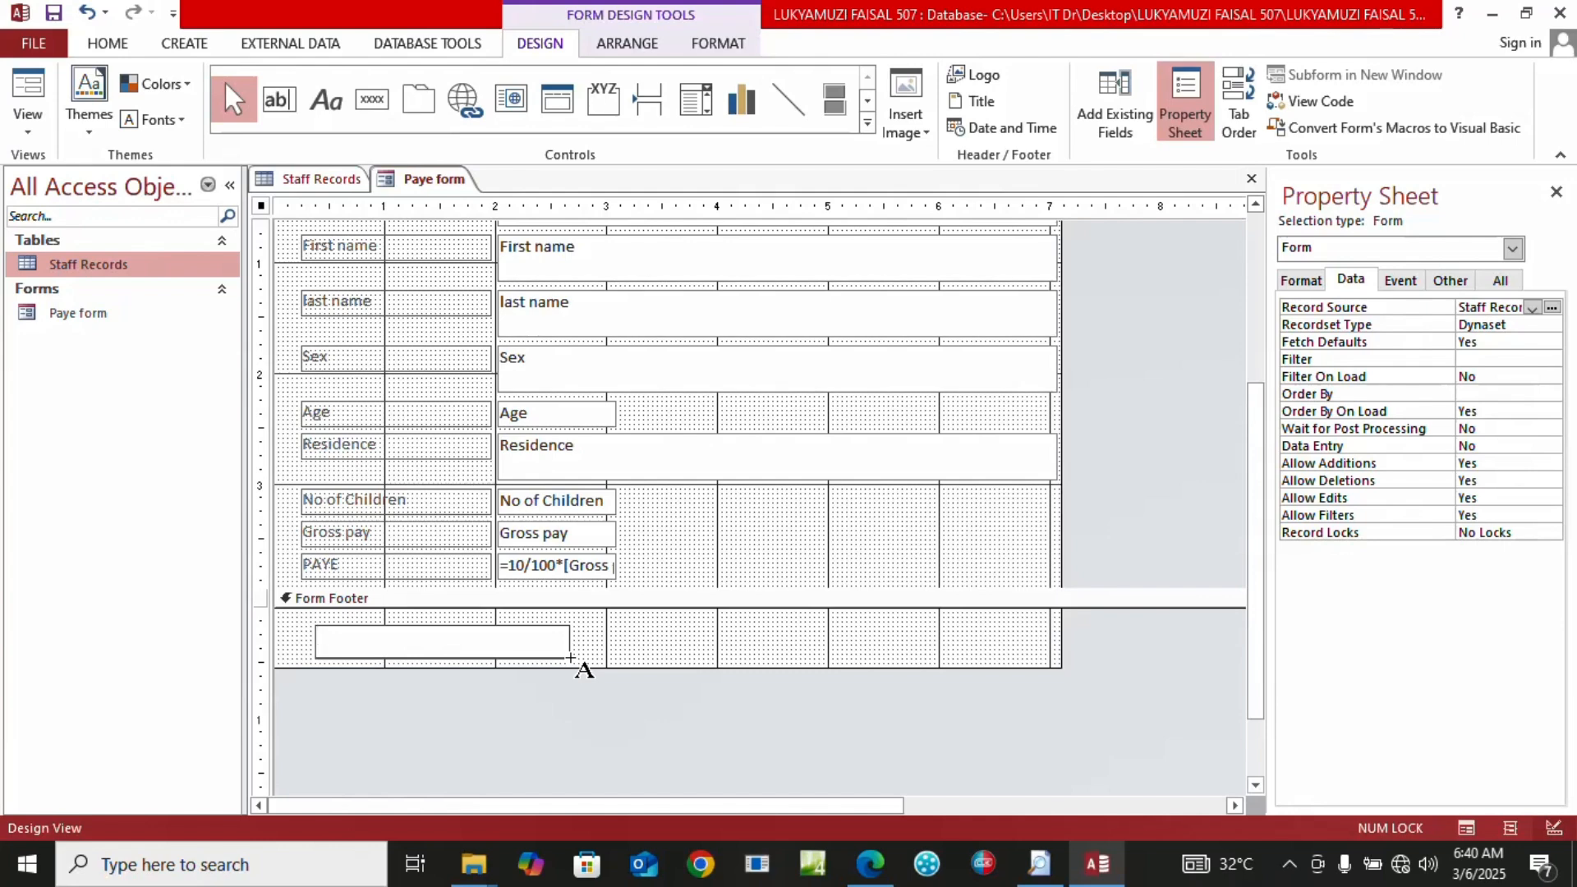
{"action": "key", "text": "Caps_Lock"}
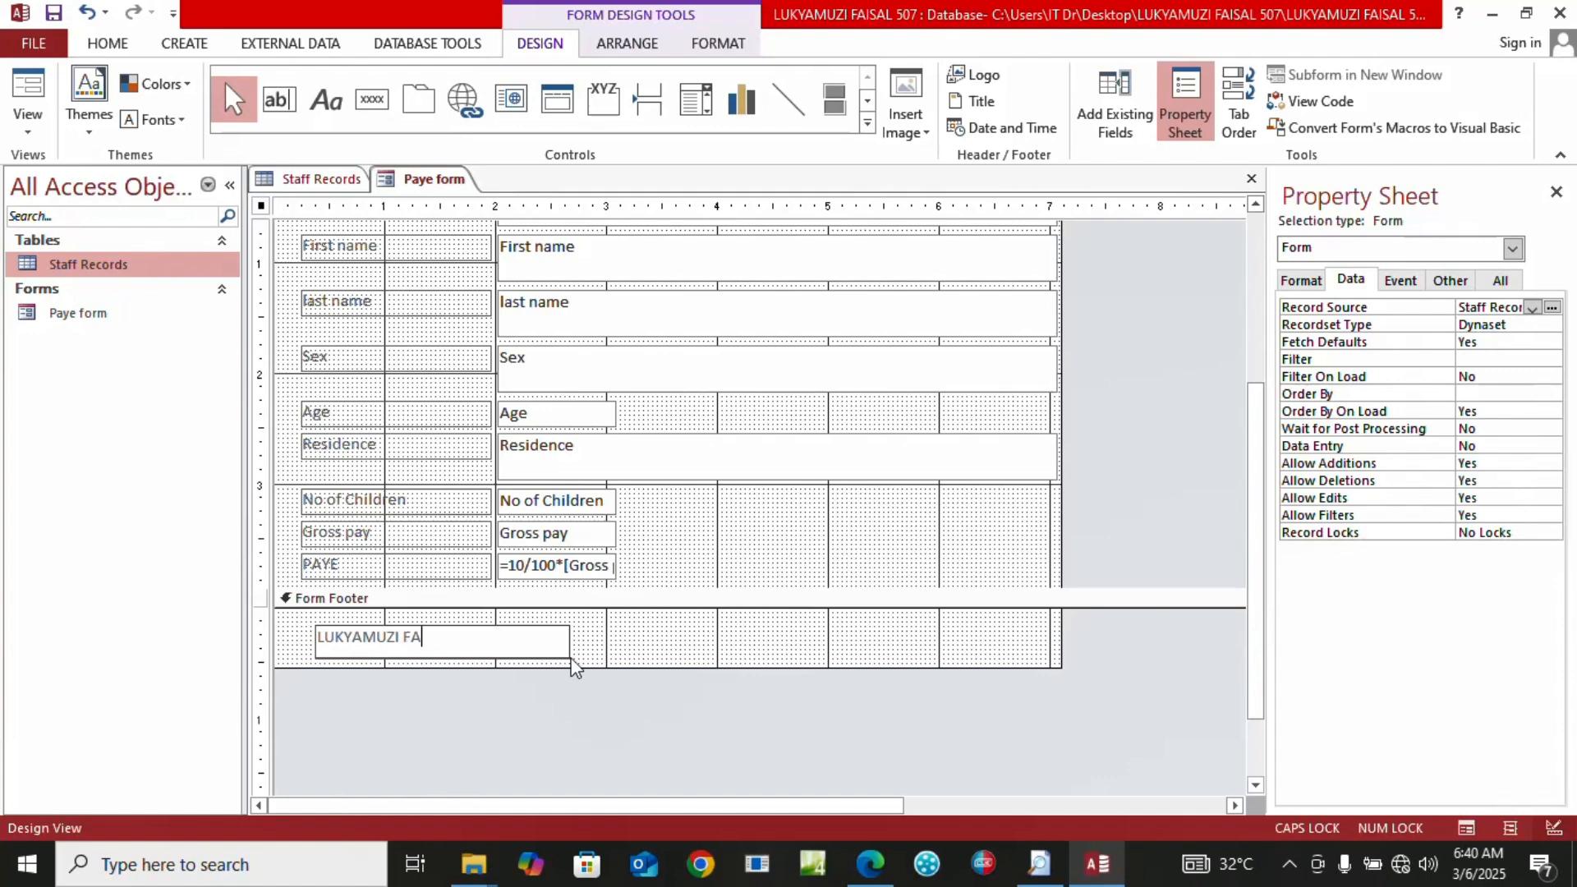
{"action": "left_click", "coordinate": [37, 132]}
Show the Paye form in Form View with its footer, save it, and check the exam's next task
{"action": "left_click", "coordinate": [66, 168]}
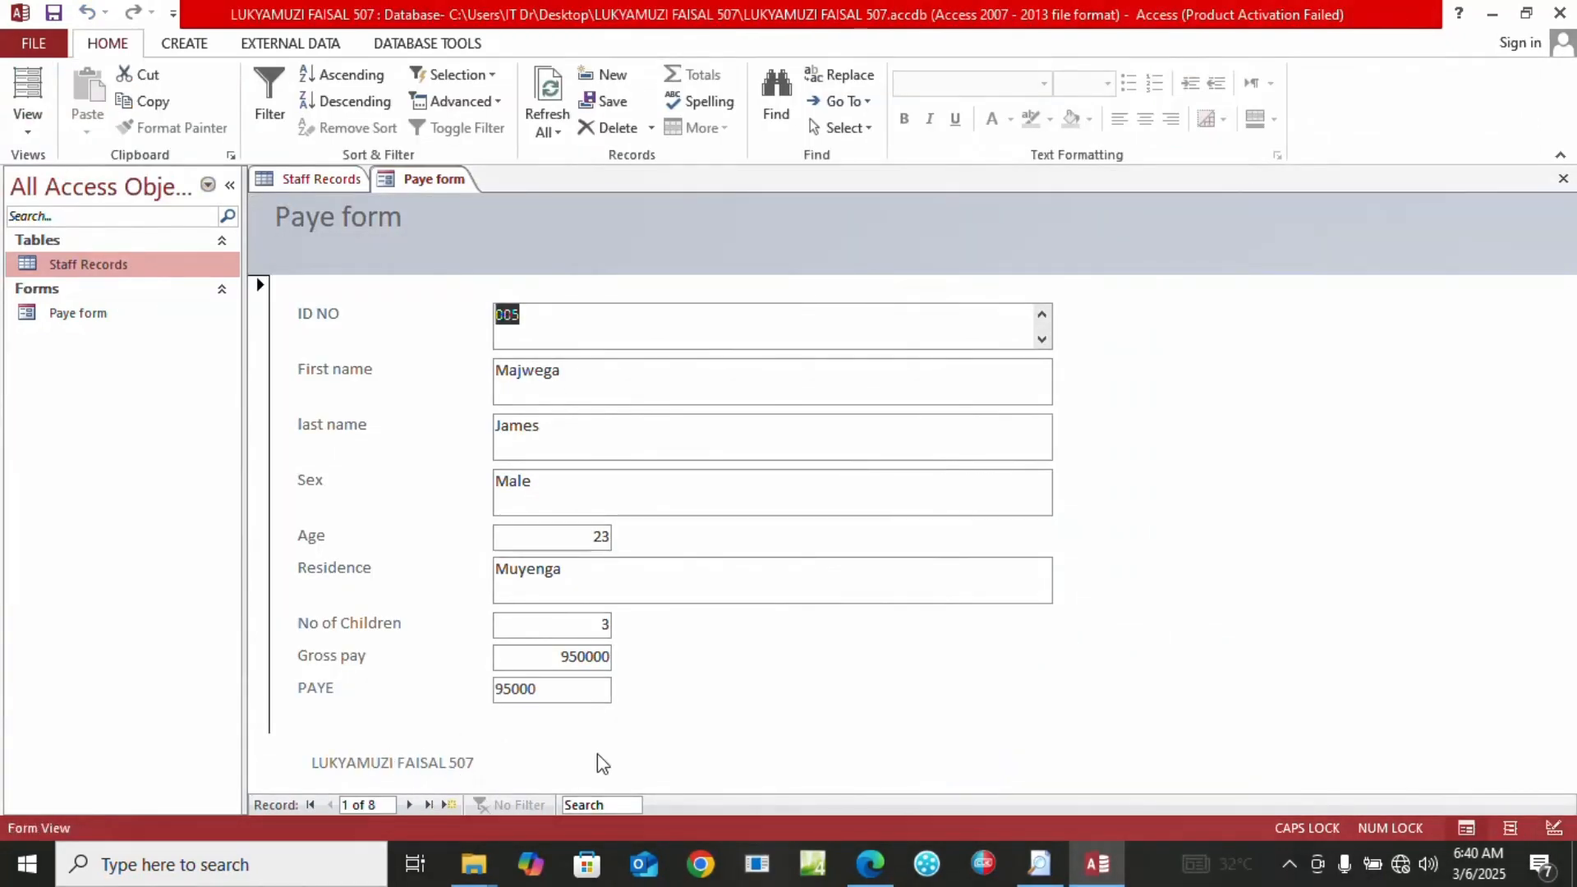
{"action": "left_click", "coordinate": [55, 10]}
{"action": "left_click", "coordinate": [860, 873]}
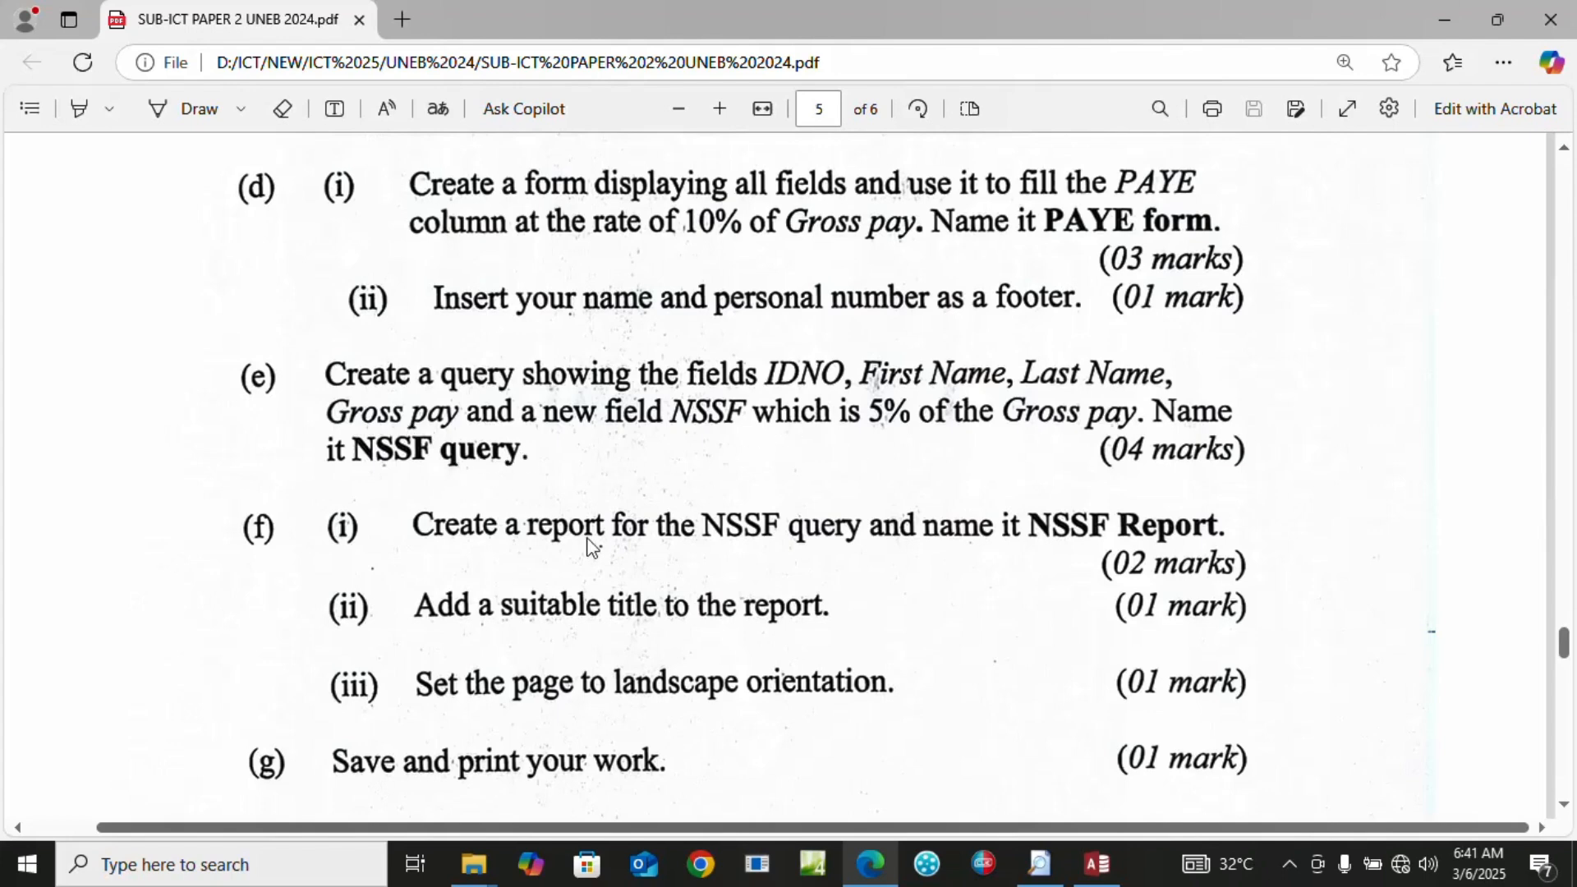
{"action": "left_click", "coordinate": [1088, 868]}
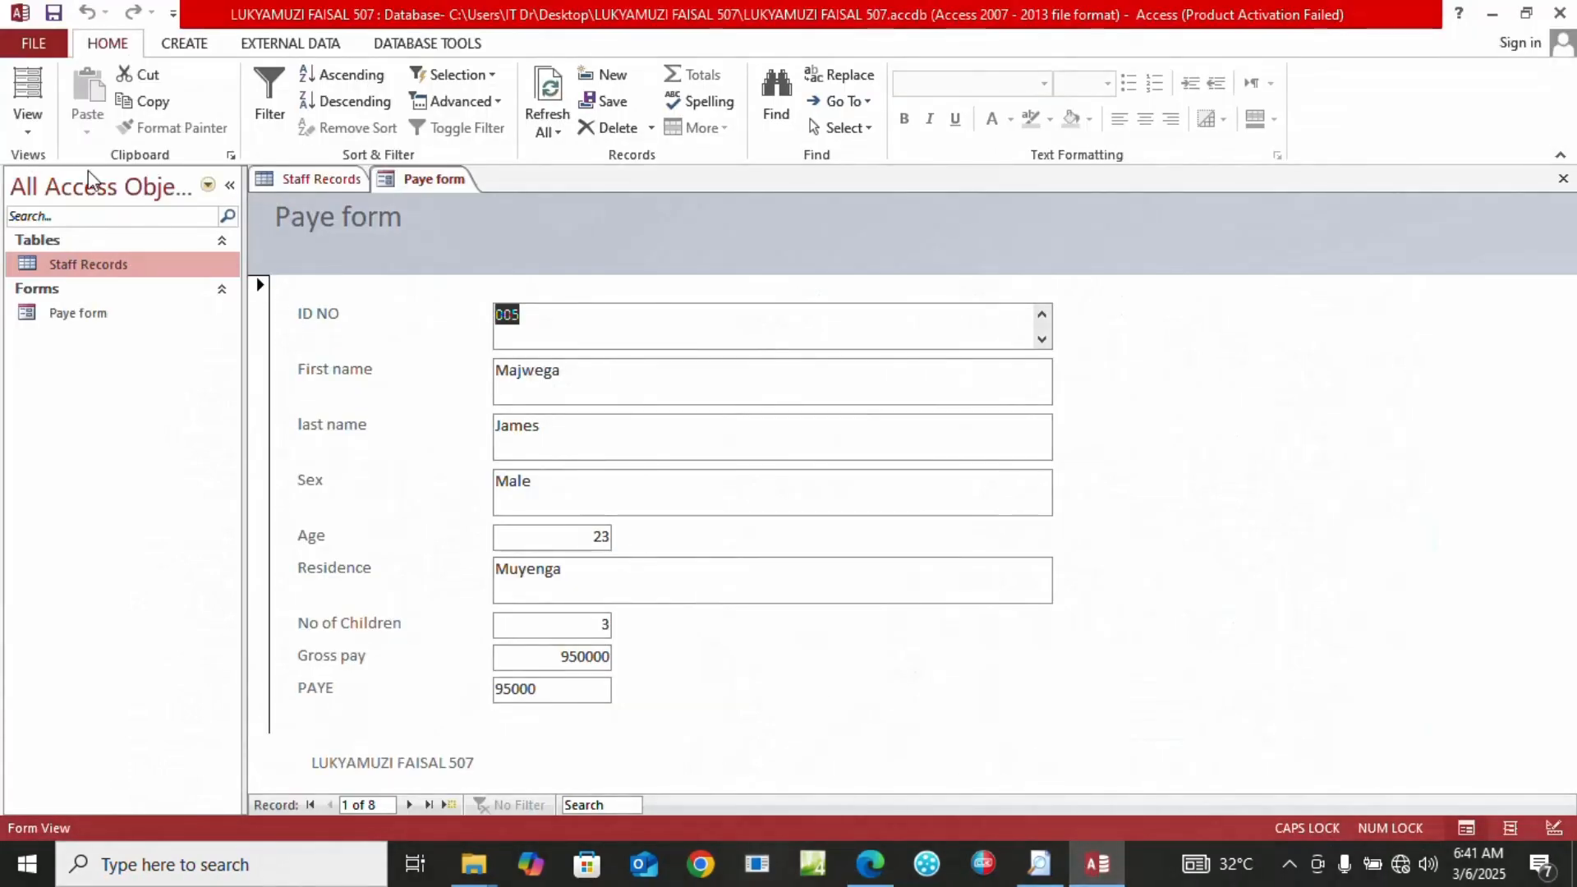
Run the Simple Query Wizard on Staff Records with ID NO, First name, last name and Gross pay
{"action": "left_click", "coordinate": [184, 43]}
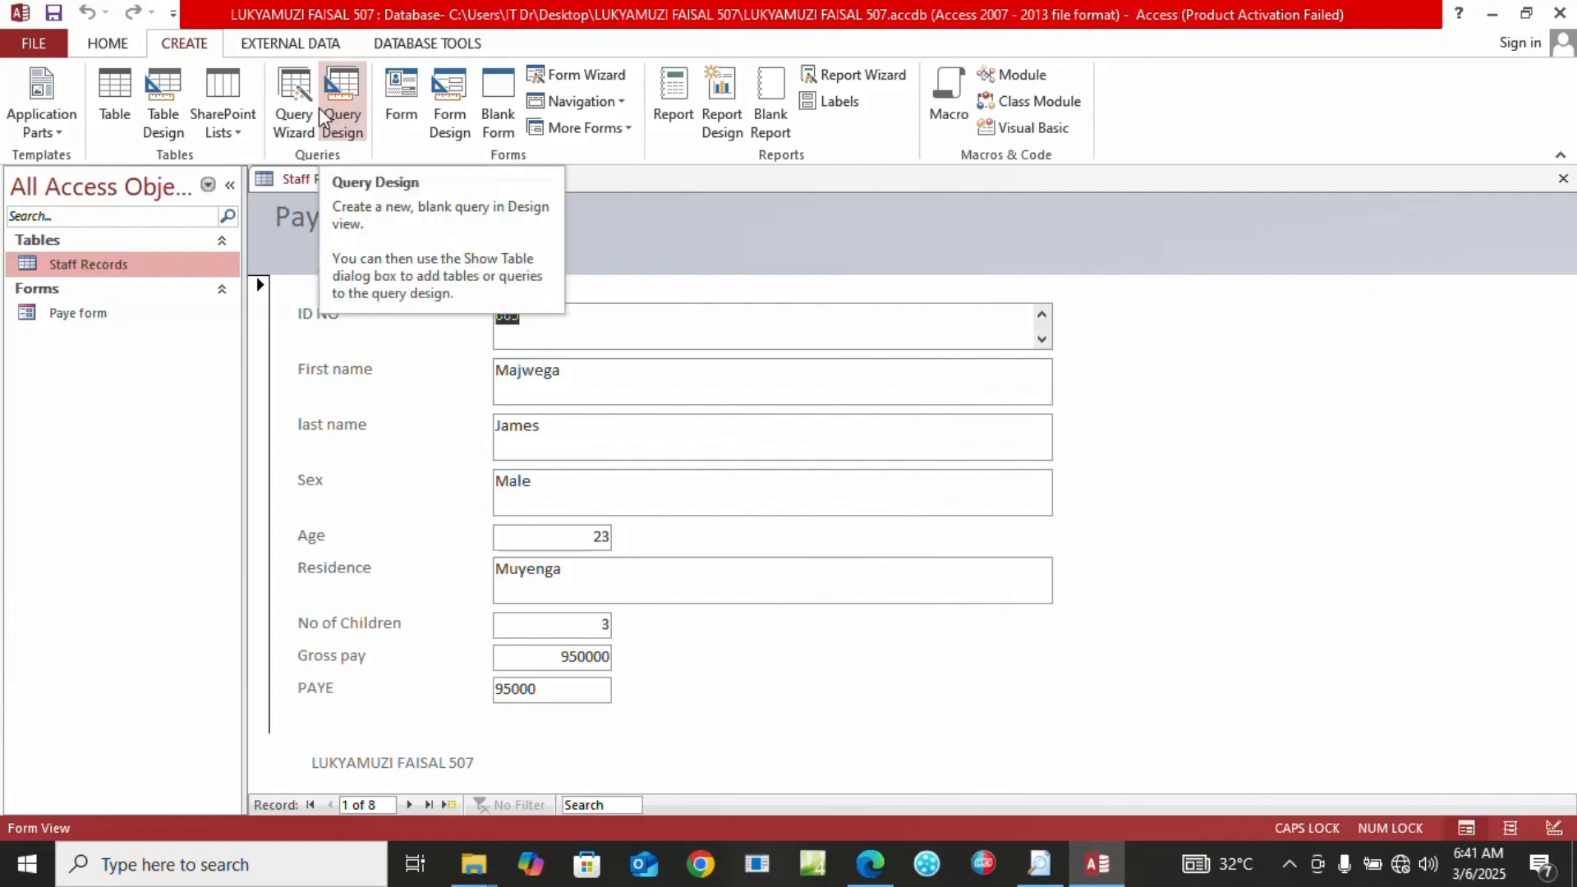
{"action": "left_click", "coordinate": [298, 107]}
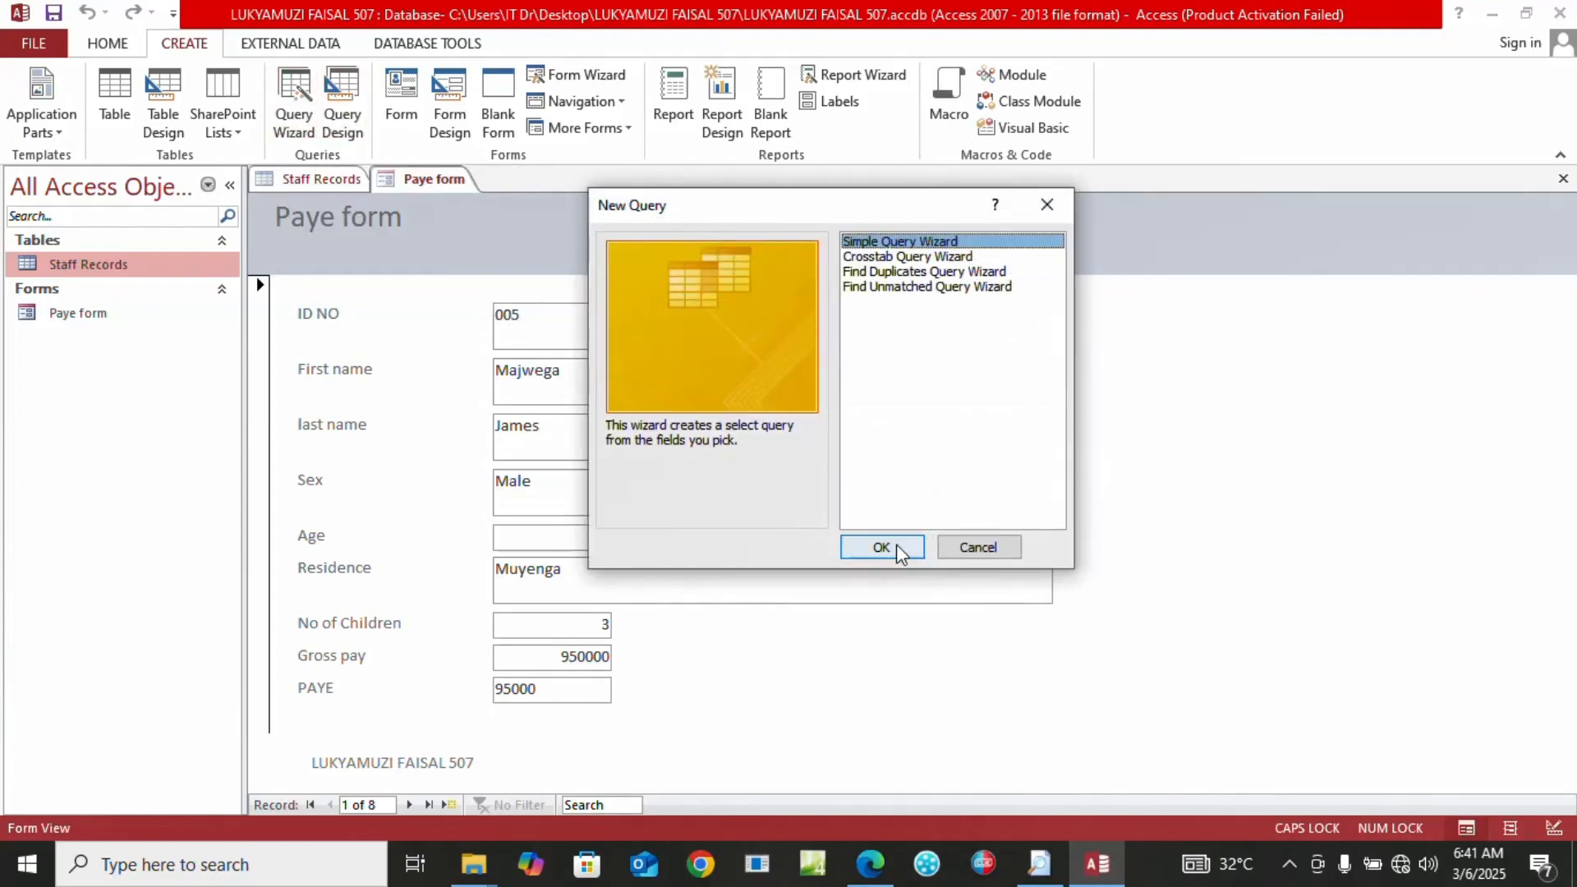
{"action": "left_click", "coordinate": [916, 548]}
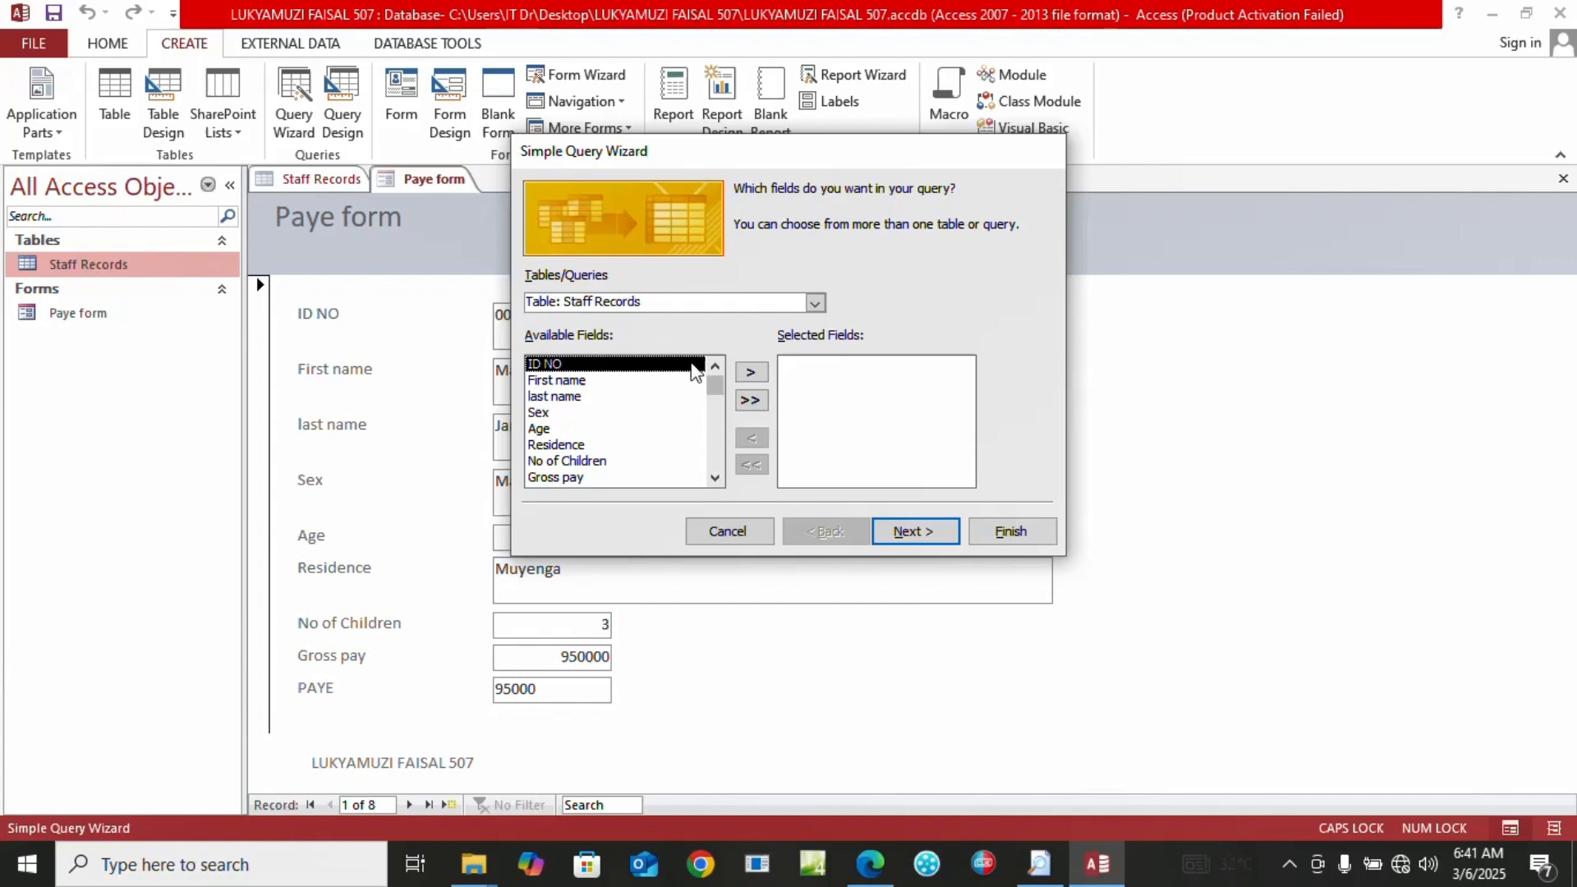
{"action": "left_click", "coordinate": [749, 374]}
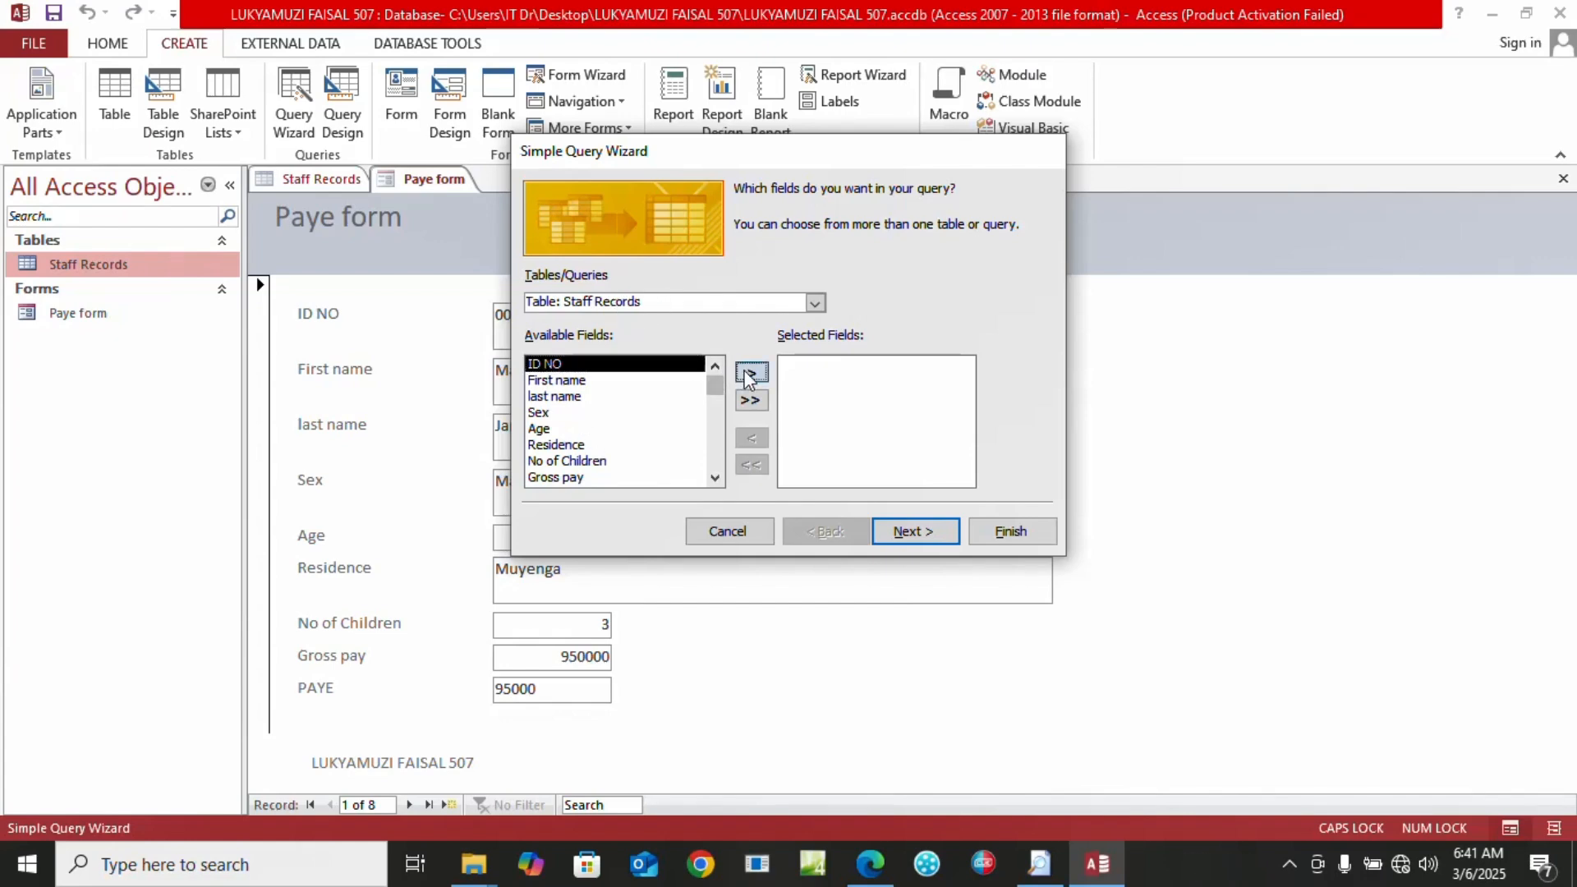
{"action": "left_click", "coordinate": [750, 373]}
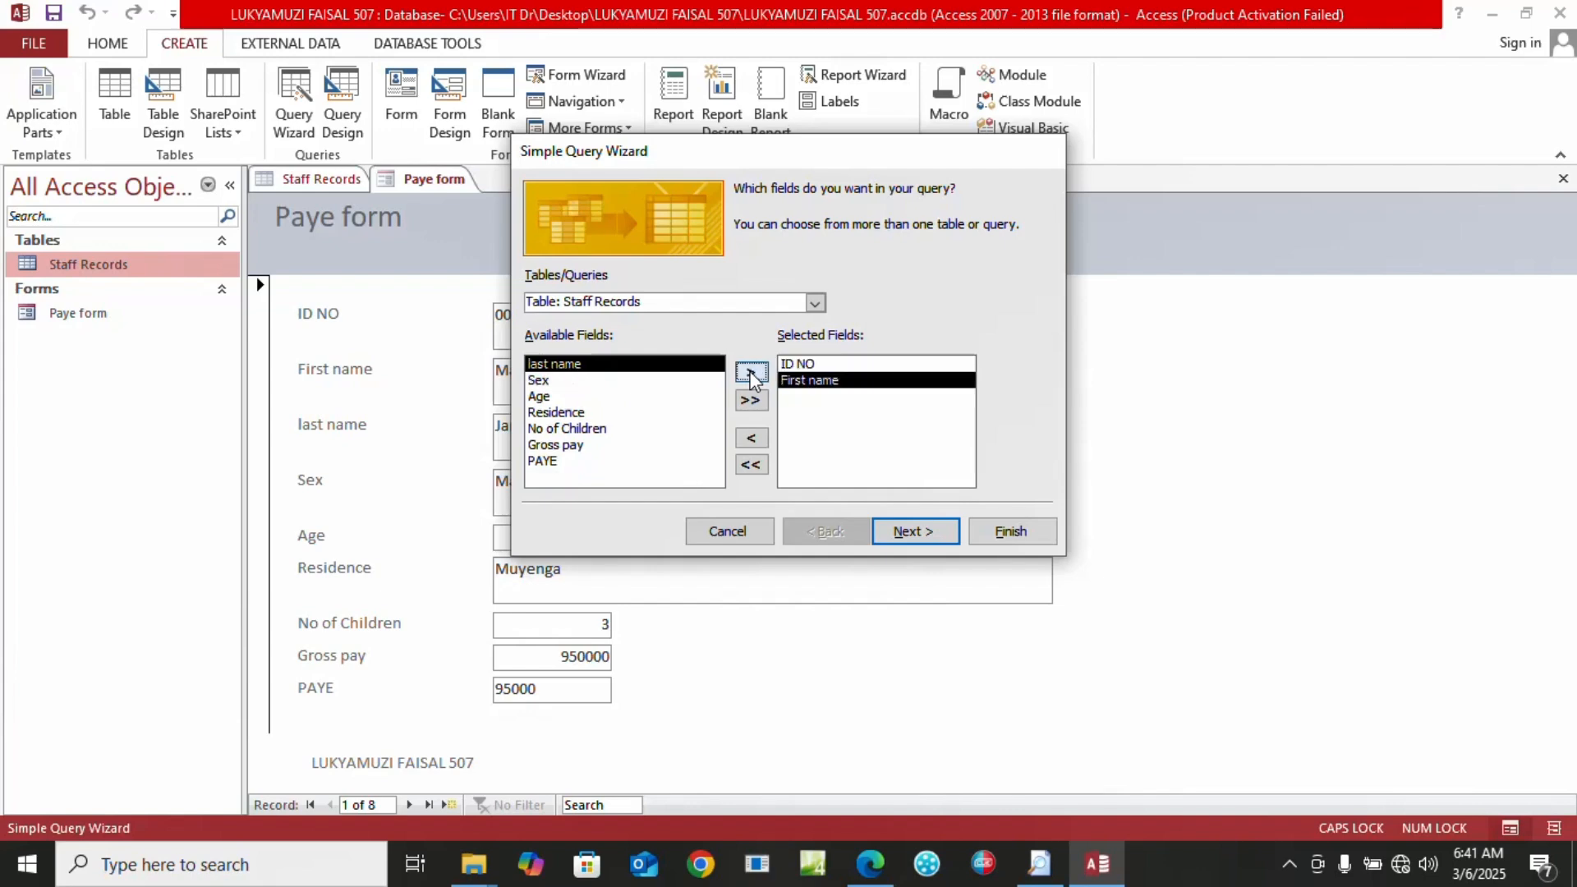
{"action": "left_click", "coordinate": [750, 375]}
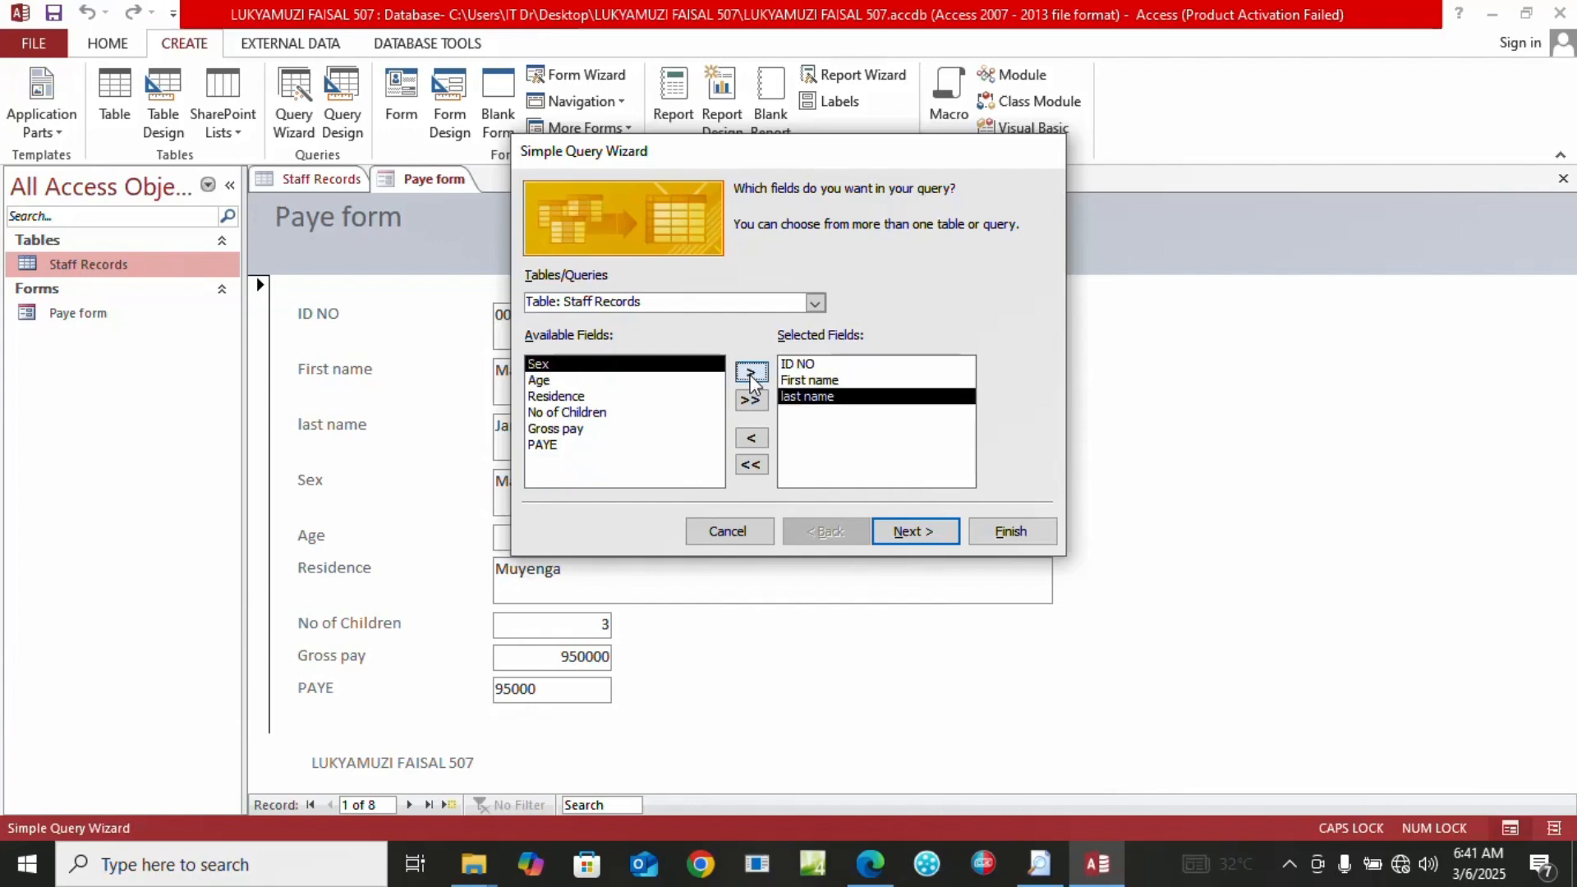
{"action": "left_click", "coordinate": [555, 429]}
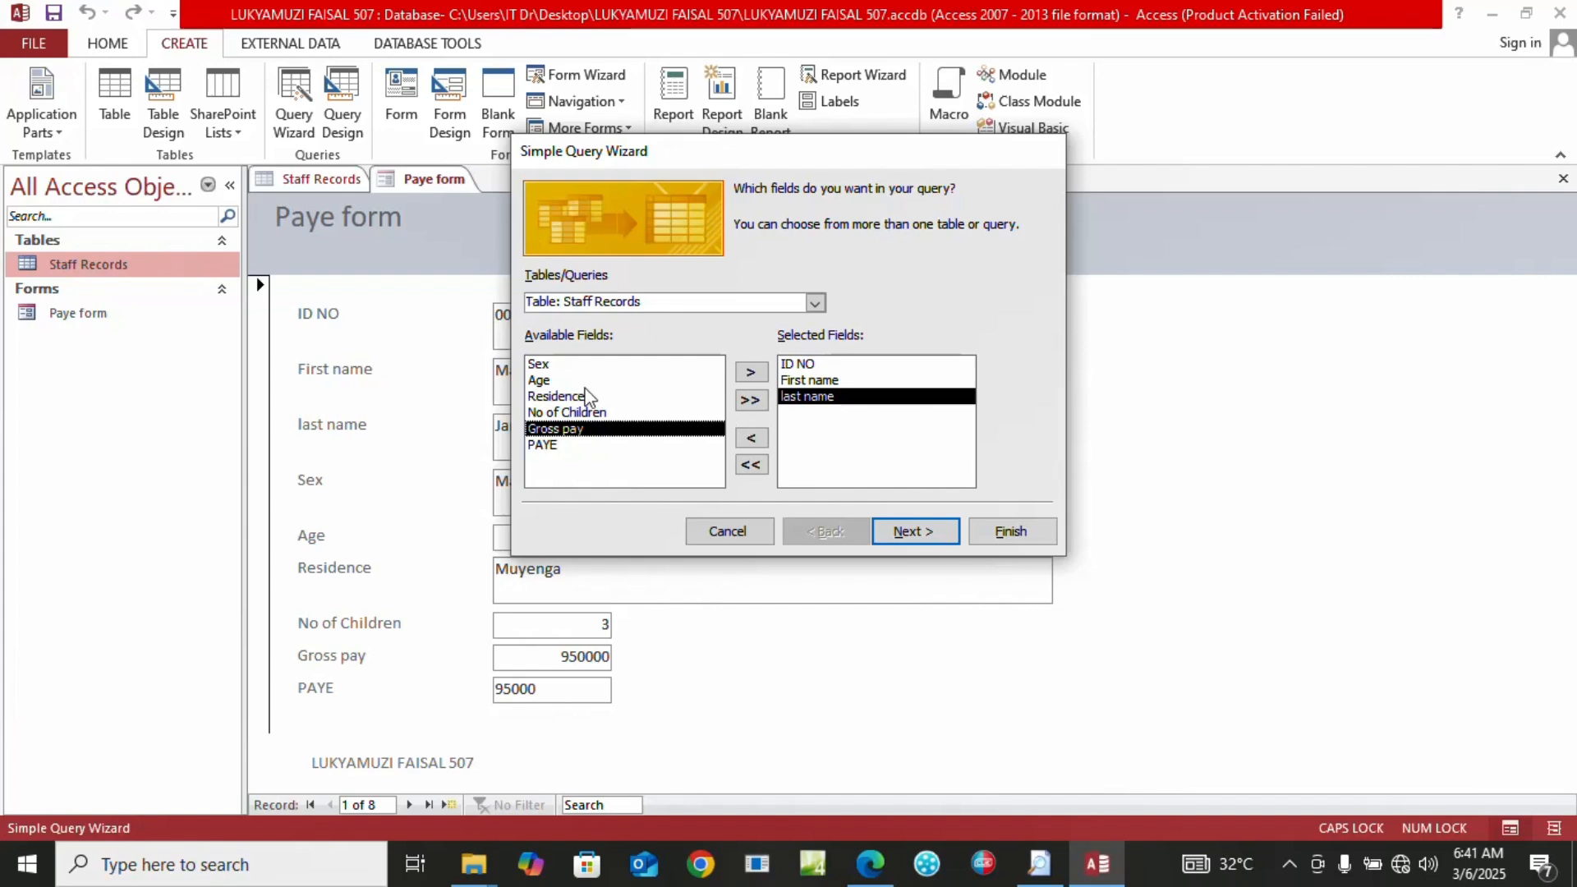
{"action": "left_click", "coordinate": [750, 376]}
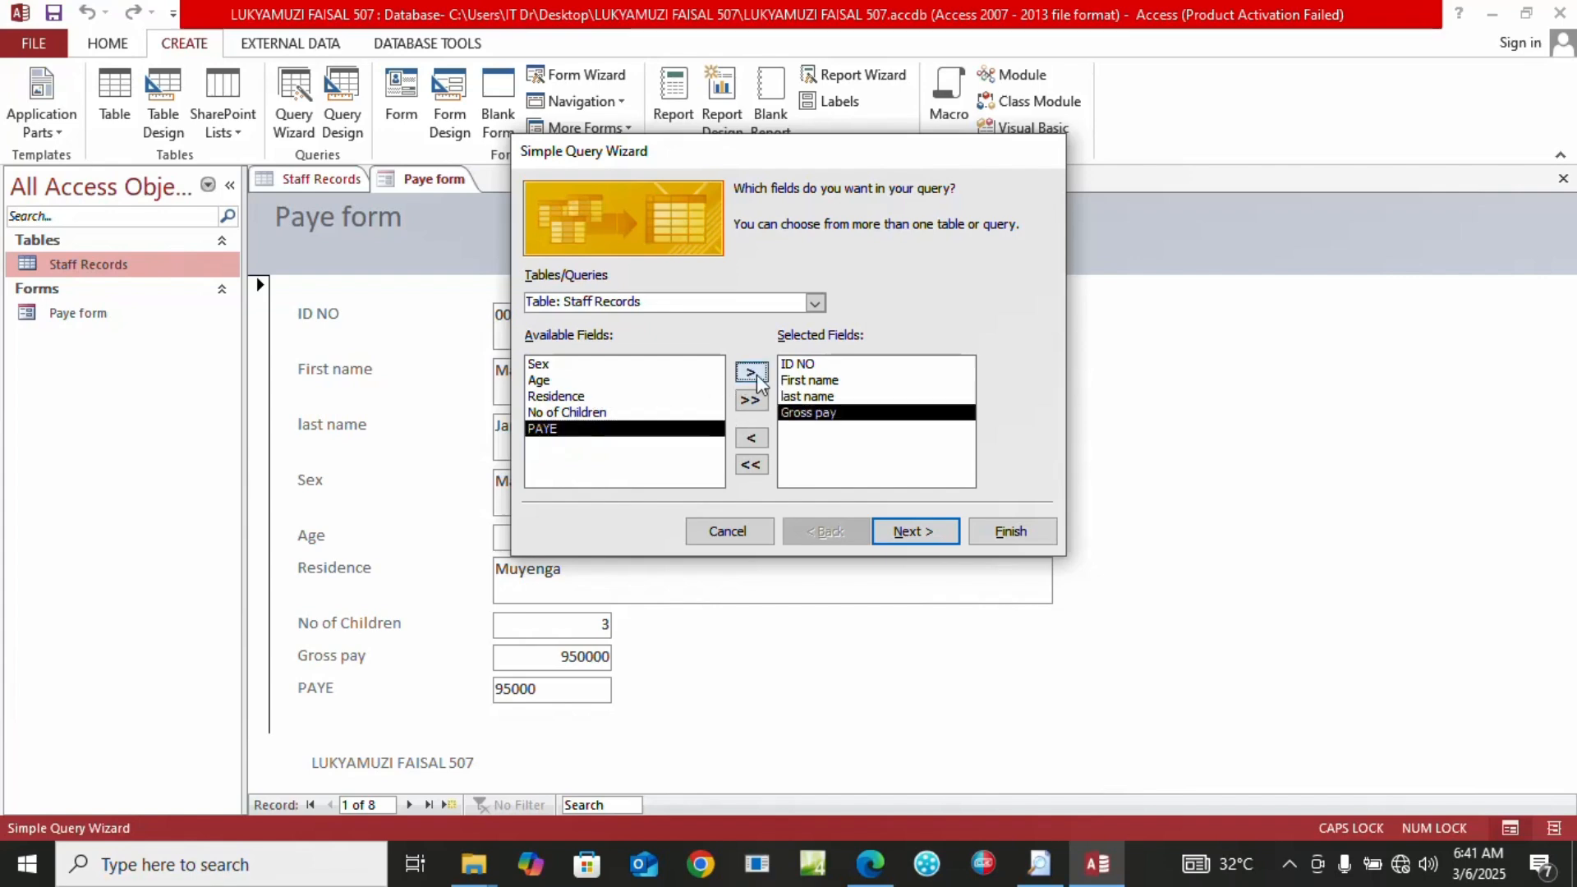
{"action": "left_click", "coordinate": [916, 536]}
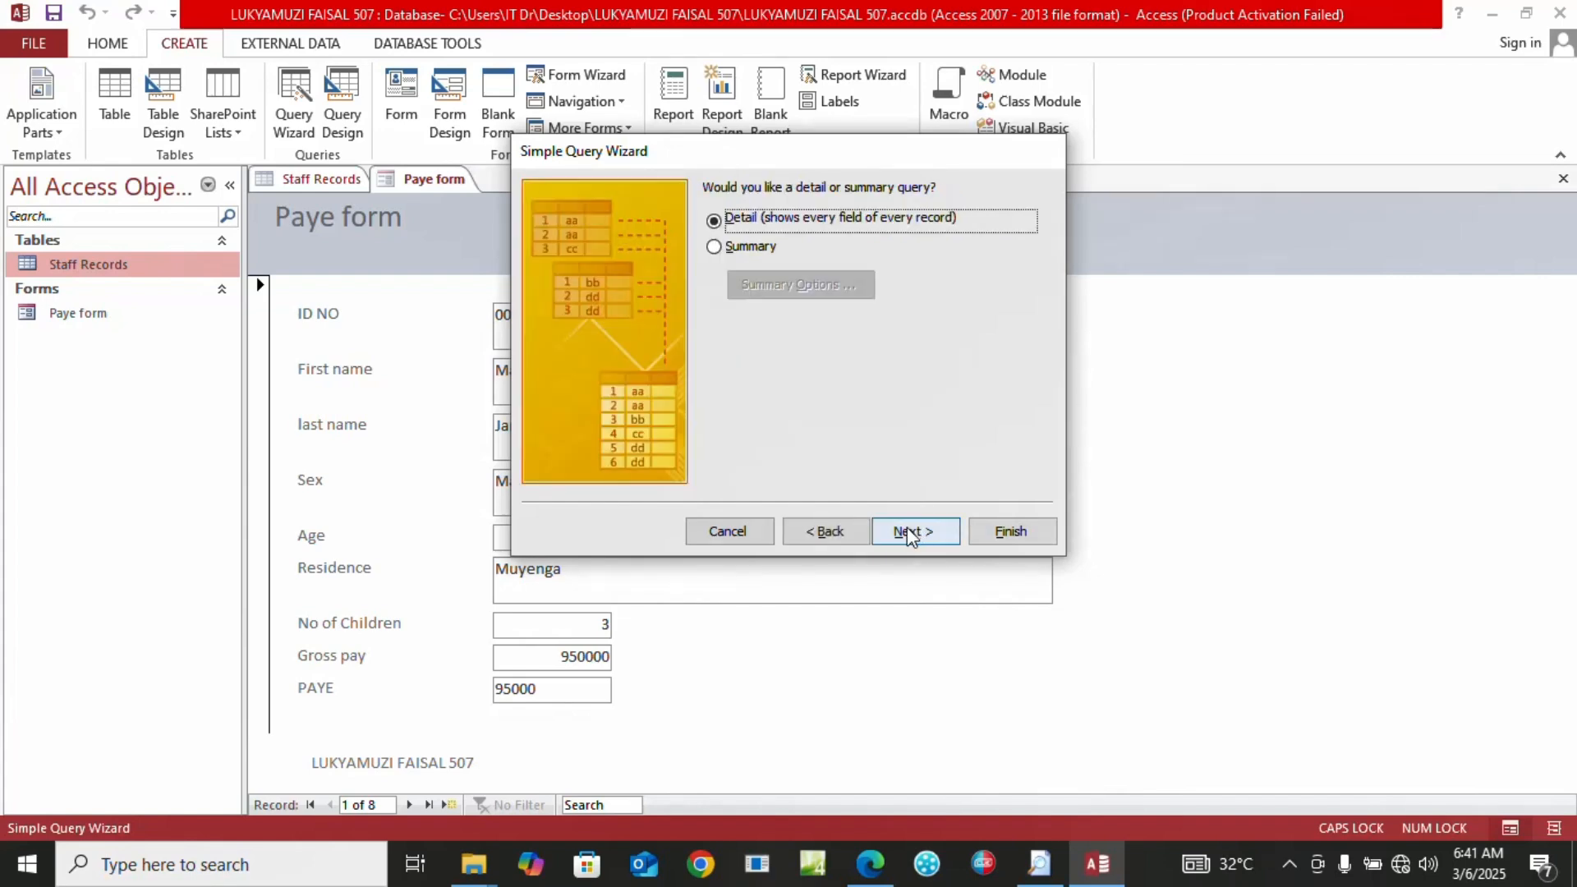
{"action": "left_click", "coordinate": [910, 533]}
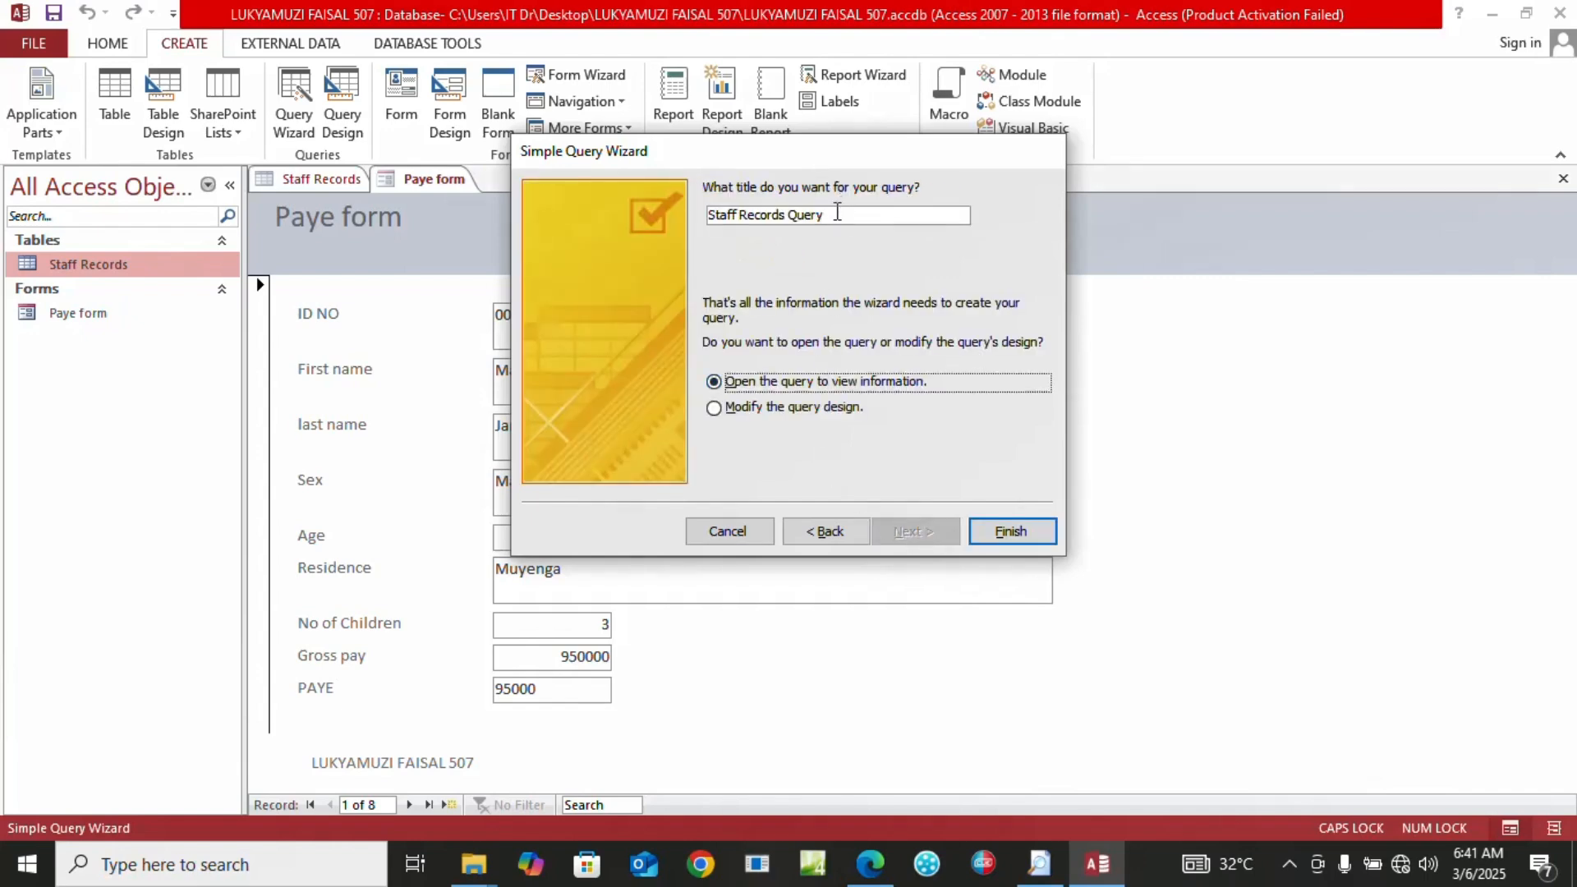
Title the query 'NSSF Query' and finish, opening it in Design View
{"action": "left_click", "coordinate": [836, 212]}
{"action": "left_click_drag", "start_coordinate": [836, 212], "coordinate": [724, 207]}
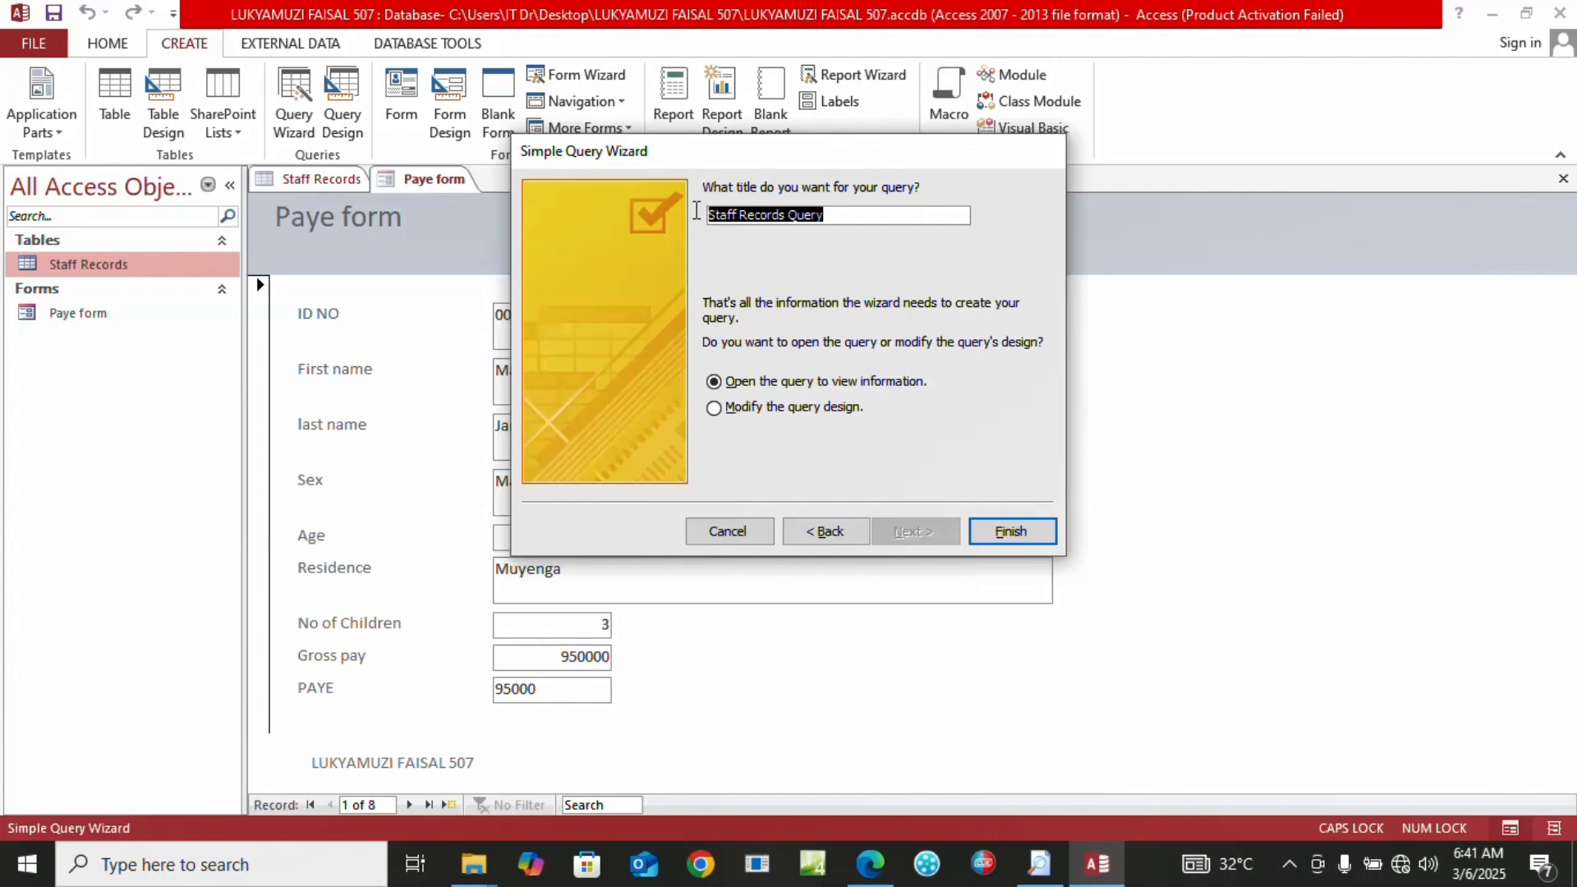
{"action": "type", "text": "NSSF Q"}
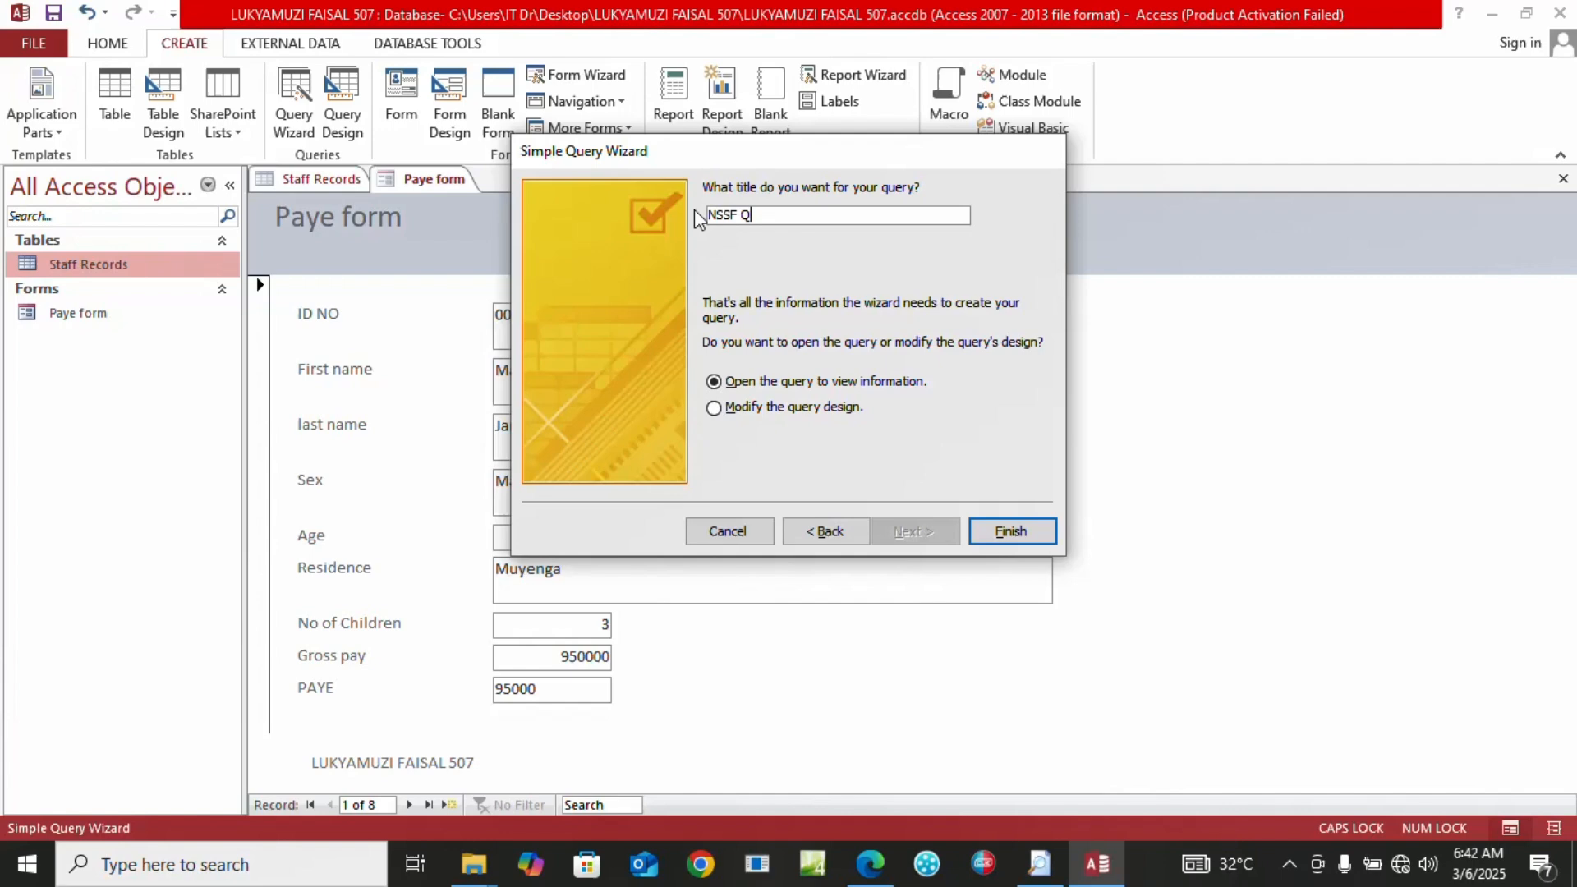
{"action": "key", "text": "Caps_Lock"}
{"action": "left_click", "coordinate": [734, 411]}
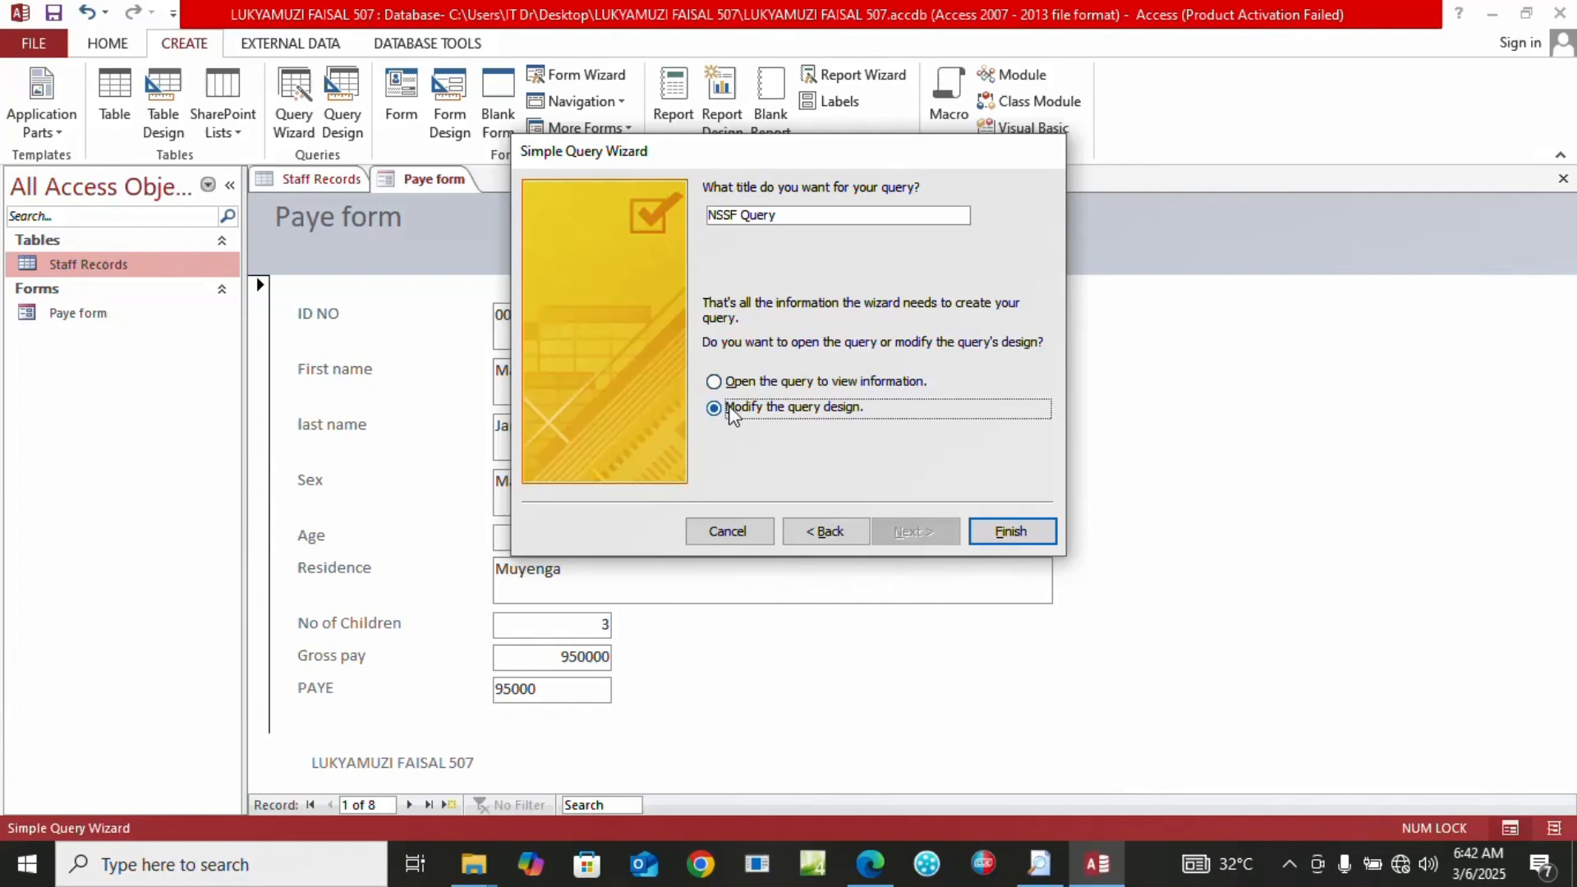
{"action": "left_click", "coordinate": [1038, 536]}
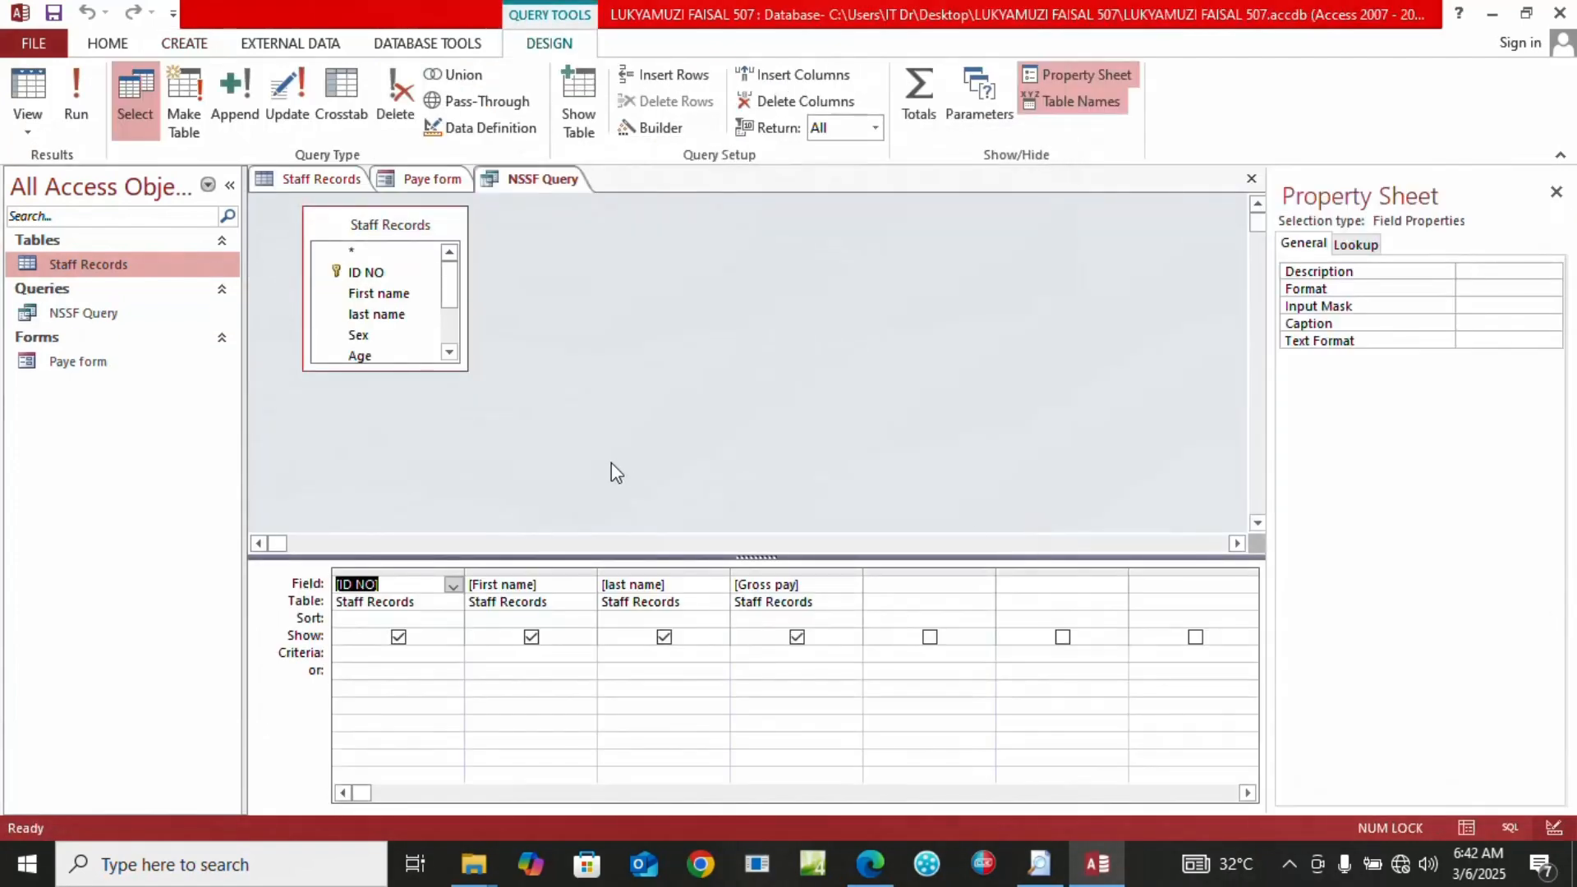
Build the expression Expr1: 5/100*[Gross pay] in the query's empty fifth column
{"action": "left_click", "coordinate": [877, 588]}
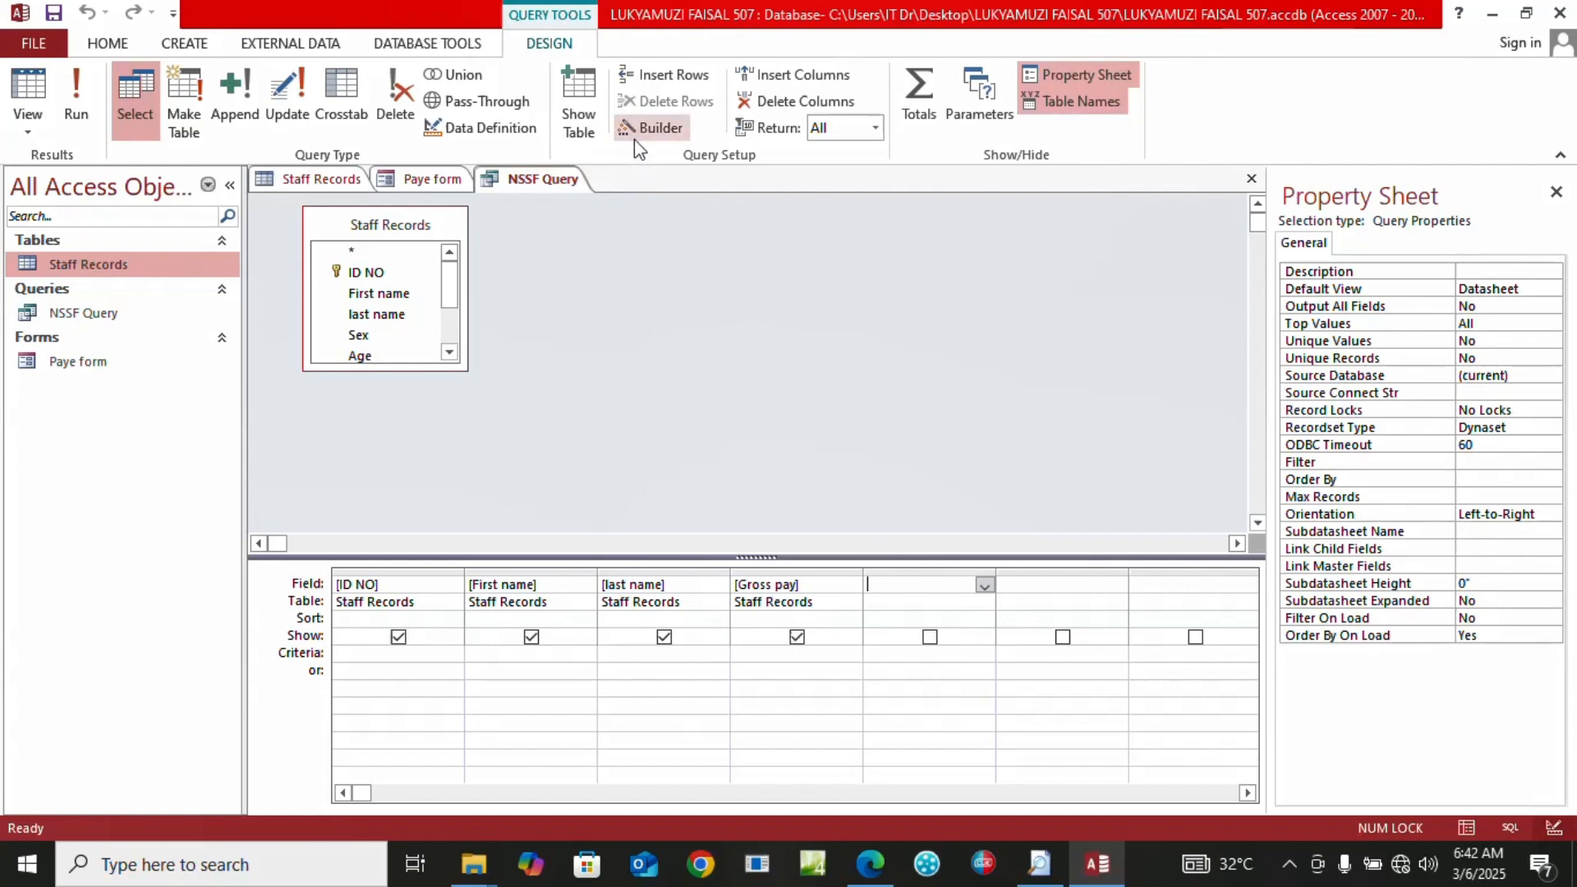
{"action": "right_click", "coordinate": [915, 572]}
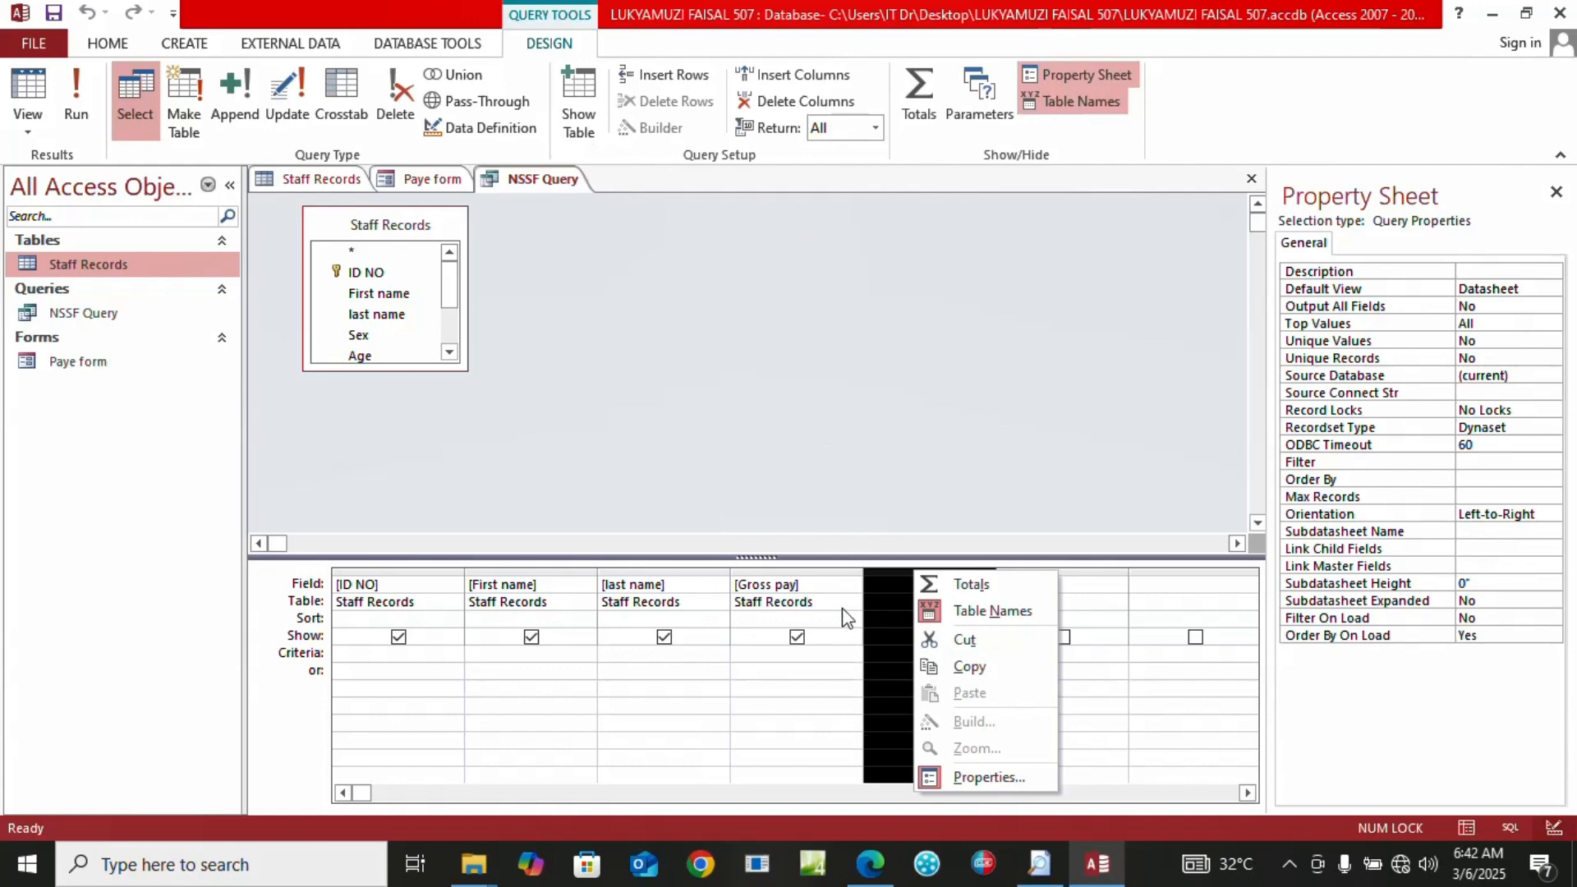
{"action": "left_click", "coordinate": [839, 587]}
{"action": "left_click", "coordinate": [889, 590]}
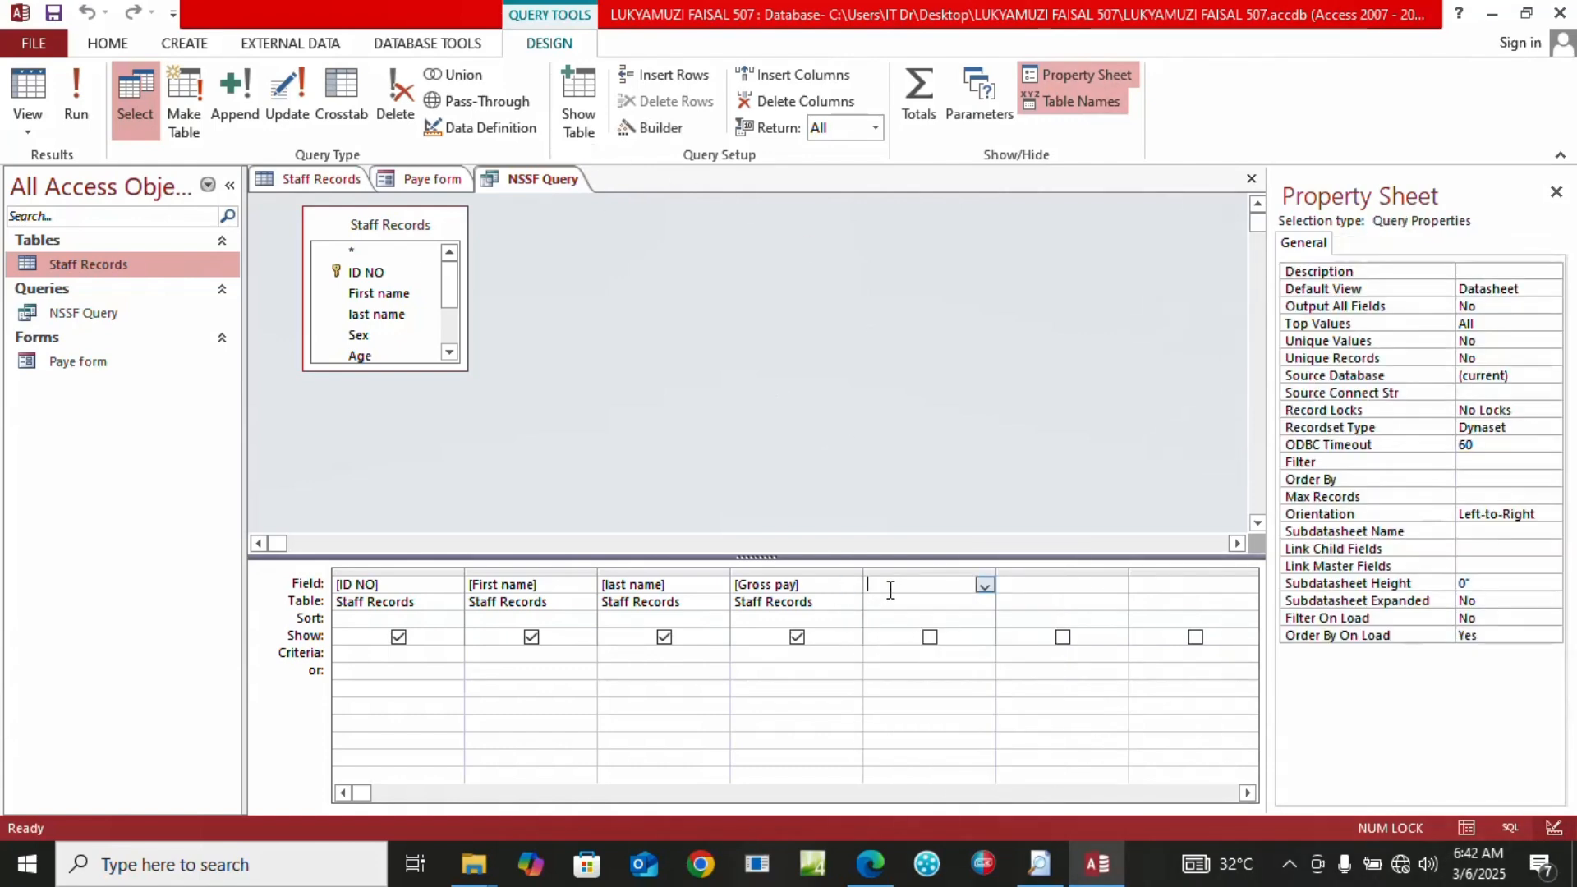
{"action": "left_click", "coordinate": [647, 129]}
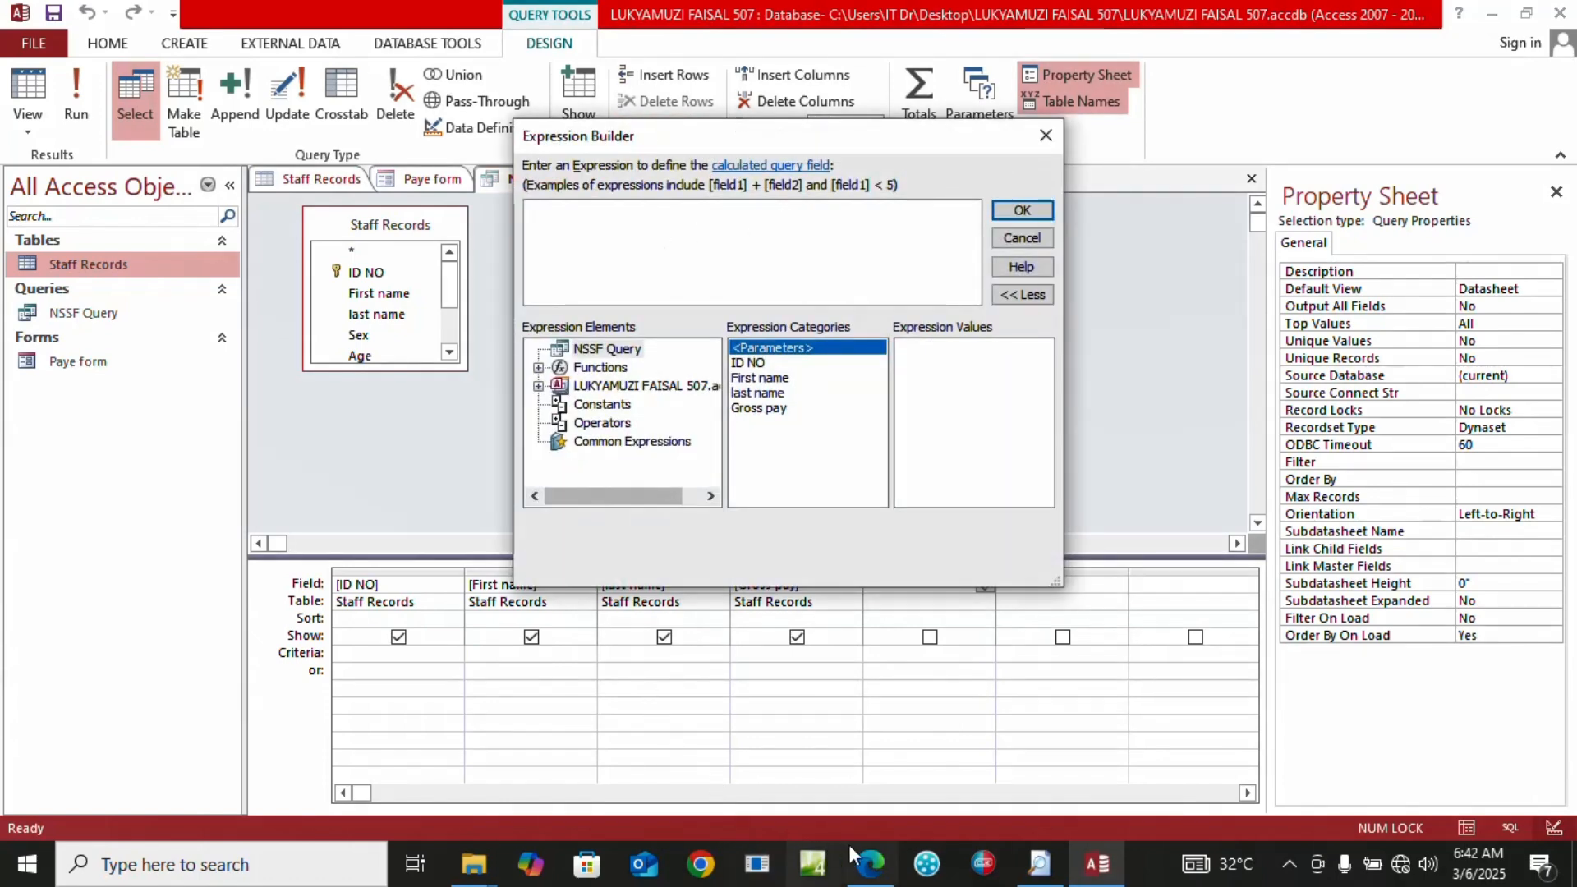
{"action": "left_click", "coordinate": [869, 863]}
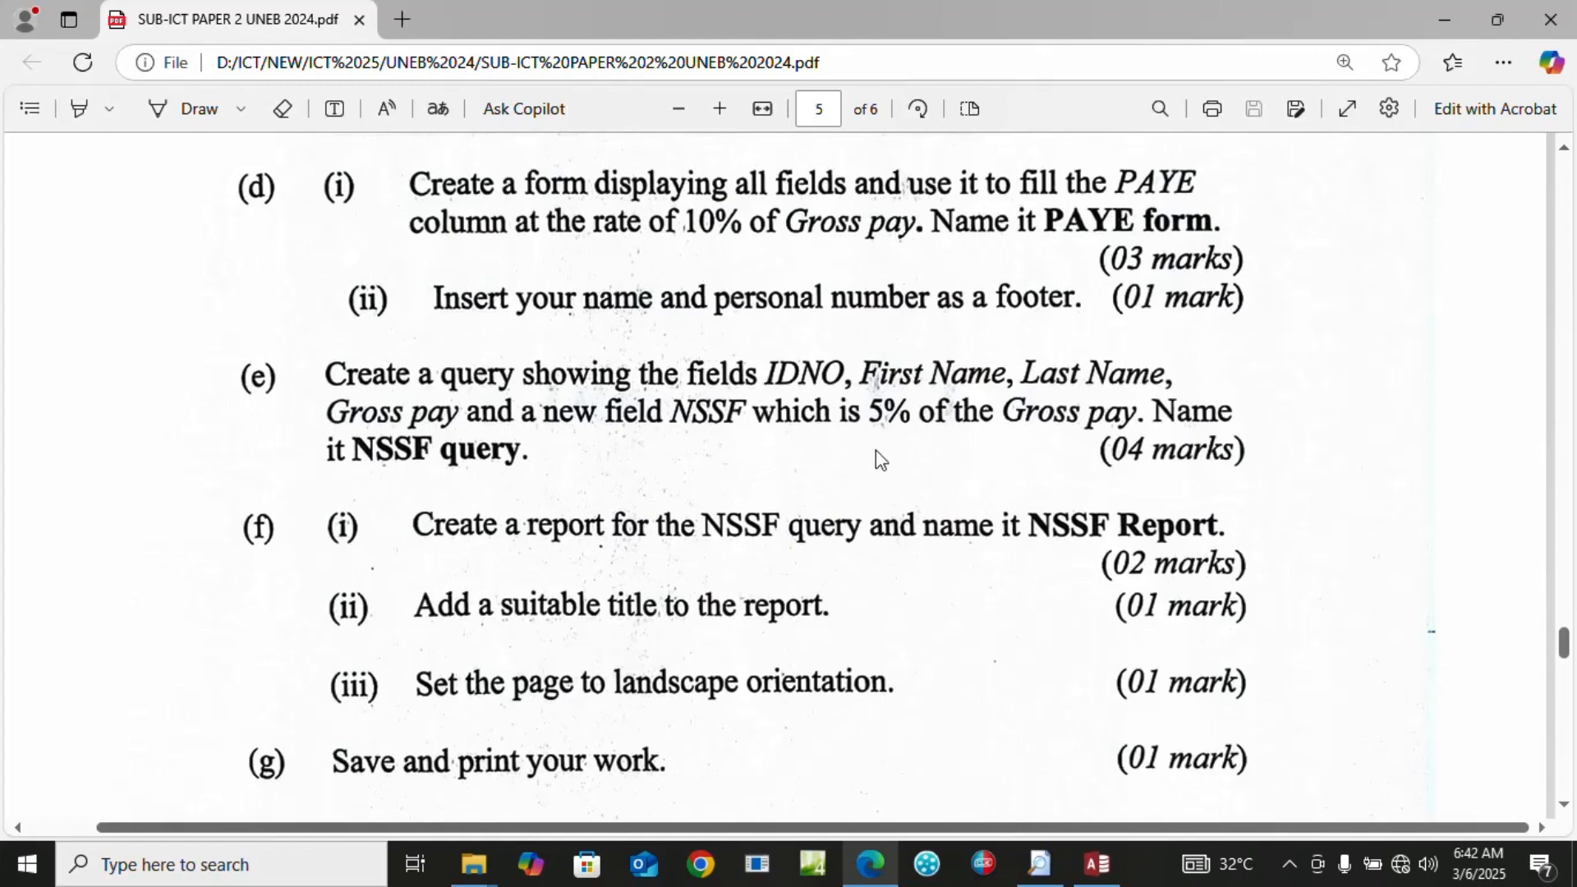
{"action": "left_click", "coordinate": [1093, 867]}
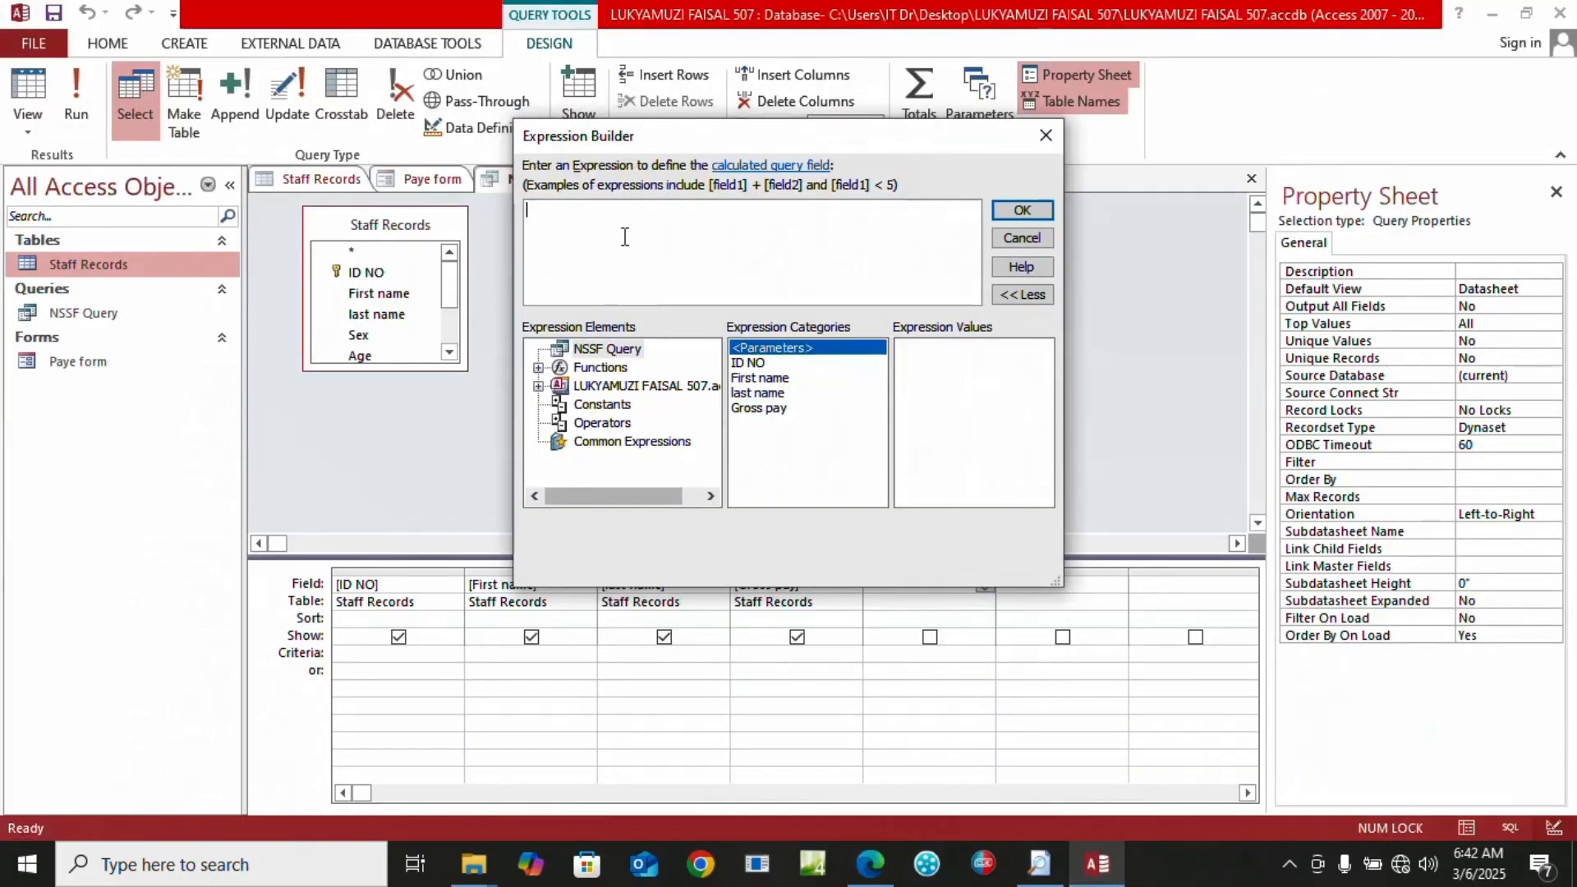
{"action": "type", "text": "5/100*"}
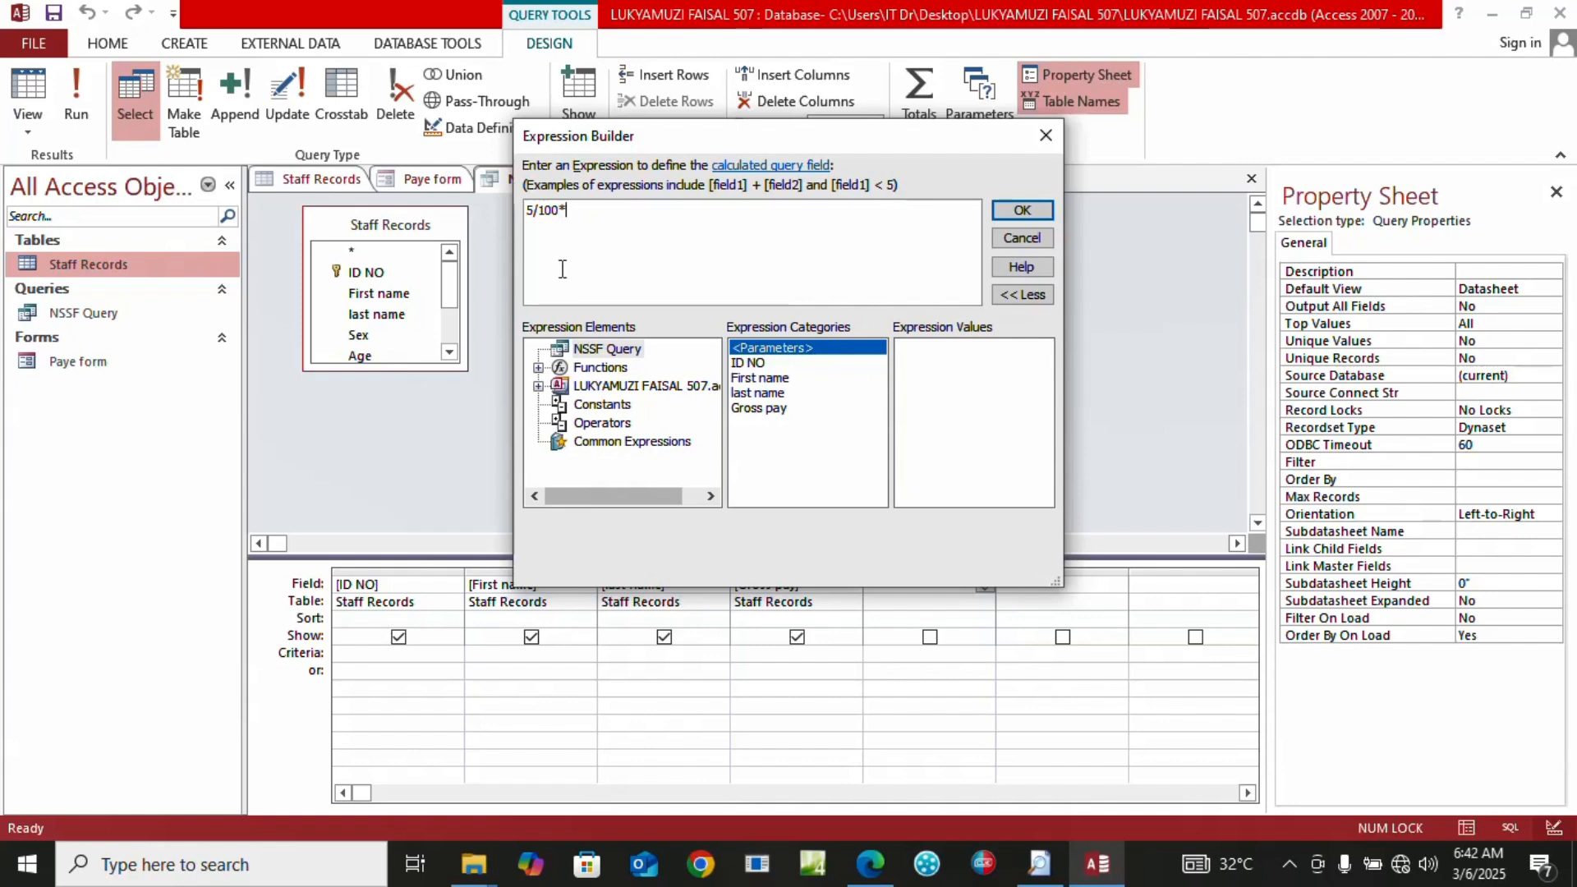
{"action": "double_click", "coordinate": [772, 410]}
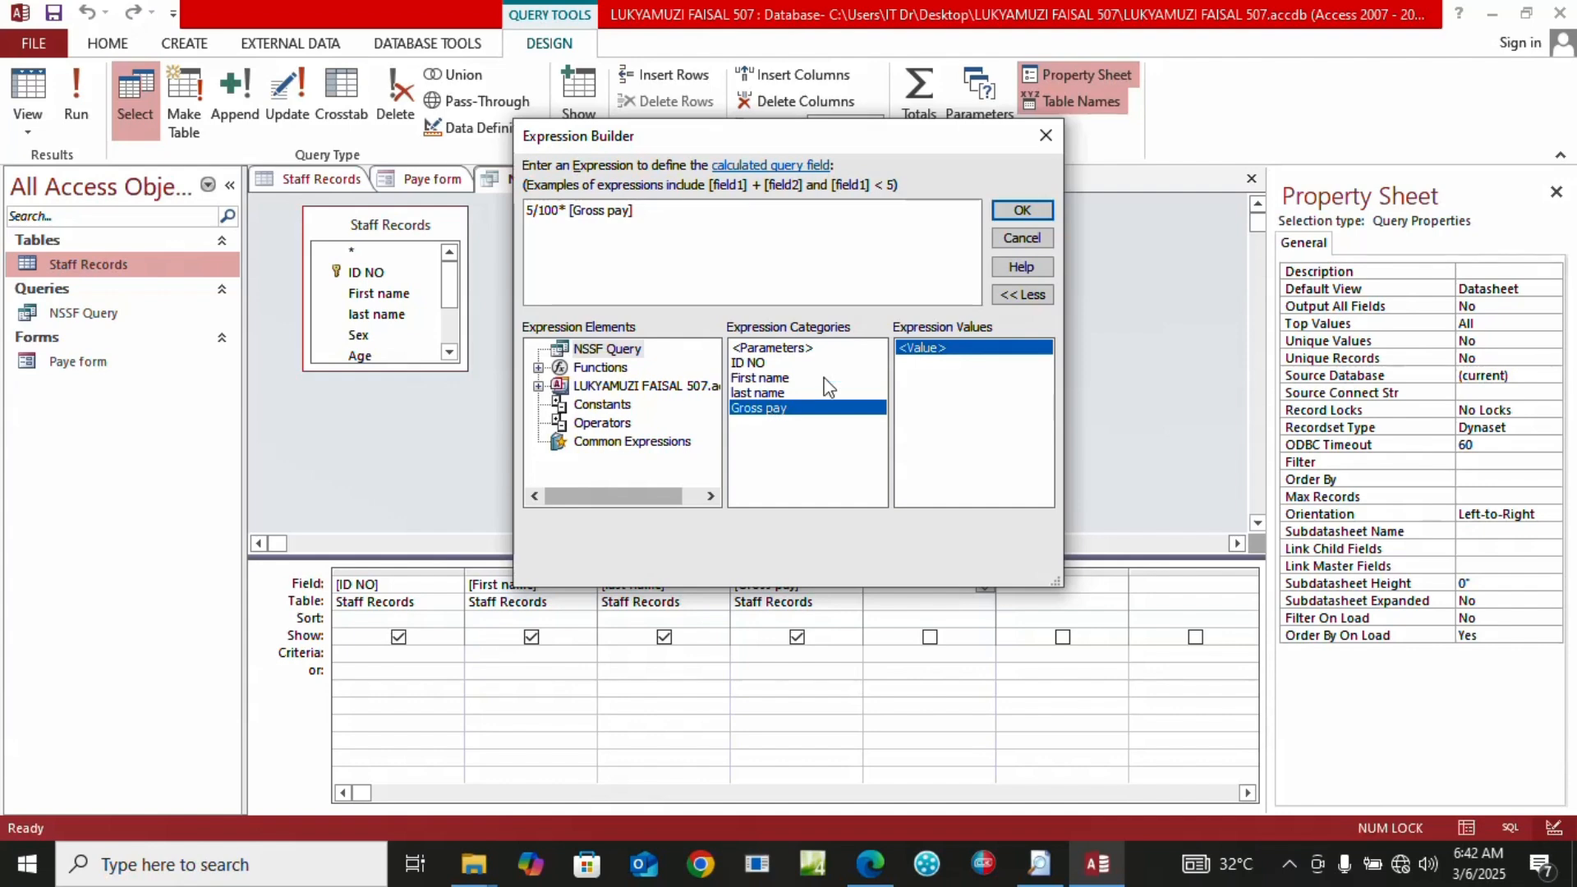
{"action": "left_click", "coordinate": [1019, 210]}
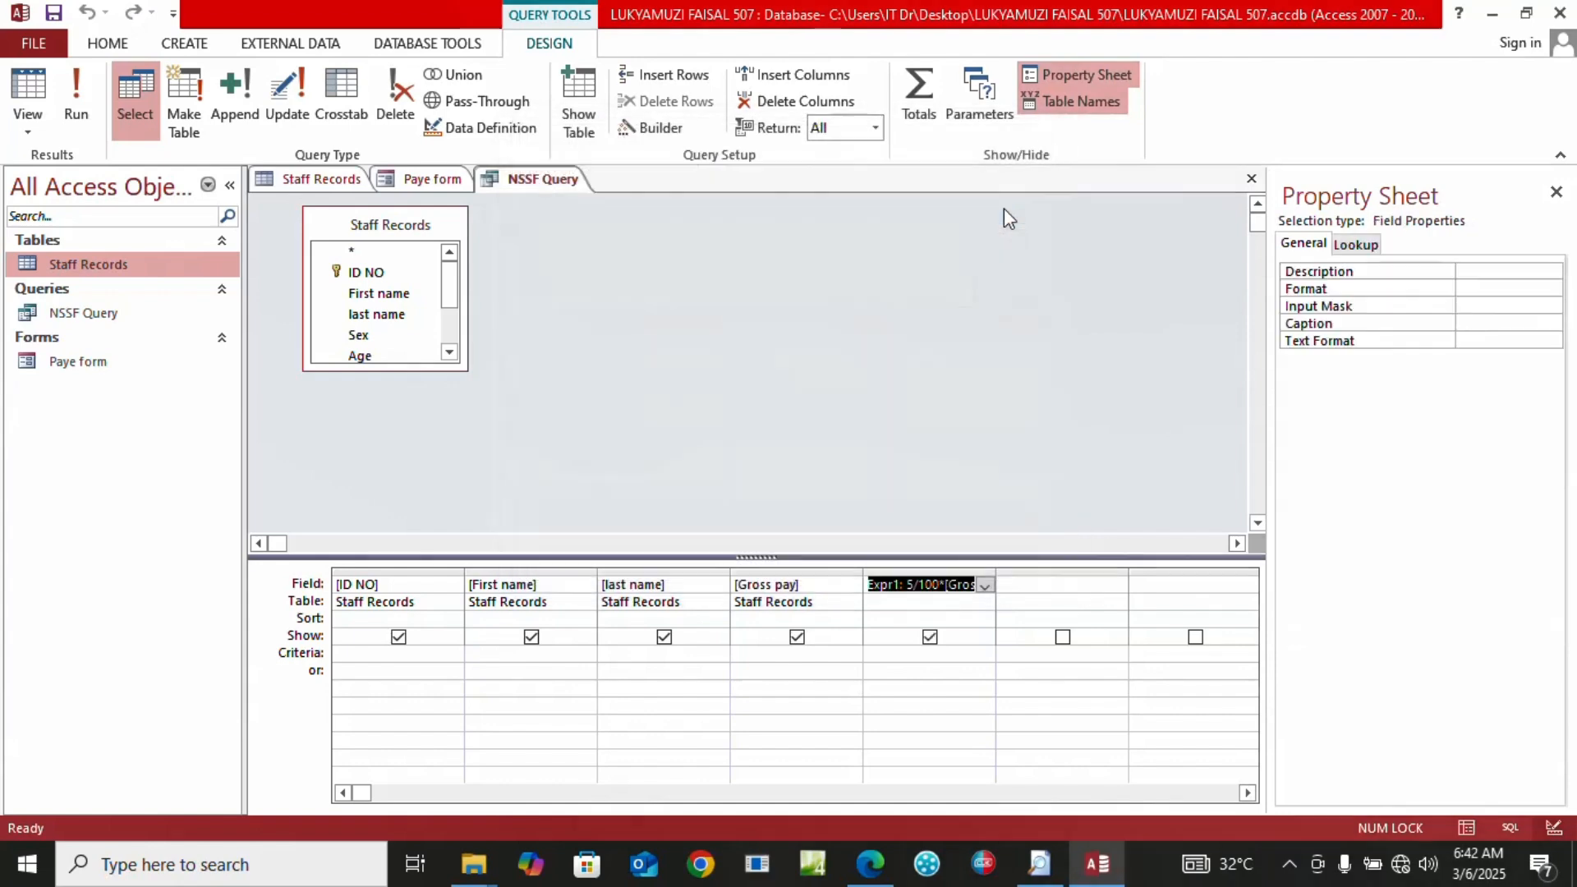
Rename the fifth field from Expr1 to NSSF and run the query to show NSSF amounts
{"action": "left_click", "coordinate": [901, 582]}
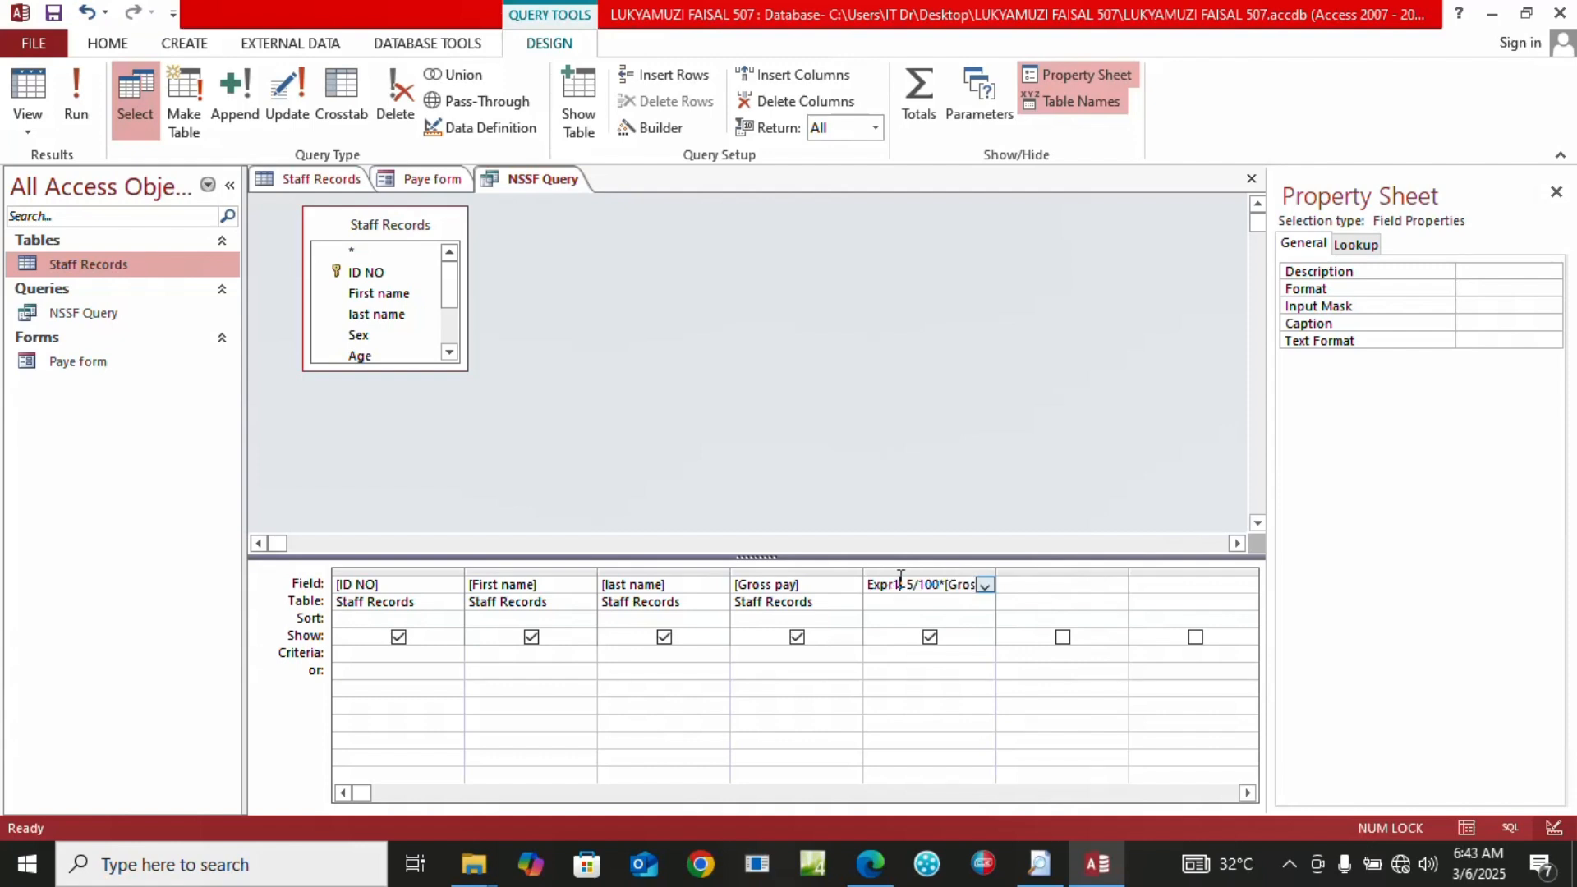
{"action": "key", "text": "BackSpace"}
{"action": "key", "text": "BackSpace"}
{"action": "key", "text": "BackSpace"}
{"action": "key", "text": "BackSpace"}
{"action": "key", "text": "BackSpace"}
{"action": "key", "text": "BackSpace"}
{"action": "key", "text": "Caps_Lock"}
{"action": "type", "text": "NSS"}
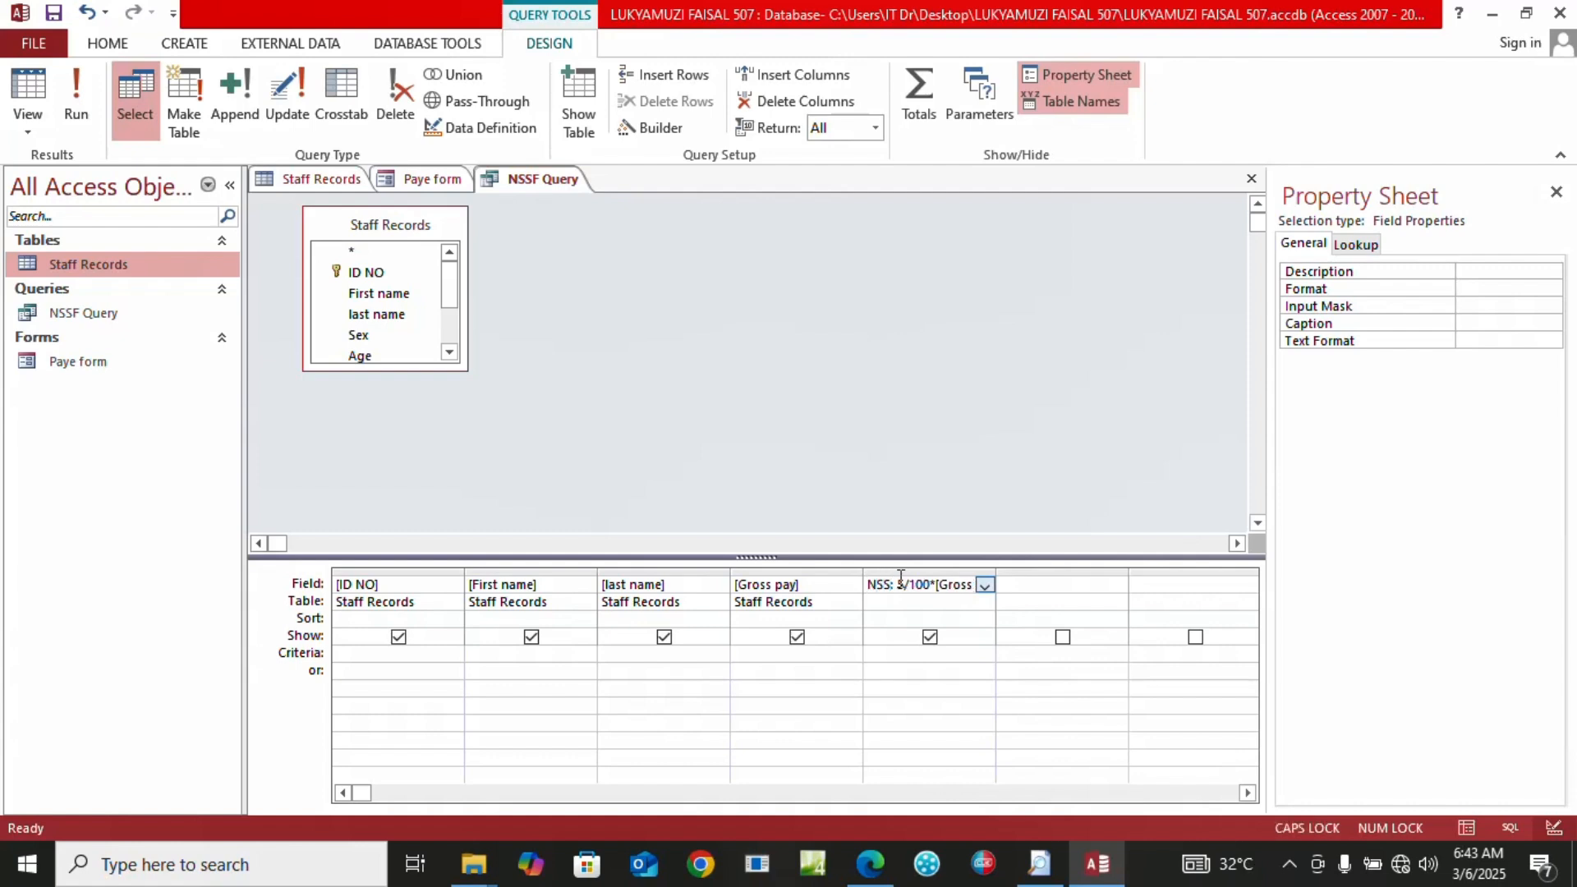
{"action": "type", "text": "F"}
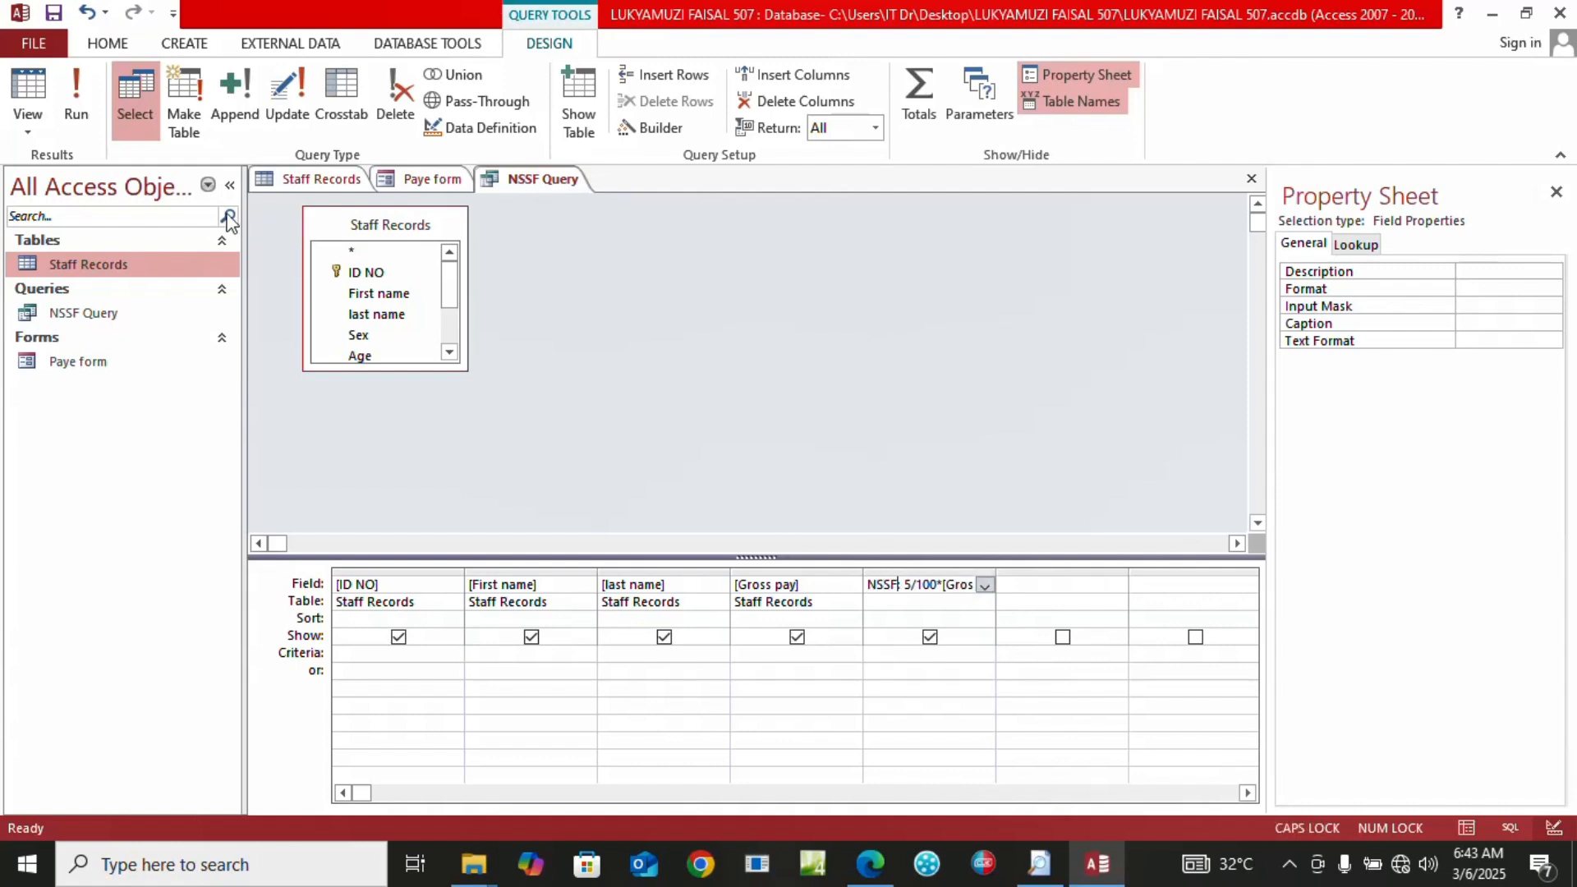
{"action": "left_click", "coordinate": [85, 96]}
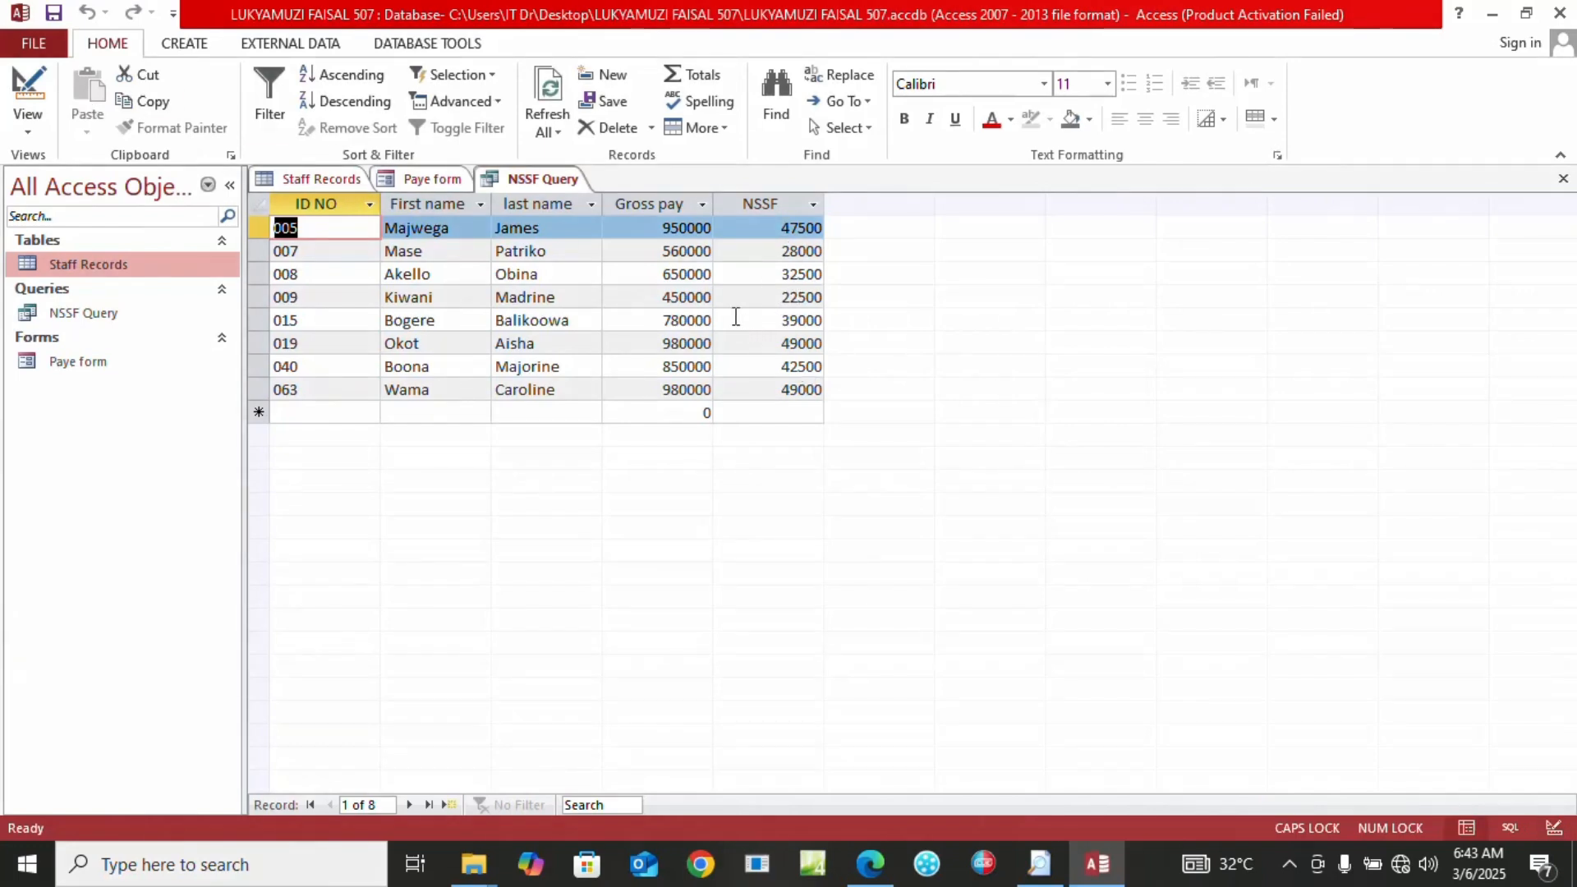
{"action": "left_click", "coordinate": [48, 18]}
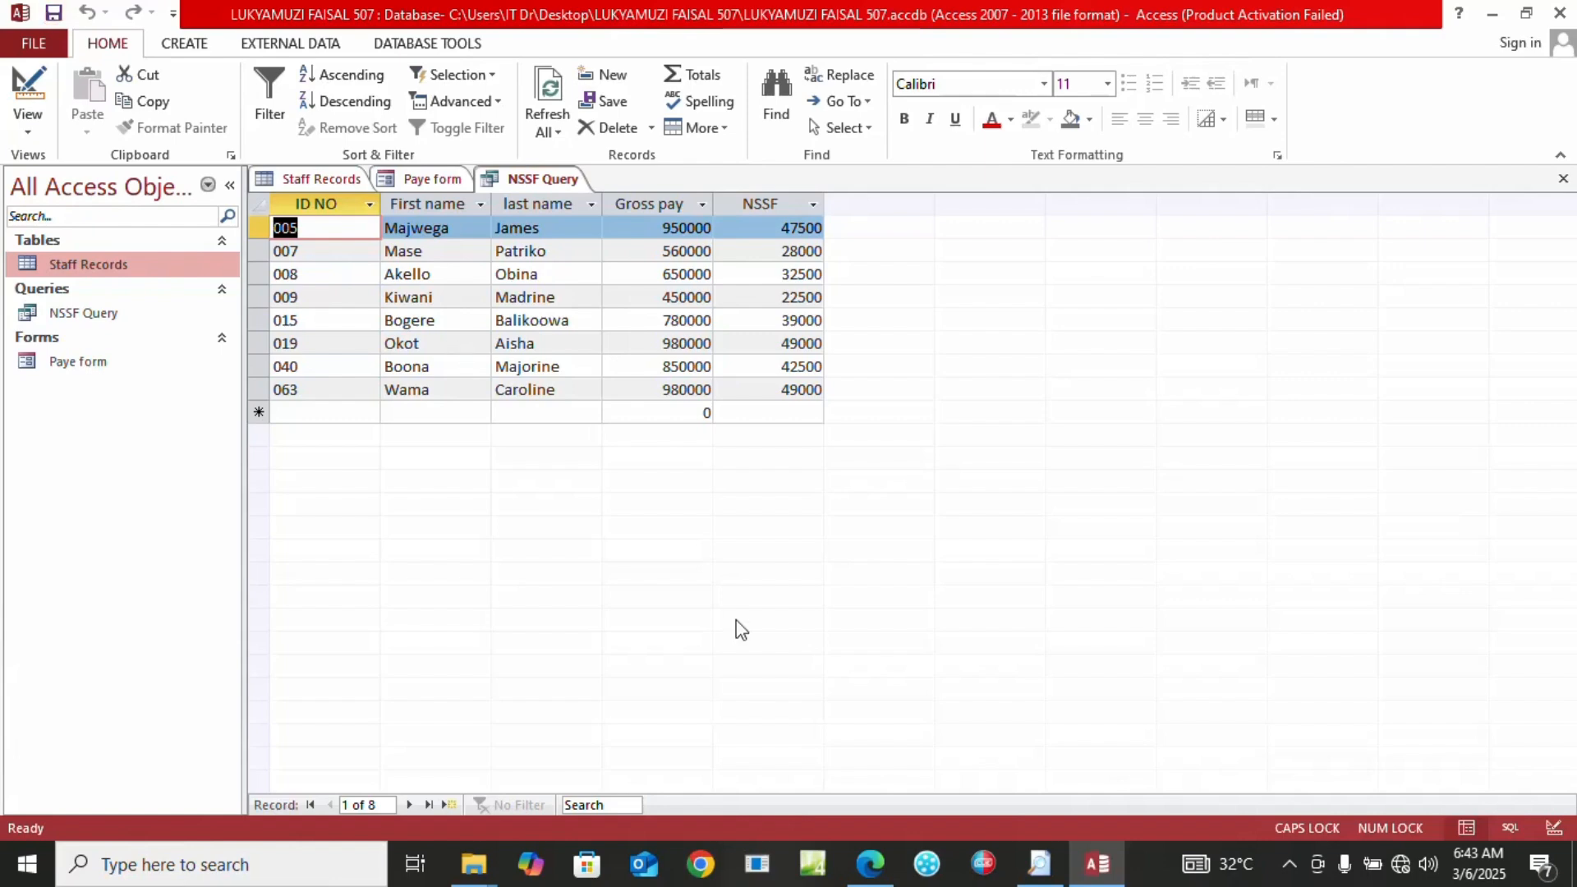
{"action": "left_click", "coordinate": [870, 863]}
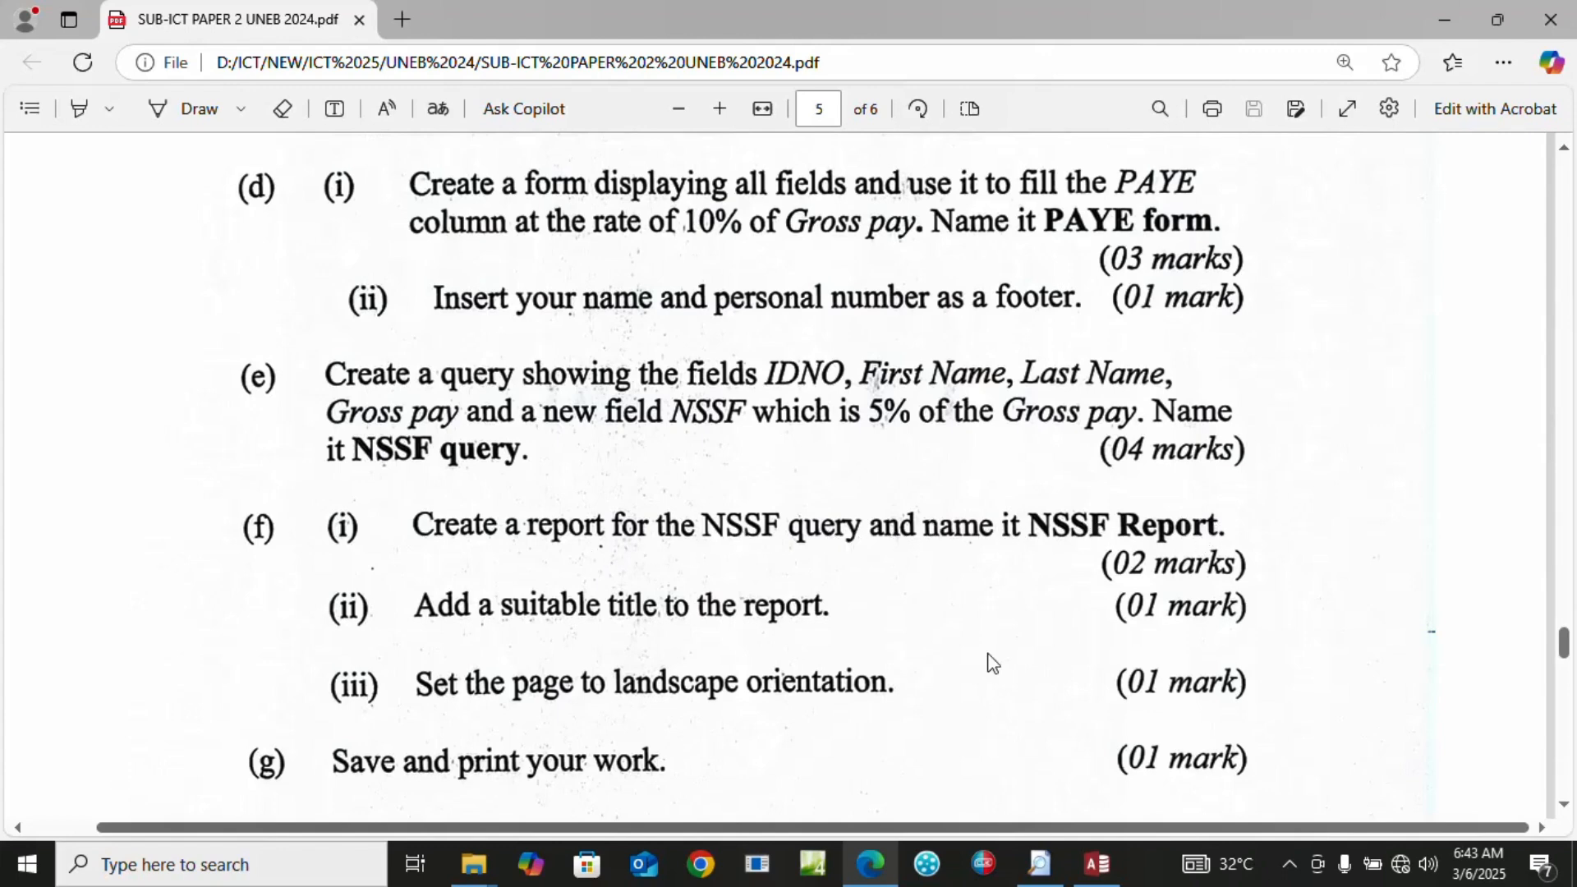
{"action": "left_click", "coordinate": [1097, 863]}
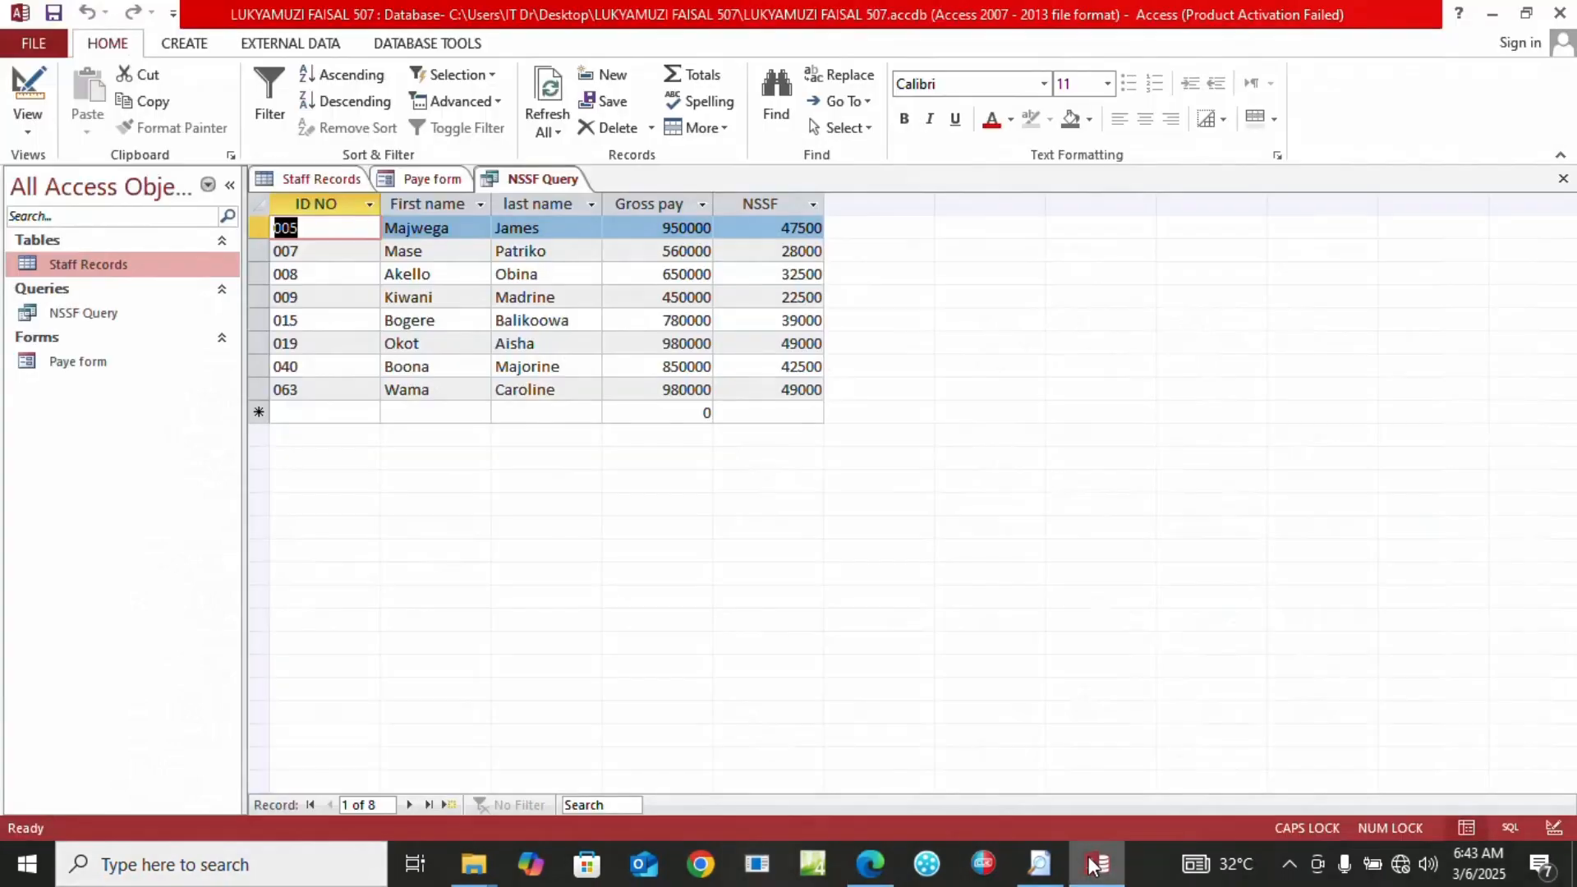
Build a Report Wizard report on NSSF Query with all fields and the tabular portrait layout
{"action": "left_click", "coordinate": [184, 42]}
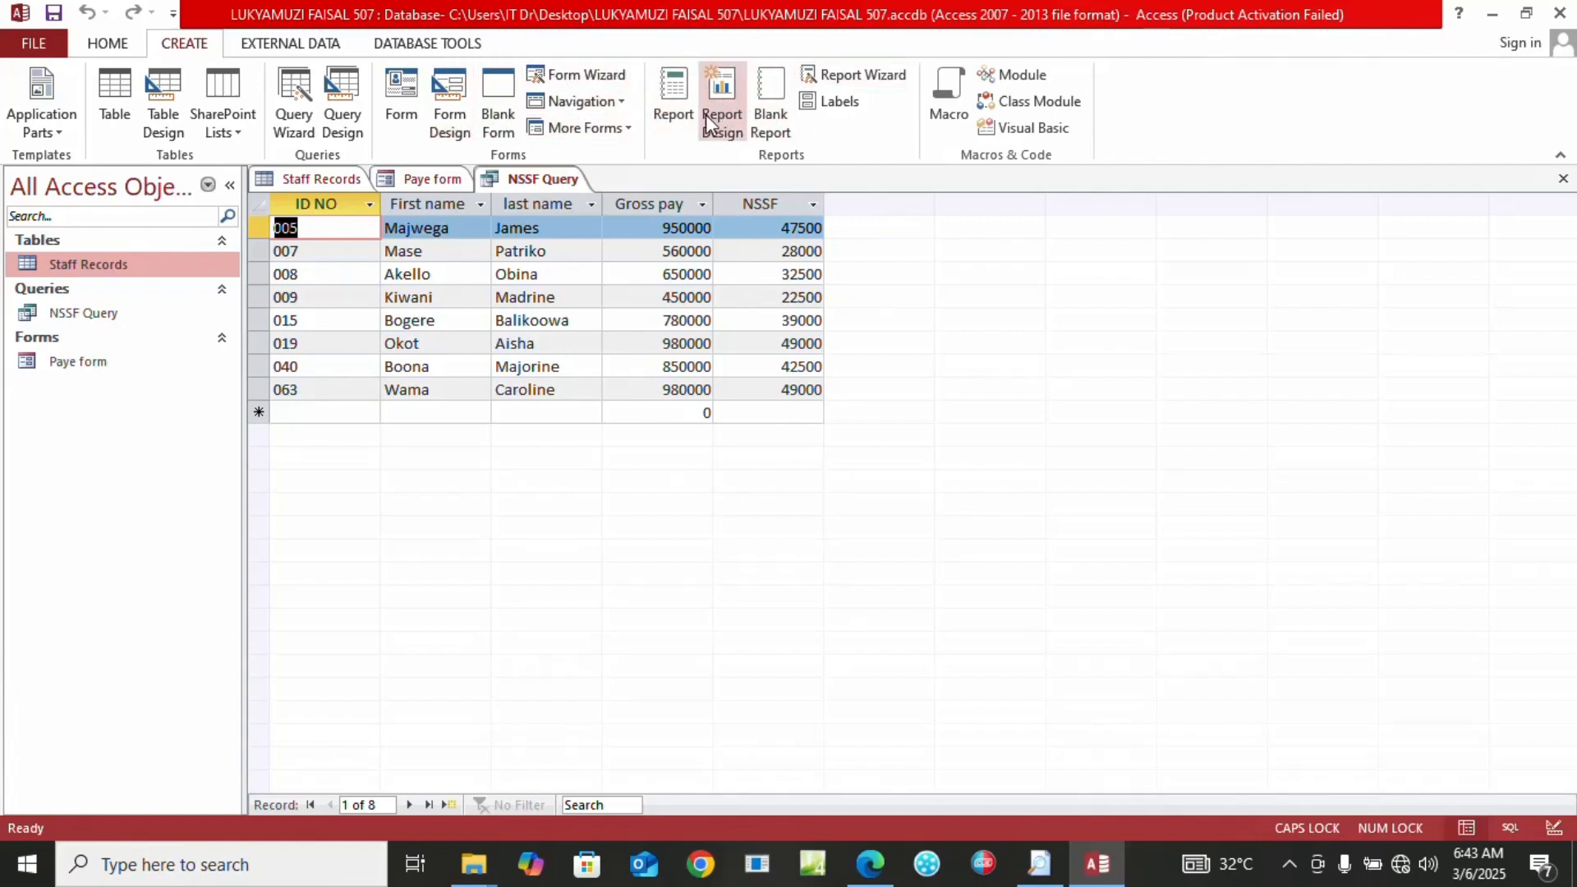
{"action": "left_click", "coordinate": [842, 74]}
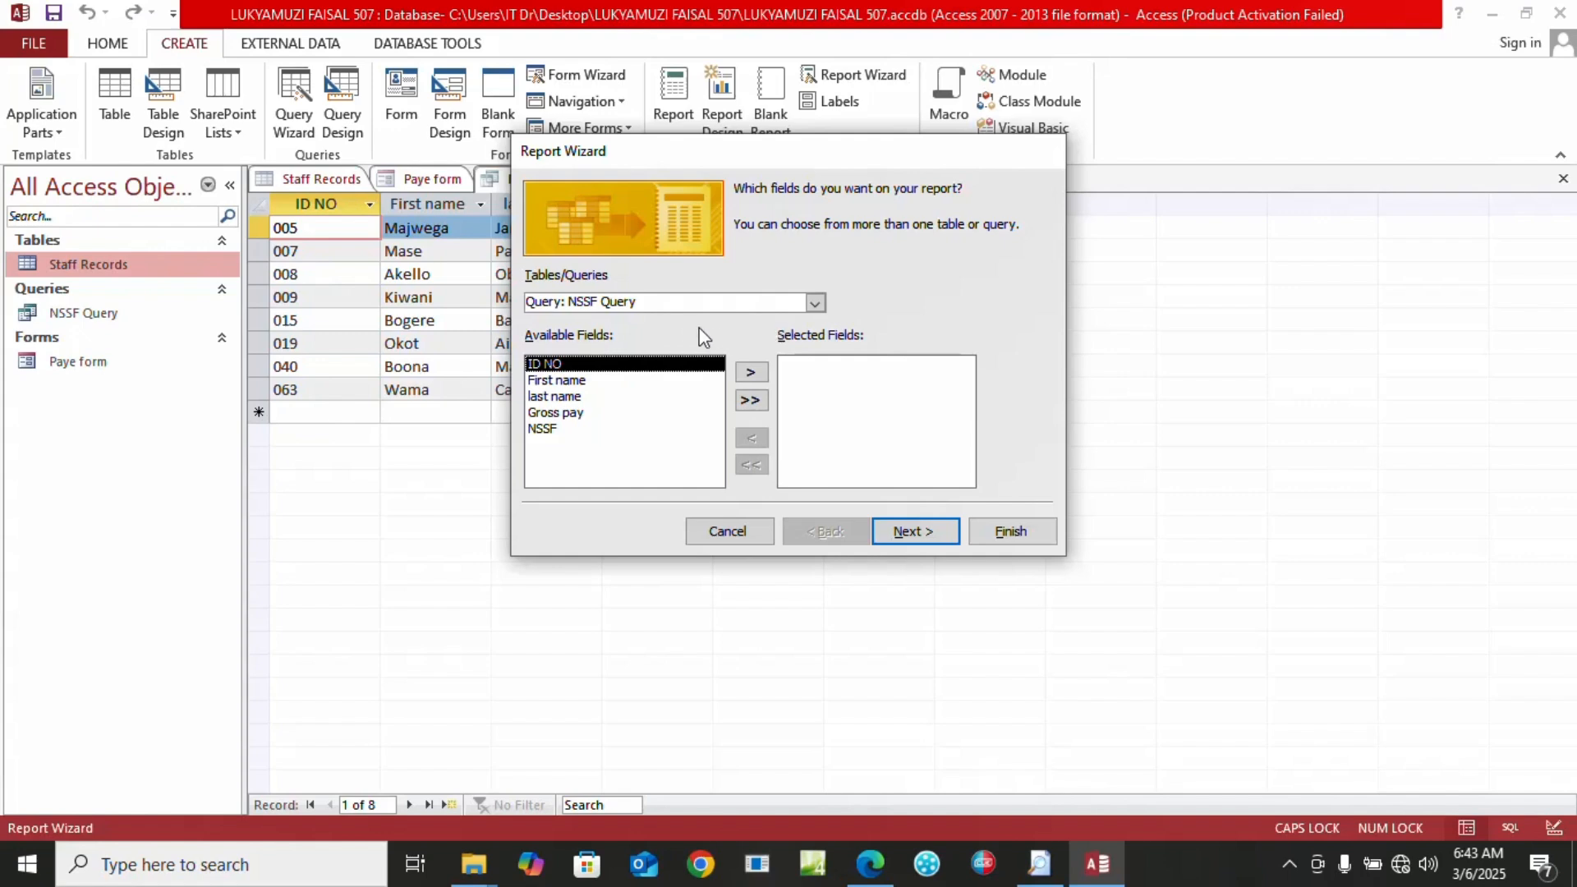
{"action": "left_click", "coordinate": [749, 401]}
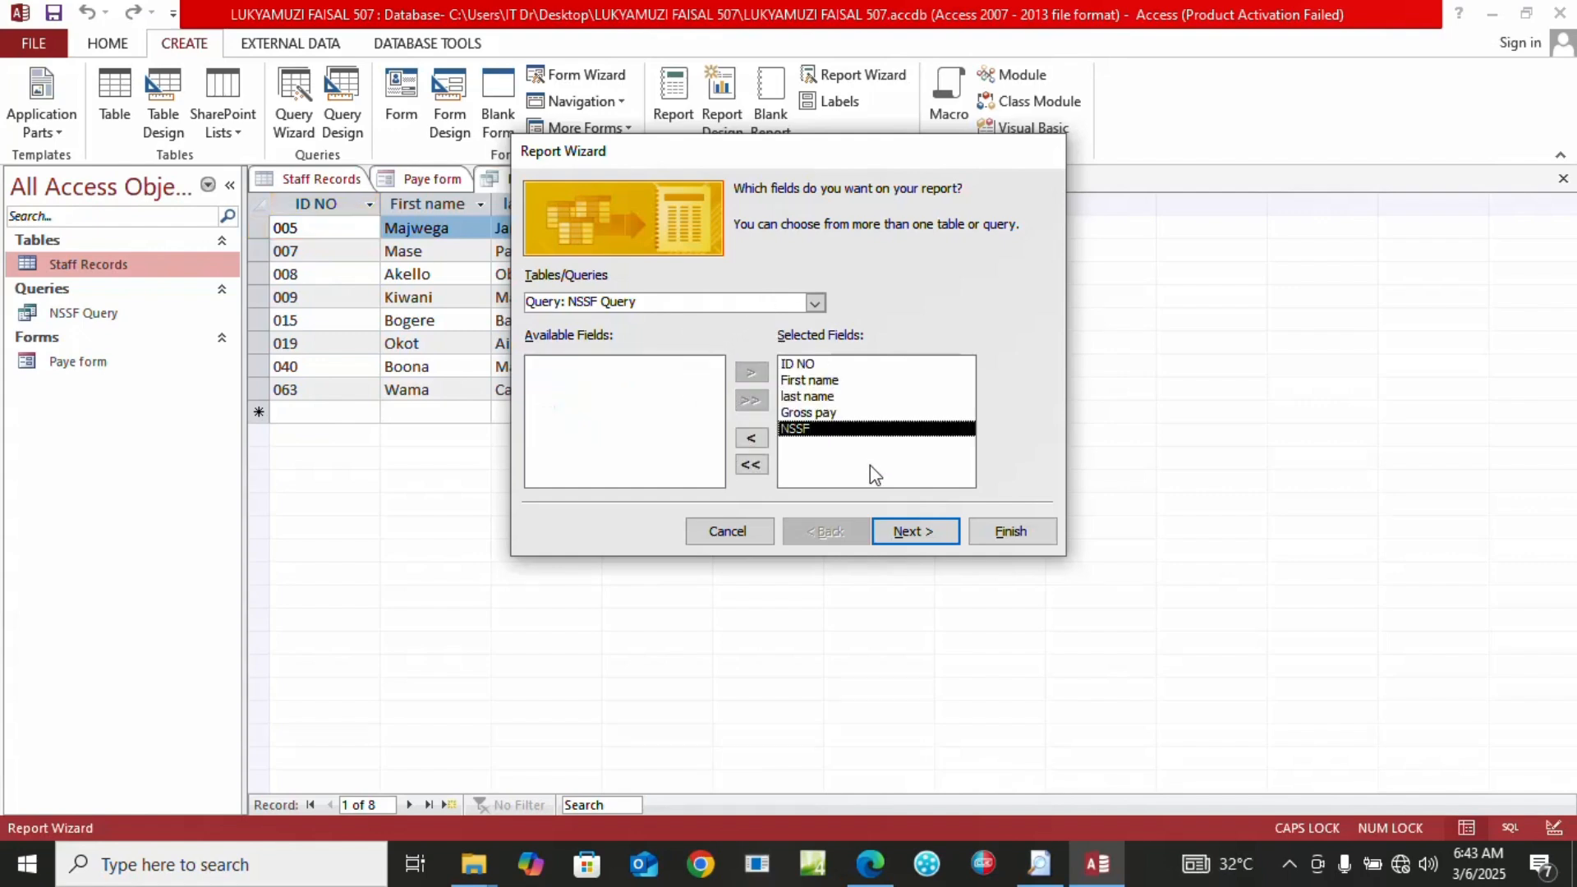
{"action": "left_click", "coordinate": [901, 539]}
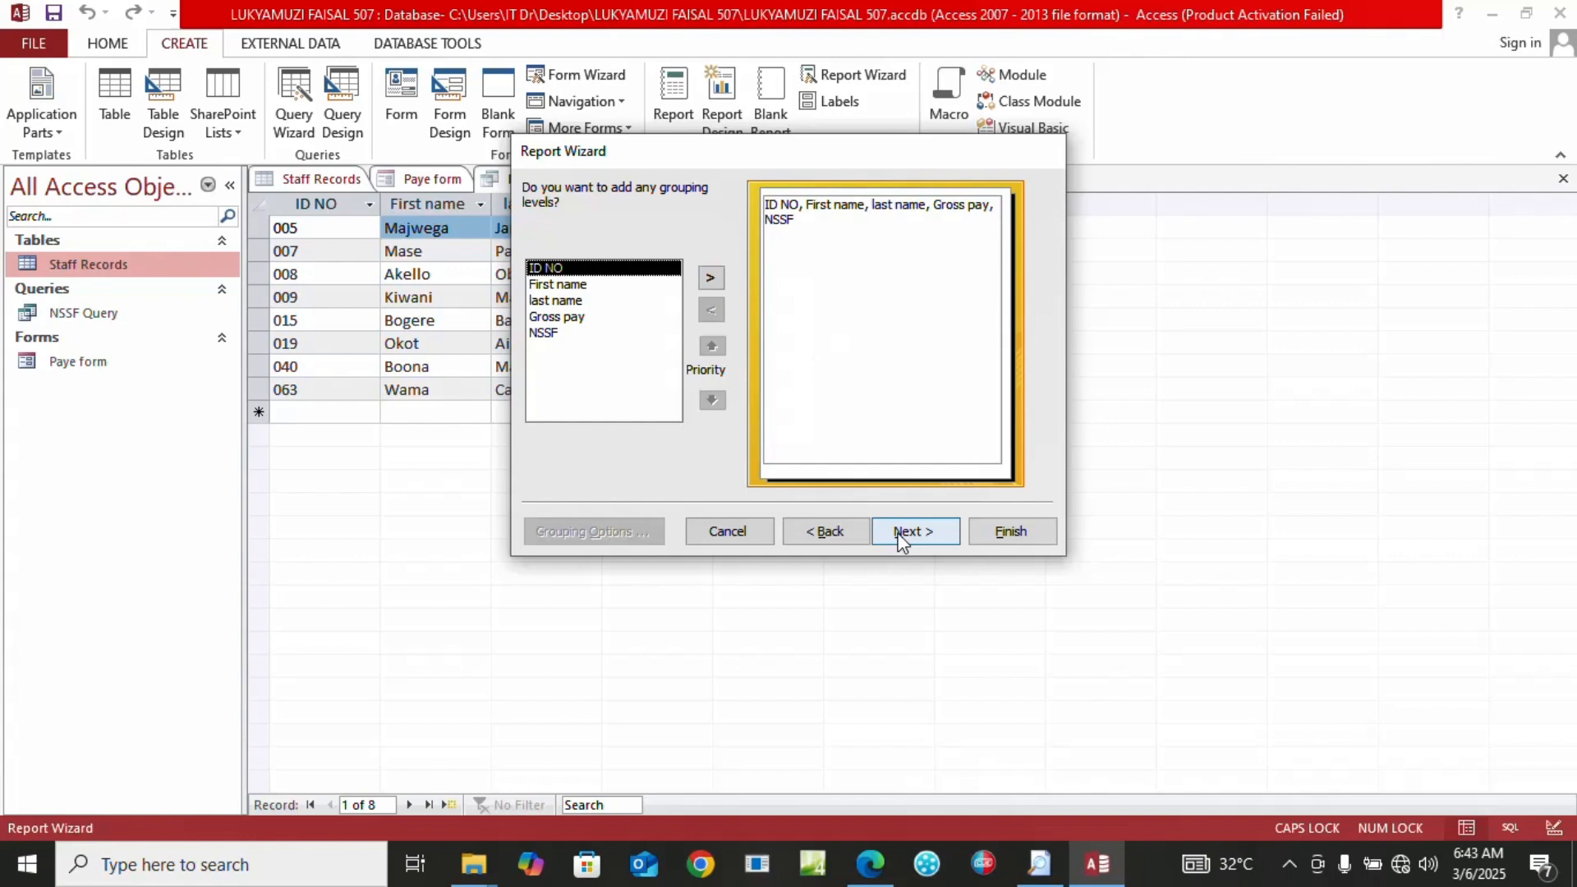
{"action": "left_click", "coordinate": [902, 532]}
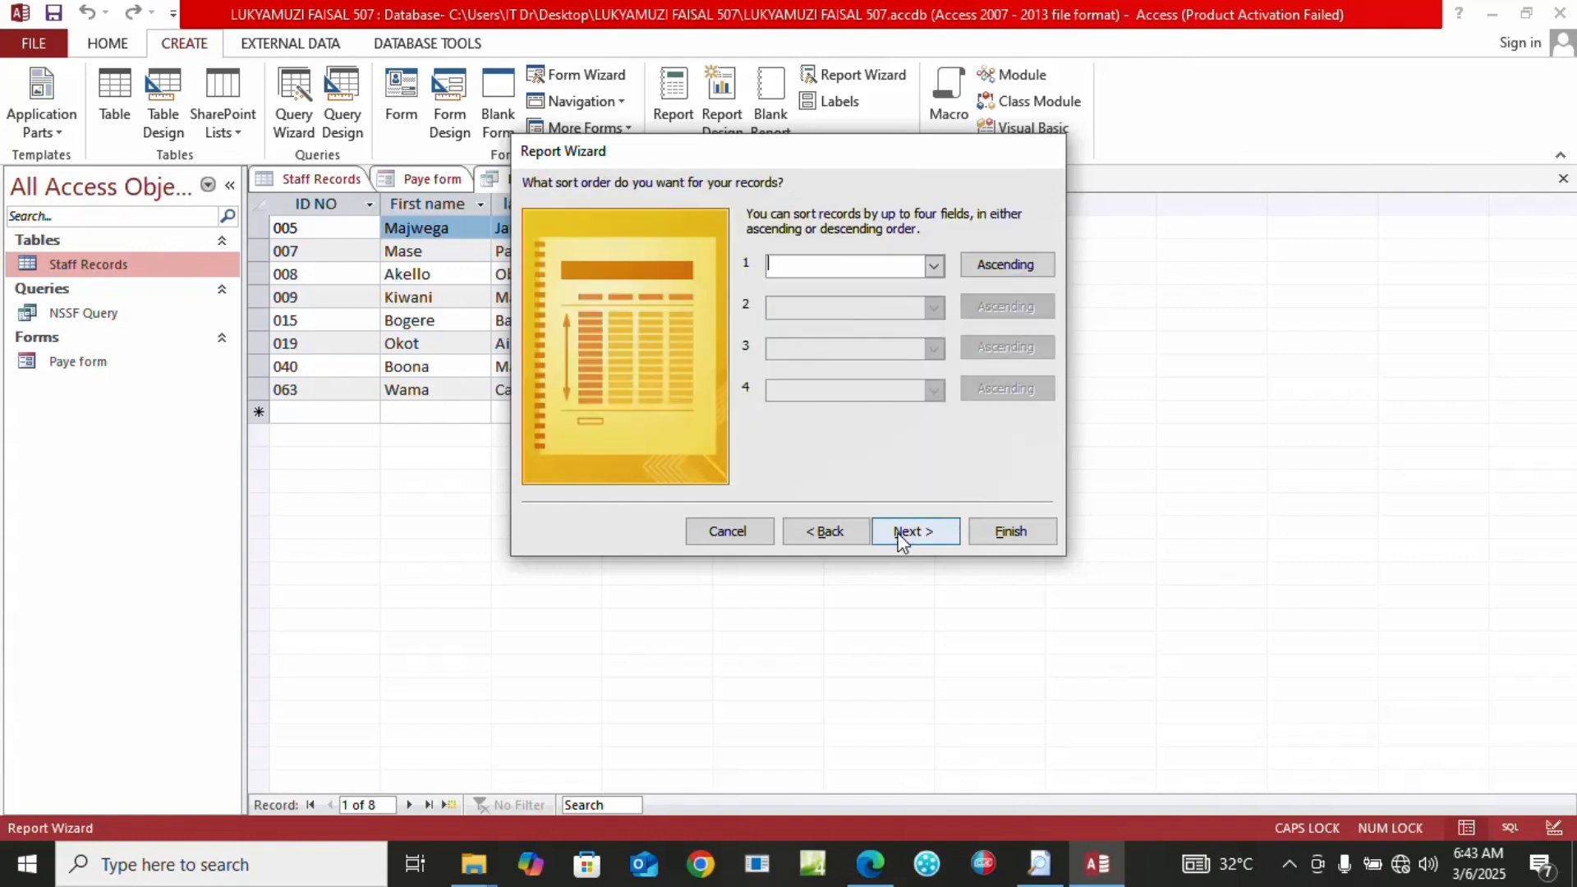
{"action": "left_click", "coordinate": [901, 536]}
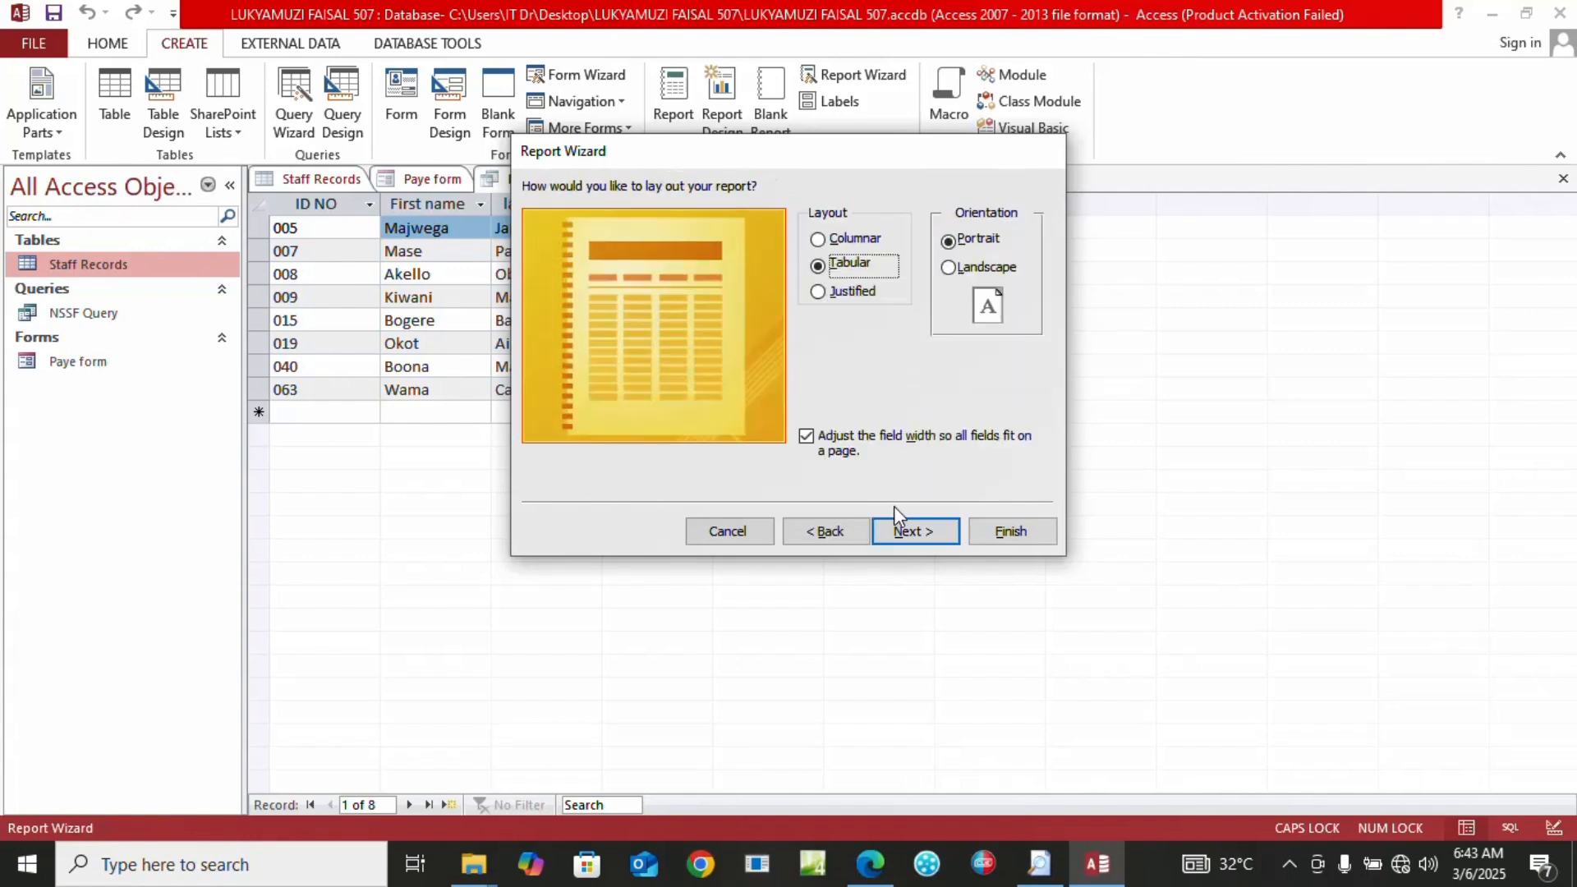
{"action": "left_click", "coordinate": [900, 533]}
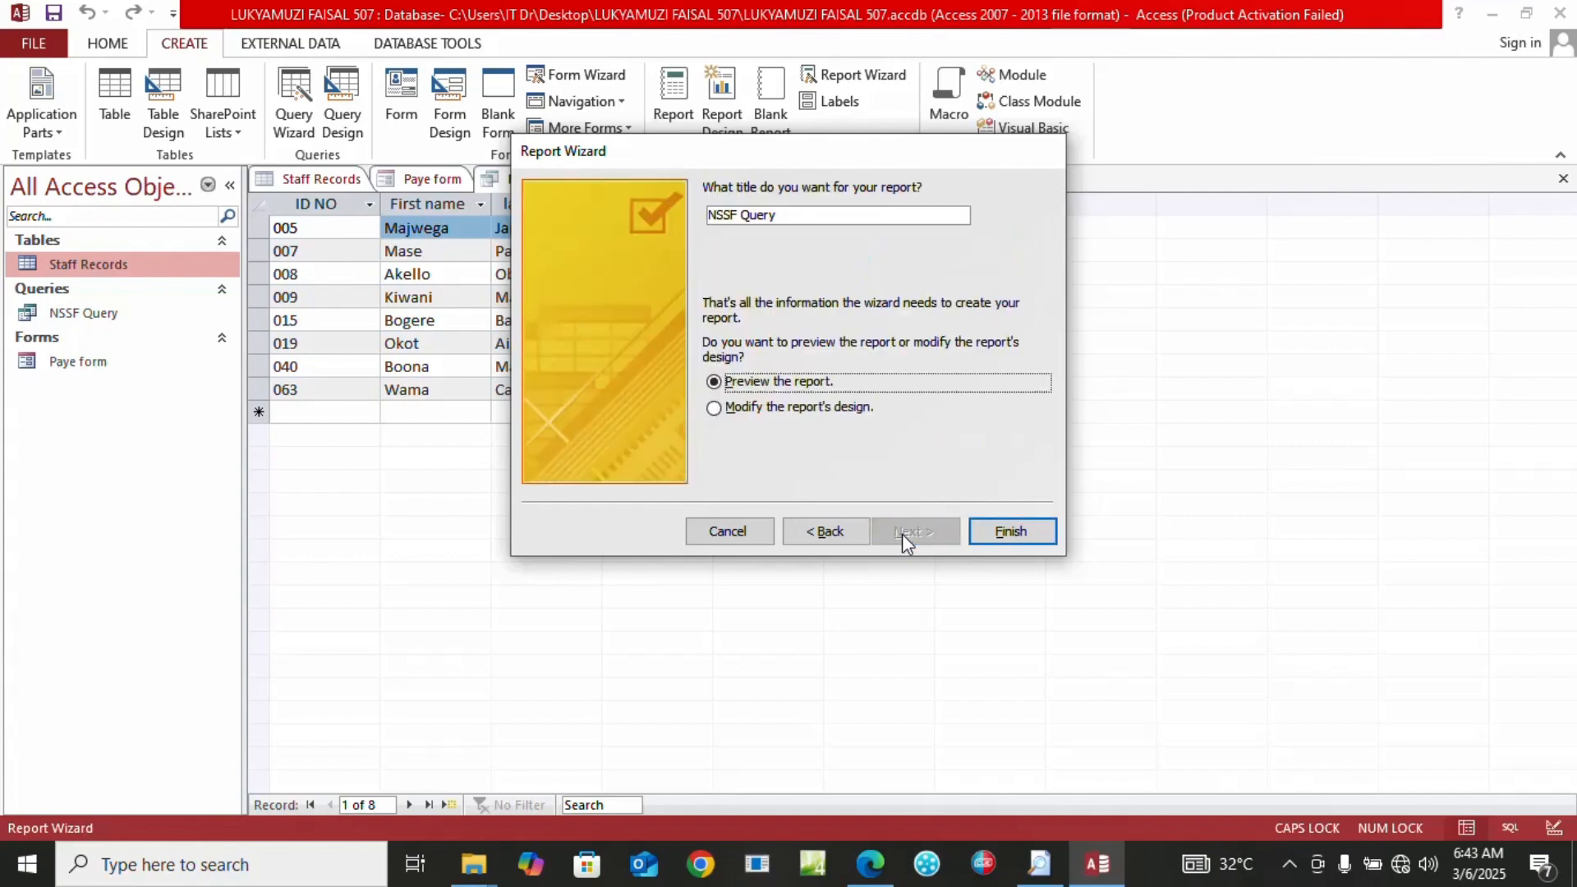
Title the report NSSF REPORT and finish it into Print Preview
{"action": "left_click", "coordinate": [779, 217]}
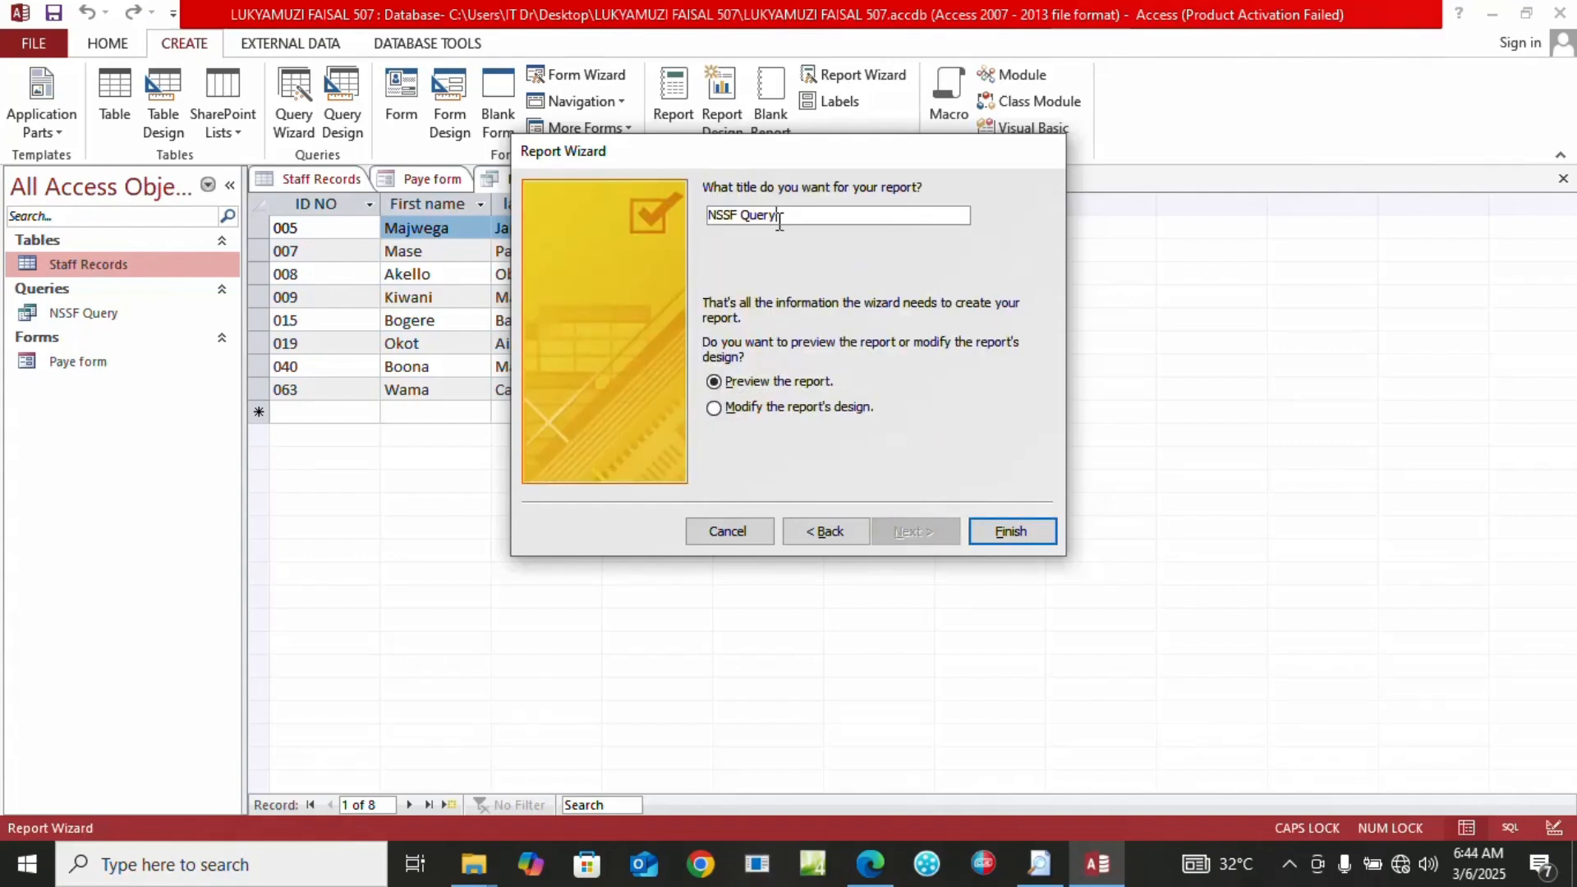
{"action": "key", "text": "BackSpace"}
{"action": "key", "text": "BackSpace"}
{"action": "key", "text": "BackSpace"}
{"action": "key", "text": "BackSpace"}
{"action": "left_click", "coordinate": [988, 521]}
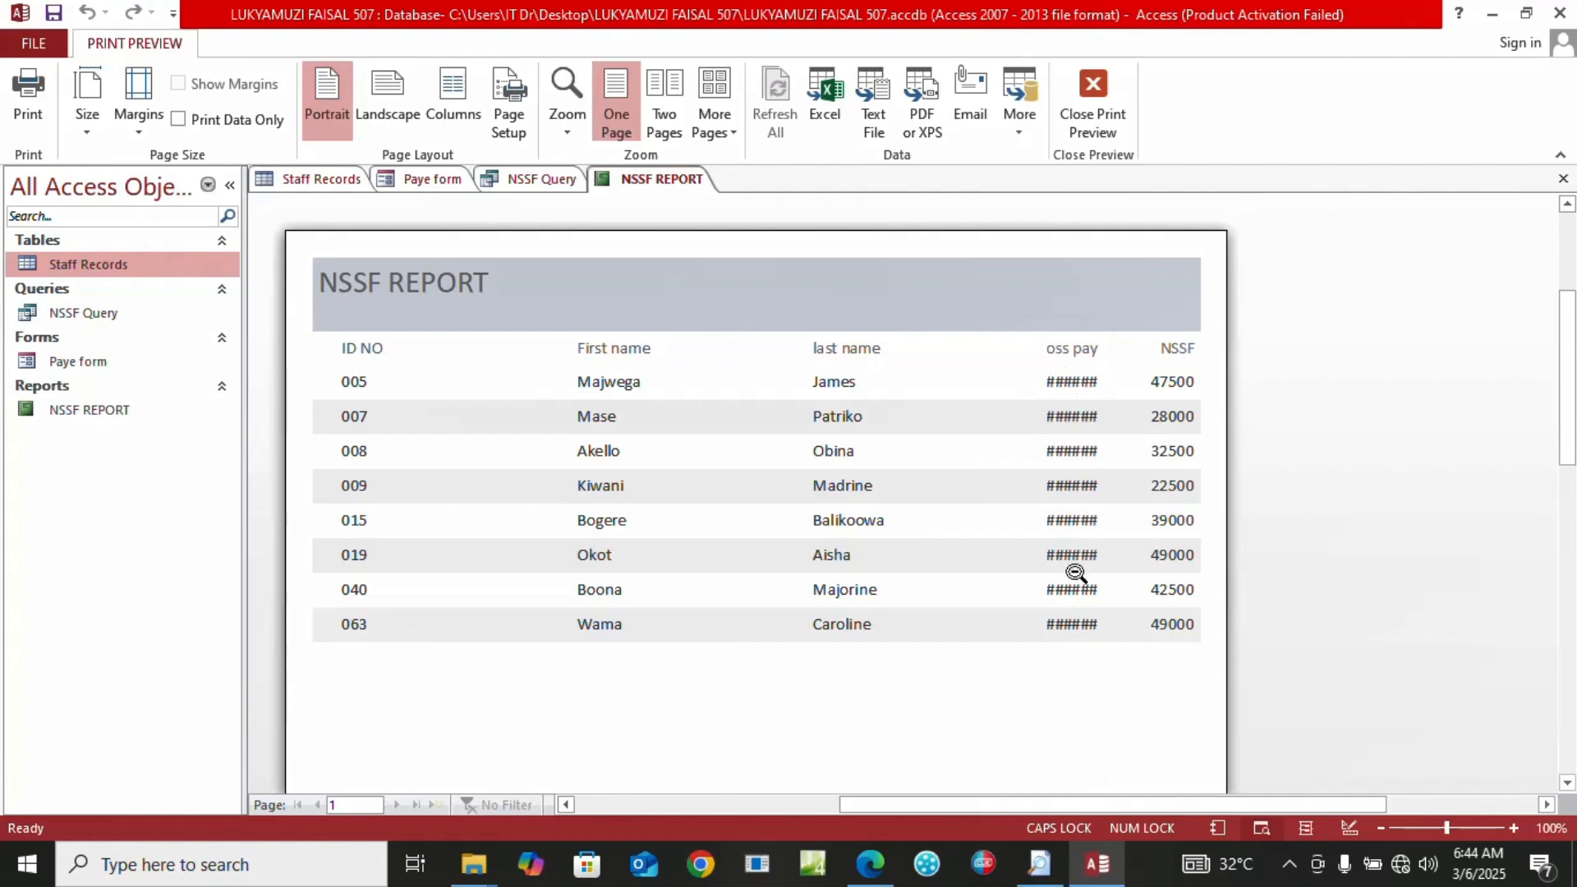
Close Print Preview, narrow the First name heading in Design View, then switch to Layout View
{"action": "left_click", "coordinate": [1096, 114]}
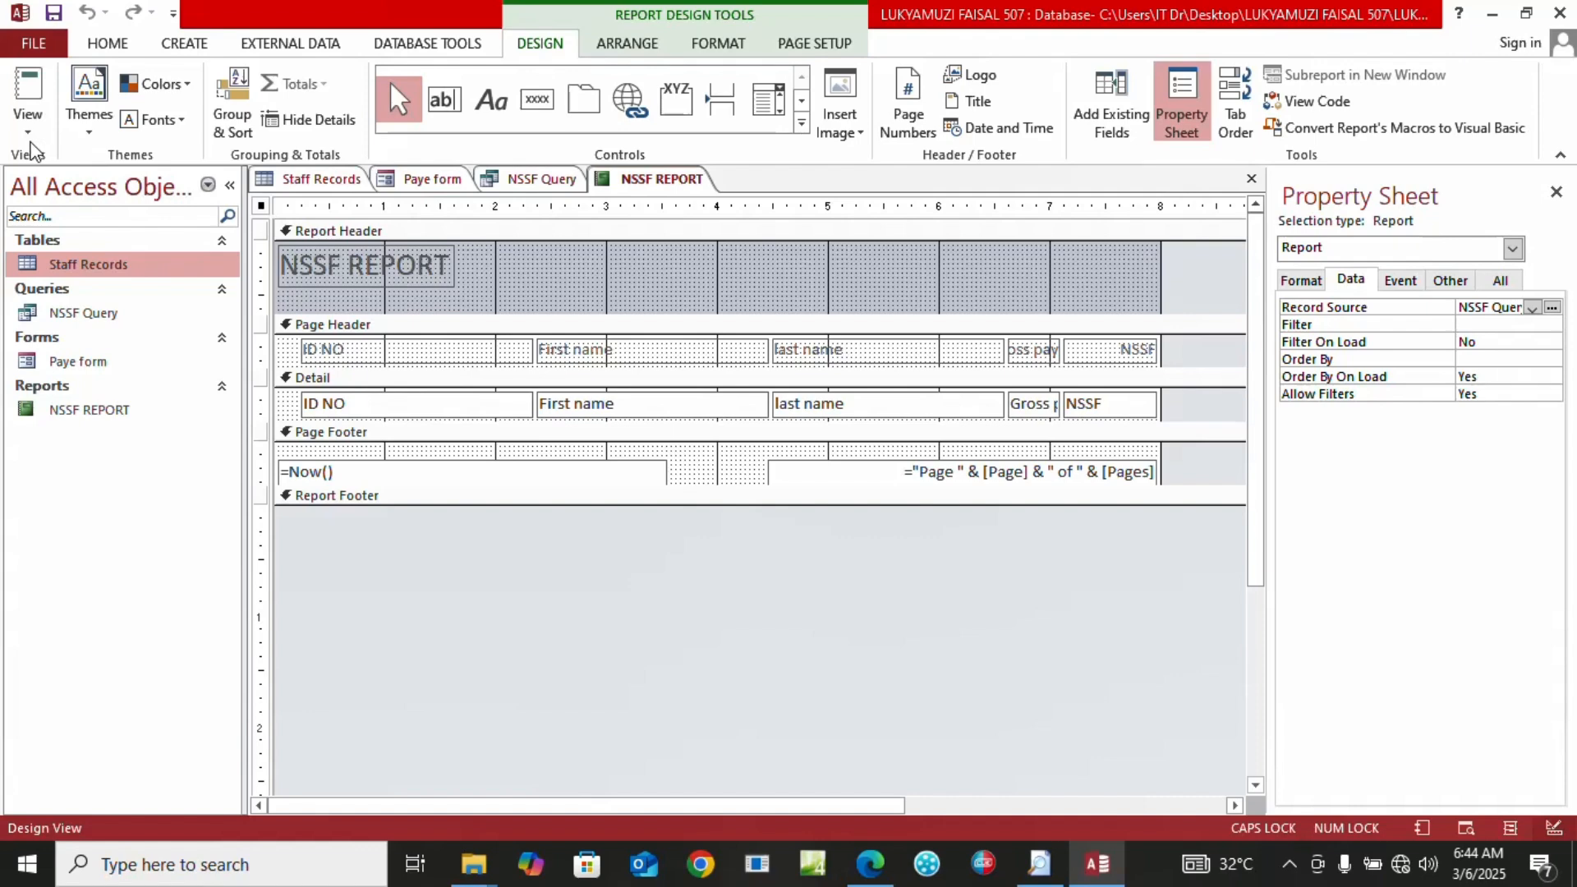
{"action": "left_click", "coordinate": [27, 119]}
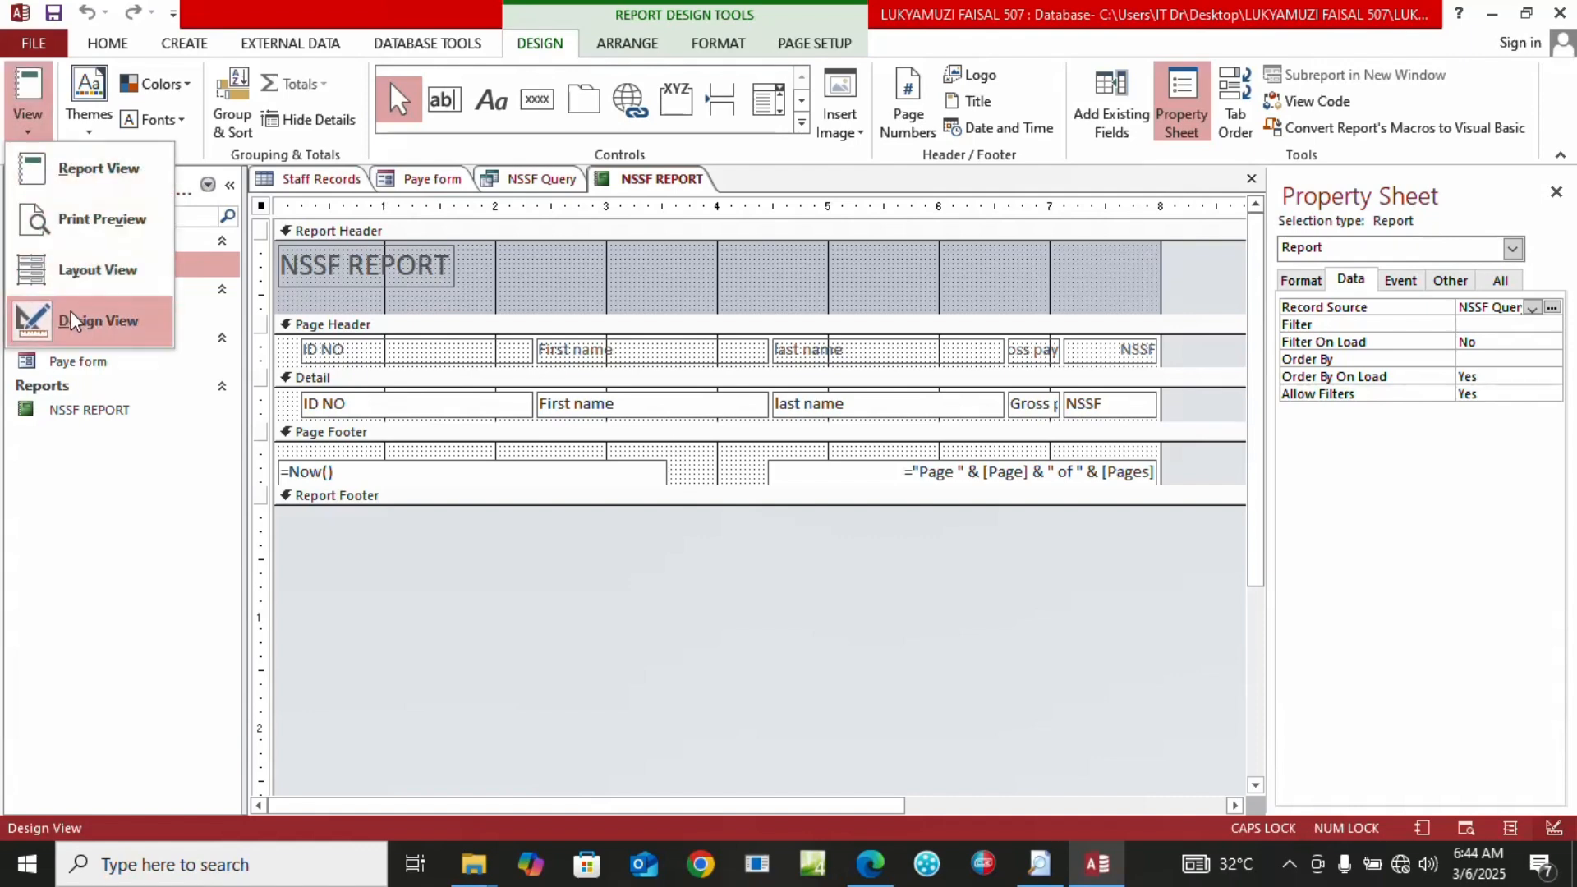
{"action": "left_click", "coordinate": [72, 320]}
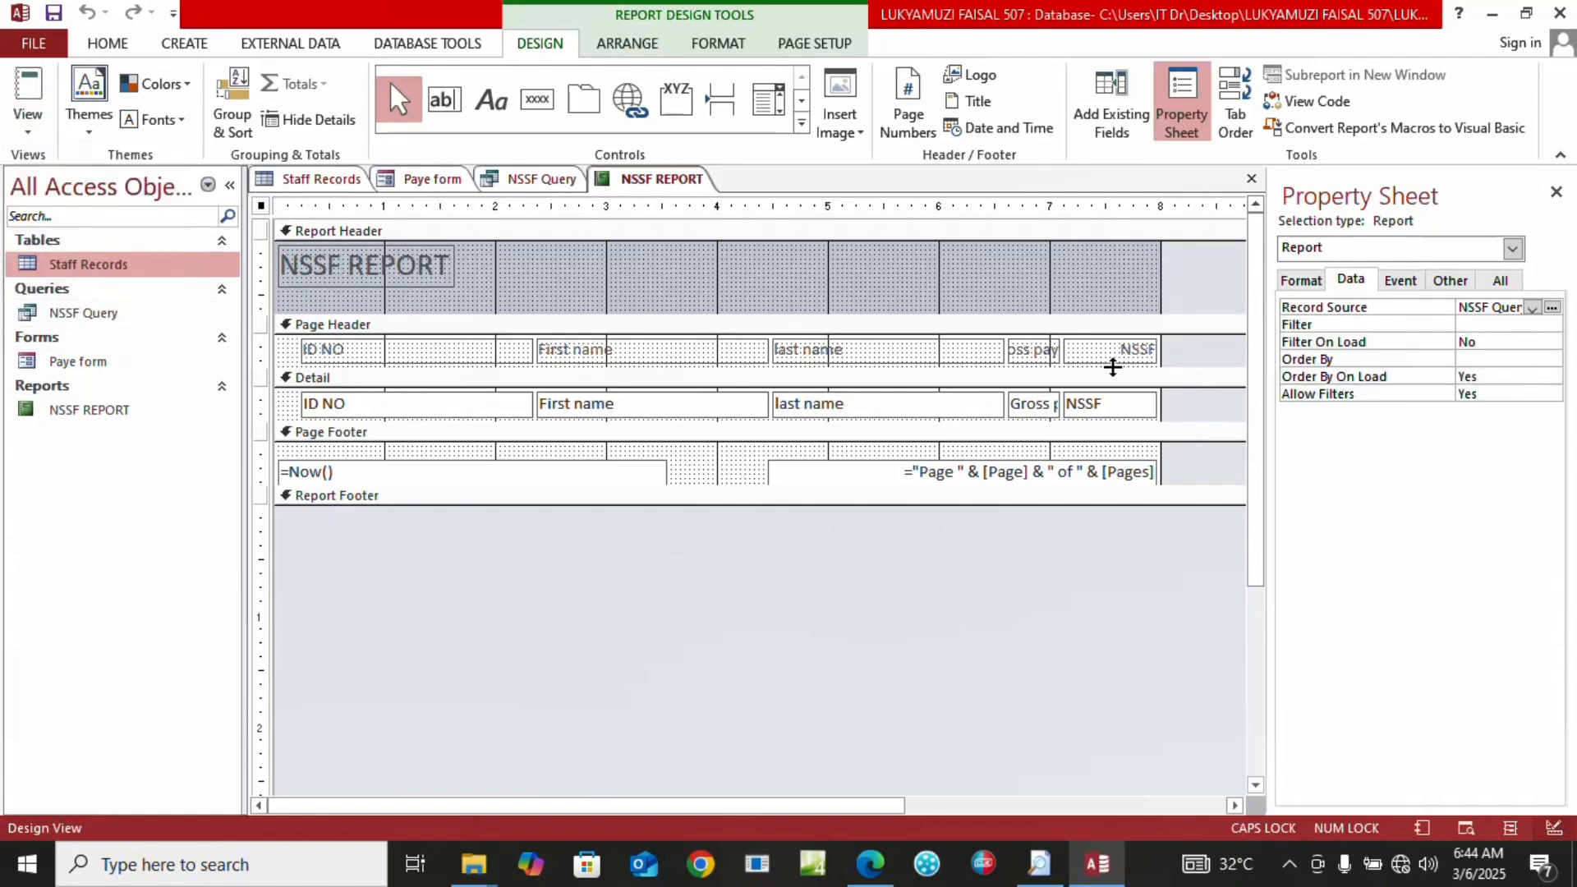
{"action": "left_click", "coordinate": [583, 353]}
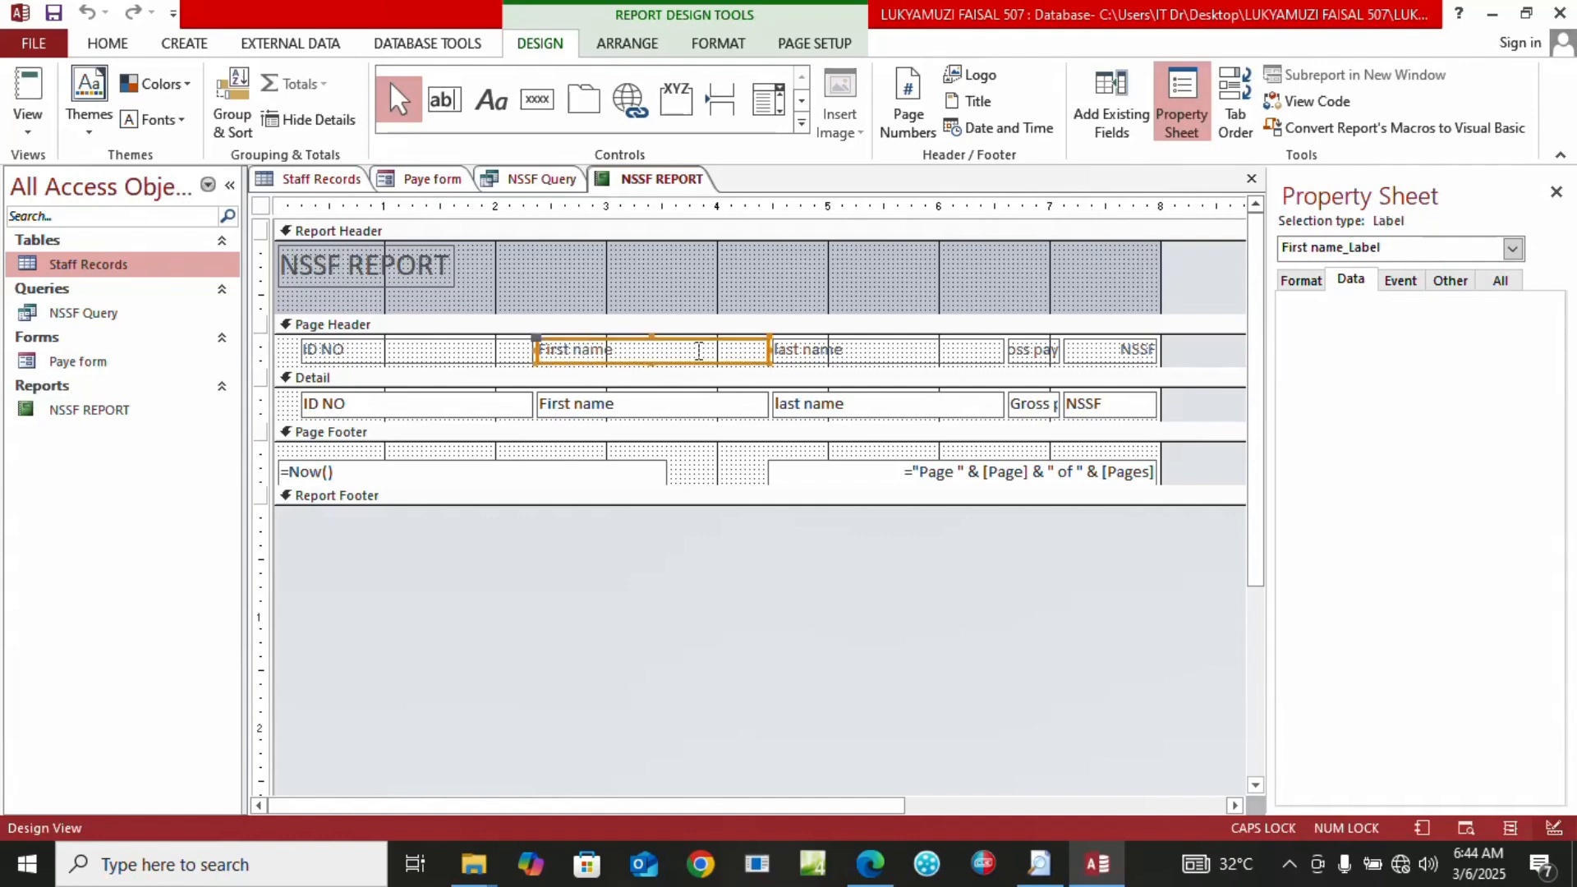
{"action": "left_click_drag", "start_coordinate": [768, 349], "coordinate": [803, 355]}
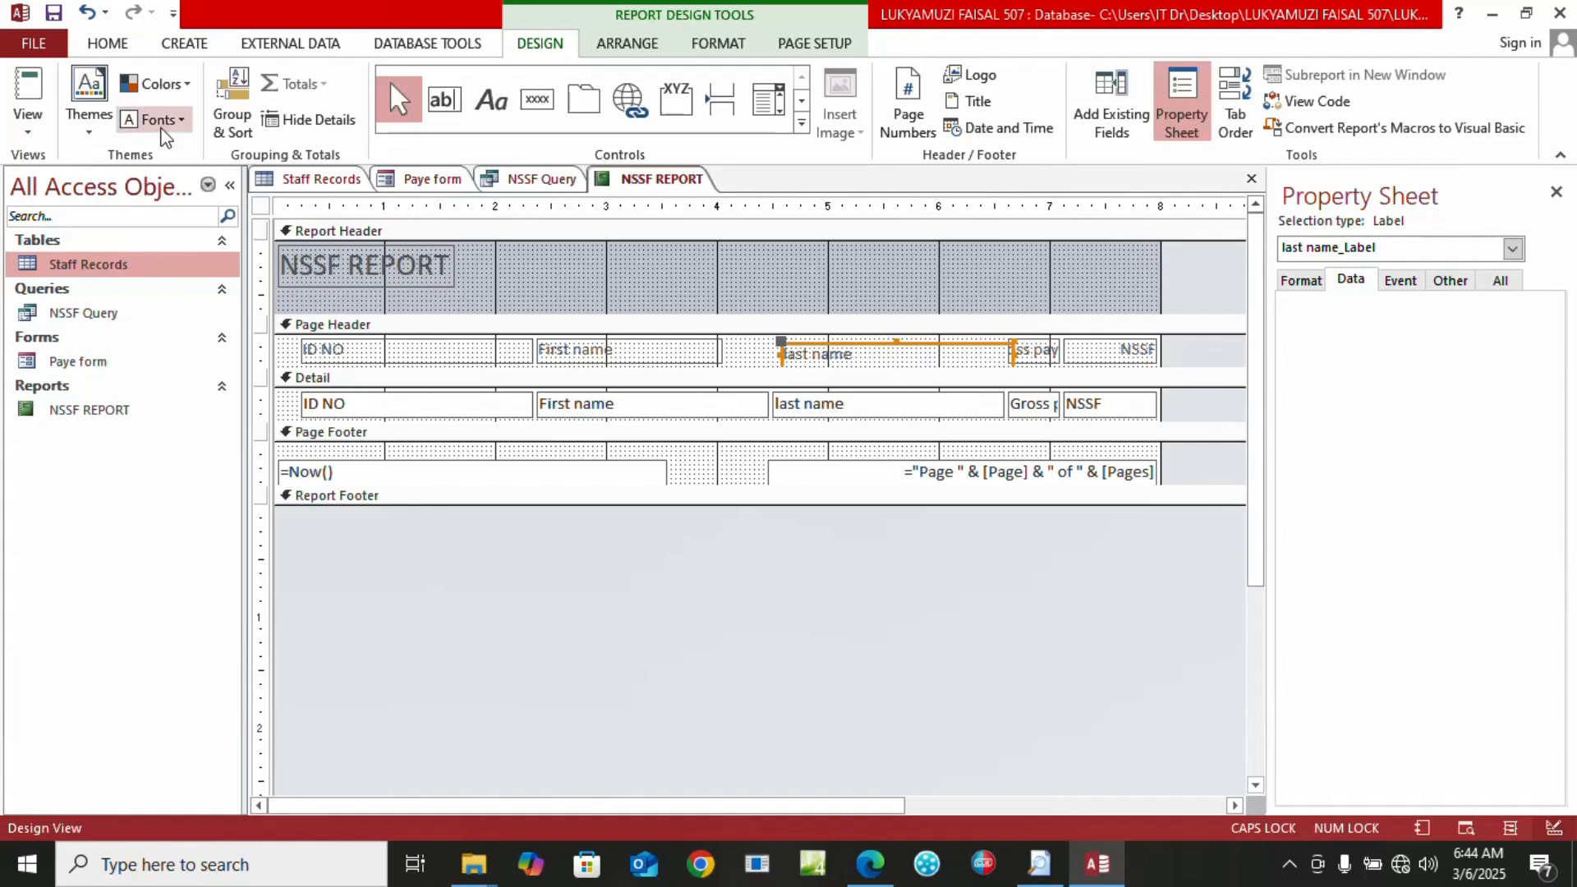
{"action": "left_click", "coordinate": [27, 115]}
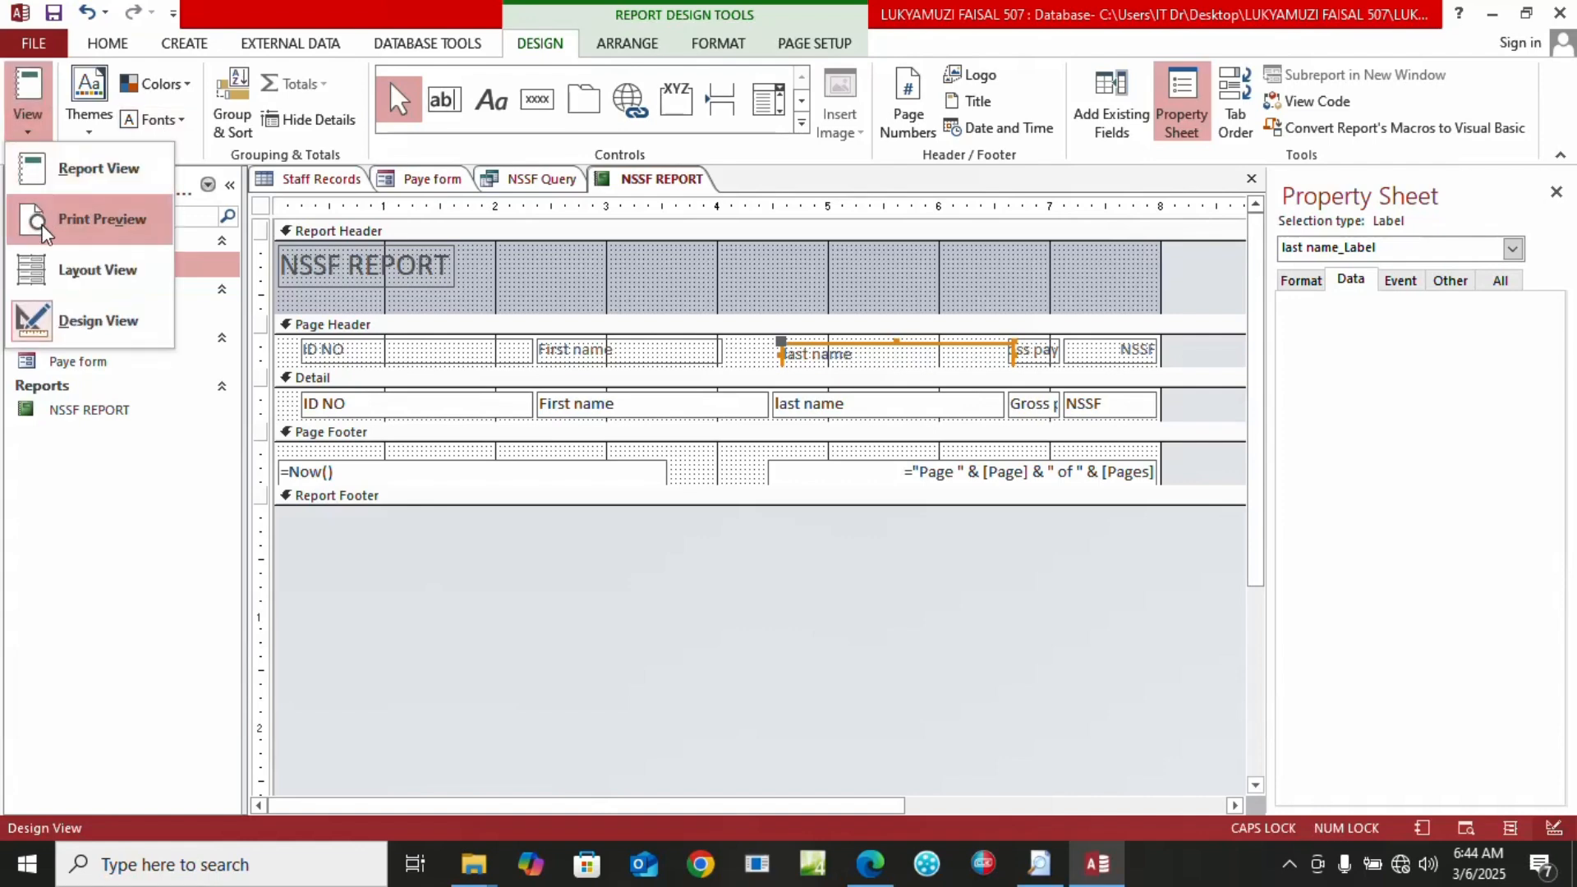
{"action": "left_click", "coordinate": [47, 268]}
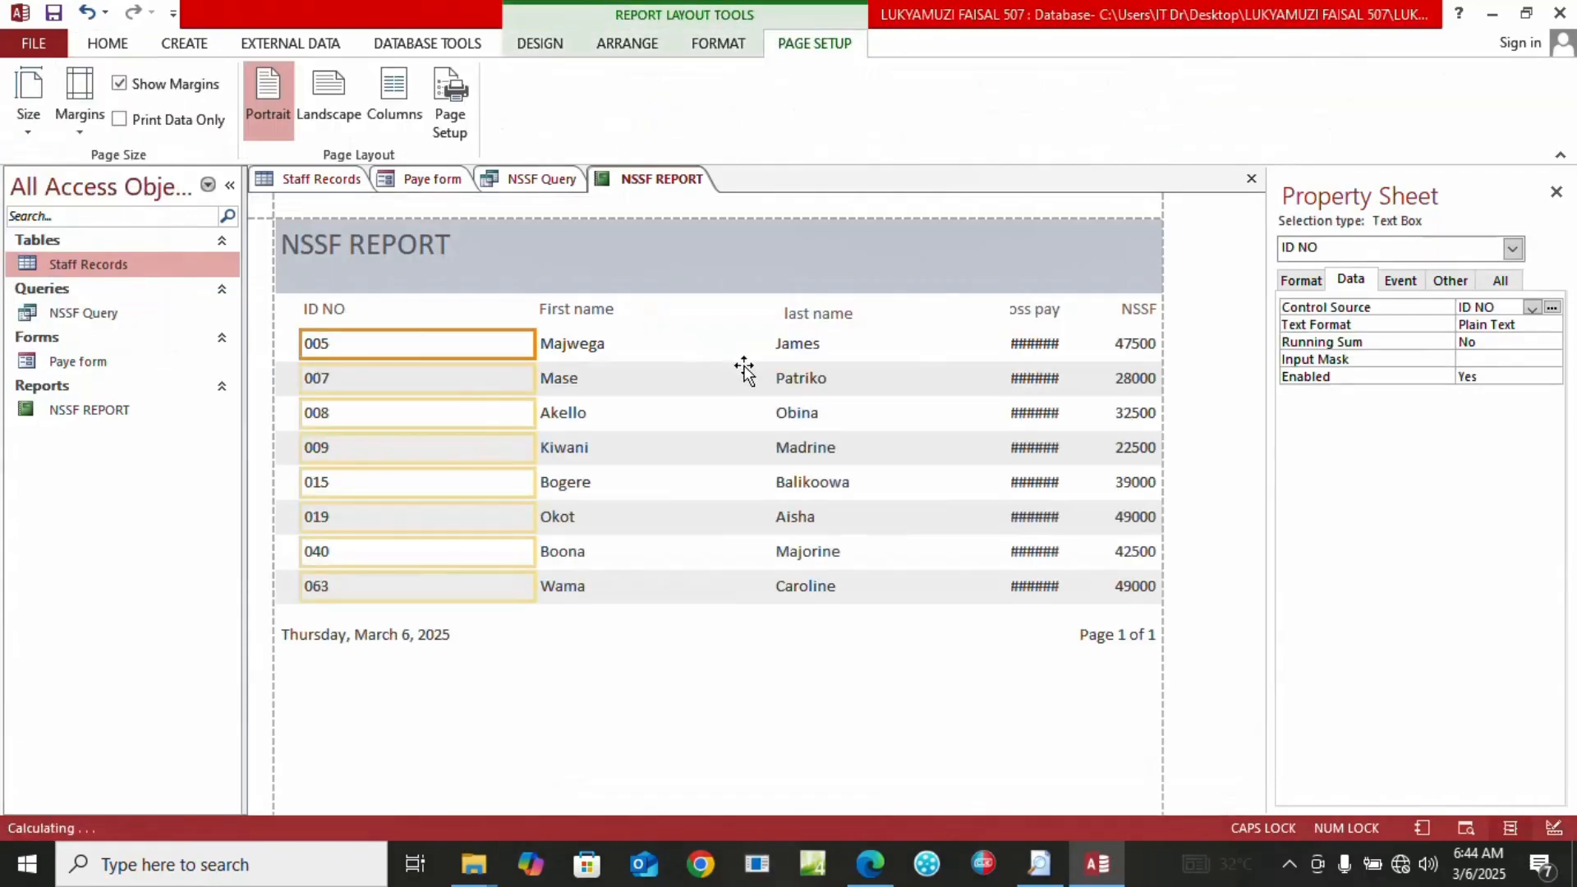
Widen the Gross pay column so its full amounts show
{"action": "left_click", "coordinate": [1067, 355]}
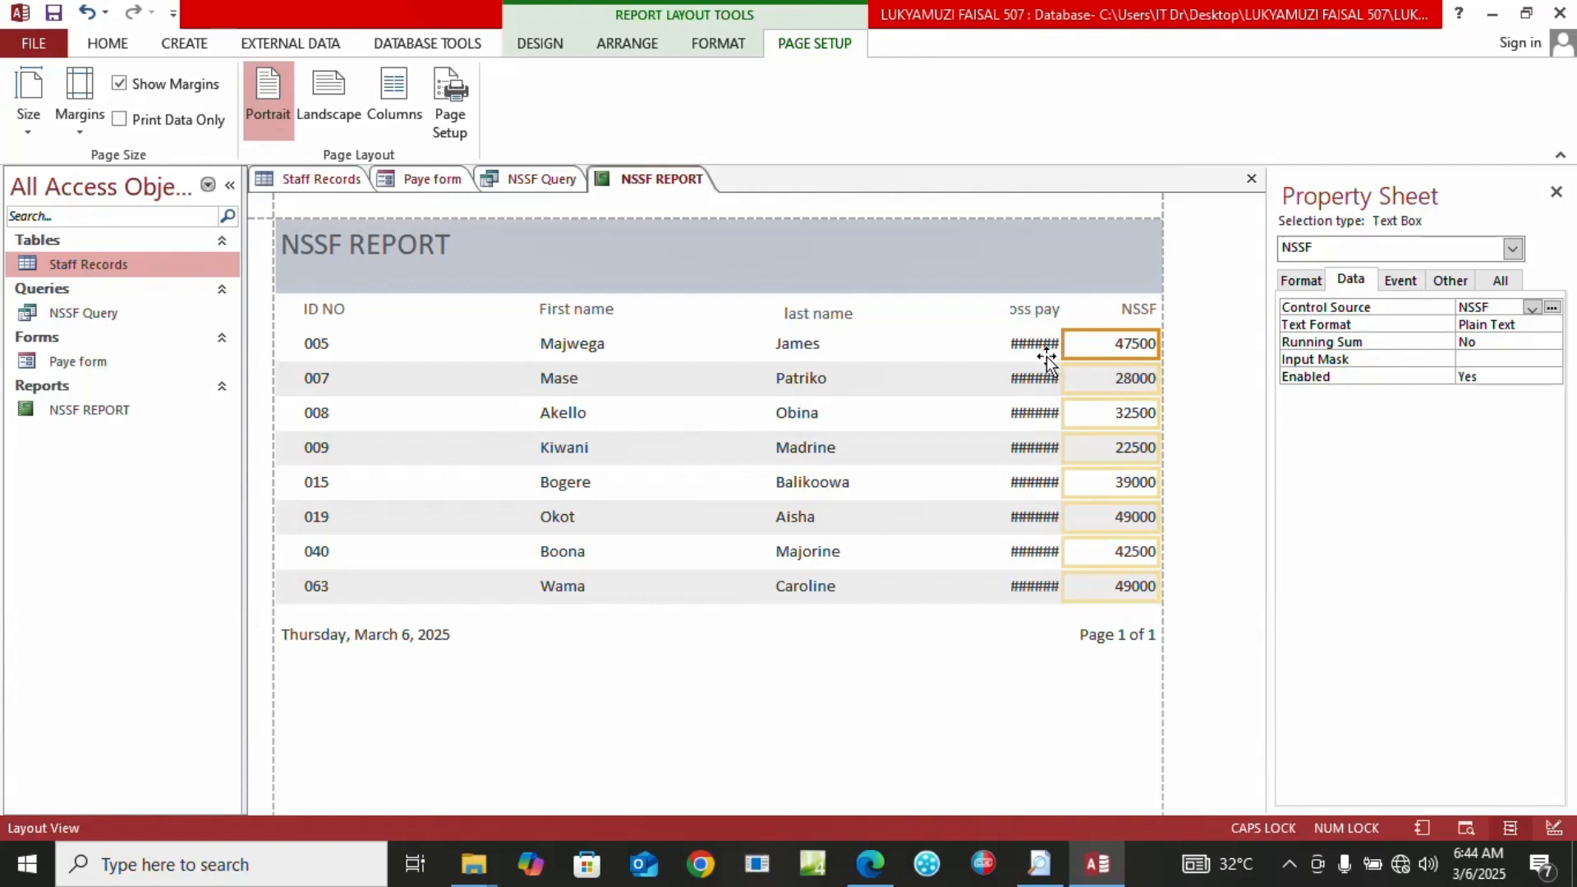
{"action": "left_click", "coordinate": [1046, 356]}
{"action": "left_click_drag", "start_coordinate": [1007, 351], "coordinate": [919, 340]}
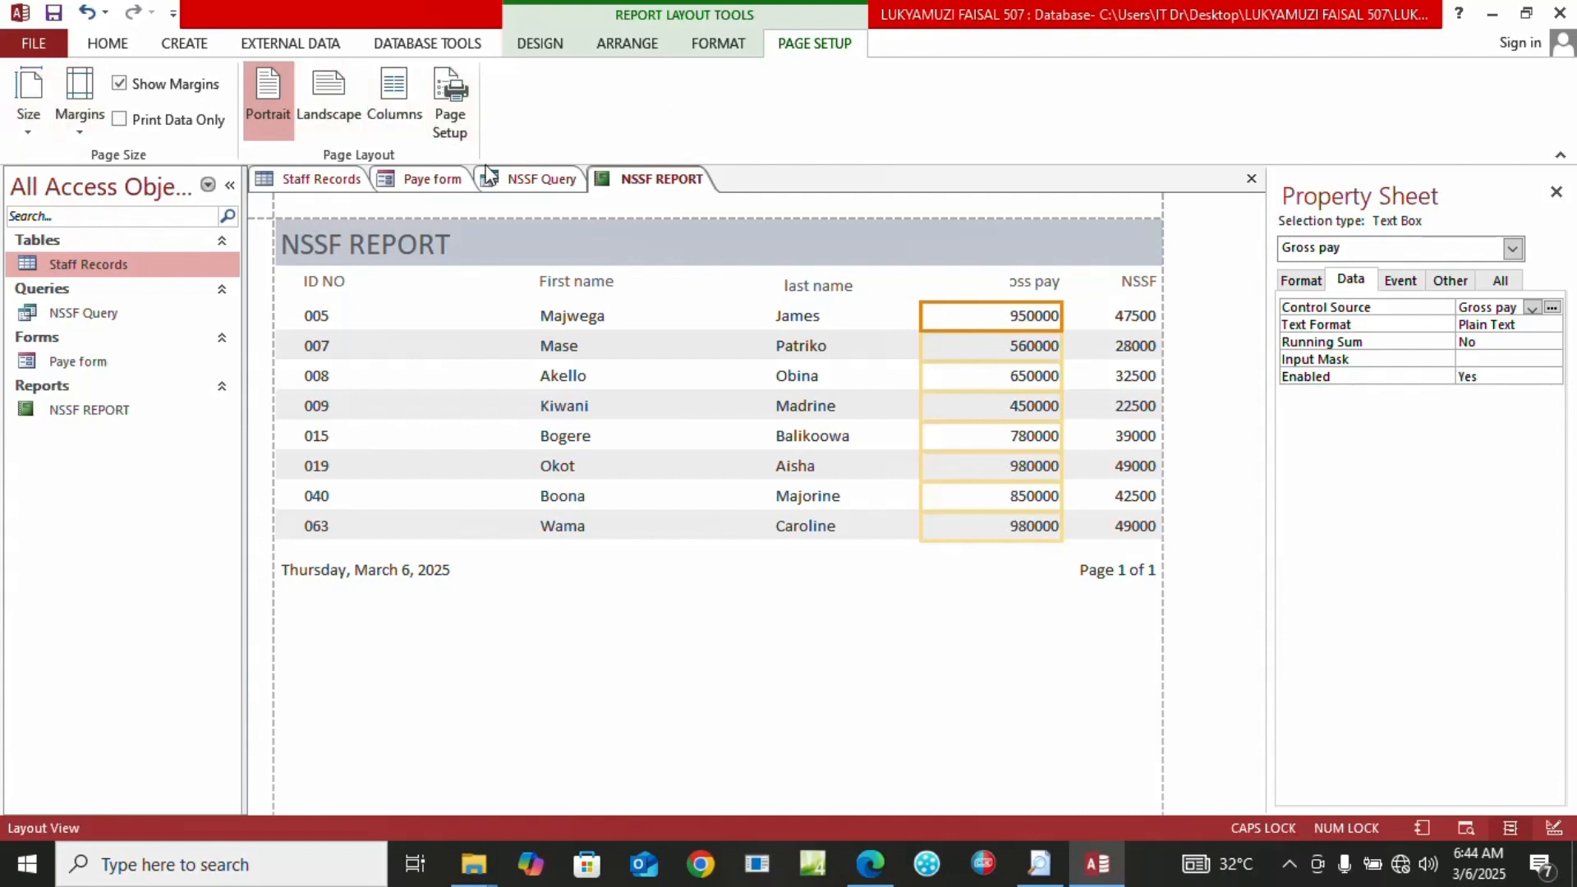
Set the report page to landscape and display it in Report View
{"action": "left_click", "coordinate": [351, 117]}
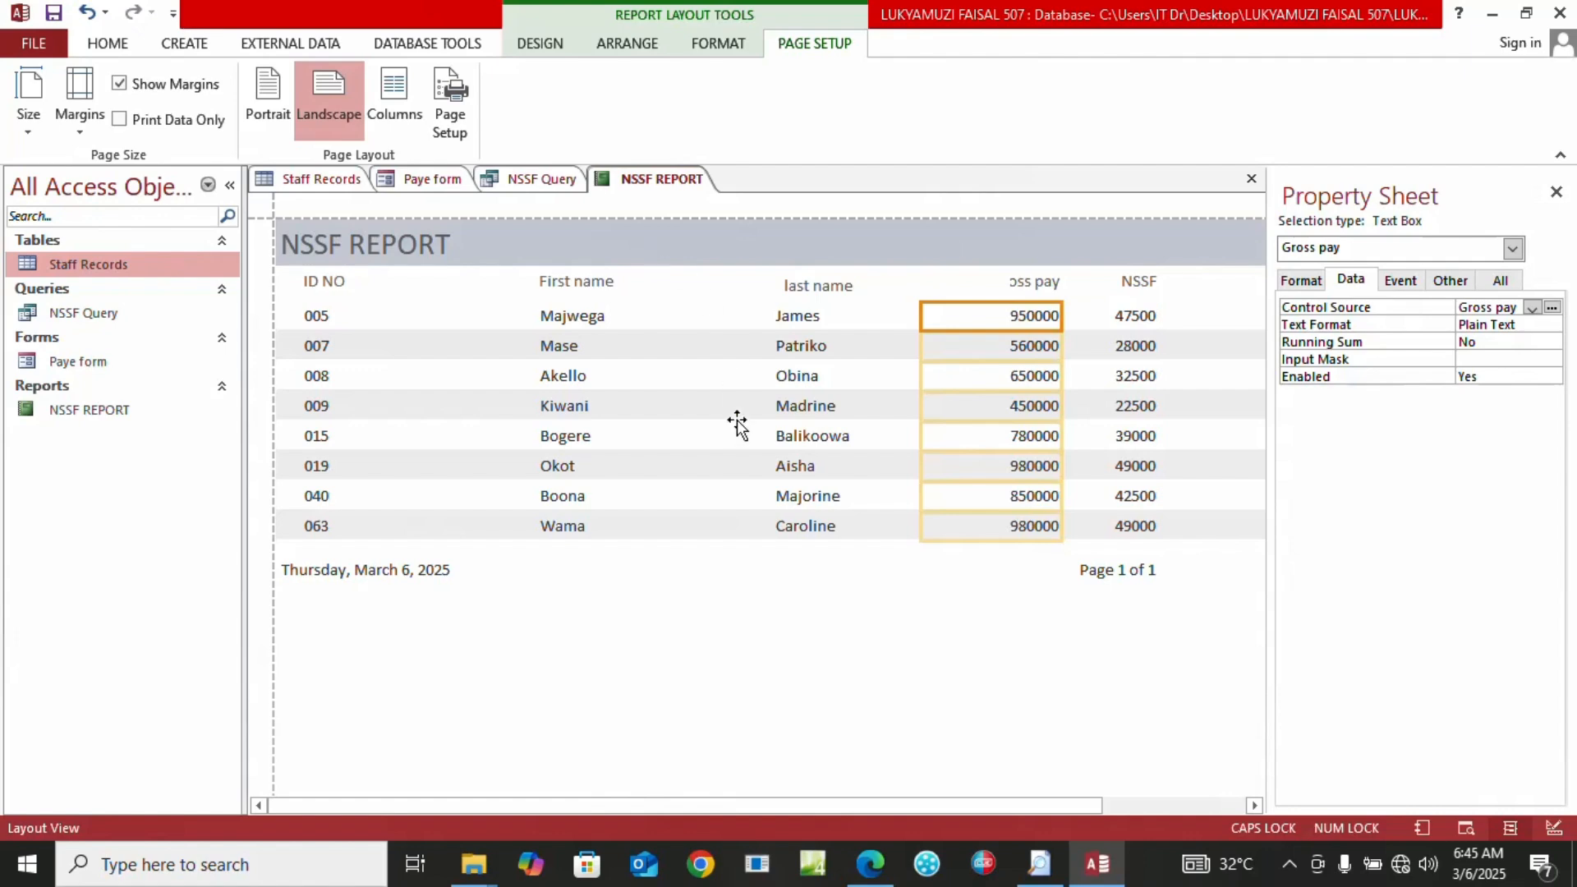
{"action": "left_click", "coordinate": [104, 44]}
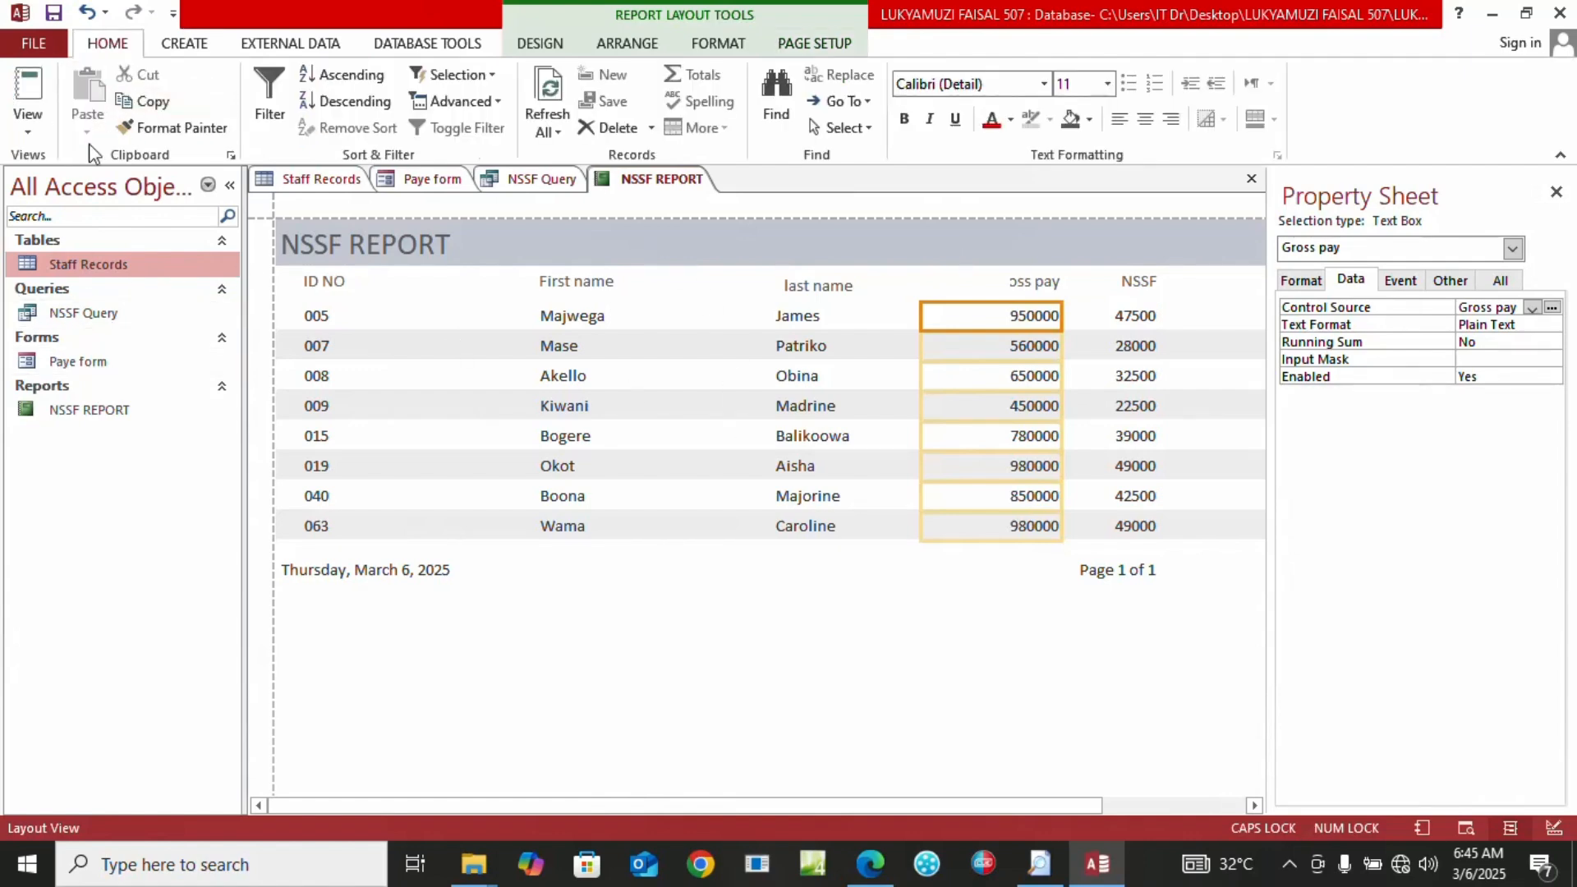
{"action": "left_click", "coordinate": [32, 131]}
{"action": "left_click", "coordinate": [90, 168]}
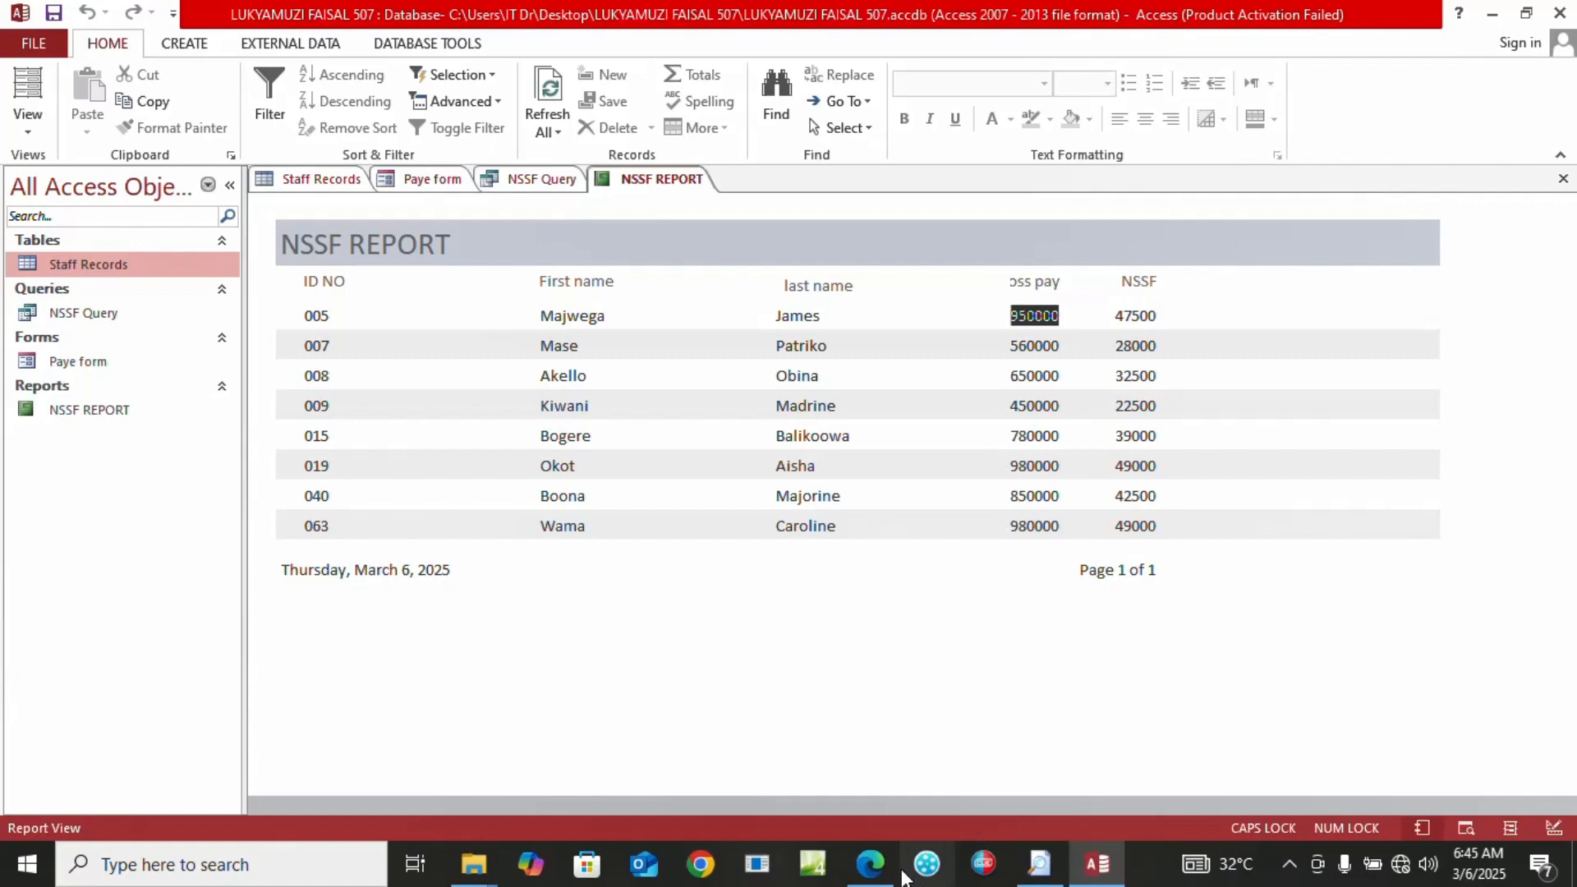
{"action": "left_click", "coordinate": [871, 864]}
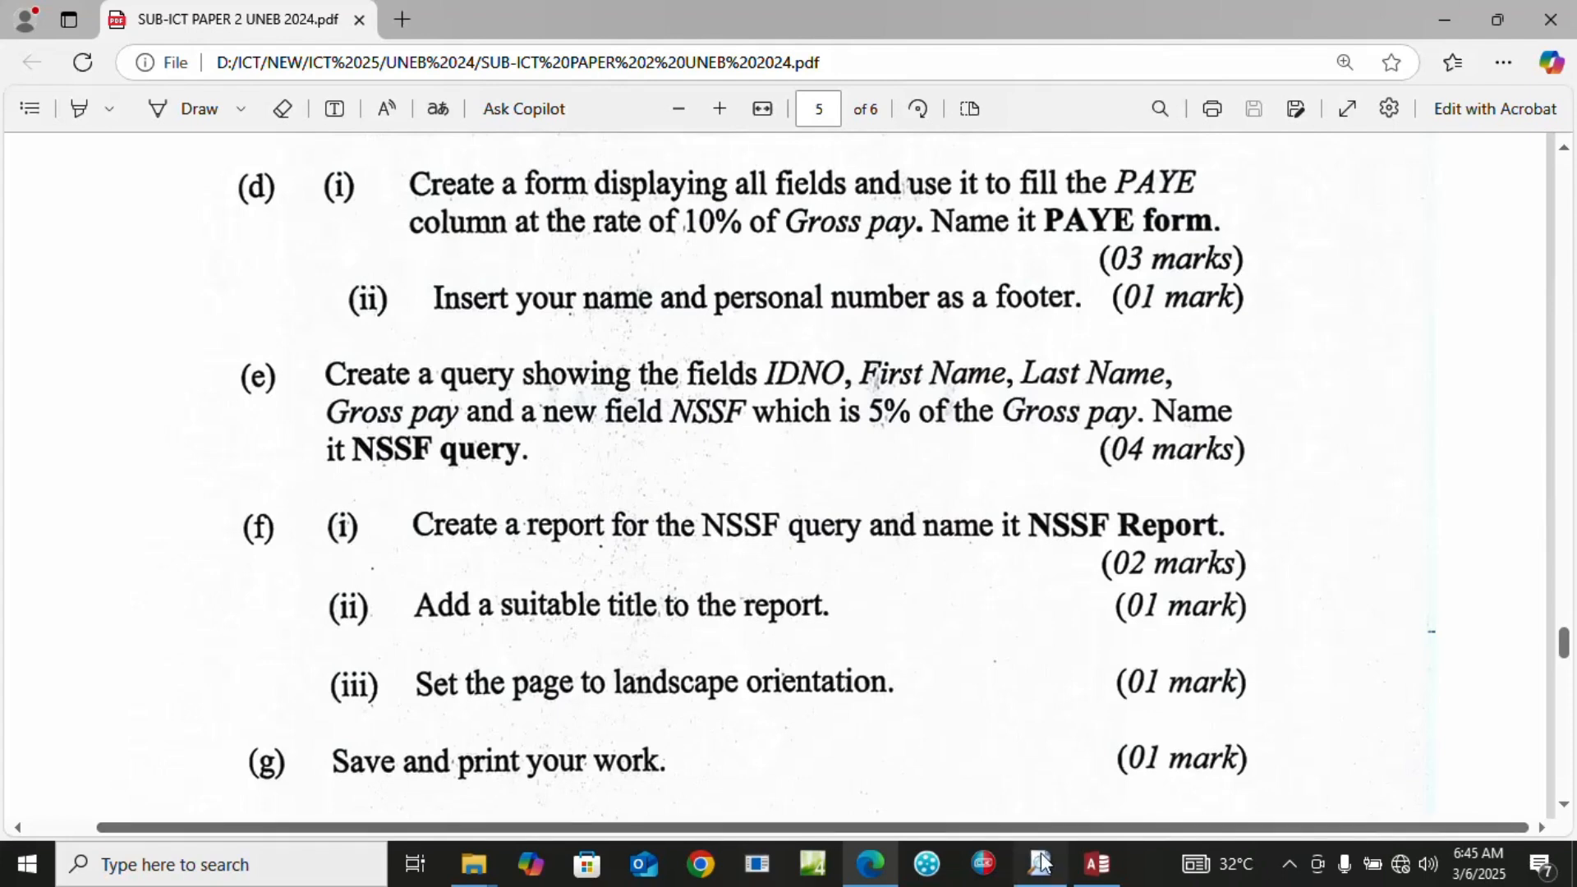
{"action": "left_click", "coordinate": [1097, 864]}
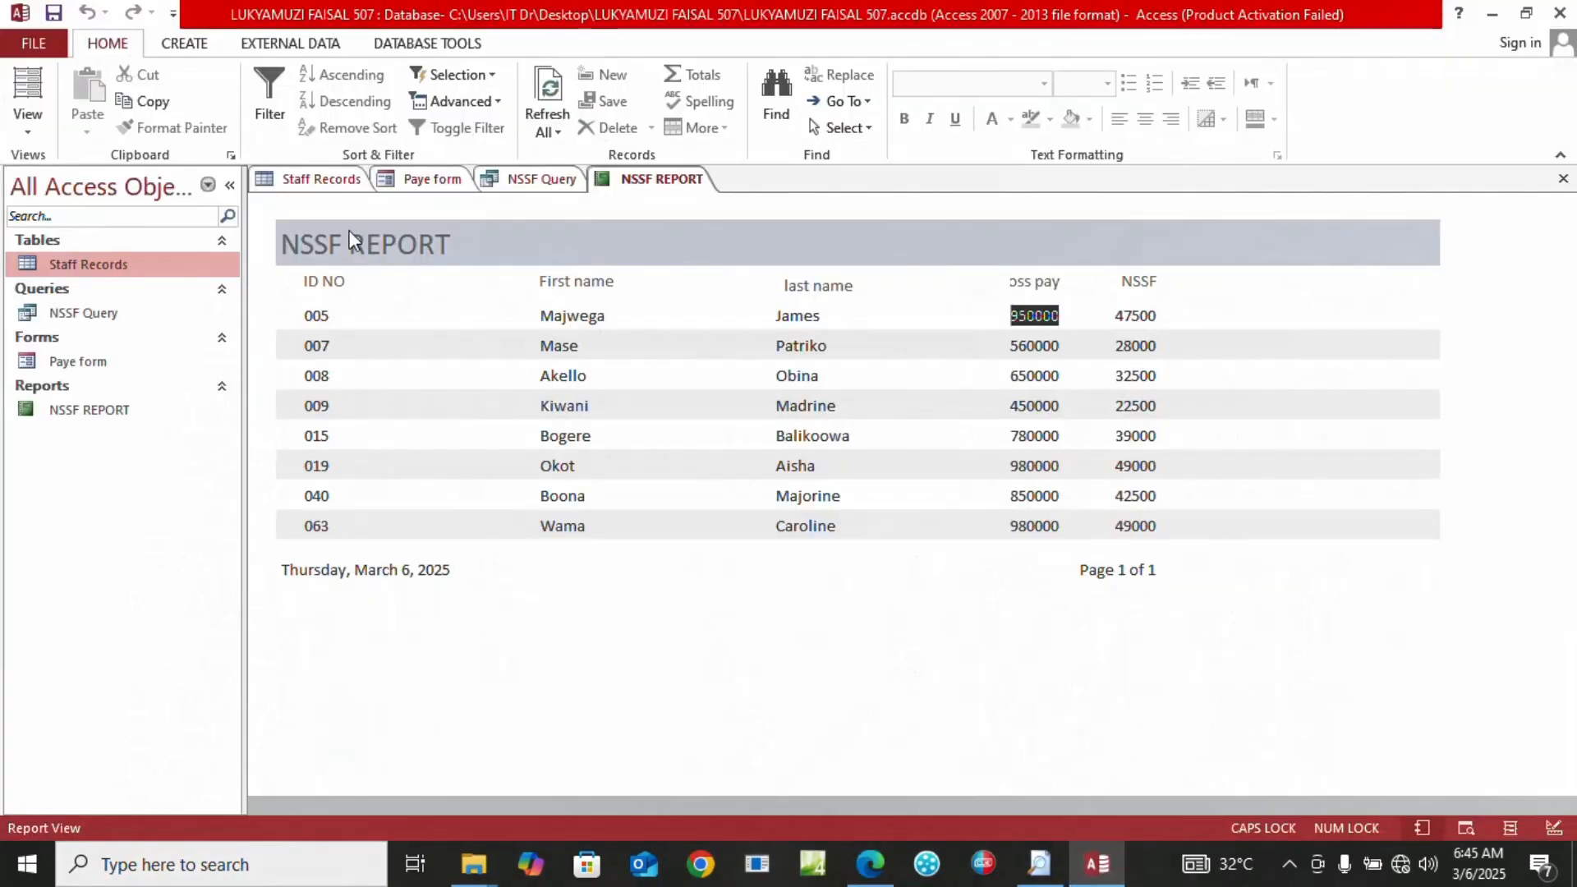
{"action": "left_click", "coordinate": [351, 248]}
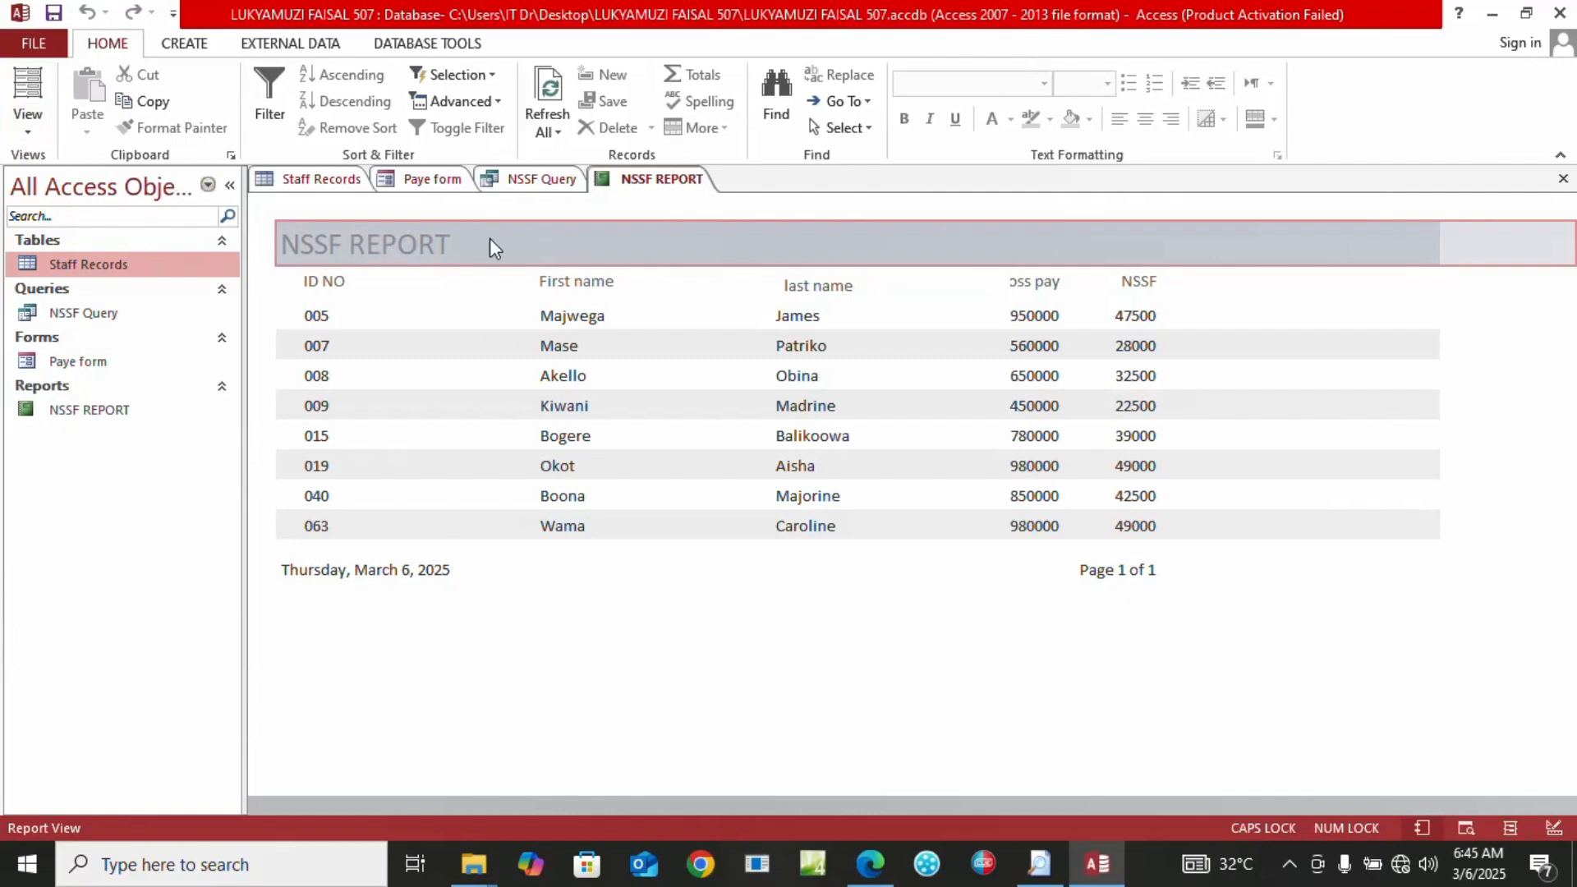
In Layout View, change the report title to NSSF REPORT 2024
{"action": "left_click", "coordinate": [28, 123]}
{"action": "left_click", "coordinate": [67, 271]}
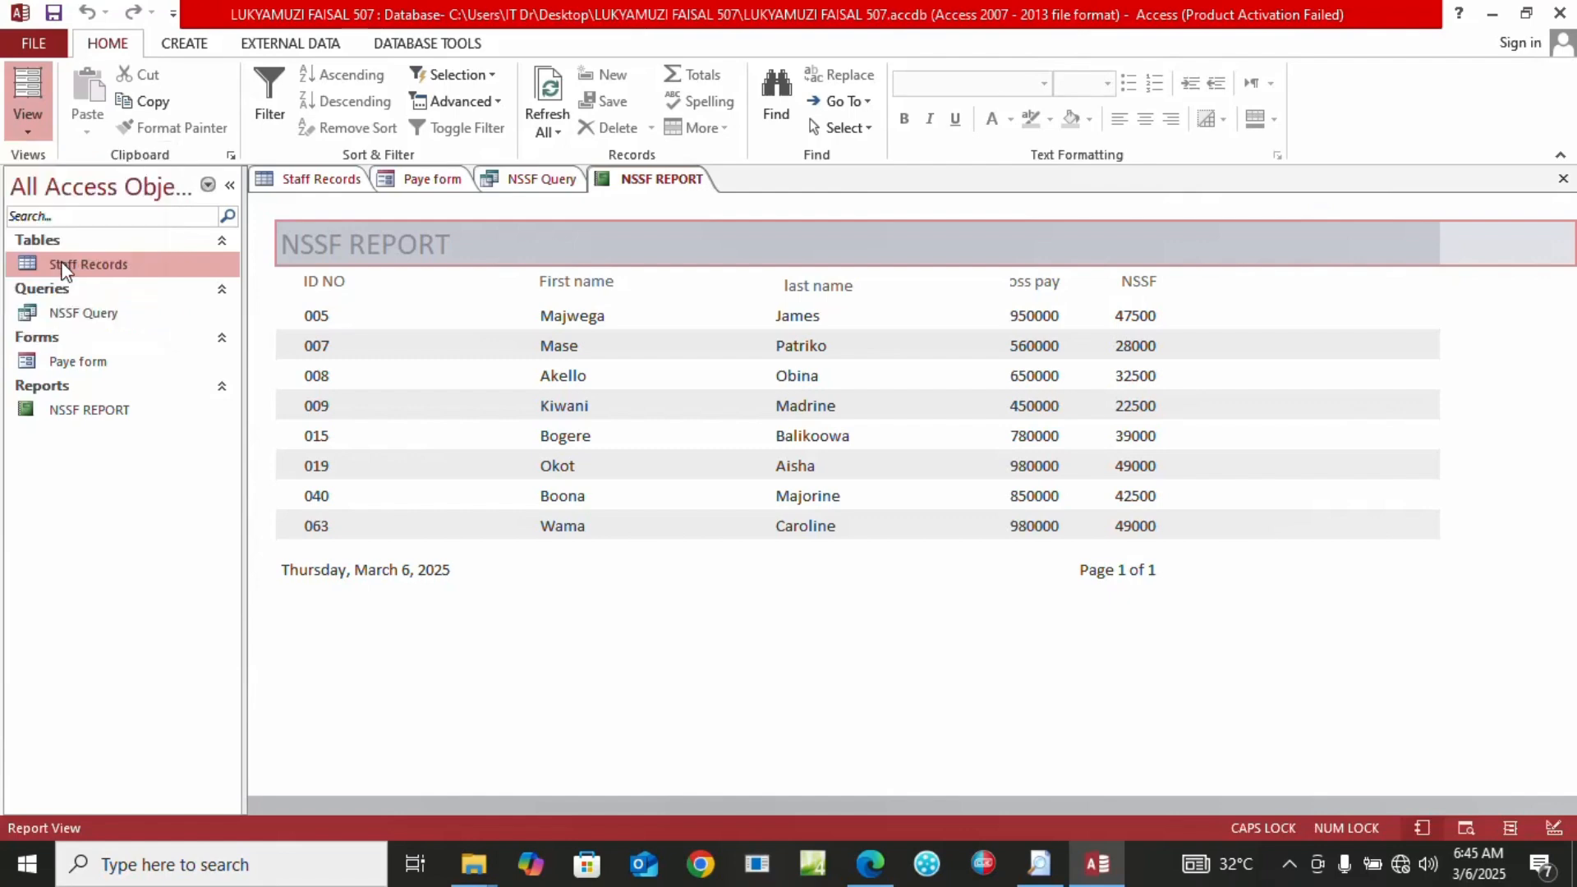
{"action": "left_click", "coordinate": [413, 243]}
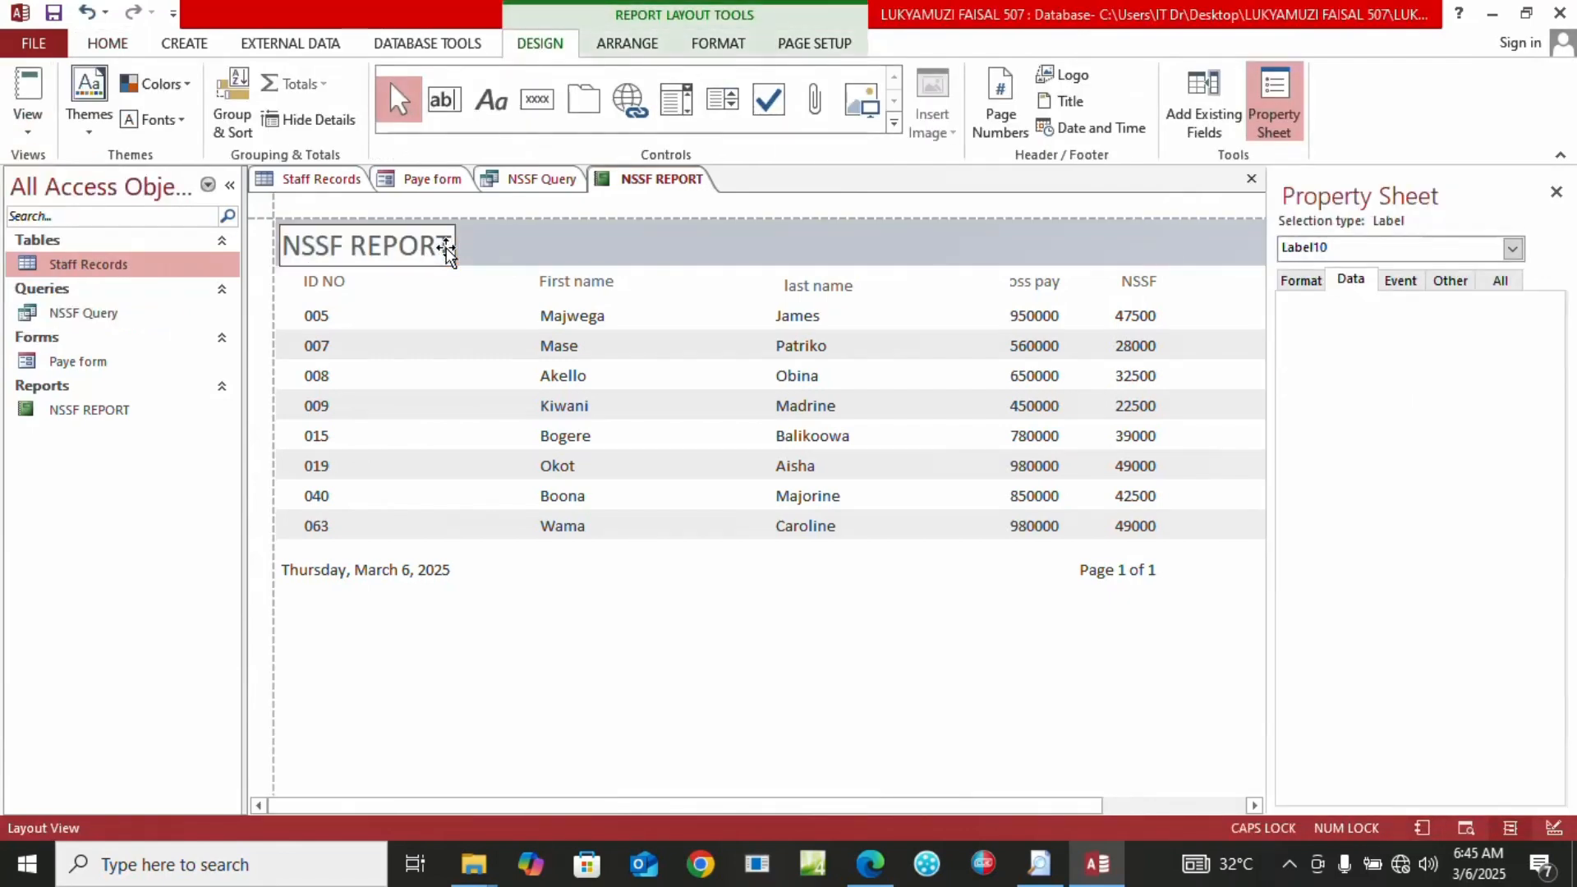
{"action": "left_click", "coordinate": [446, 250]}
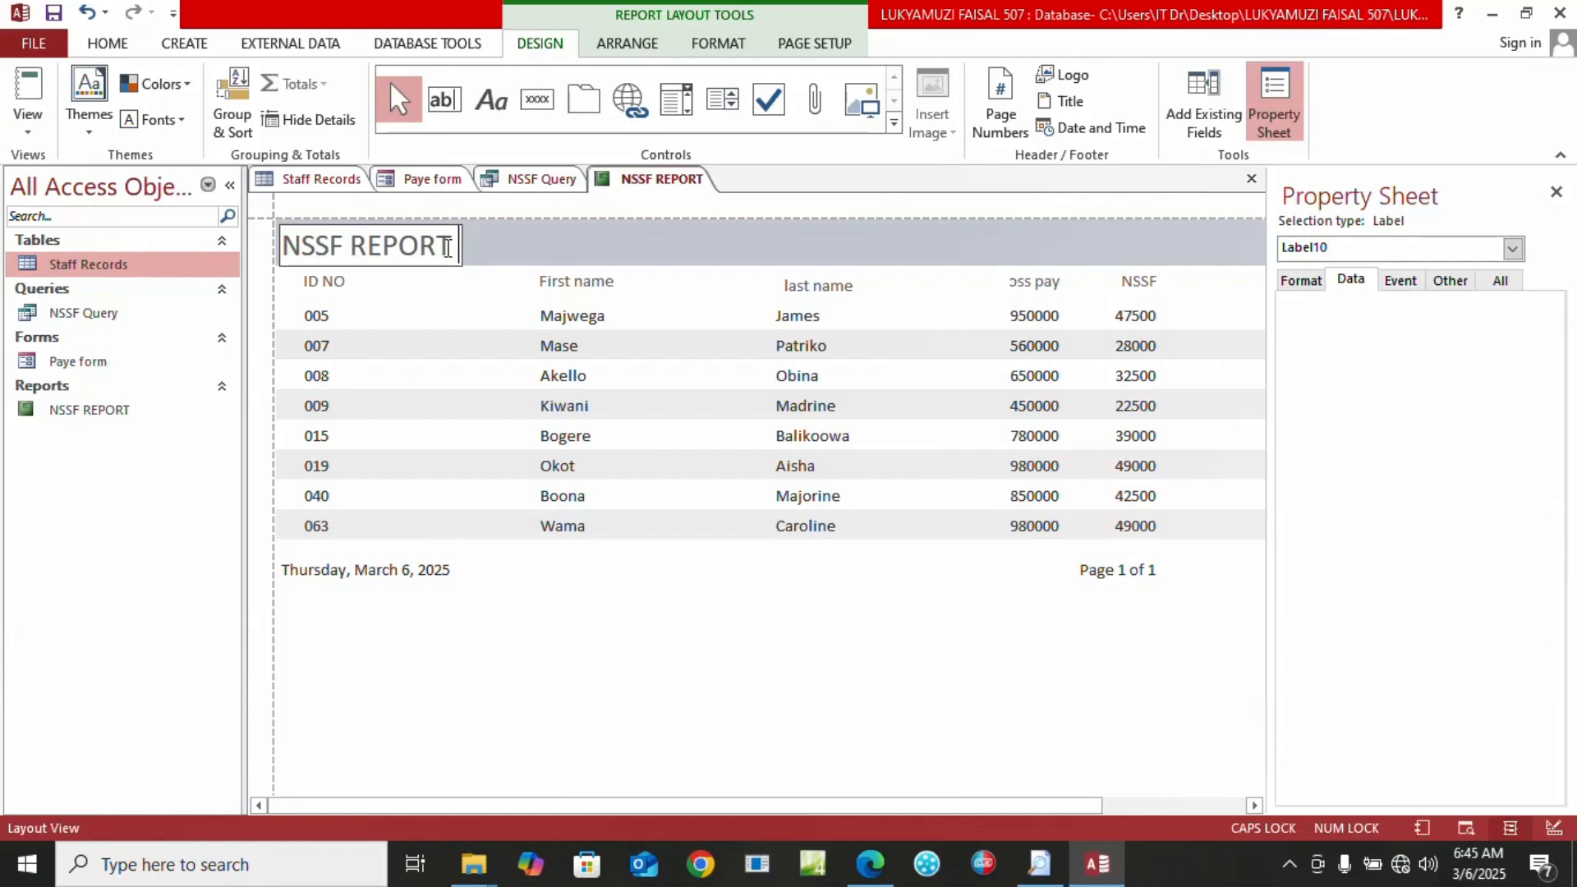
{"action": "type", "text": "2024"}
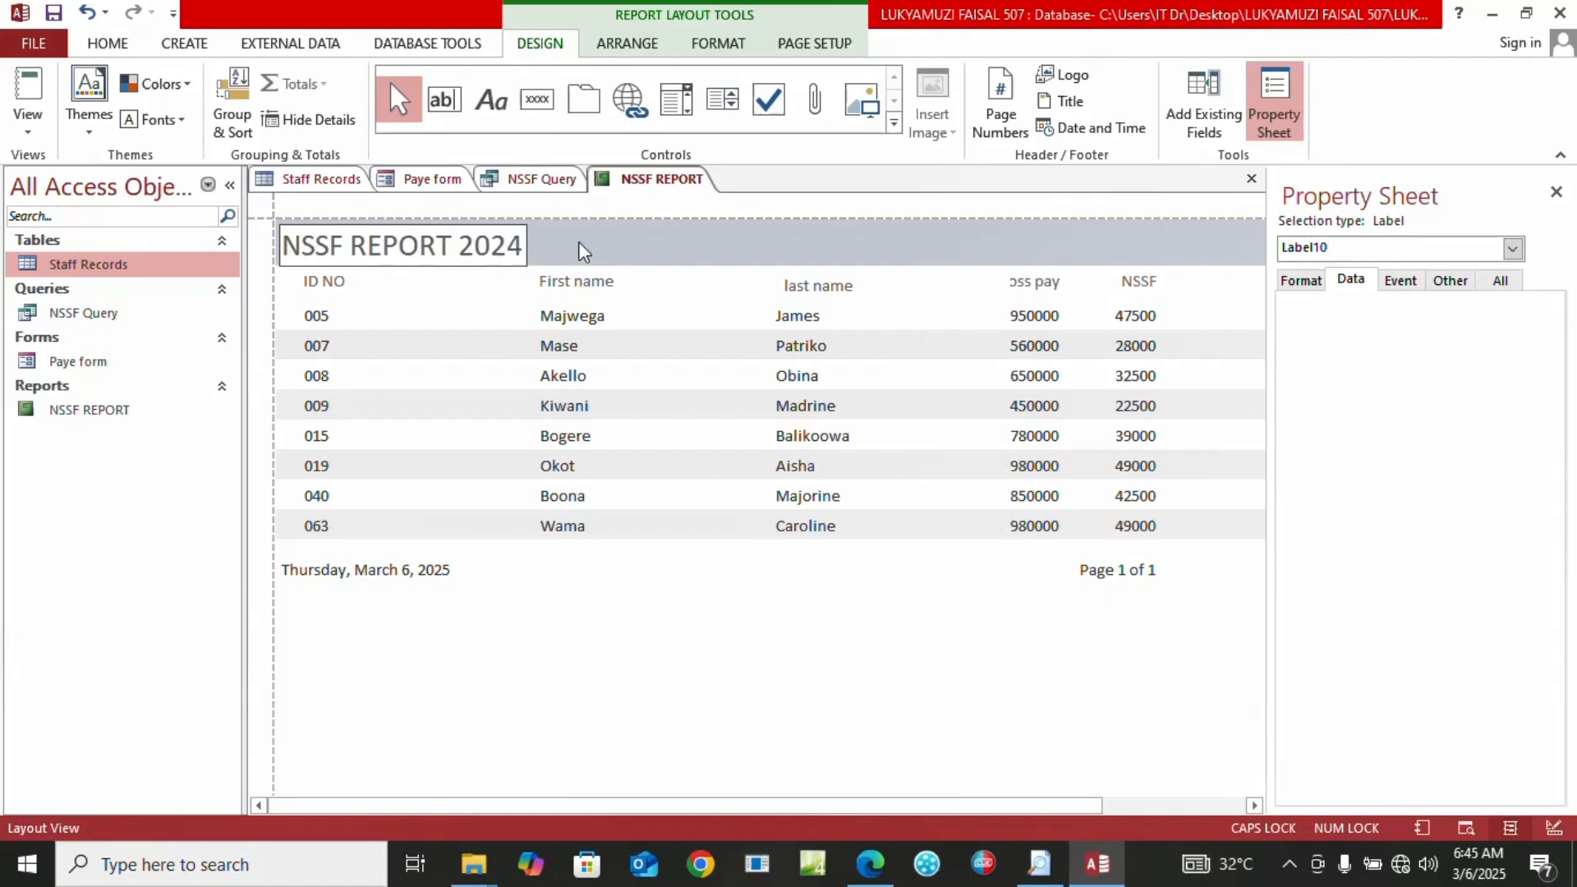
{"action": "left_click", "coordinate": [645, 243]}
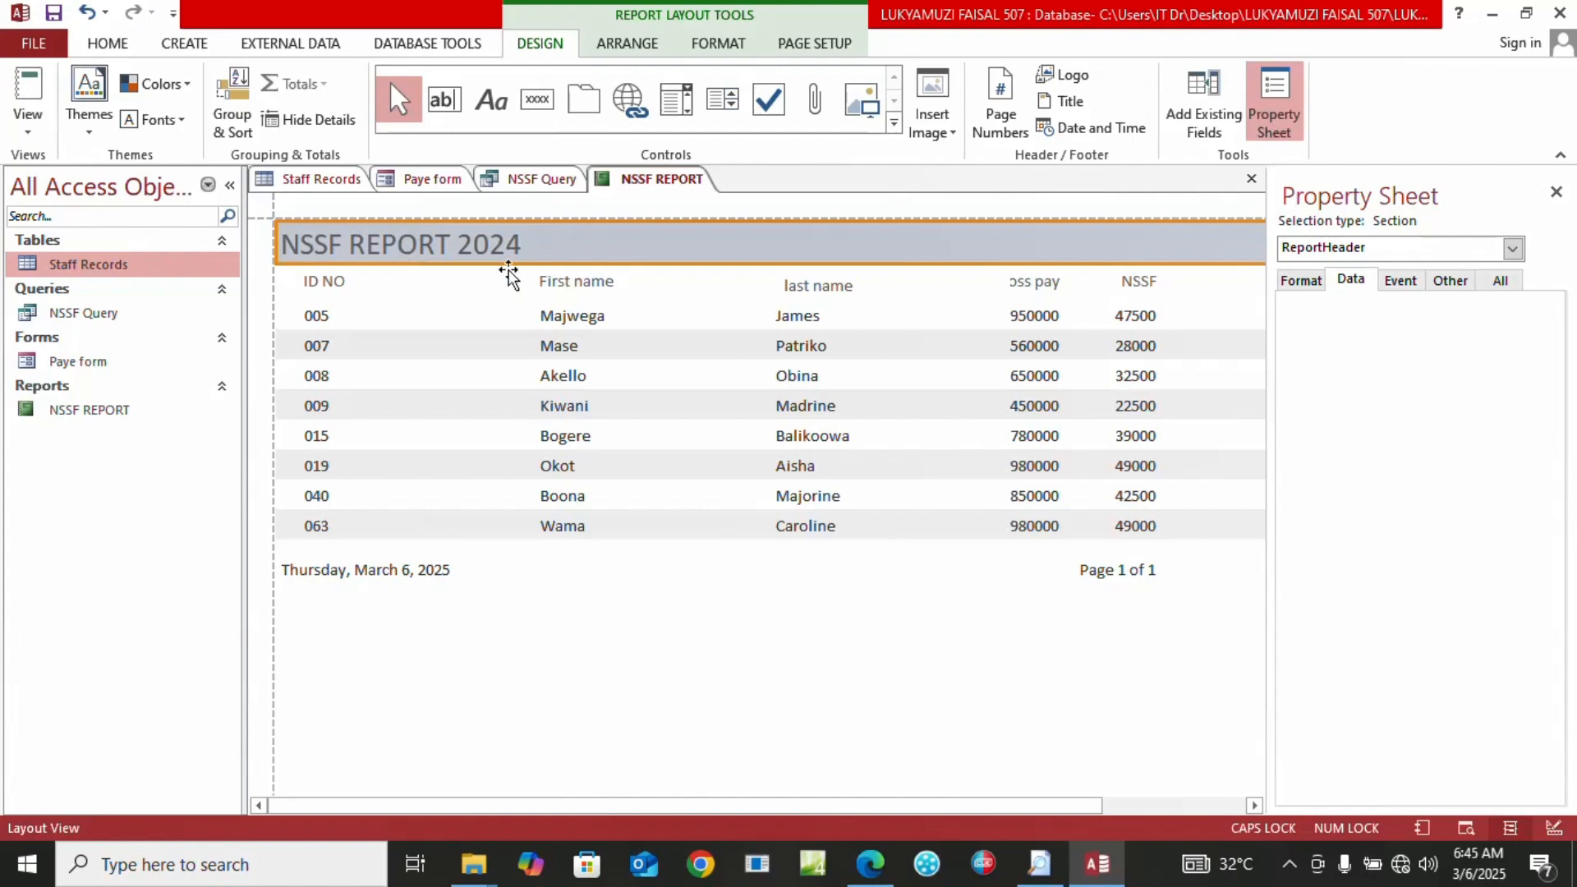
Widen the title label across the header and centre its text
{"action": "left_click", "coordinate": [123, 49]}
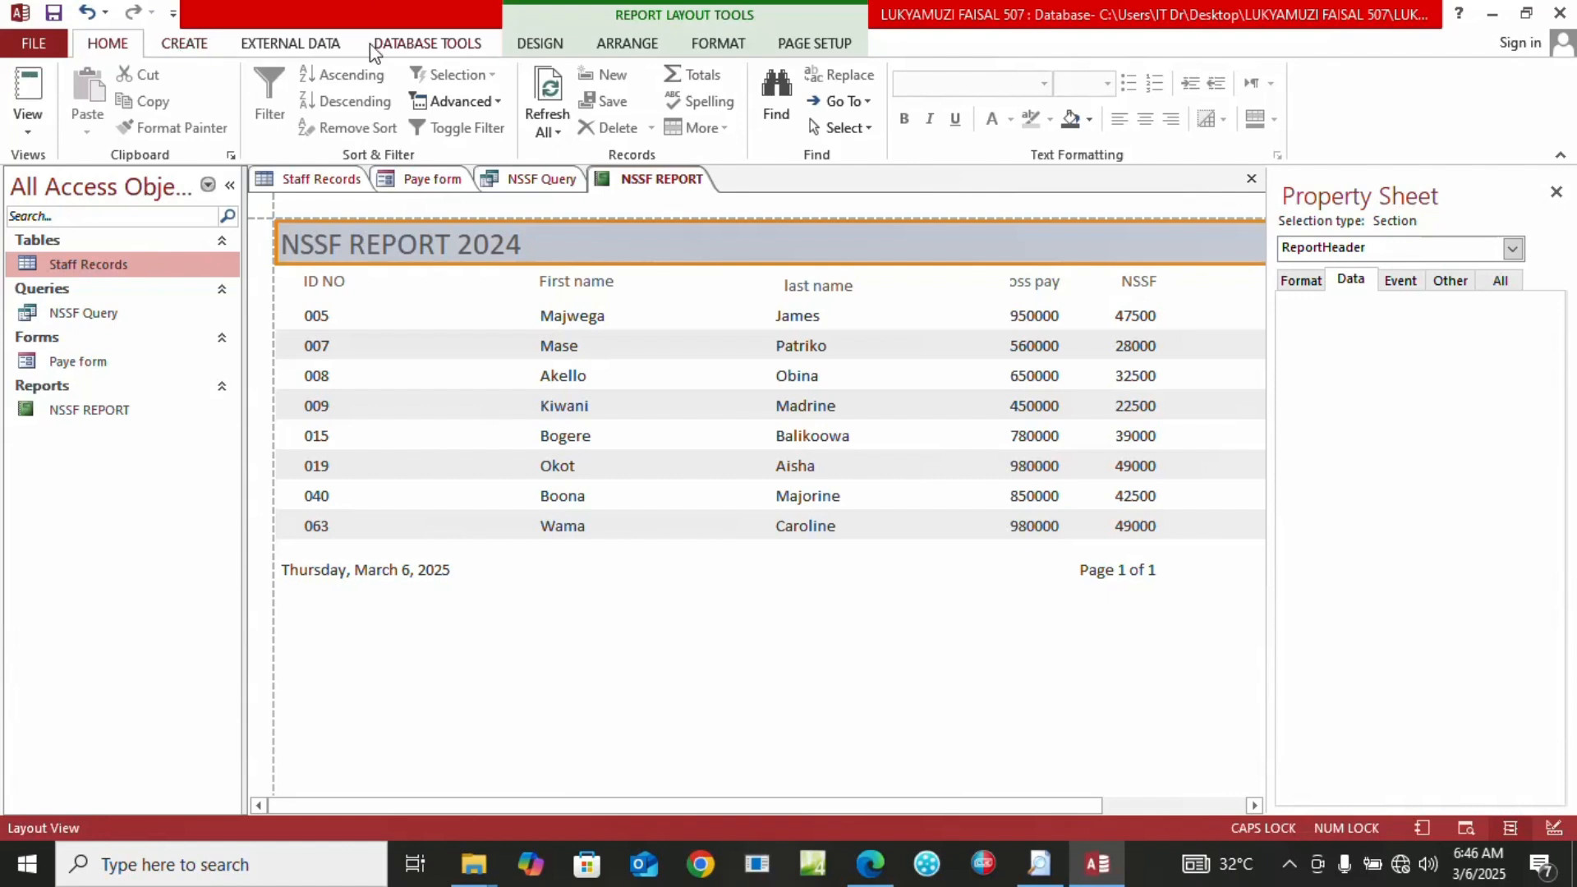
{"action": "left_click", "coordinate": [704, 46]}
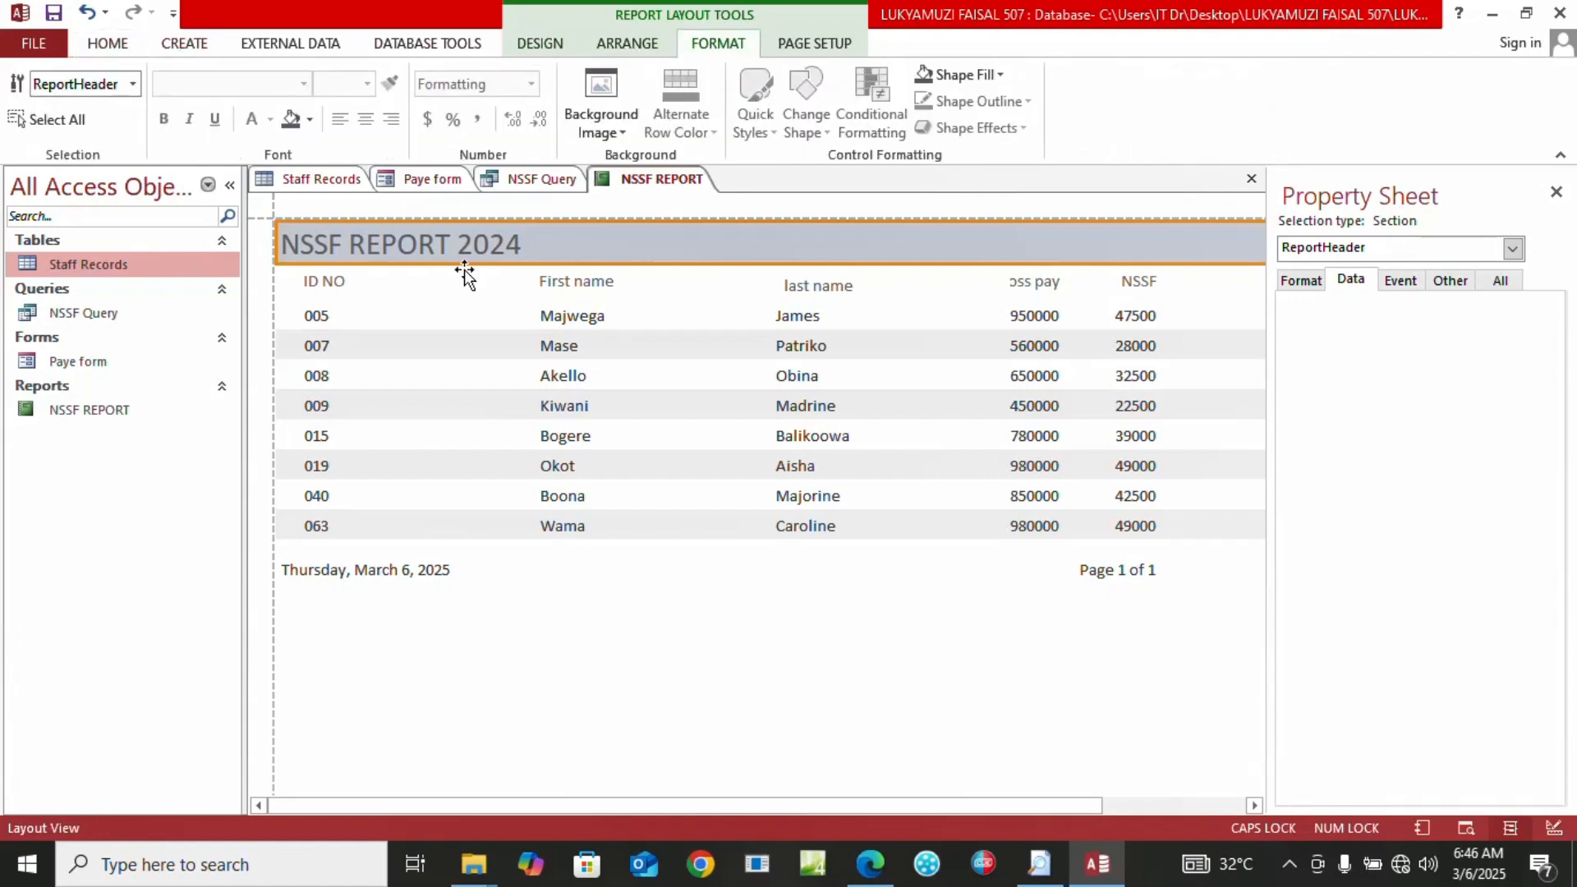
{"action": "left_click", "coordinate": [460, 241]}
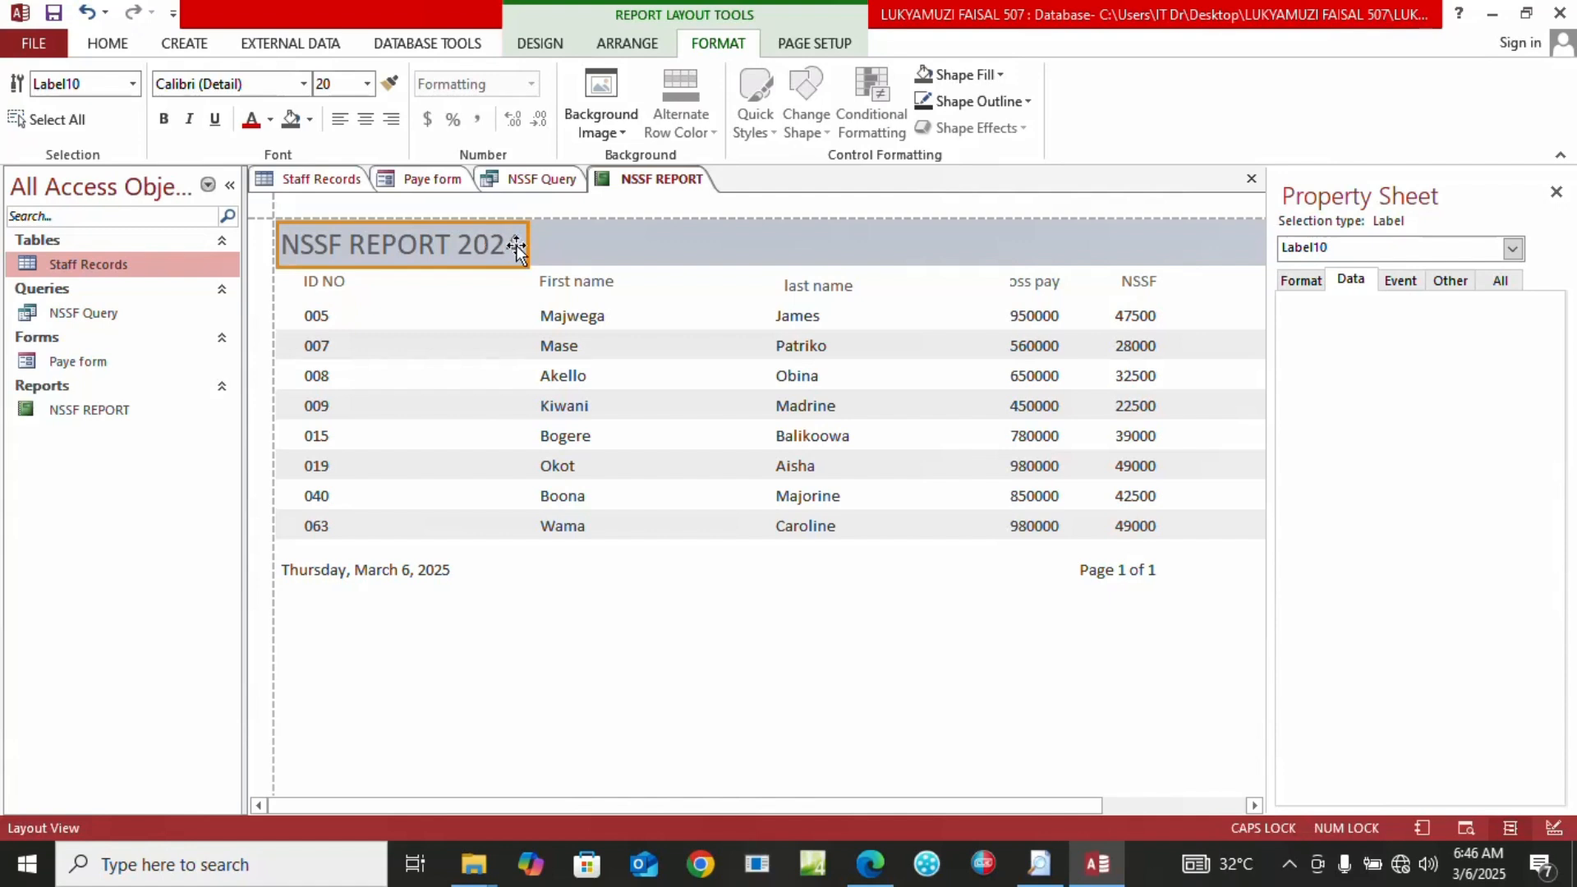
{"action": "left_click_drag", "start_coordinate": [527, 245], "coordinate": [744, 250]}
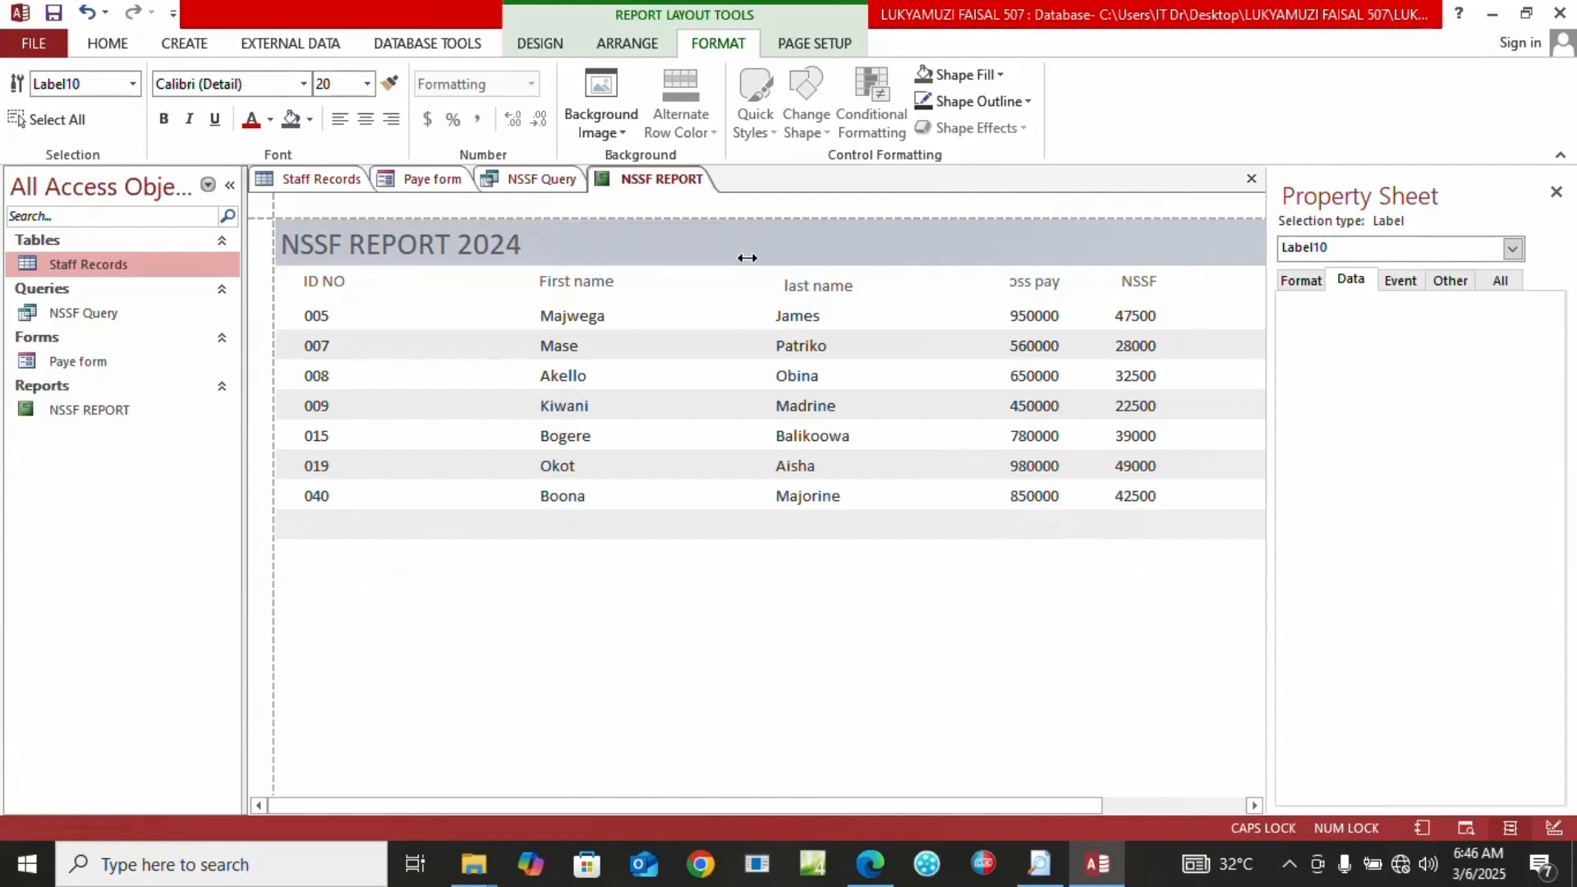
{"action": "left_click", "coordinate": [366, 120]}
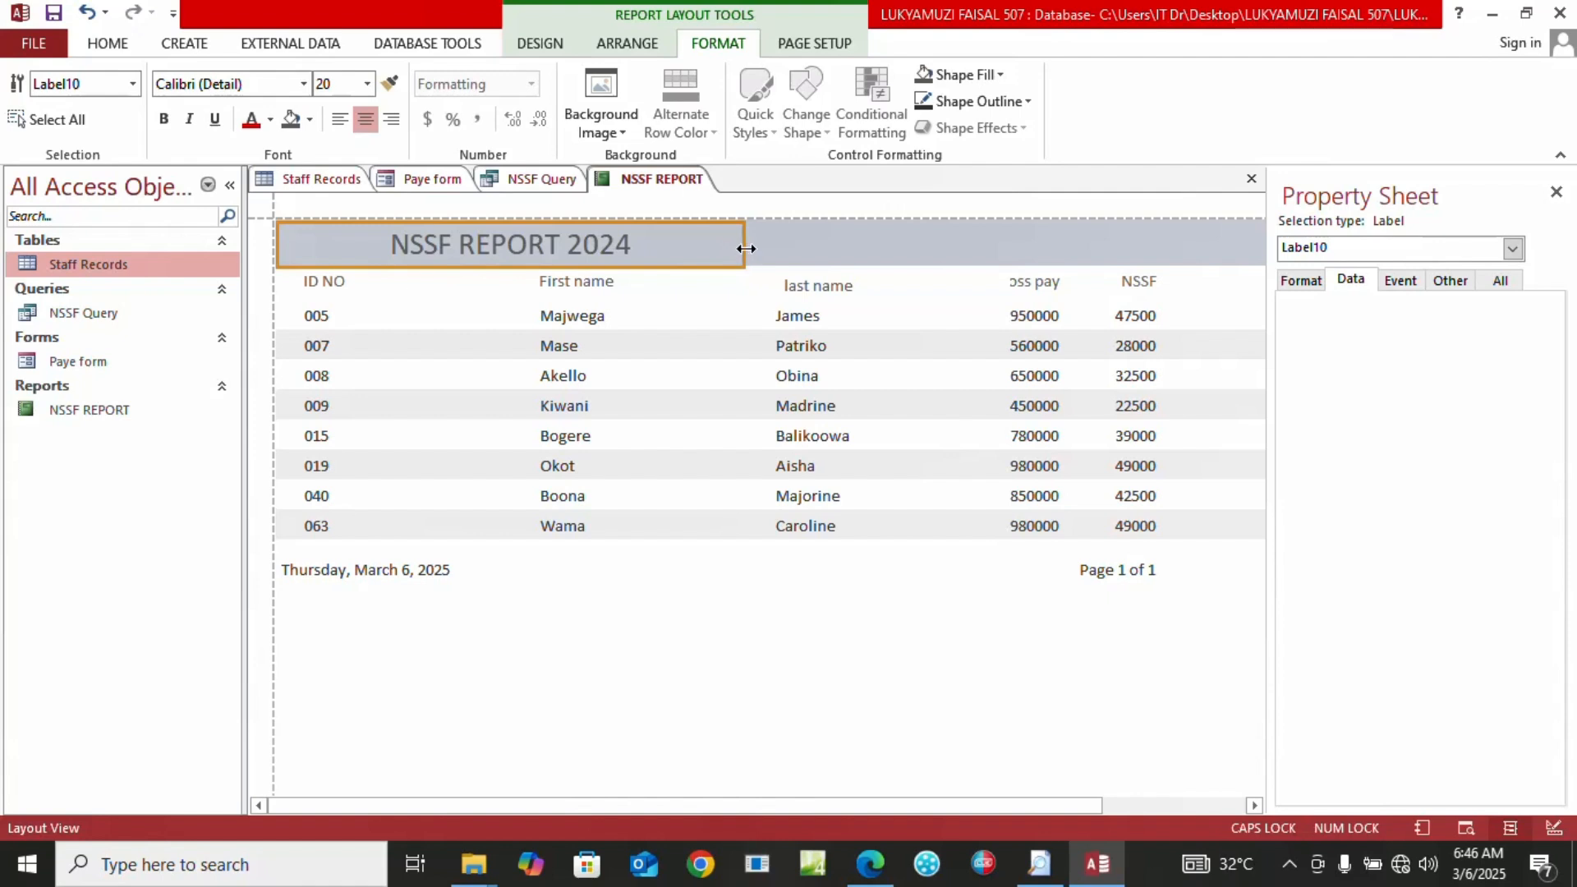
{"action": "left_click_drag", "start_coordinate": [747, 246], "coordinate": [1068, 250]}
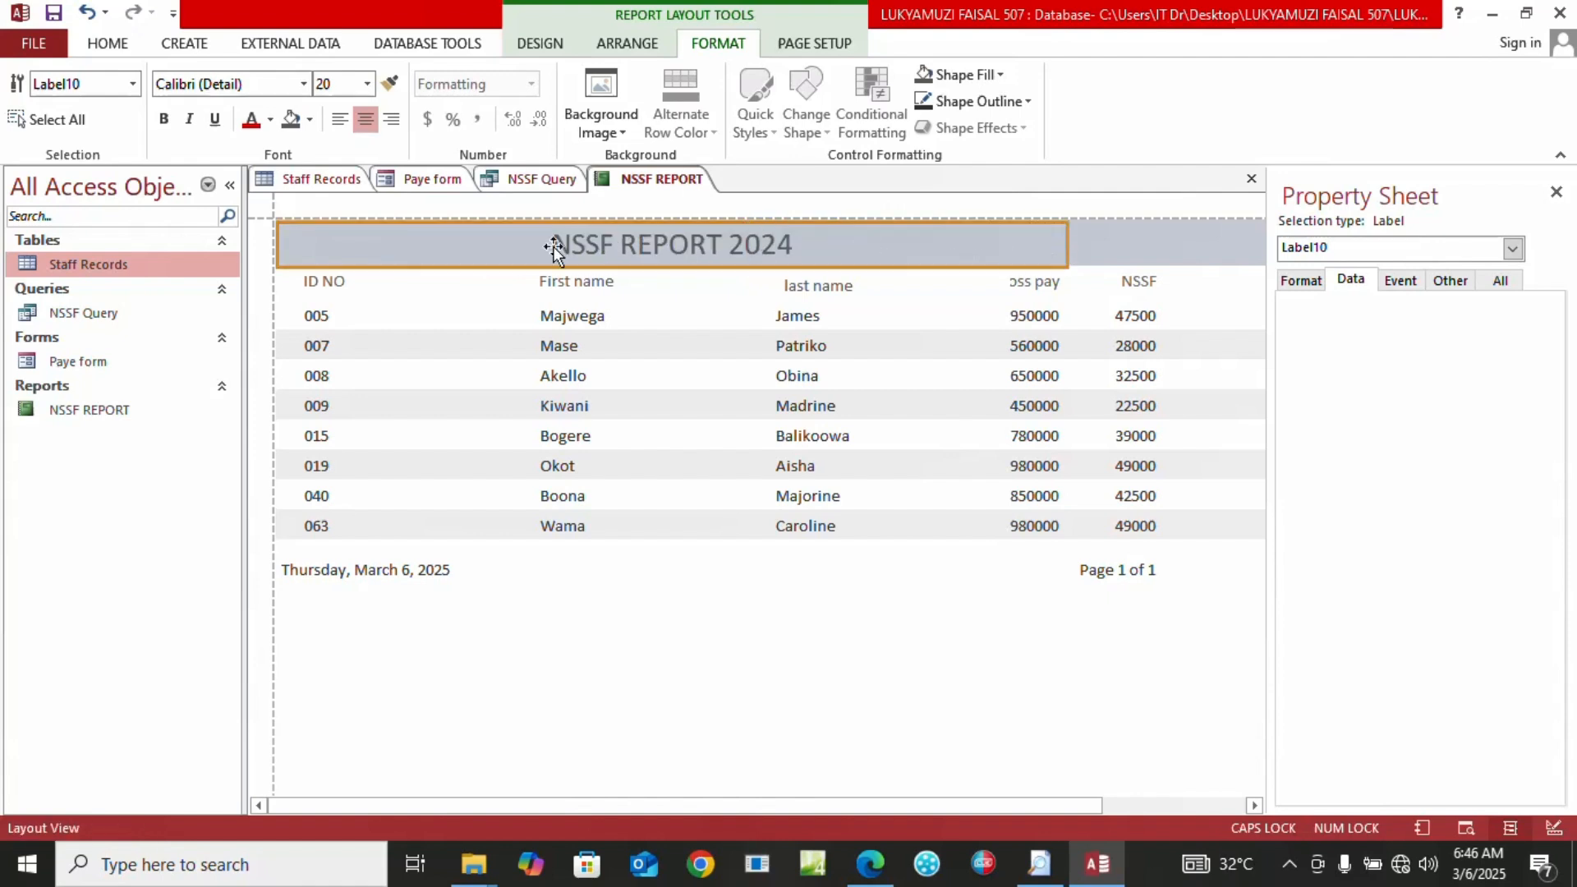
Format the title in red, bold, size 26 Algerian
{"action": "left_click", "coordinate": [270, 120]}
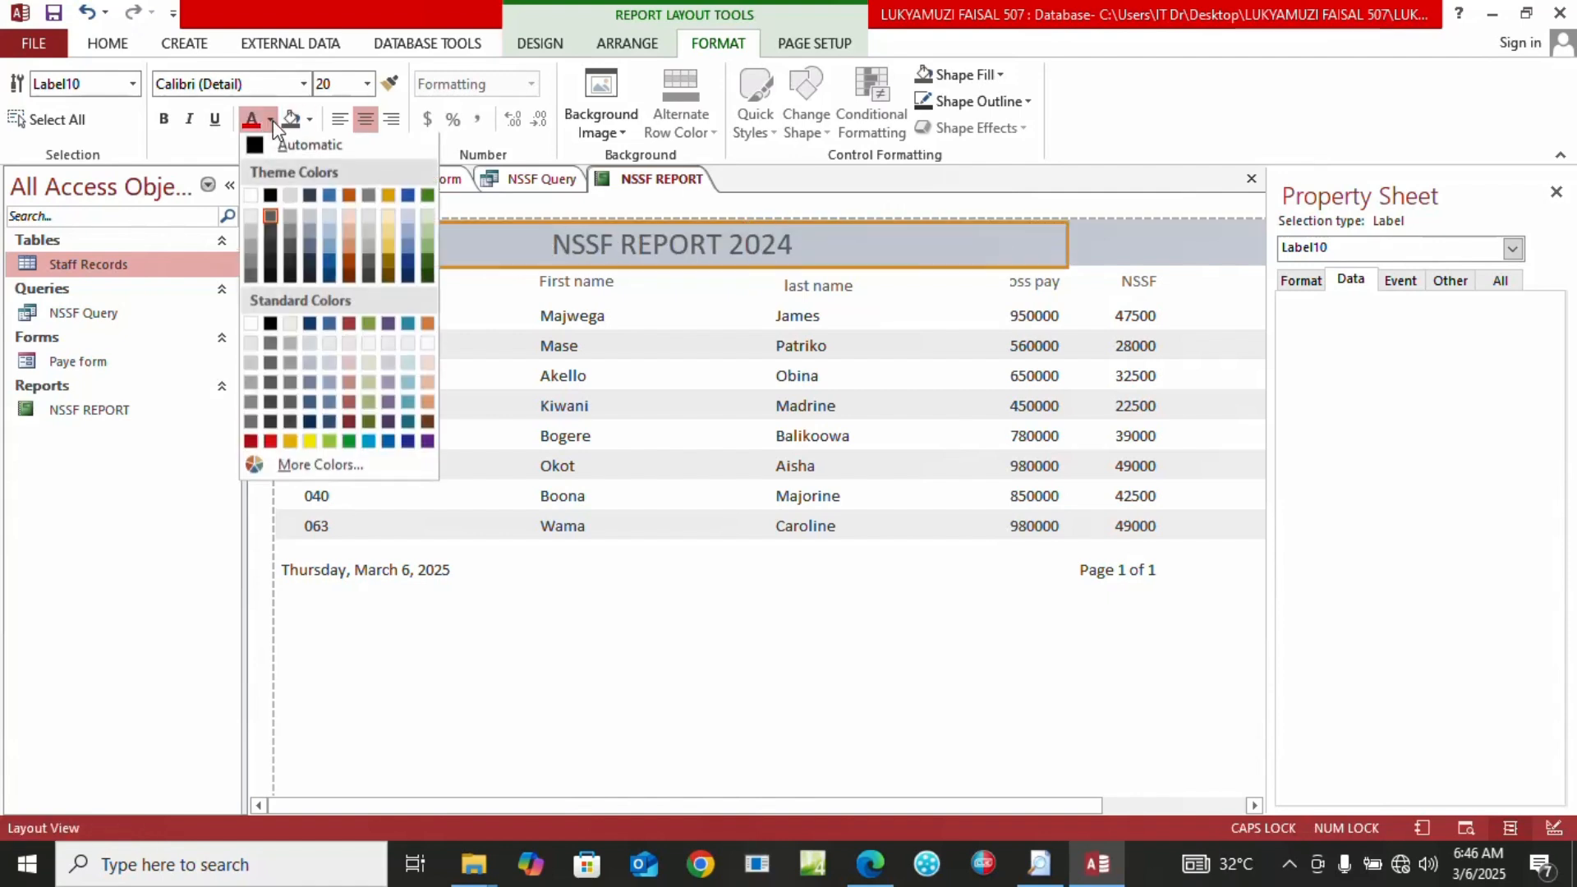
{"action": "left_click", "coordinate": [270, 445]}
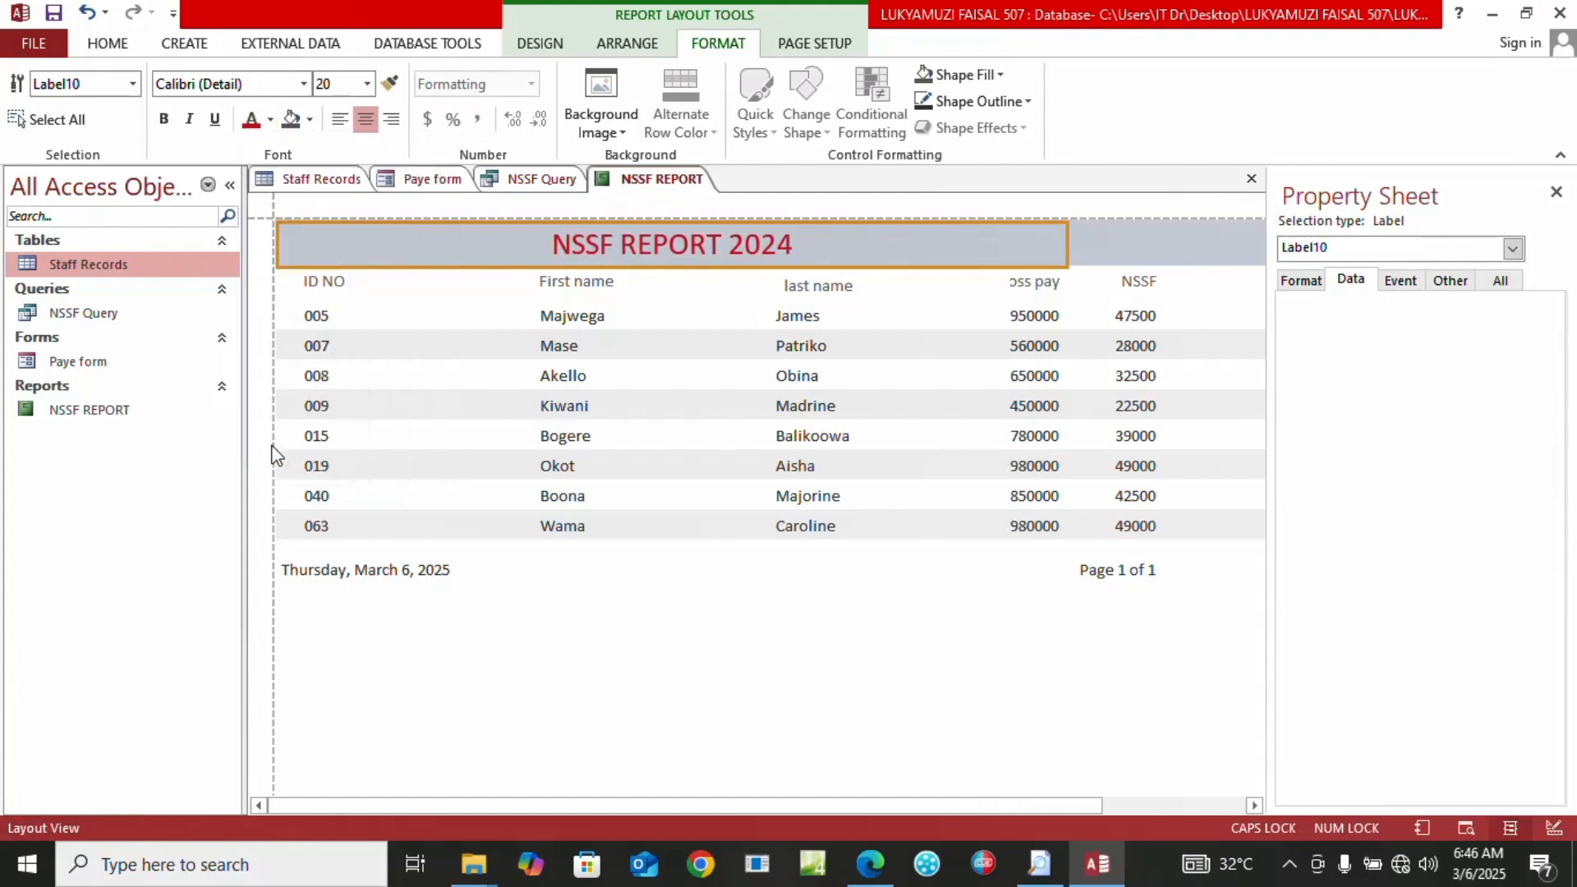
{"action": "left_click", "coordinate": [164, 119]}
{"action": "left_click", "coordinate": [366, 85]}
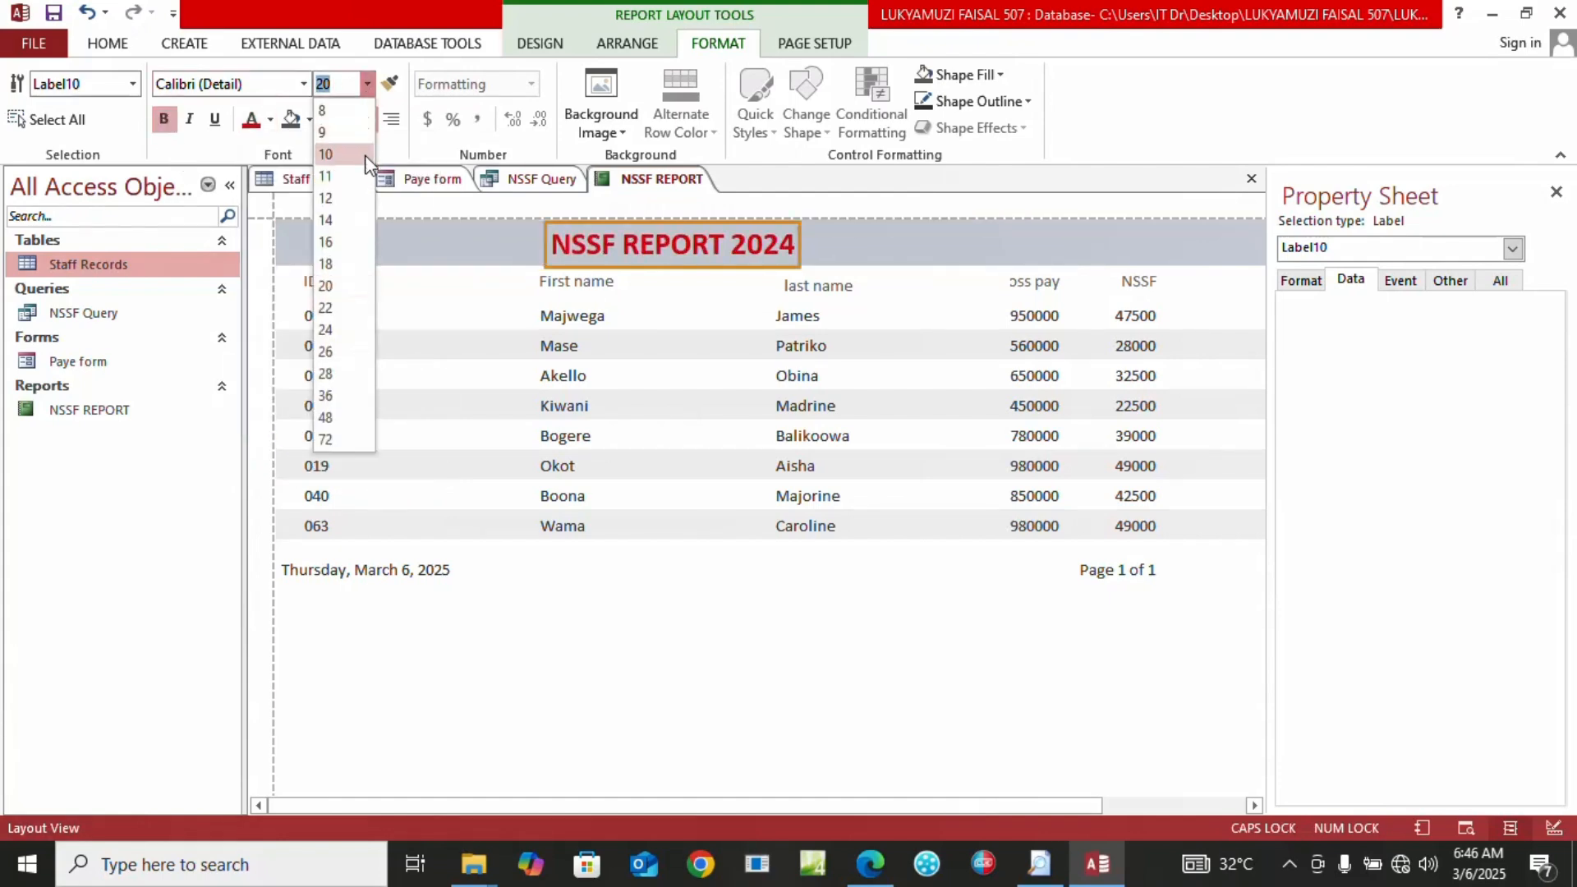
{"action": "left_click", "coordinate": [325, 352]}
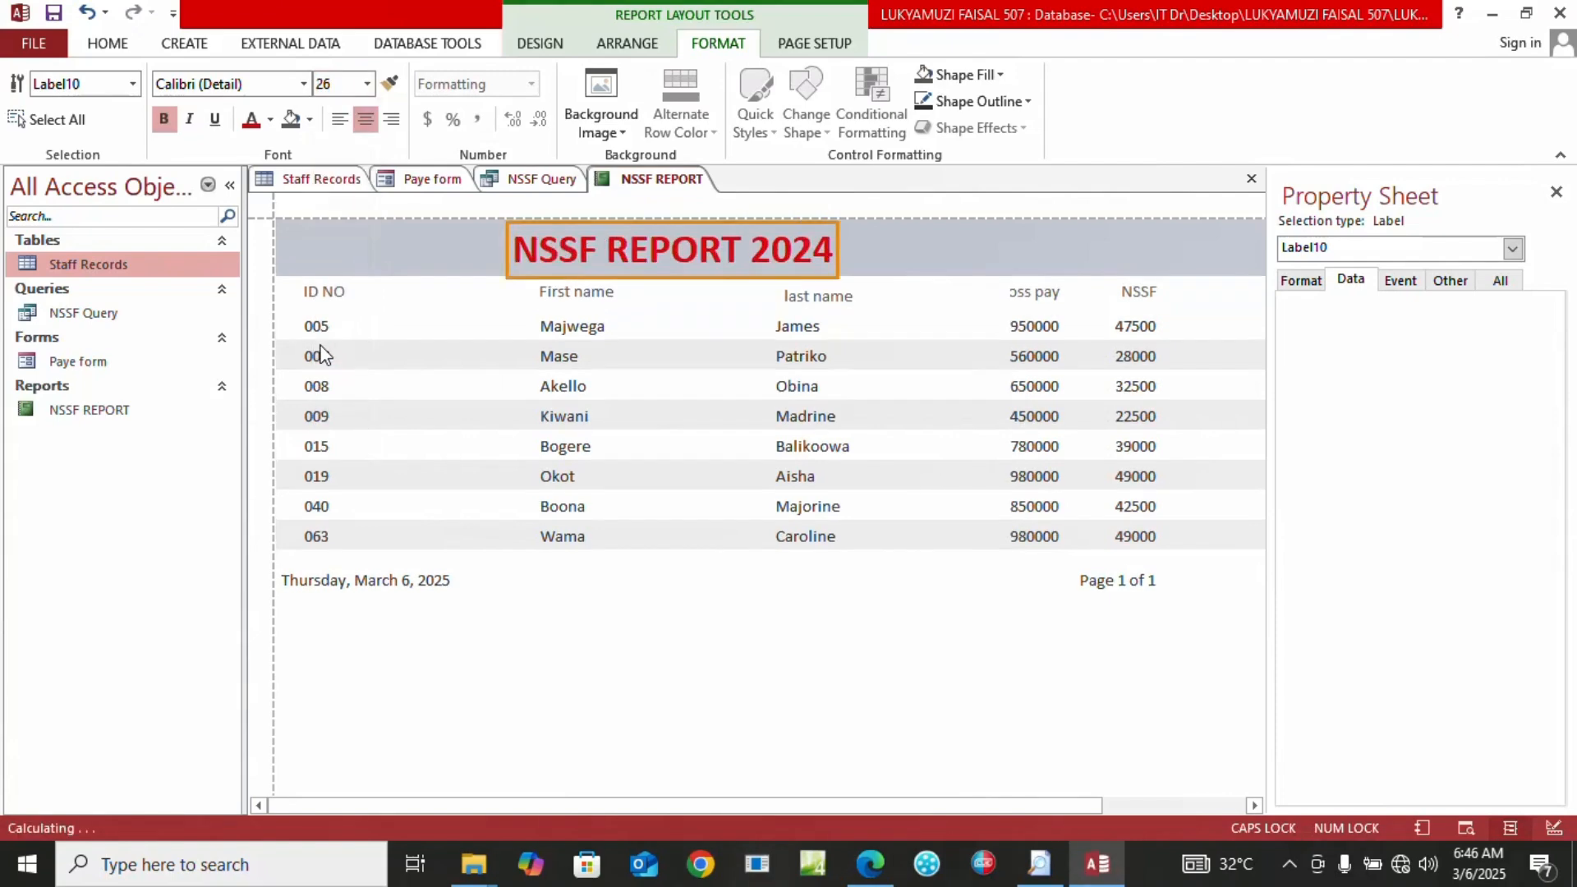
{"action": "left_click", "coordinate": [304, 84]}
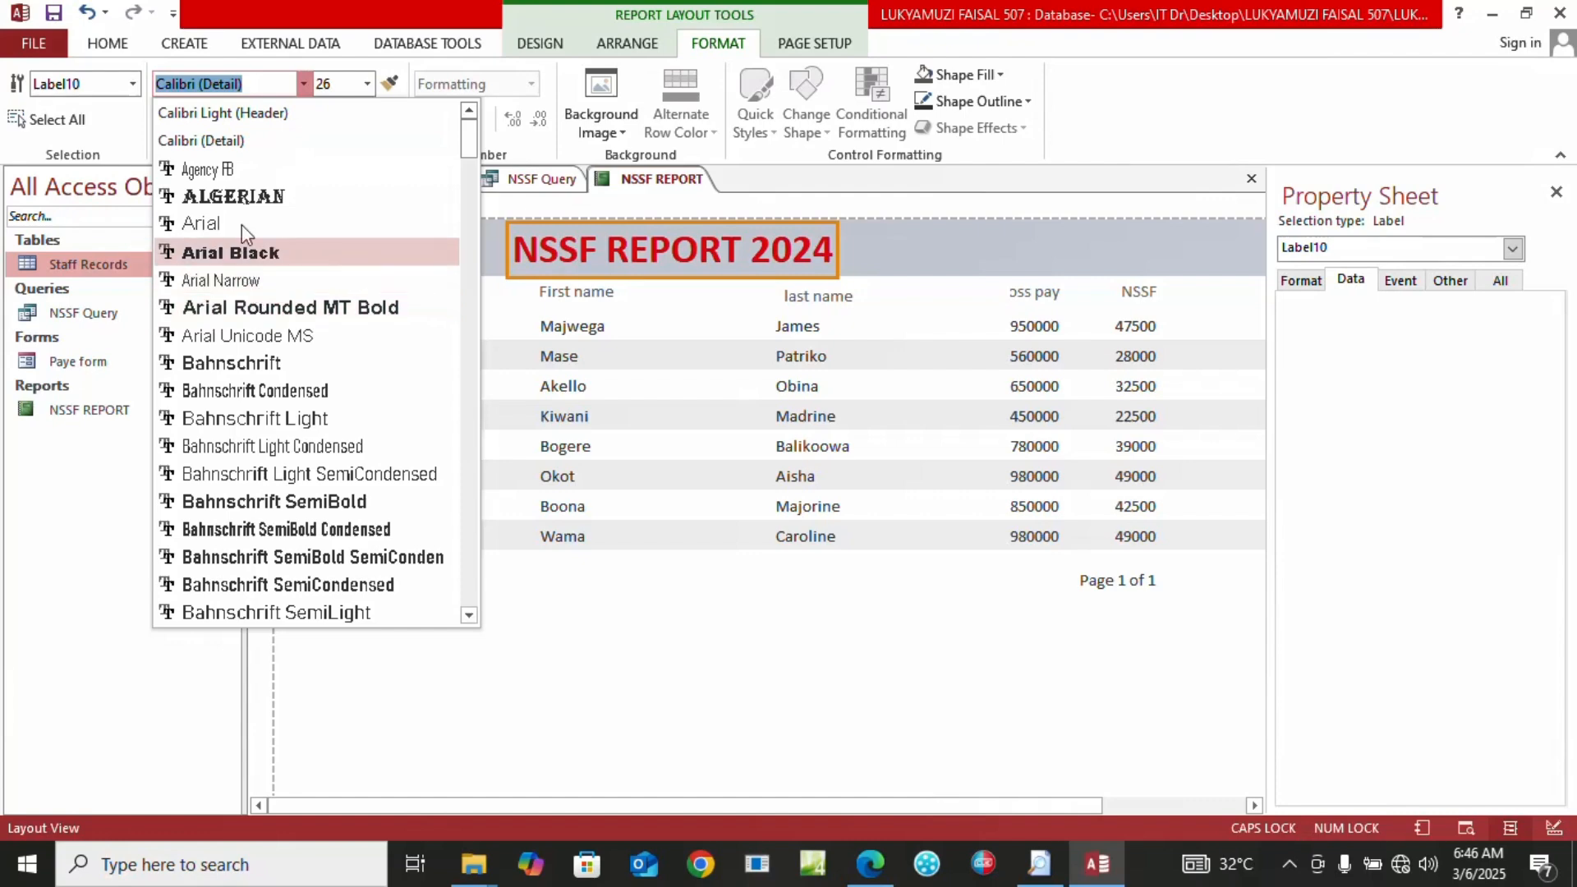
{"action": "left_click", "coordinate": [241, 199]}
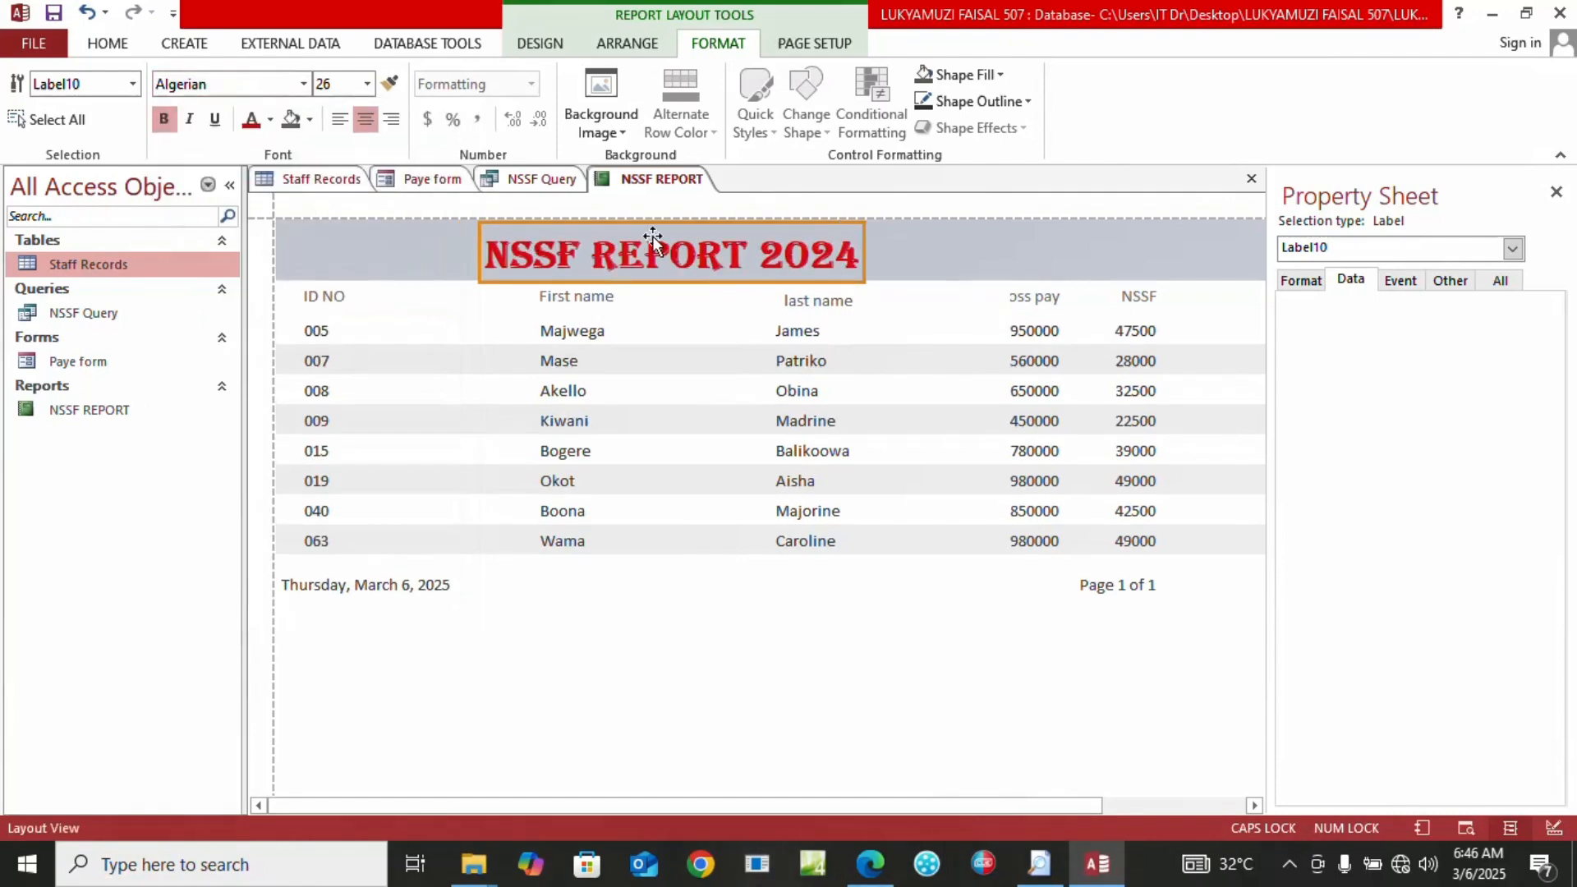
{"action": "left_click", "coordinate": [970, 258]}
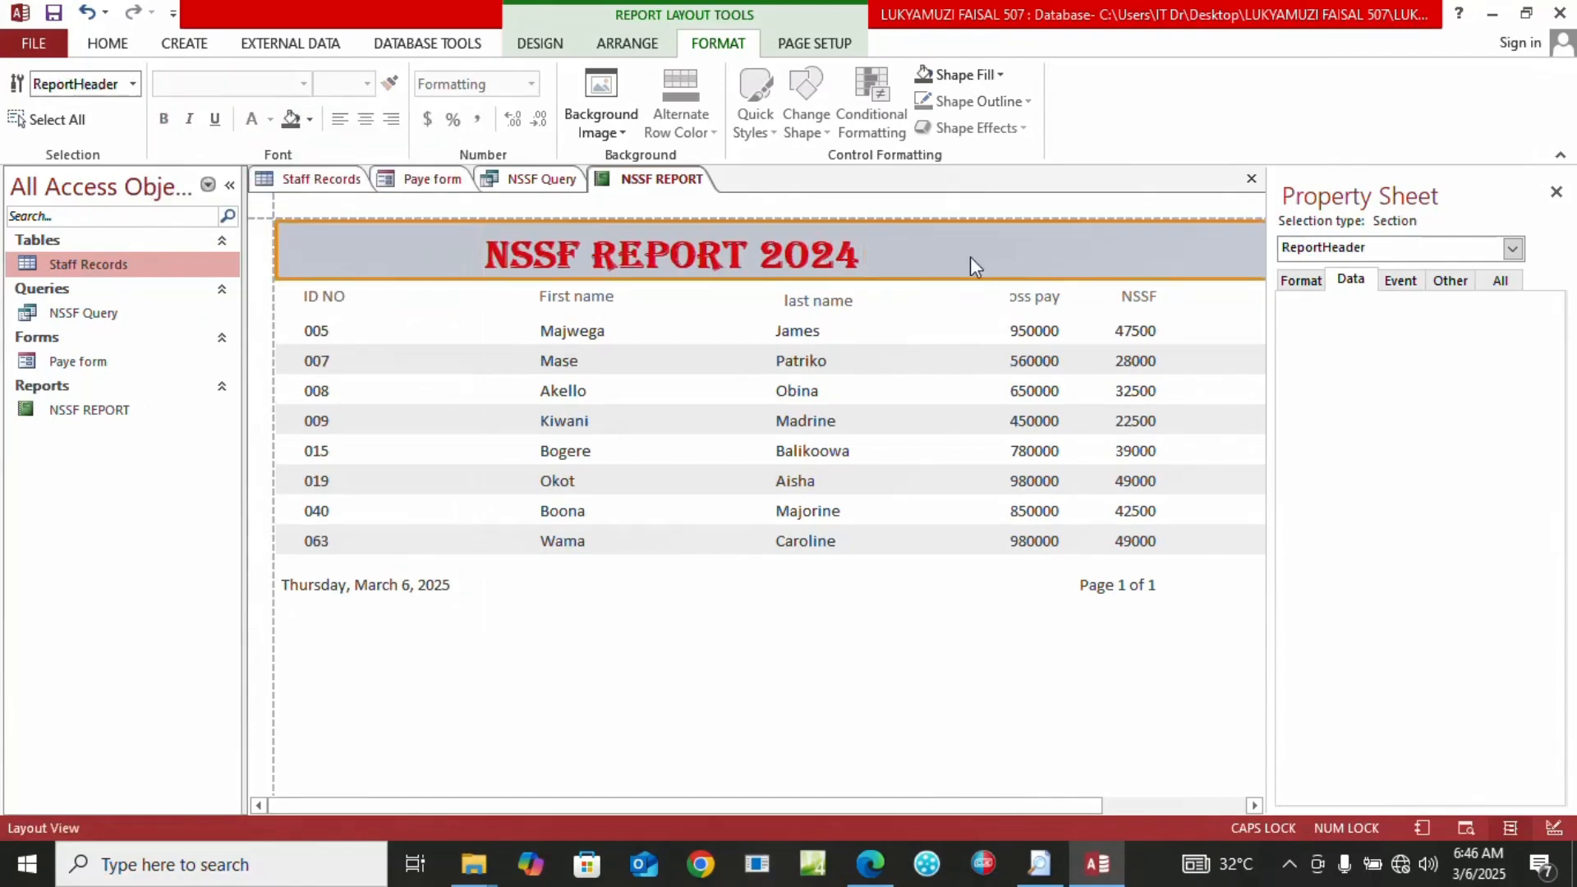
Check the exam paper in Edge, confirm the report's page orientation, and select the Staff Records table
{"action": "left_click", "coordinate": [99, 49]}
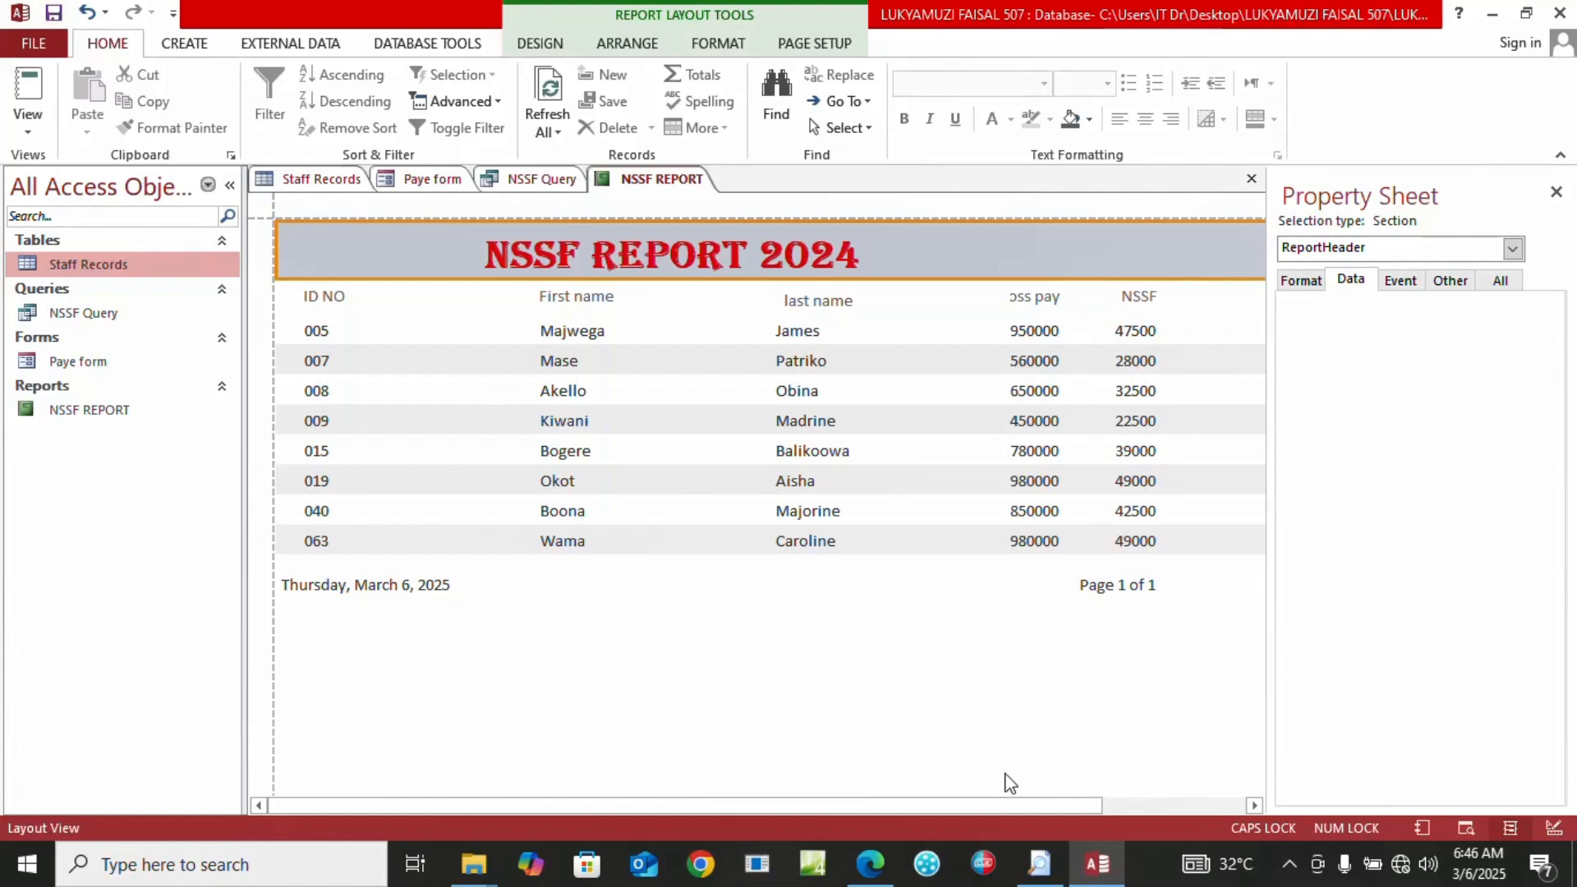
{"action": "left_click", "coordinate": [872, 864]}
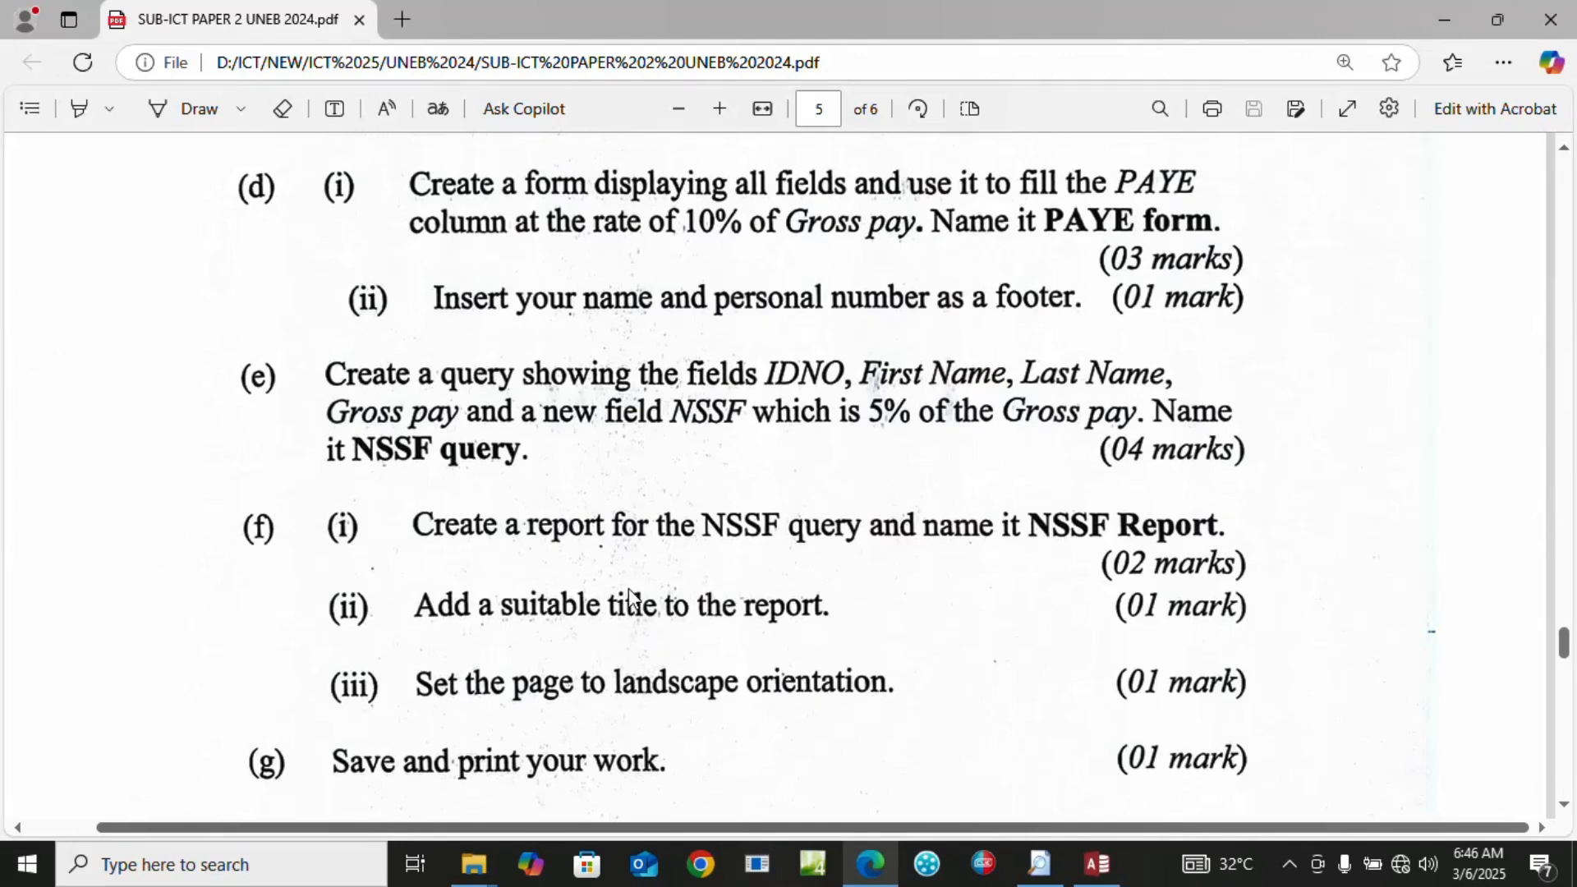
{"action": "left_click", "coordinate": [1097, 864]}
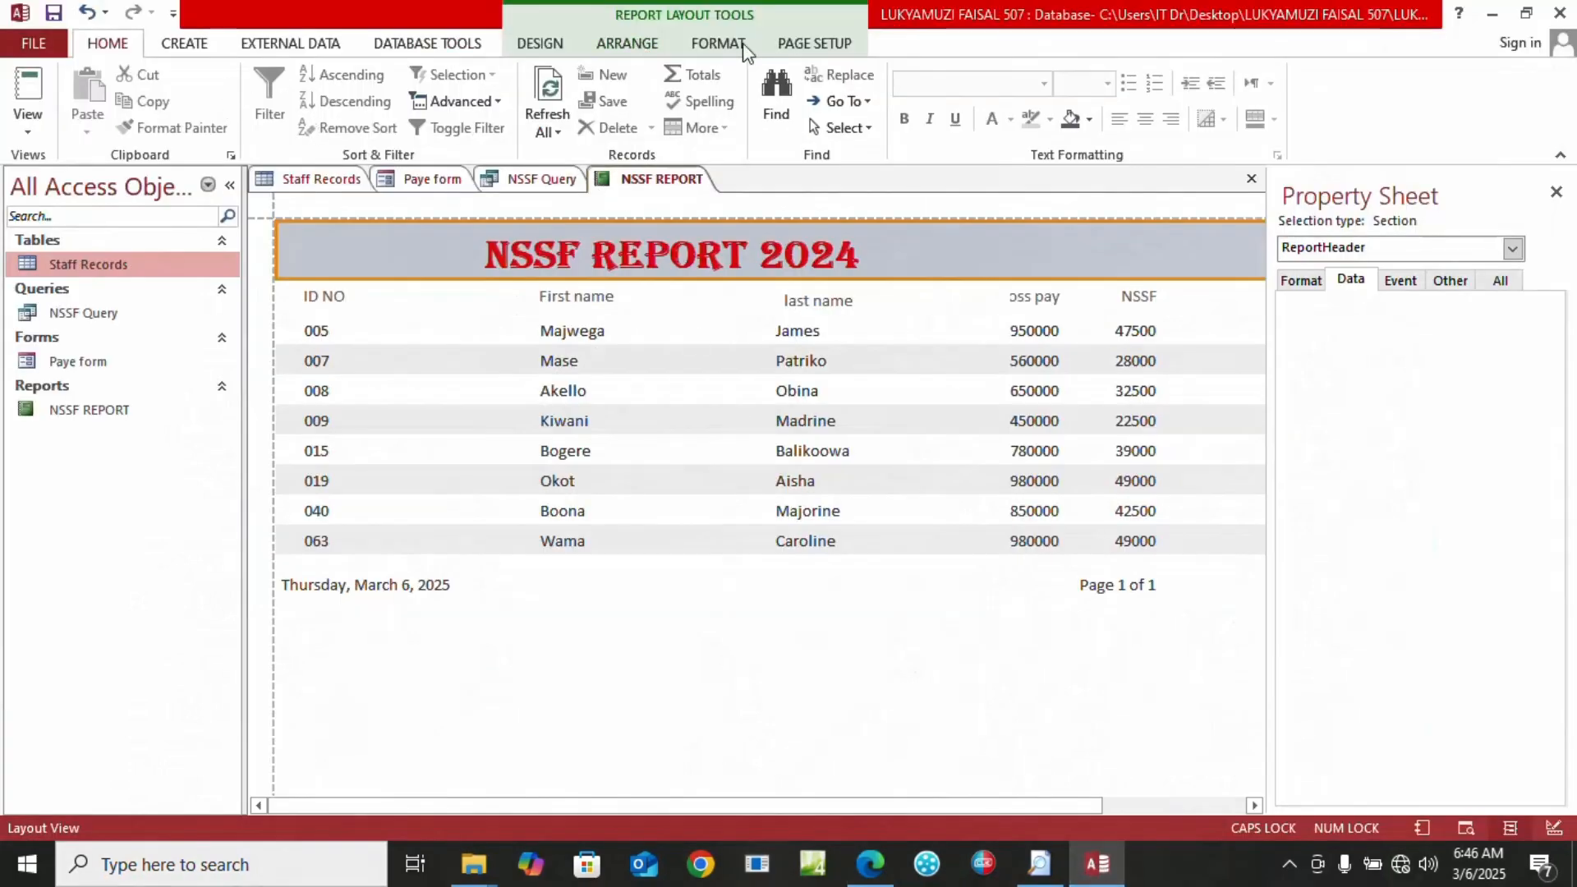
{"action": "left_click", "coordinate": [804, 44]}
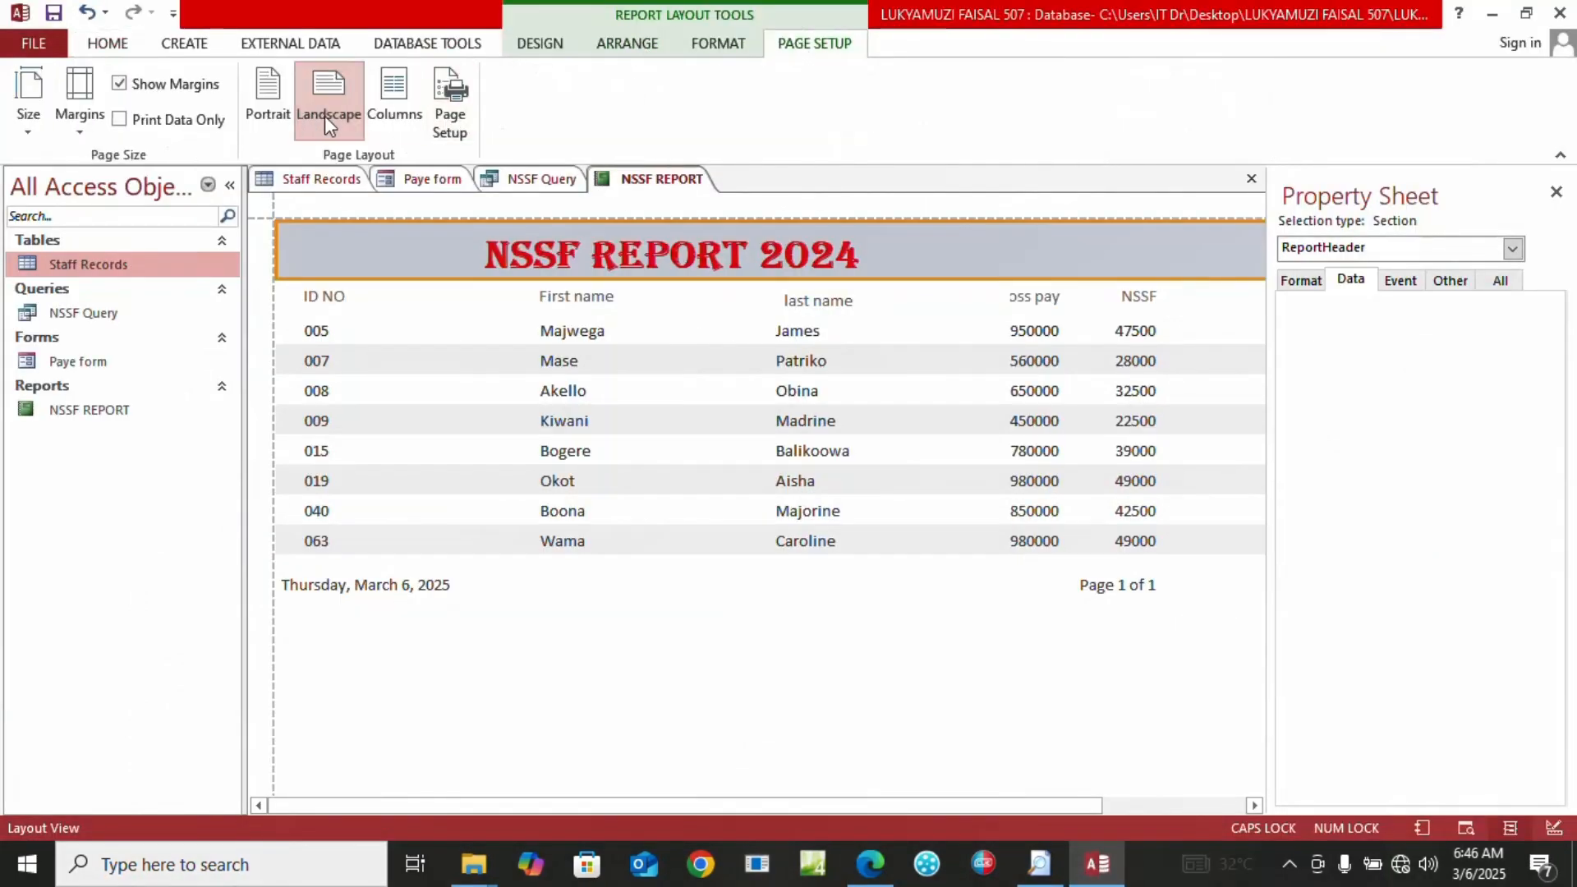
{"action": "left_click", "coordinate": [95, 47]}
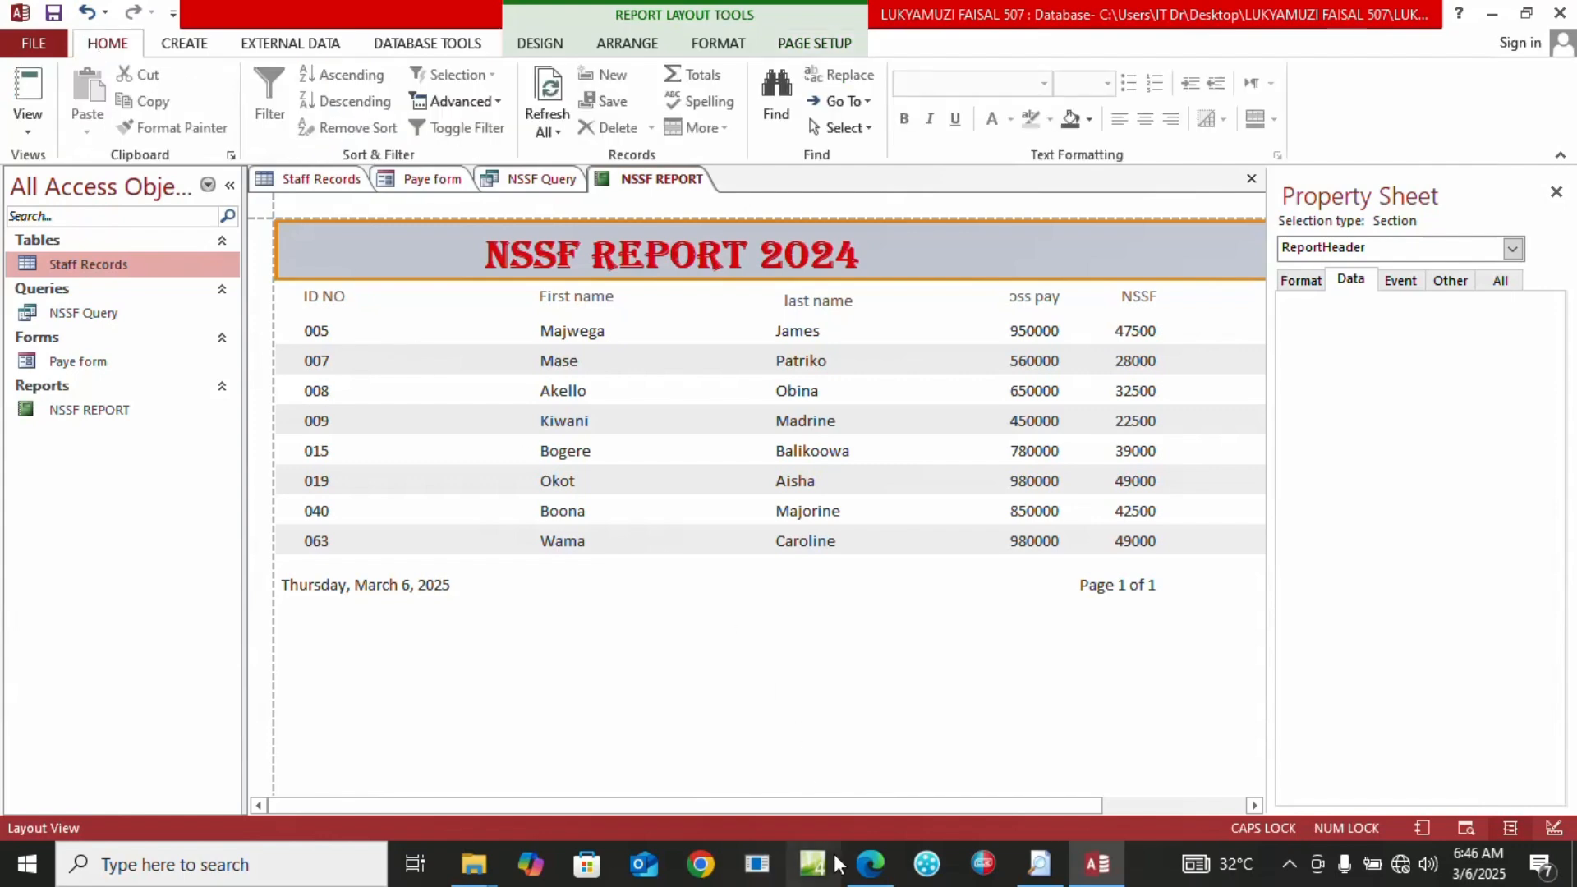
{"action": "left_click", "coordinate": [871, 864]}
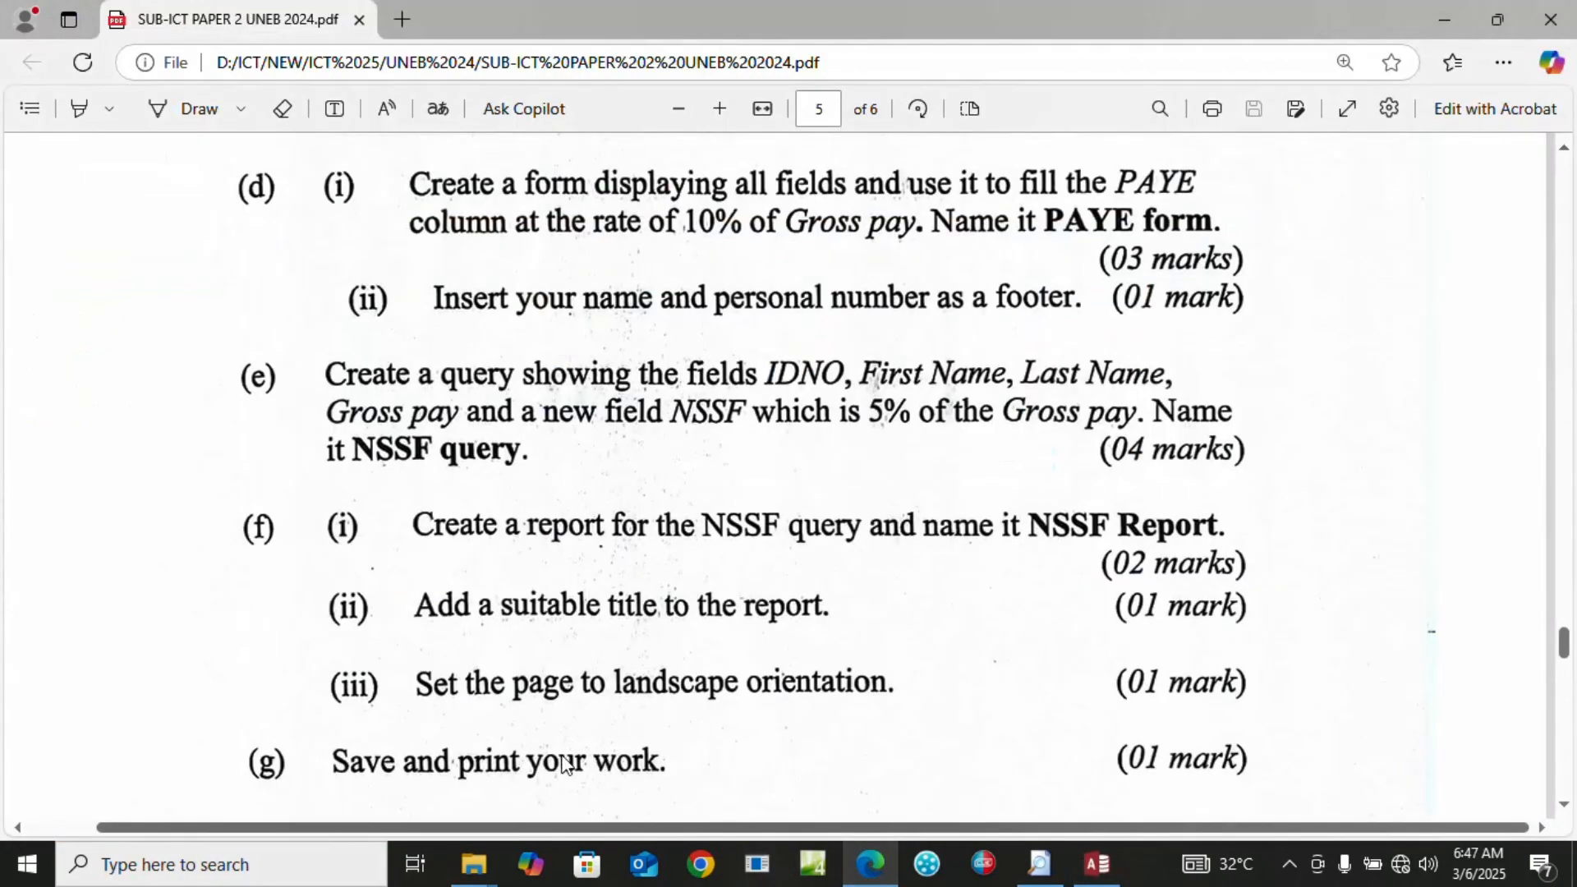
{"action": "left_click", "coordinate": [1100, 863]}
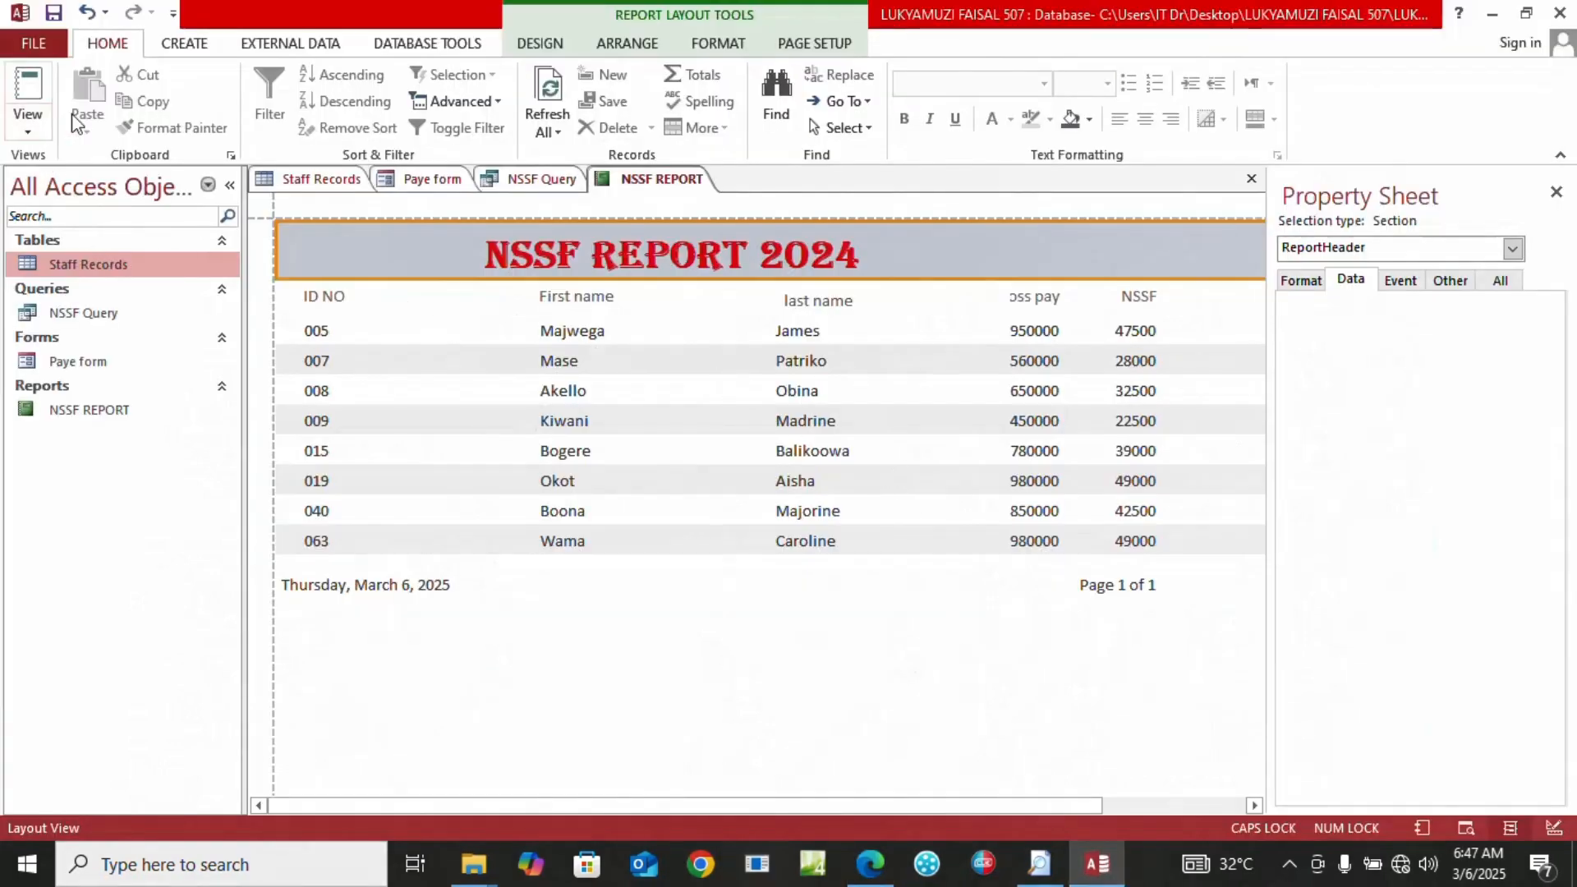
{"action": "left_click", "coordinate": [110, 263]}
Open the Staff Records table and bring up its Print dialog, then cancel
{"action": "double_click", "coordinate": [113, 267]}
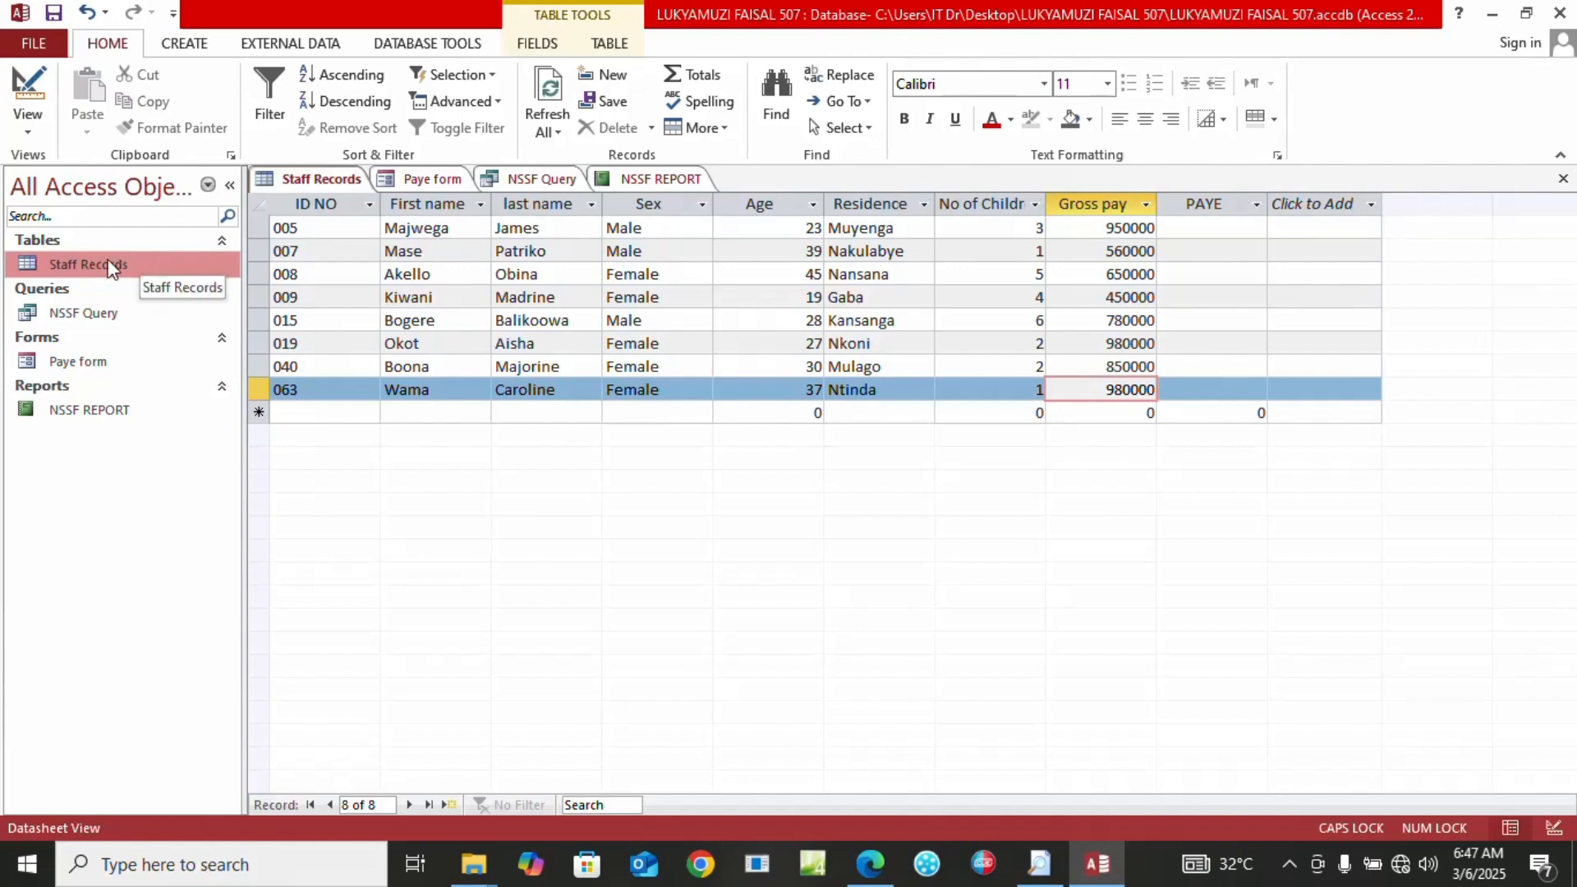
{"action": "left_click", "coordinate": [33, 44]}
{"action": "left_click", "coordinate": [38, 315]}
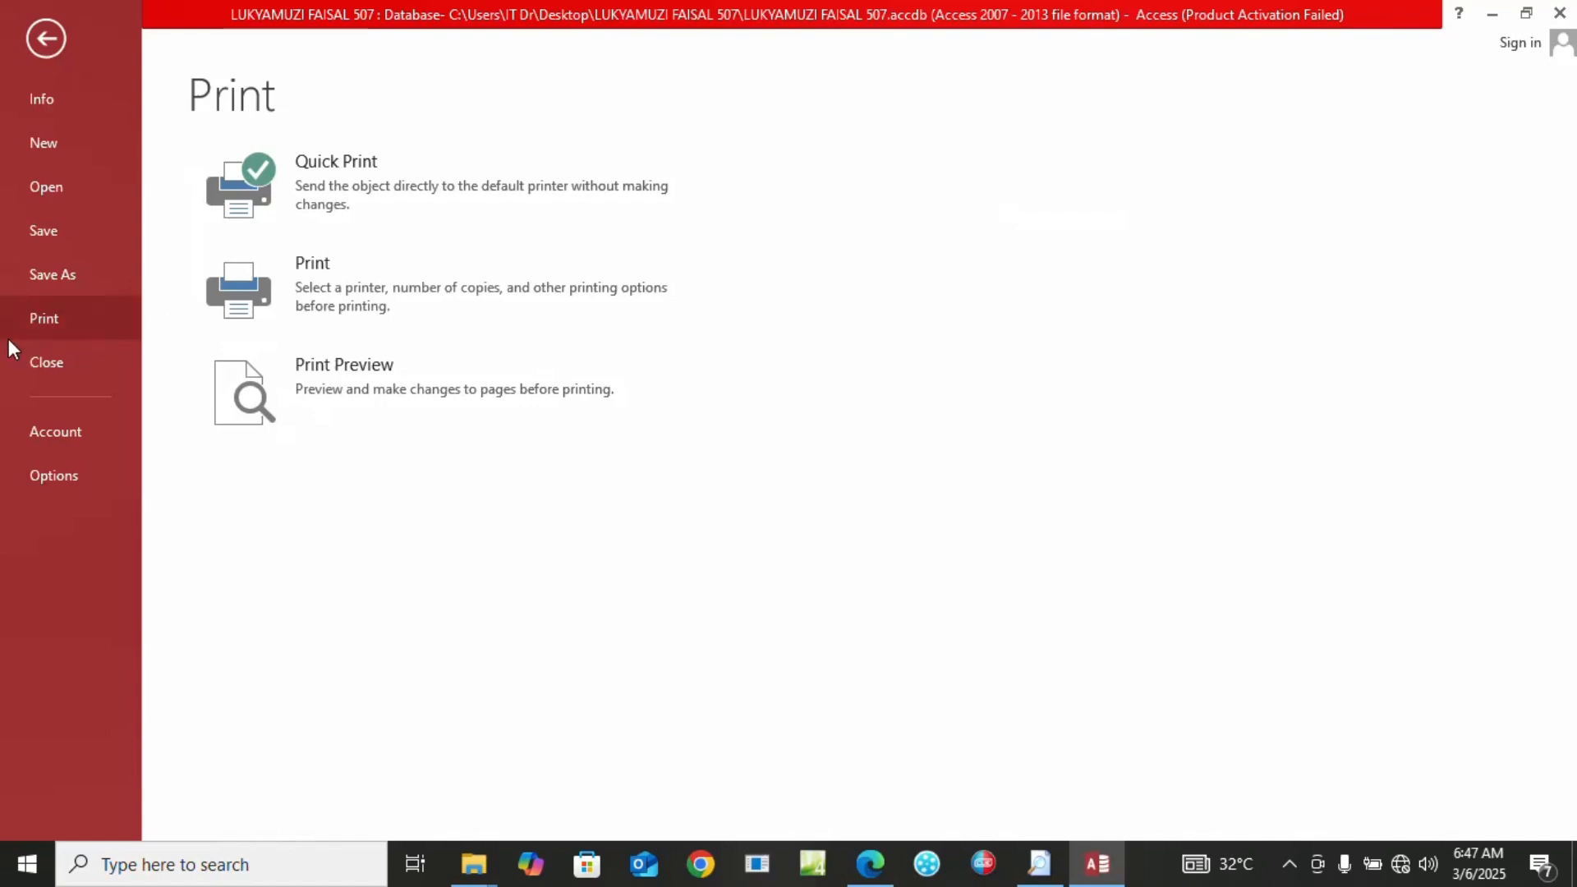
{"action": "left_click", "coordinate": [345, 284]}
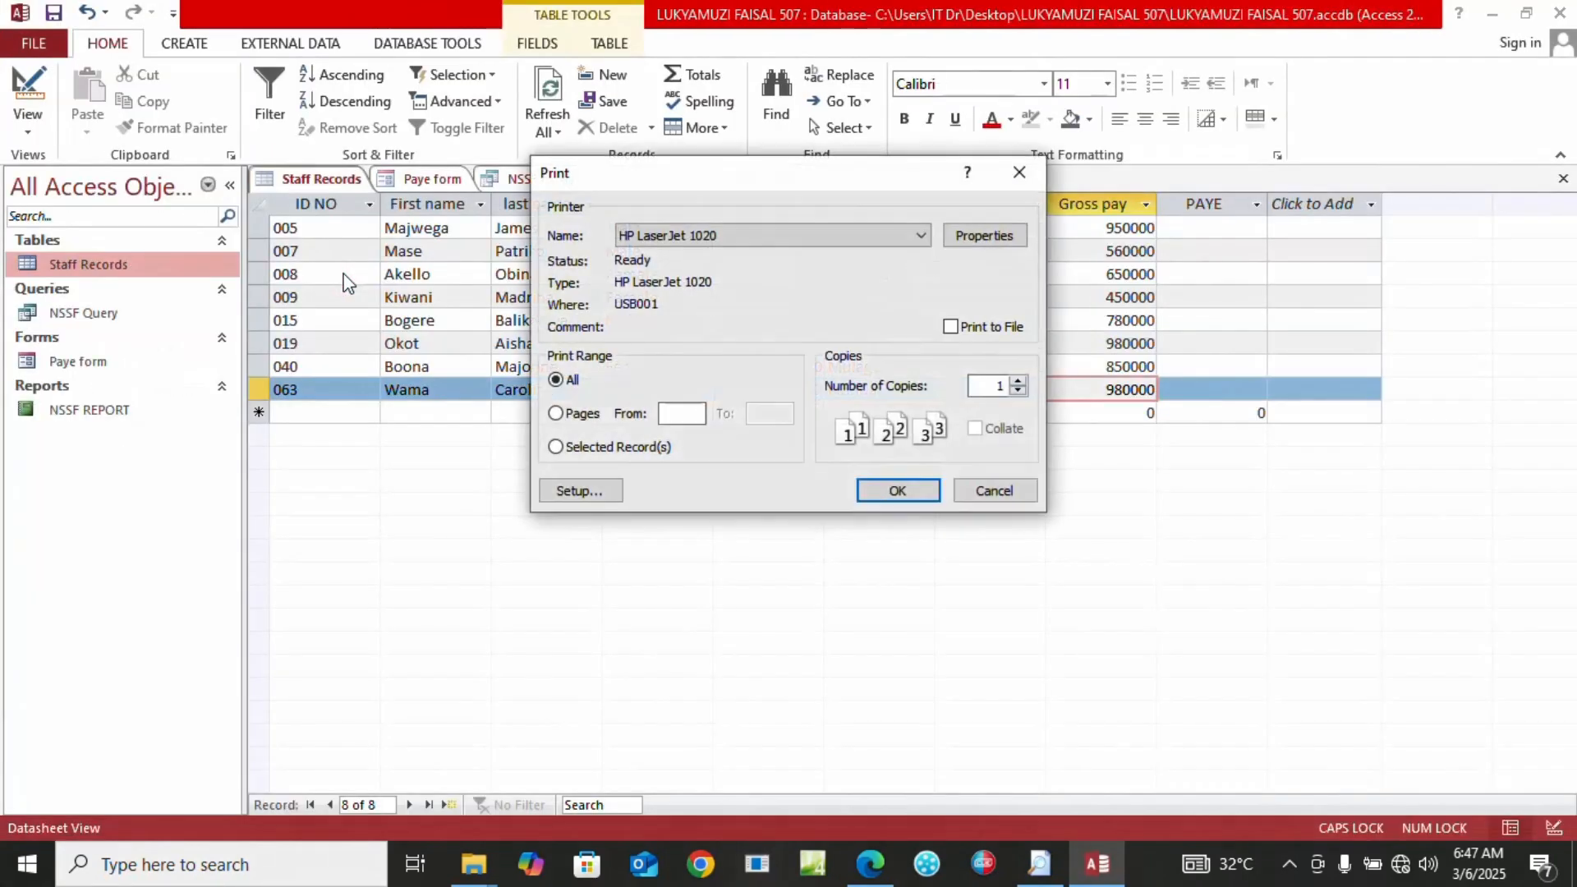
{"action": "left_click", "coordinate": [980, 493]}
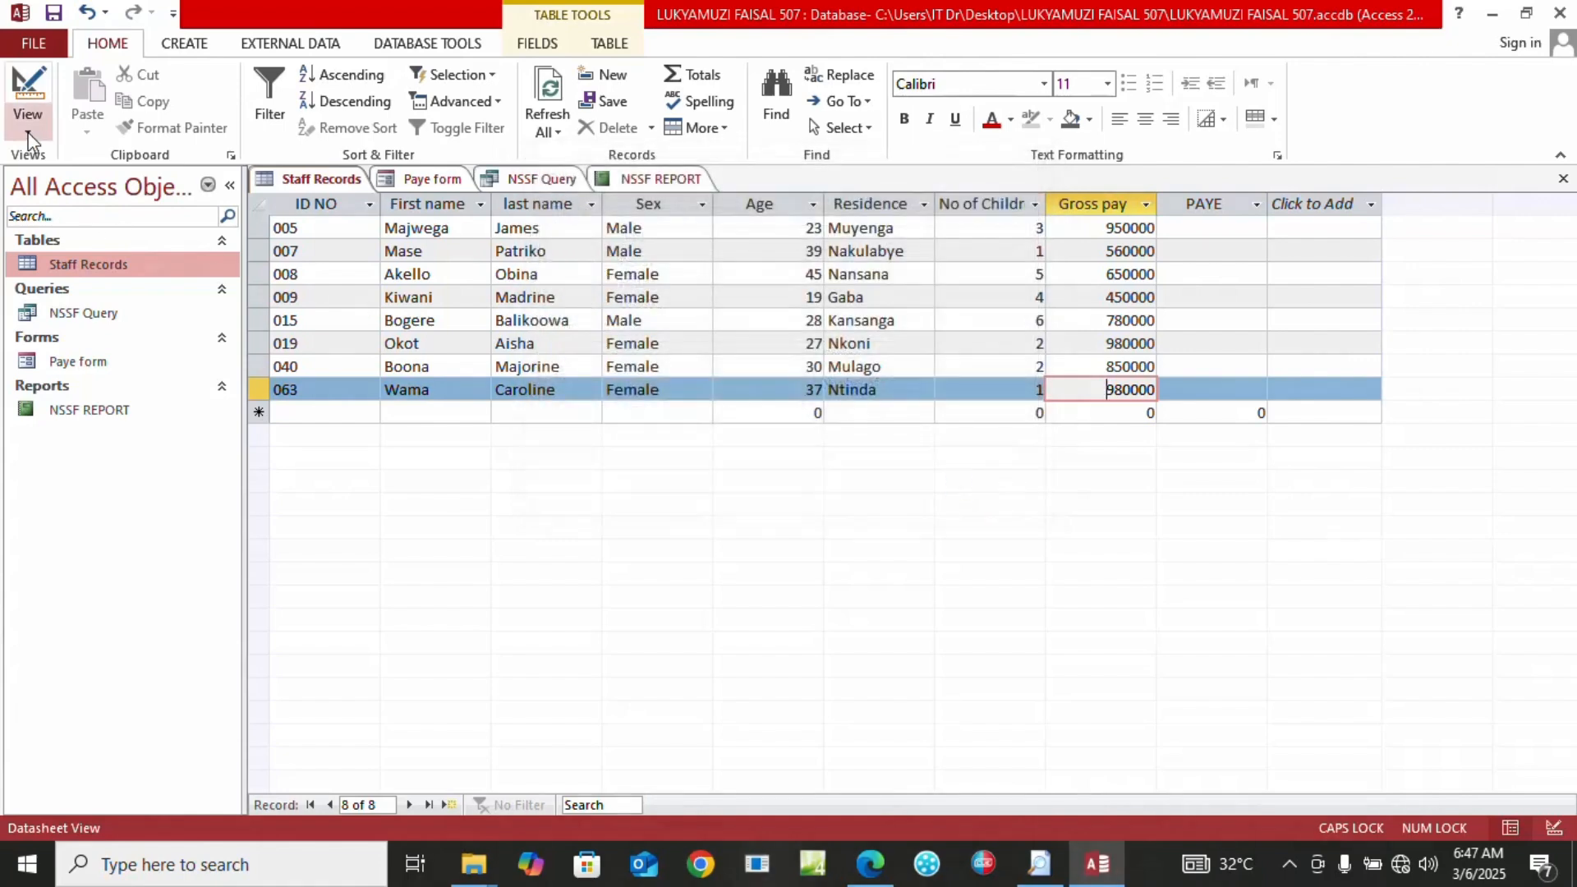
Open NSSF Query's results and bring up its Print dialog, then cancel
{"action": "double_click", "coordinate": [59, 315]}
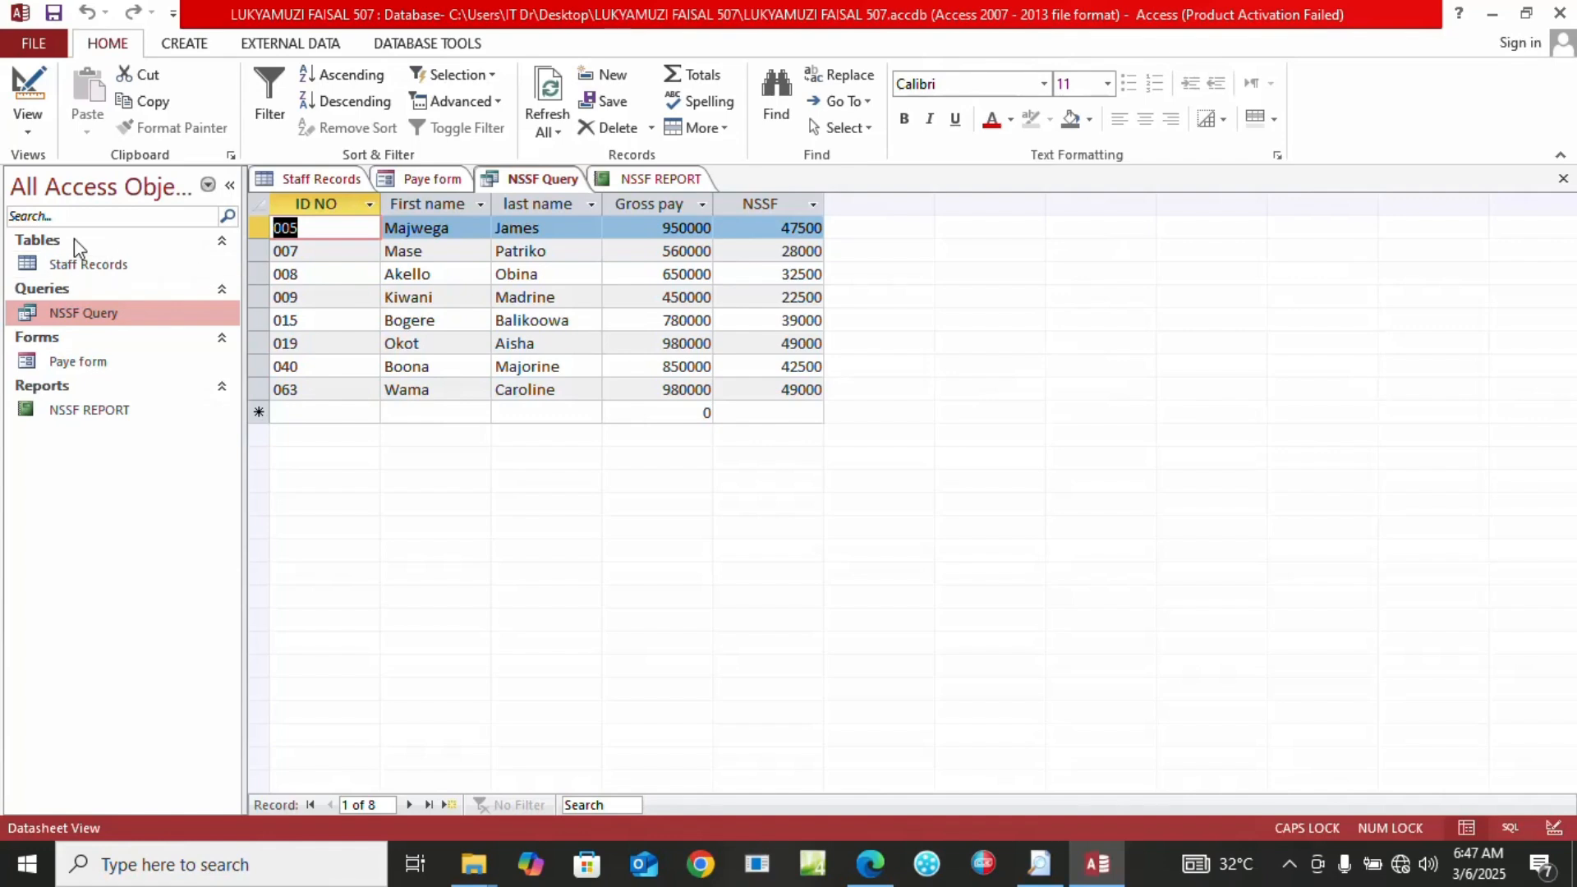
{"action": "left_click", "coordinate": [40, 45]}
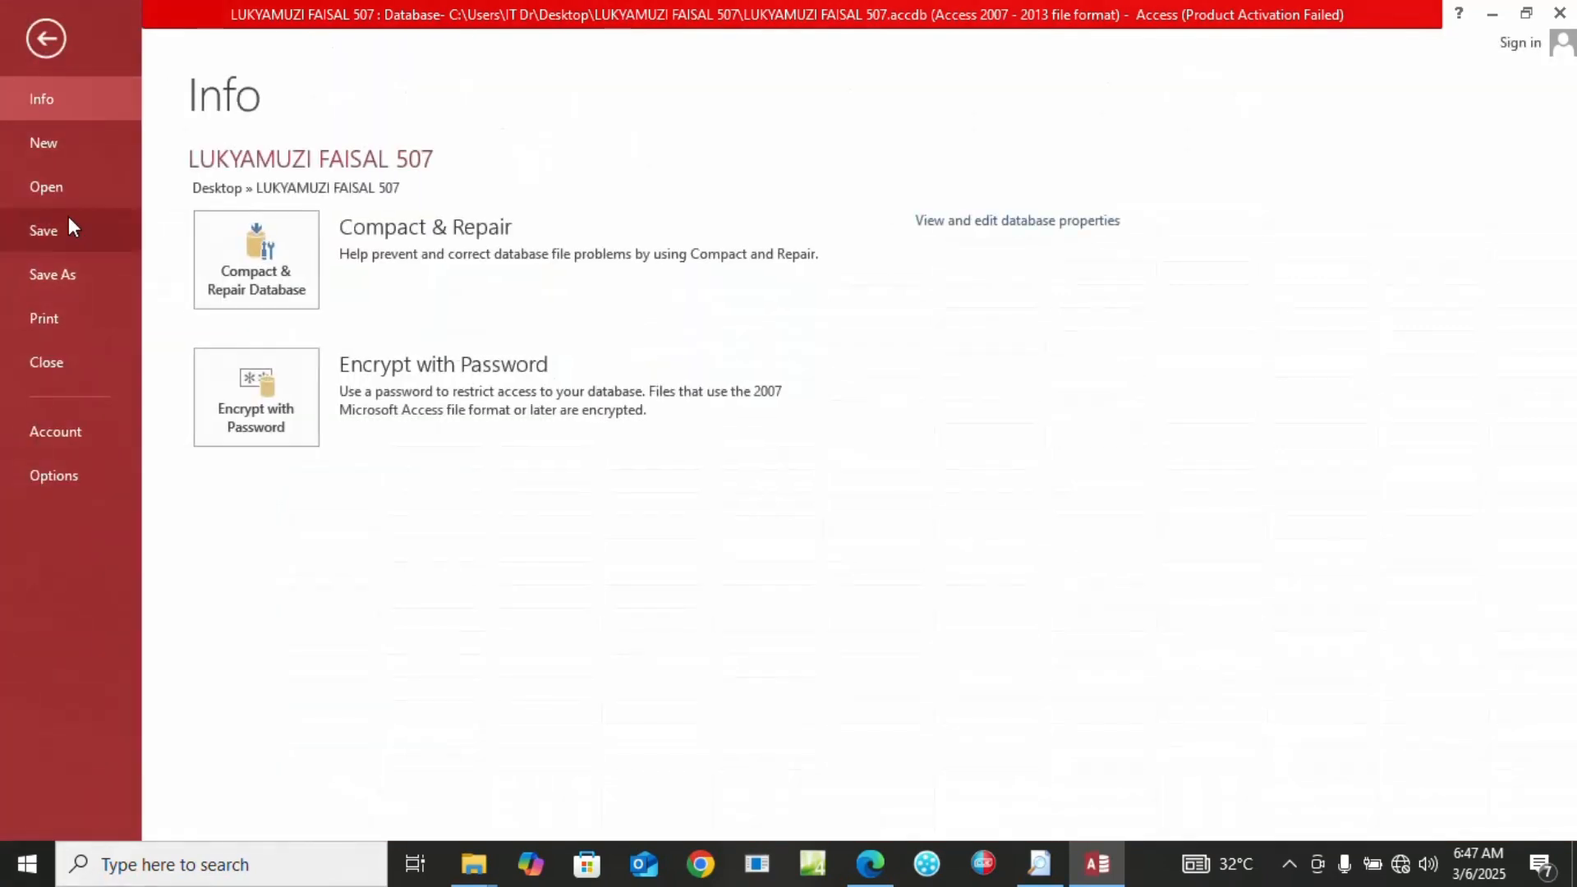
{"action": "left_click", "coordinate": [47, 327]}
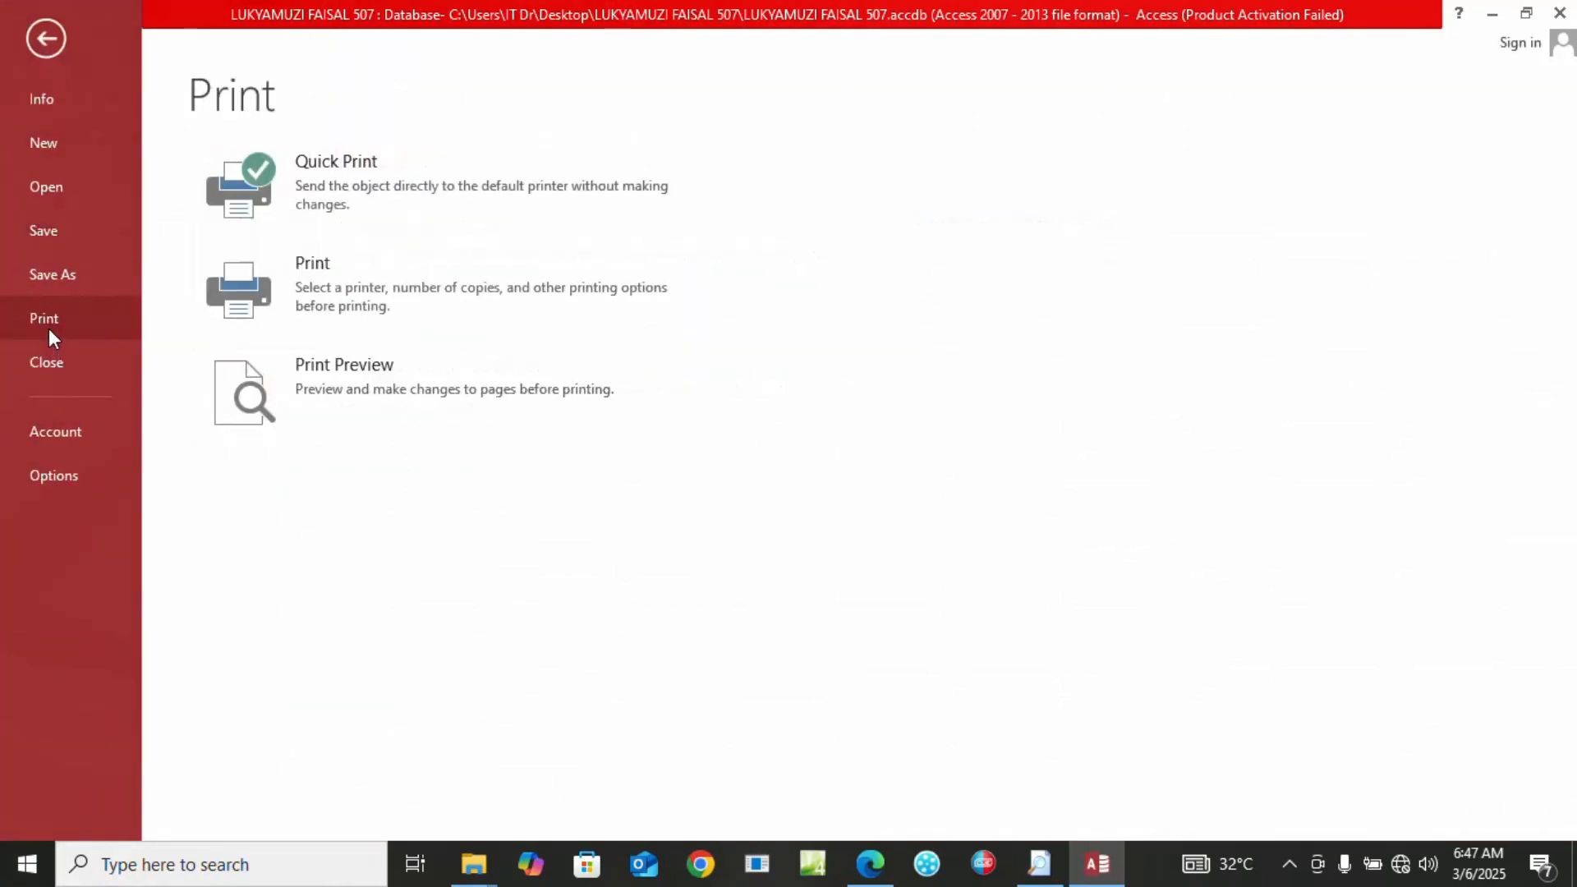
{"action": "left_click", "coordinate": [260, 310]}
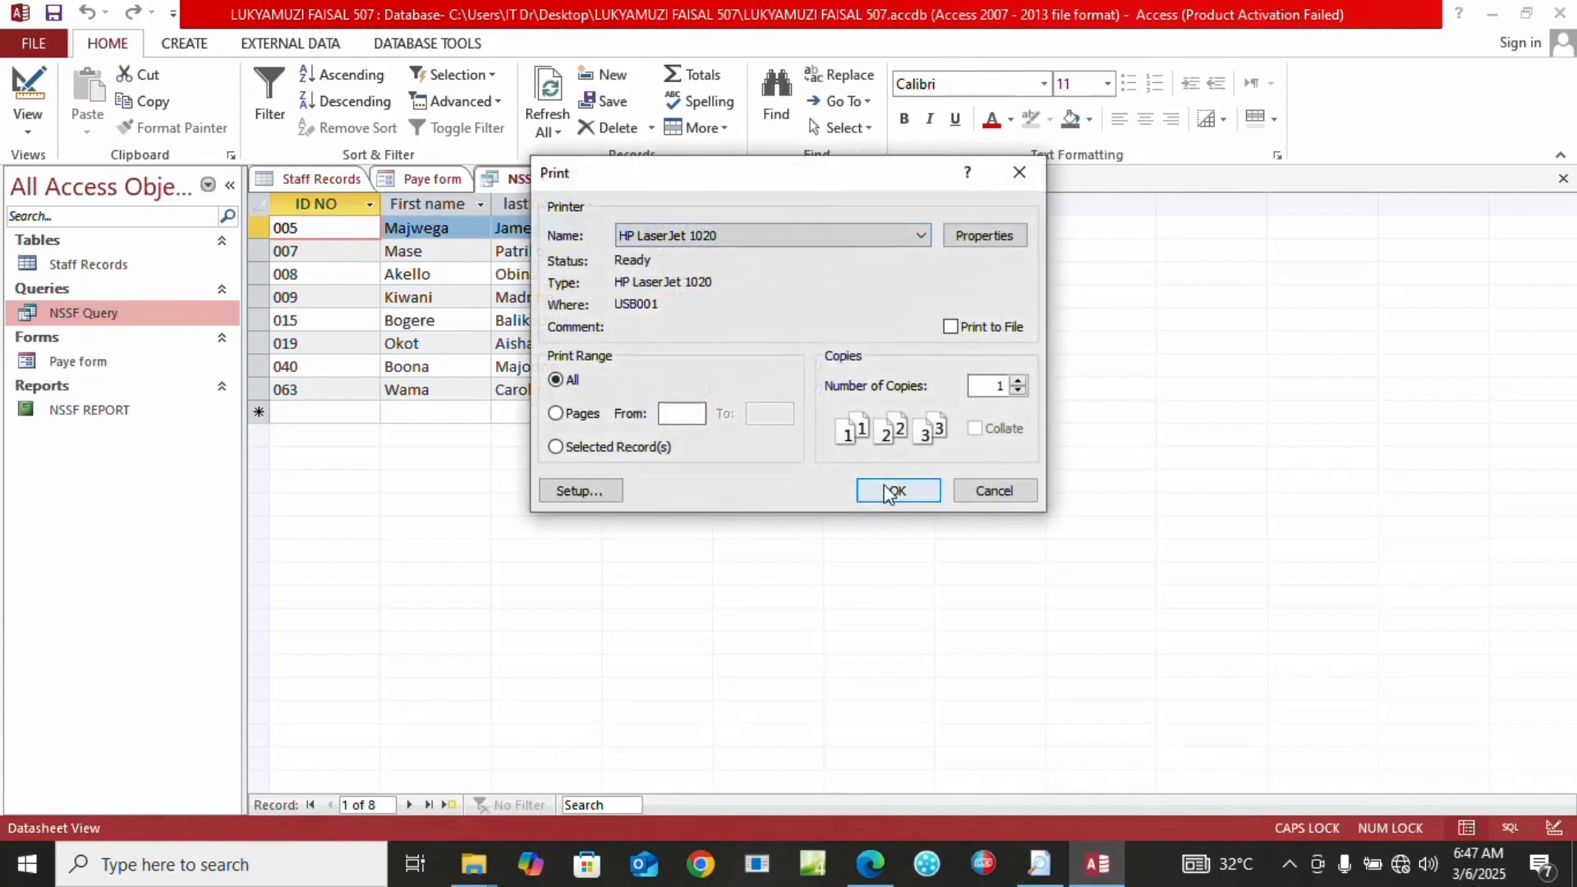
{"action": "left_click", "coordinate": [1015, 495]}
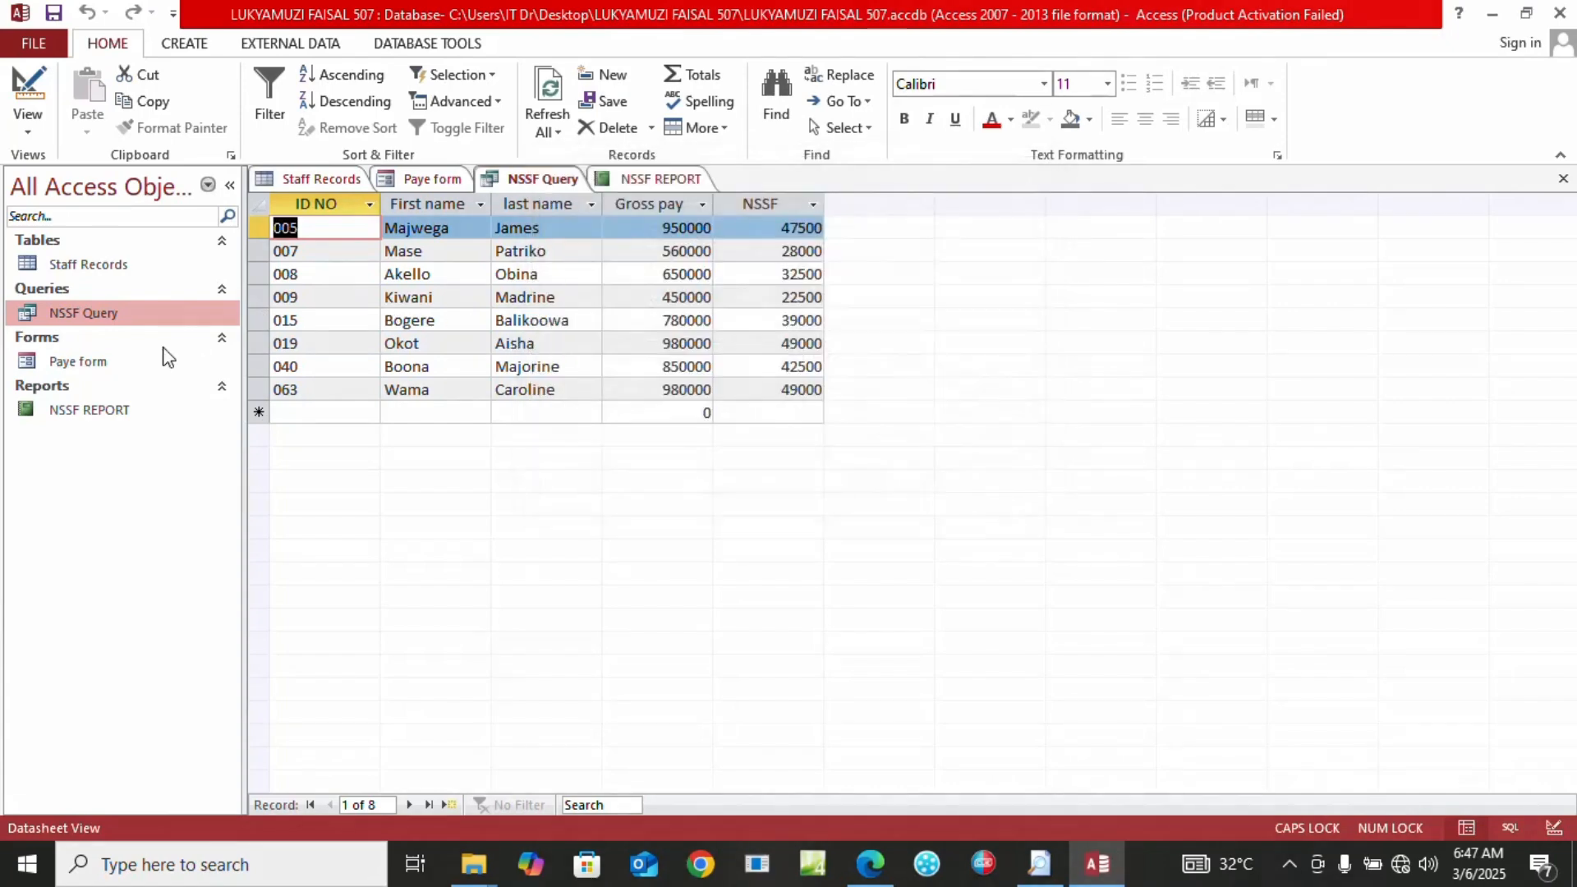
{"action": "double_click", "coordinate": [93, 362]}
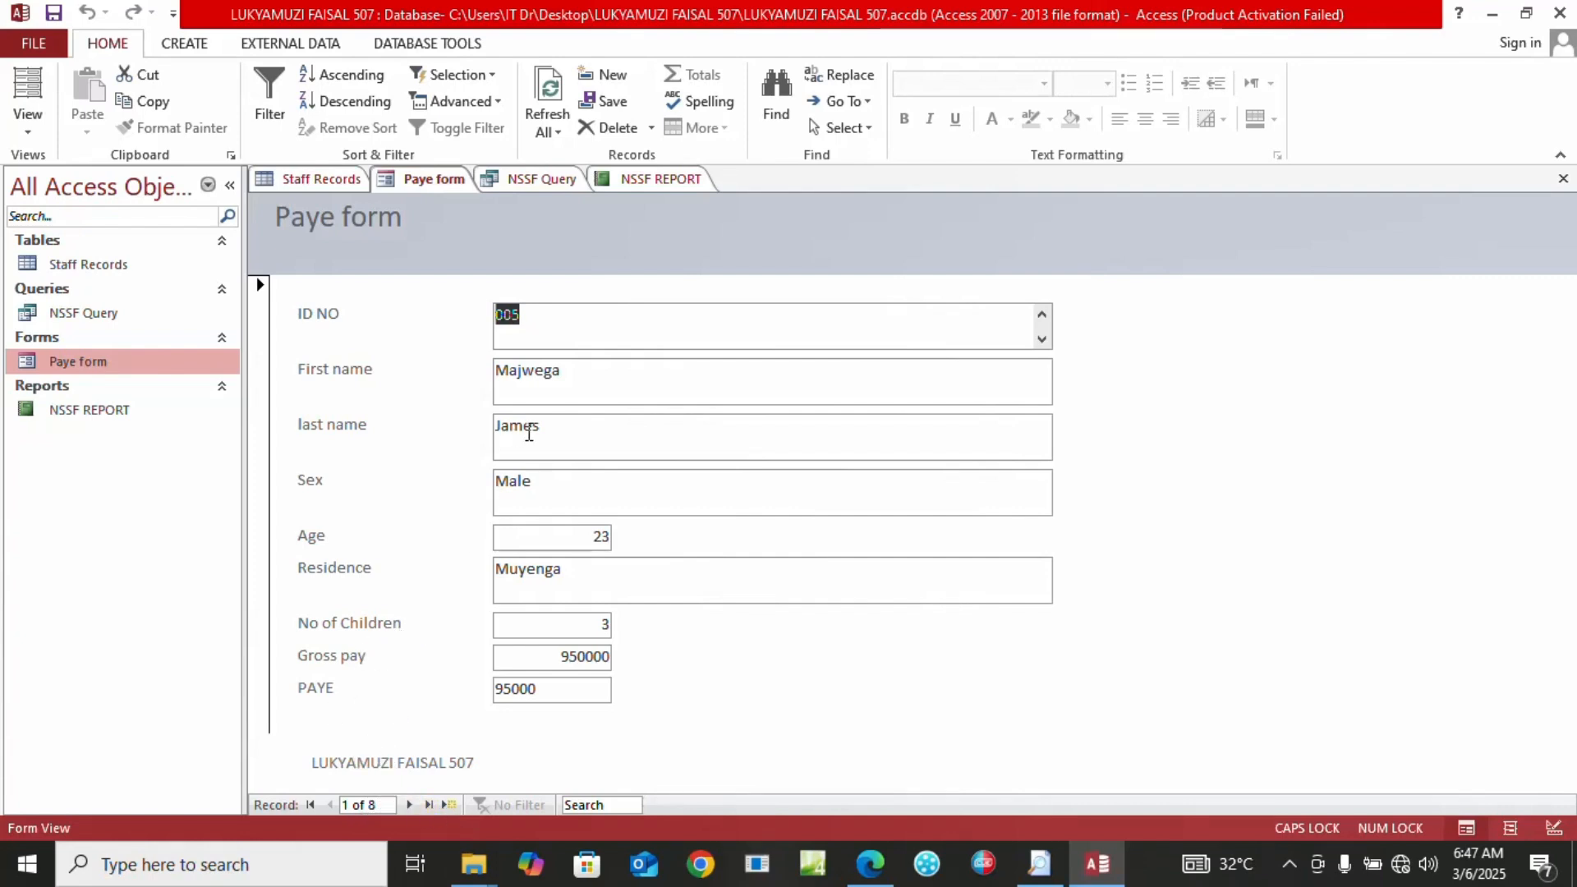
Step through the Paye form's records, from a new blank record back to the first ones
{"action": "left_click", "coordinate": [447, 807]}
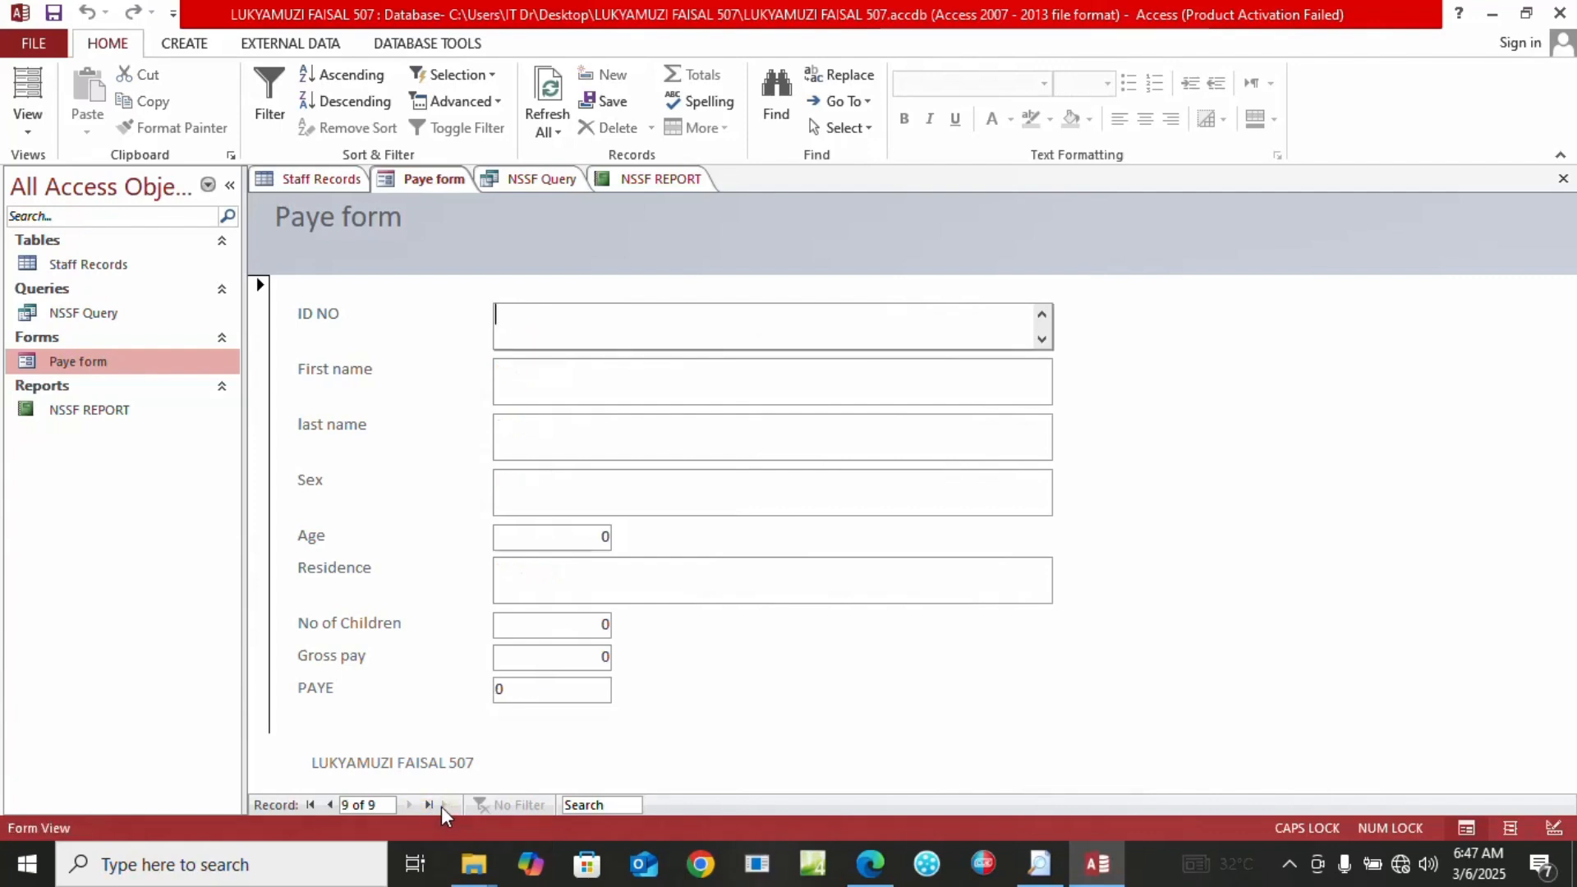
{"action": "left_click", "coordinate": [310, 805]}
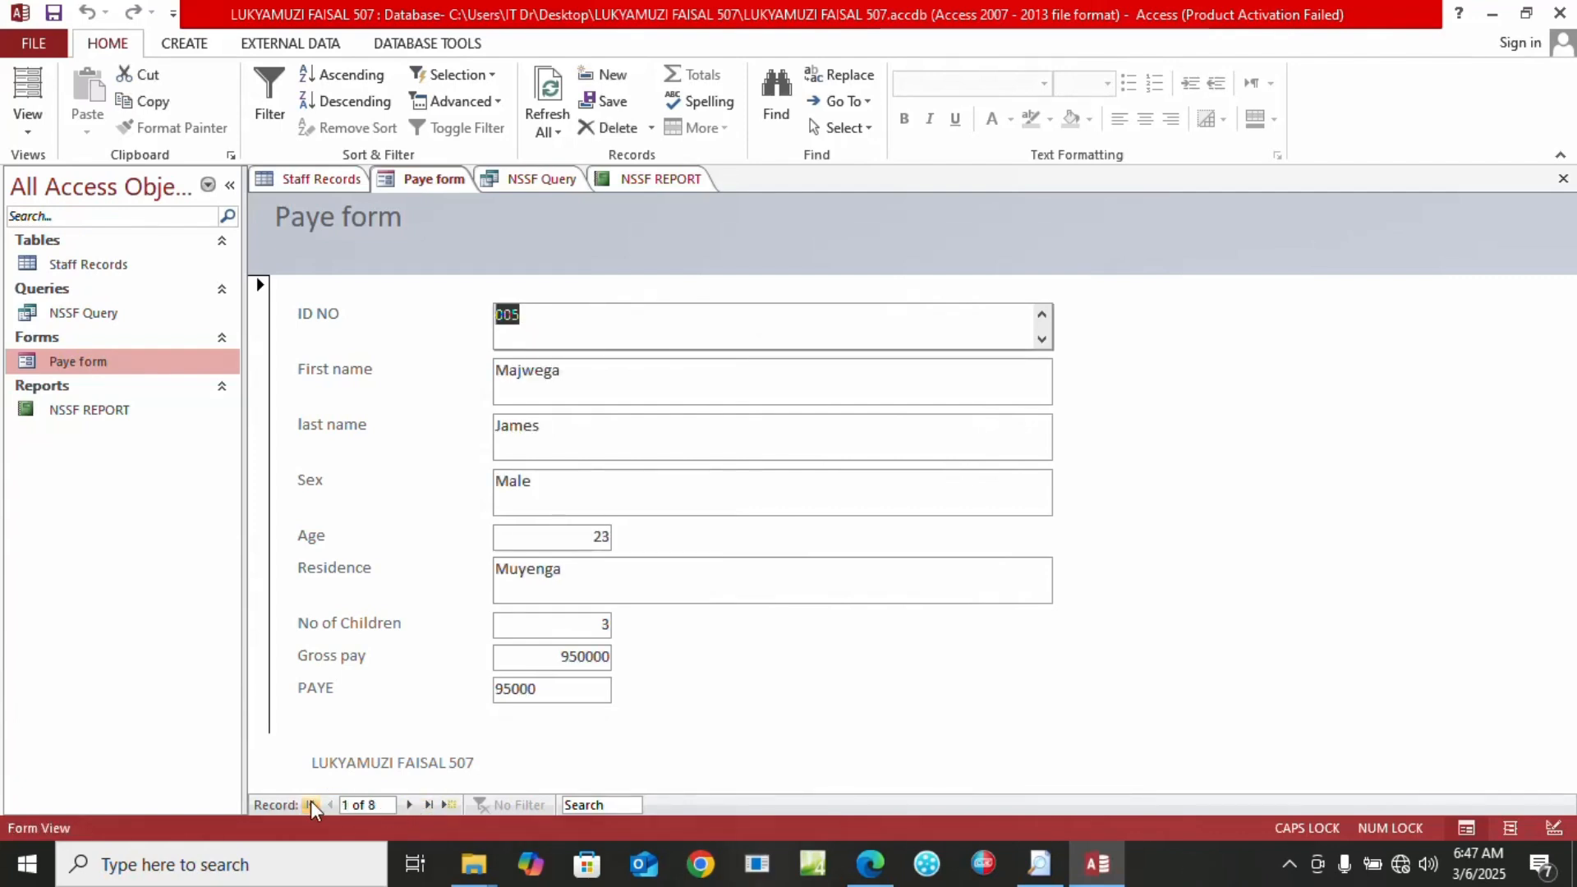
{"action": "left_click", "coordinate": [312, 806]}
{"action": "left_click", "coordinate": [312, 807]}
{"action": "left_click", "coordinate": [312, 807]}
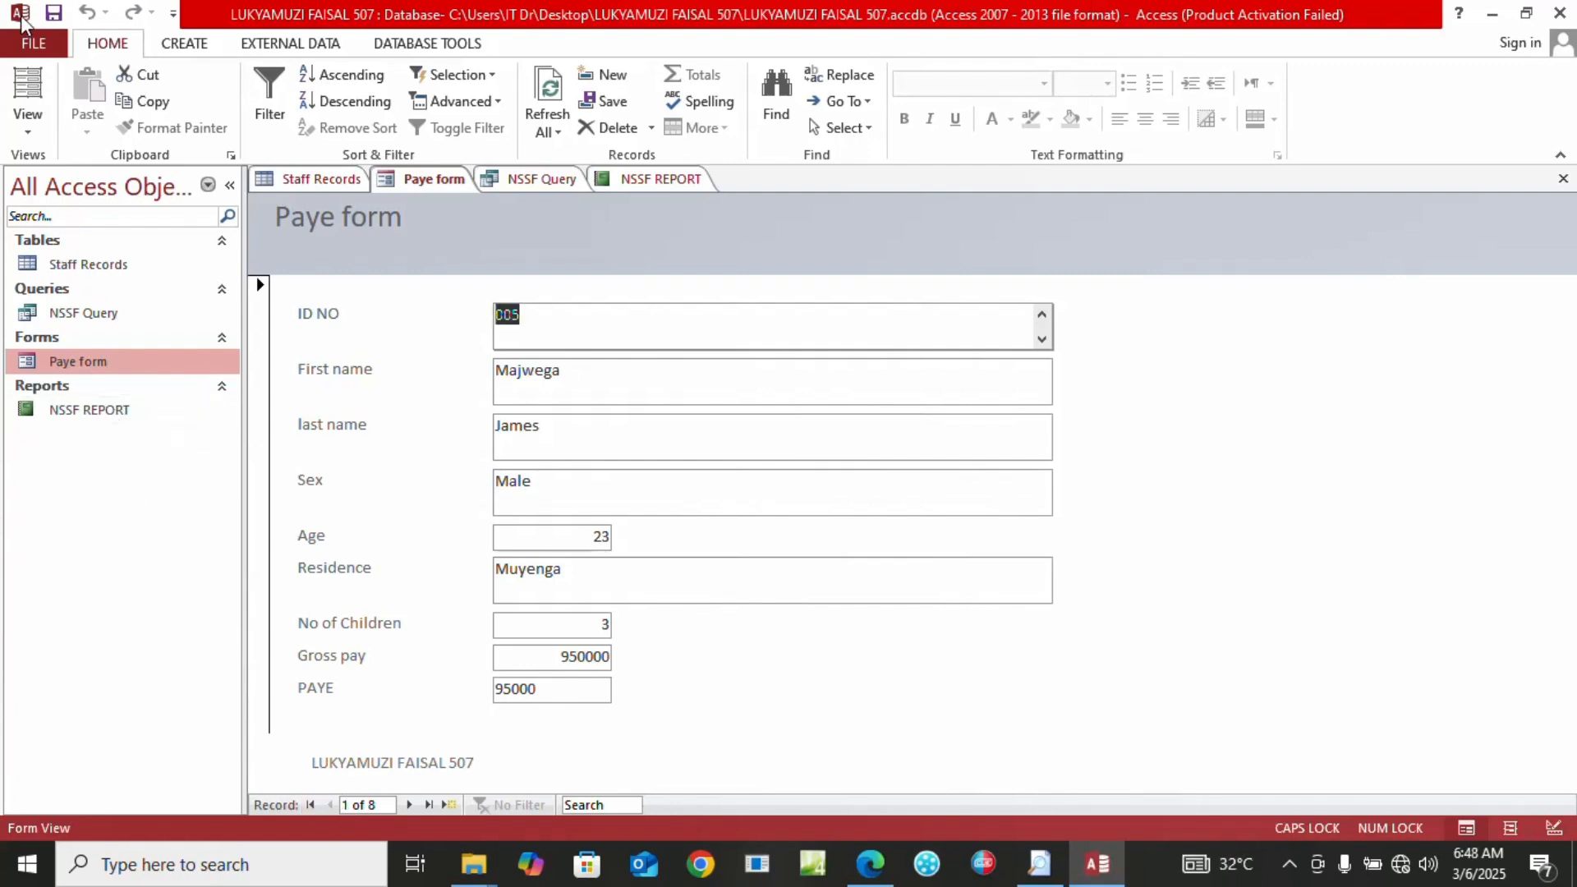
Bring up the Paye form's Print dialog and cancel without printing
{"action": "left_click", "coordinate": [23, 37]}
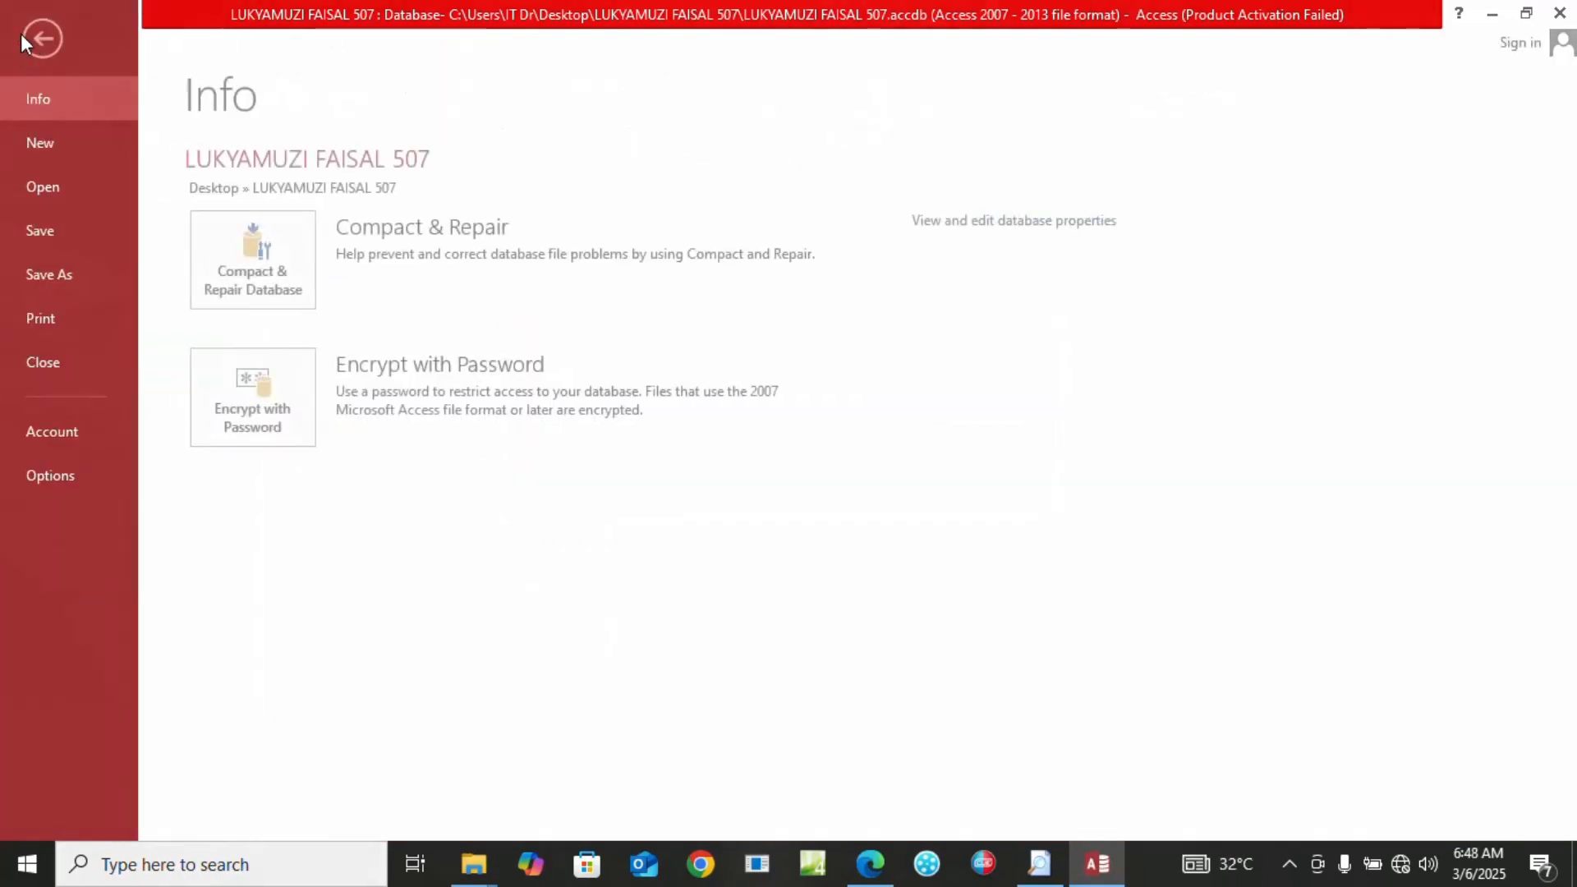
{"action": "left_click", "coordinate": [66, 329]}
{"action": "left_click", "coordinate": [323, 279]}
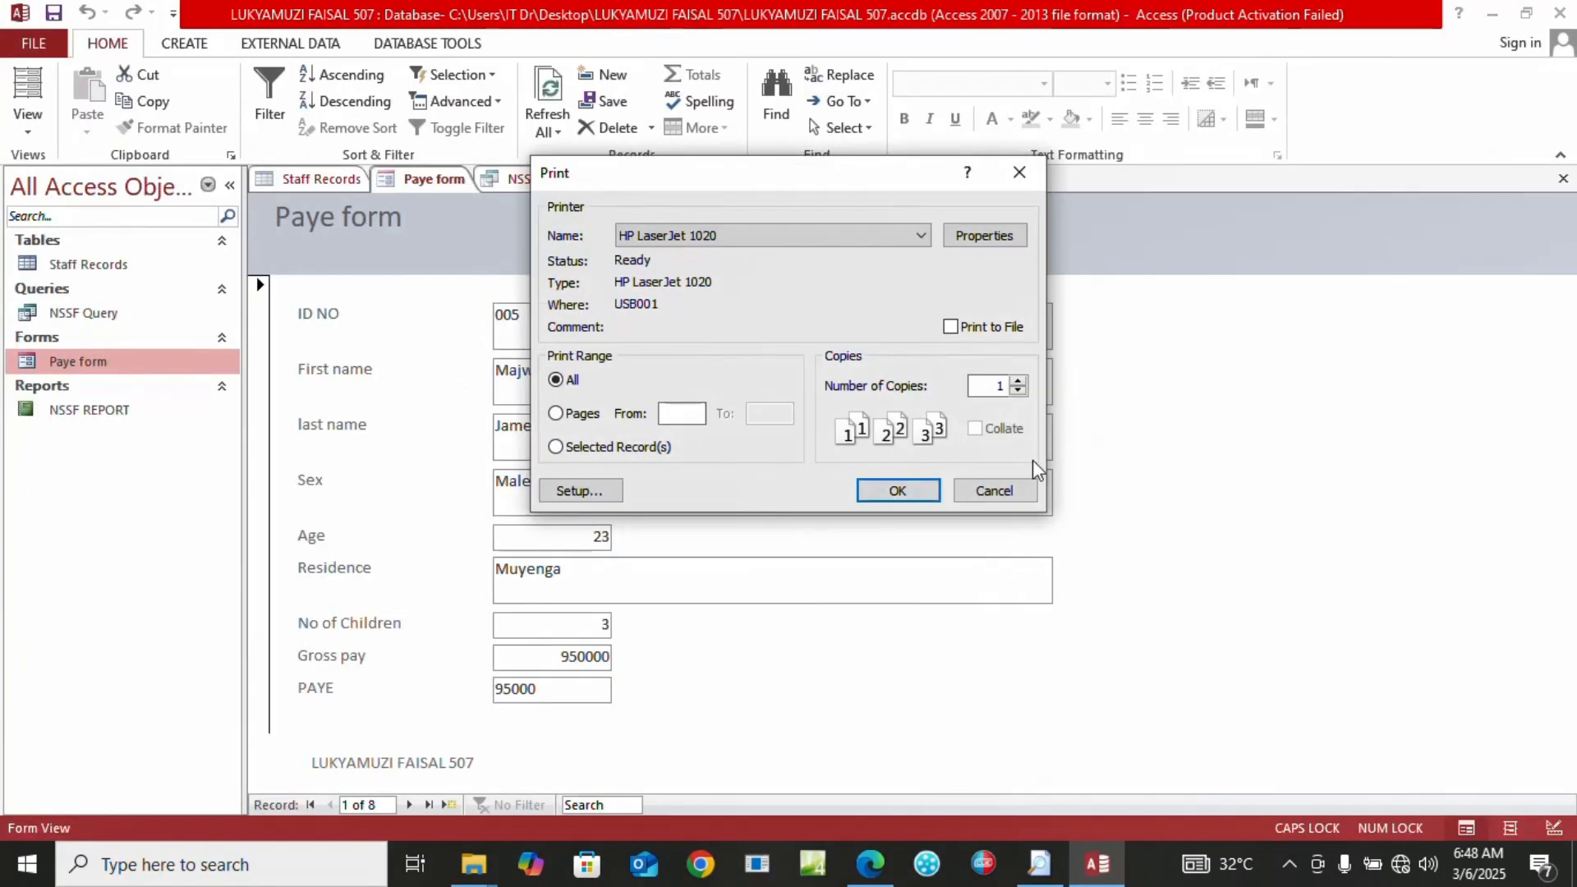
{"action": "left_click", "coordinate": [994, 489]}
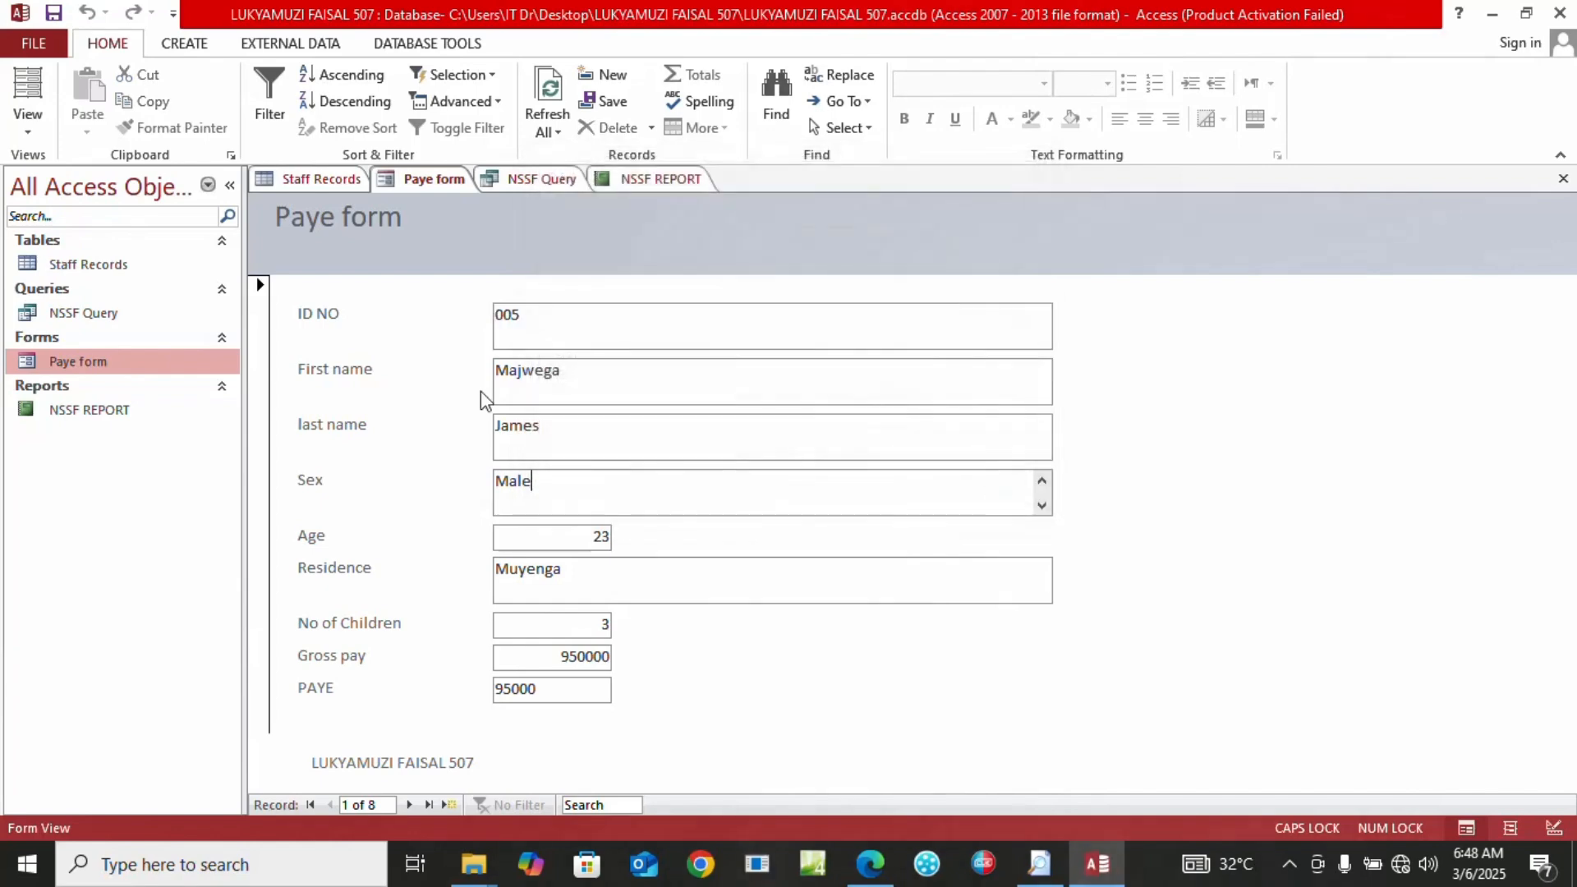
{"action": "double_click", "coordinate": [73, 411]}
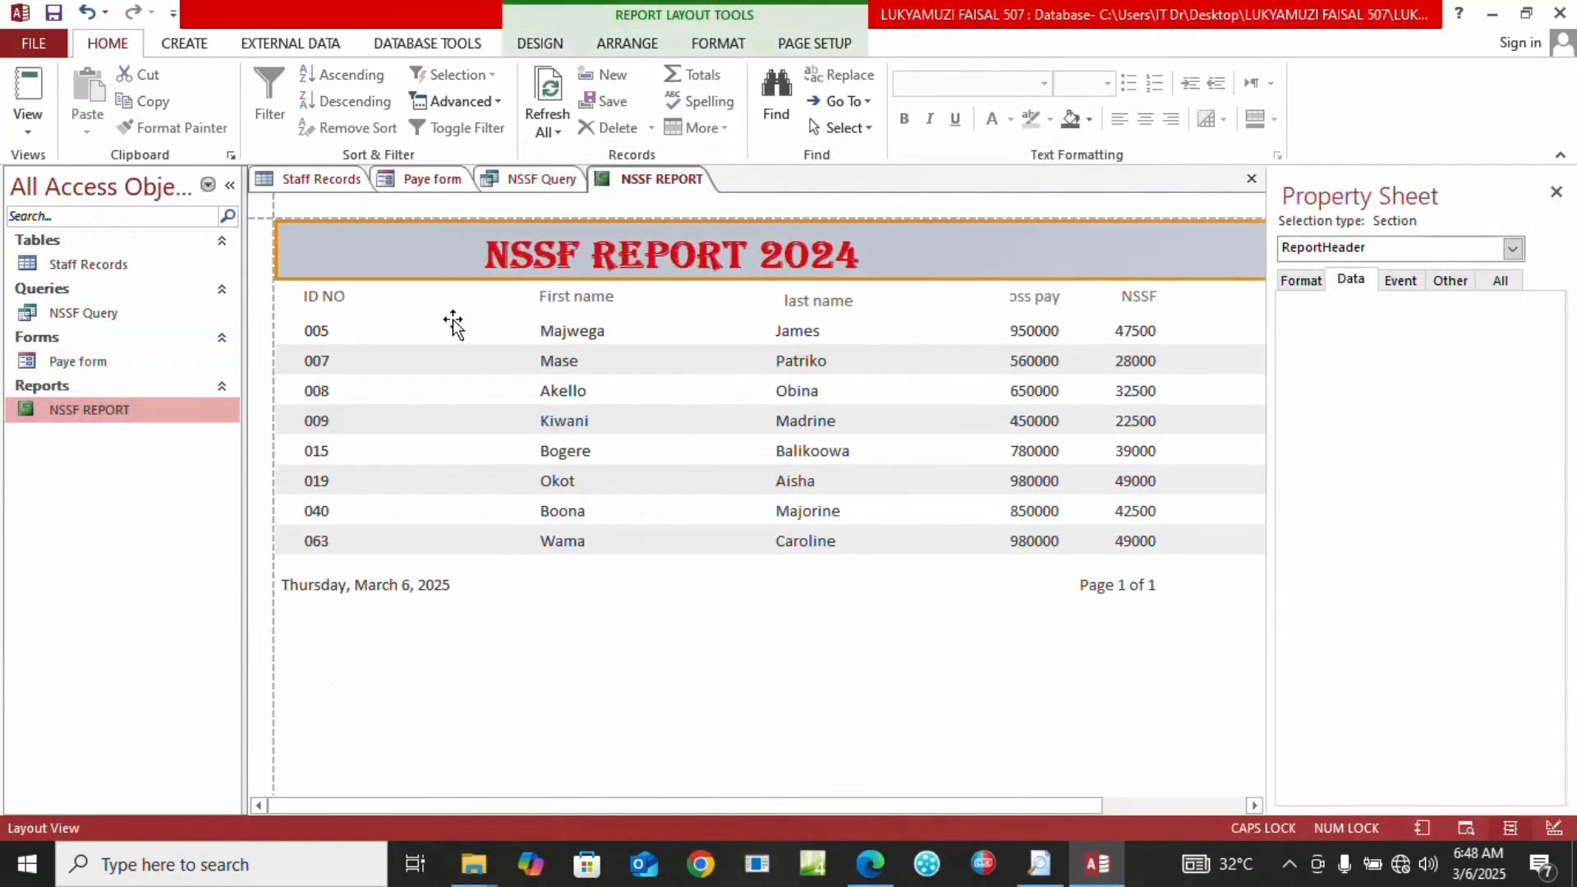
Print-preview the NSSF REPORT in landscape, close the preview, and exit Access
{"action": "left_click", "coordinate": [26, 41]}
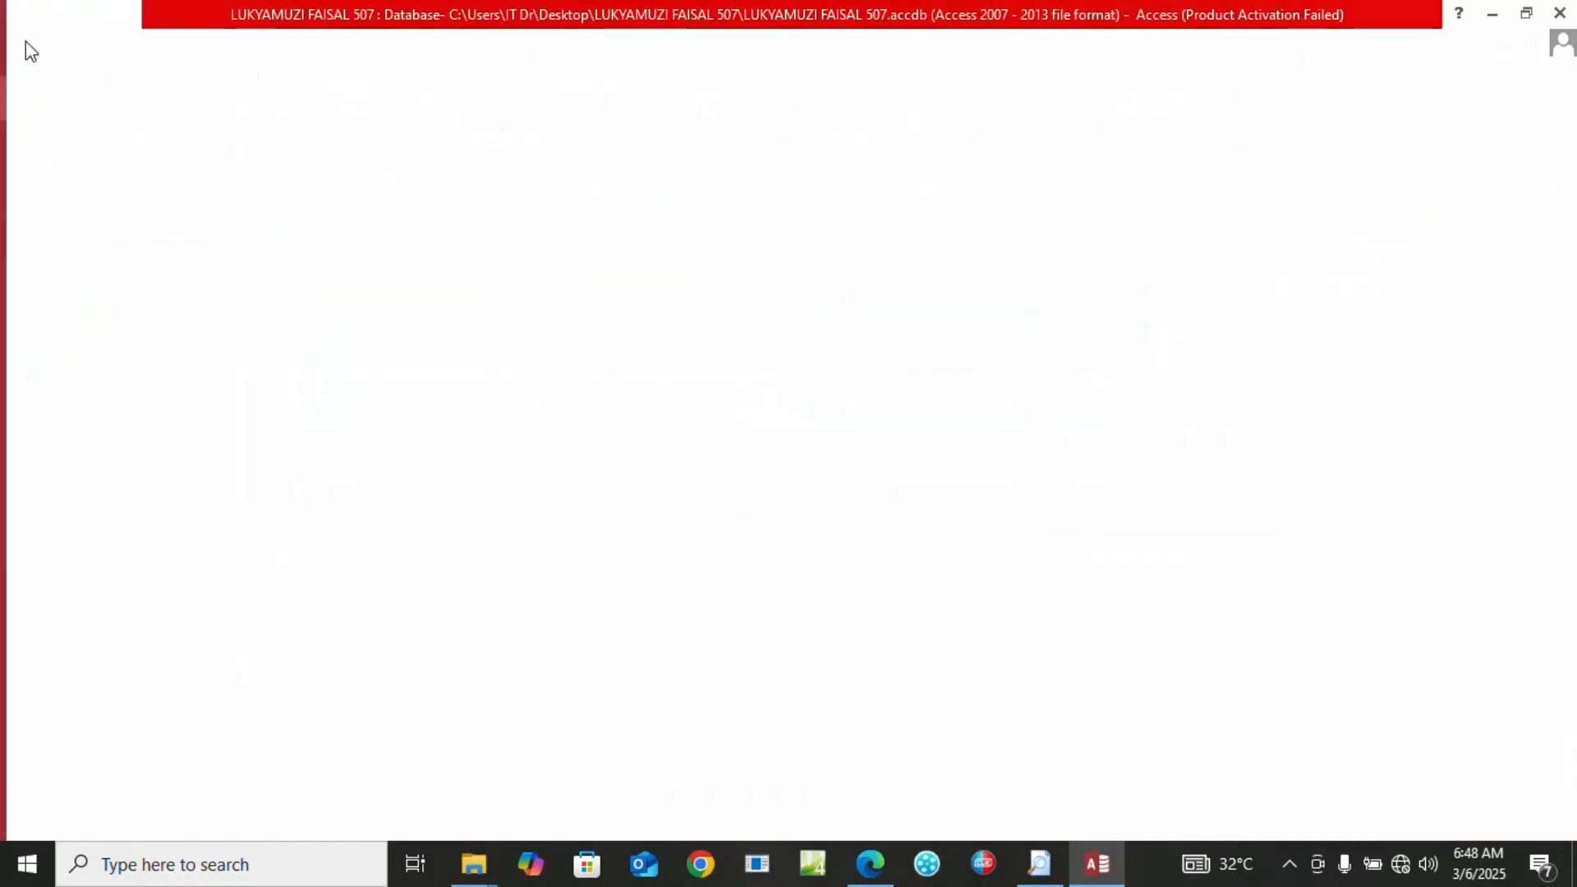
{"action": "left_click", "coordinate": [56, 320]}
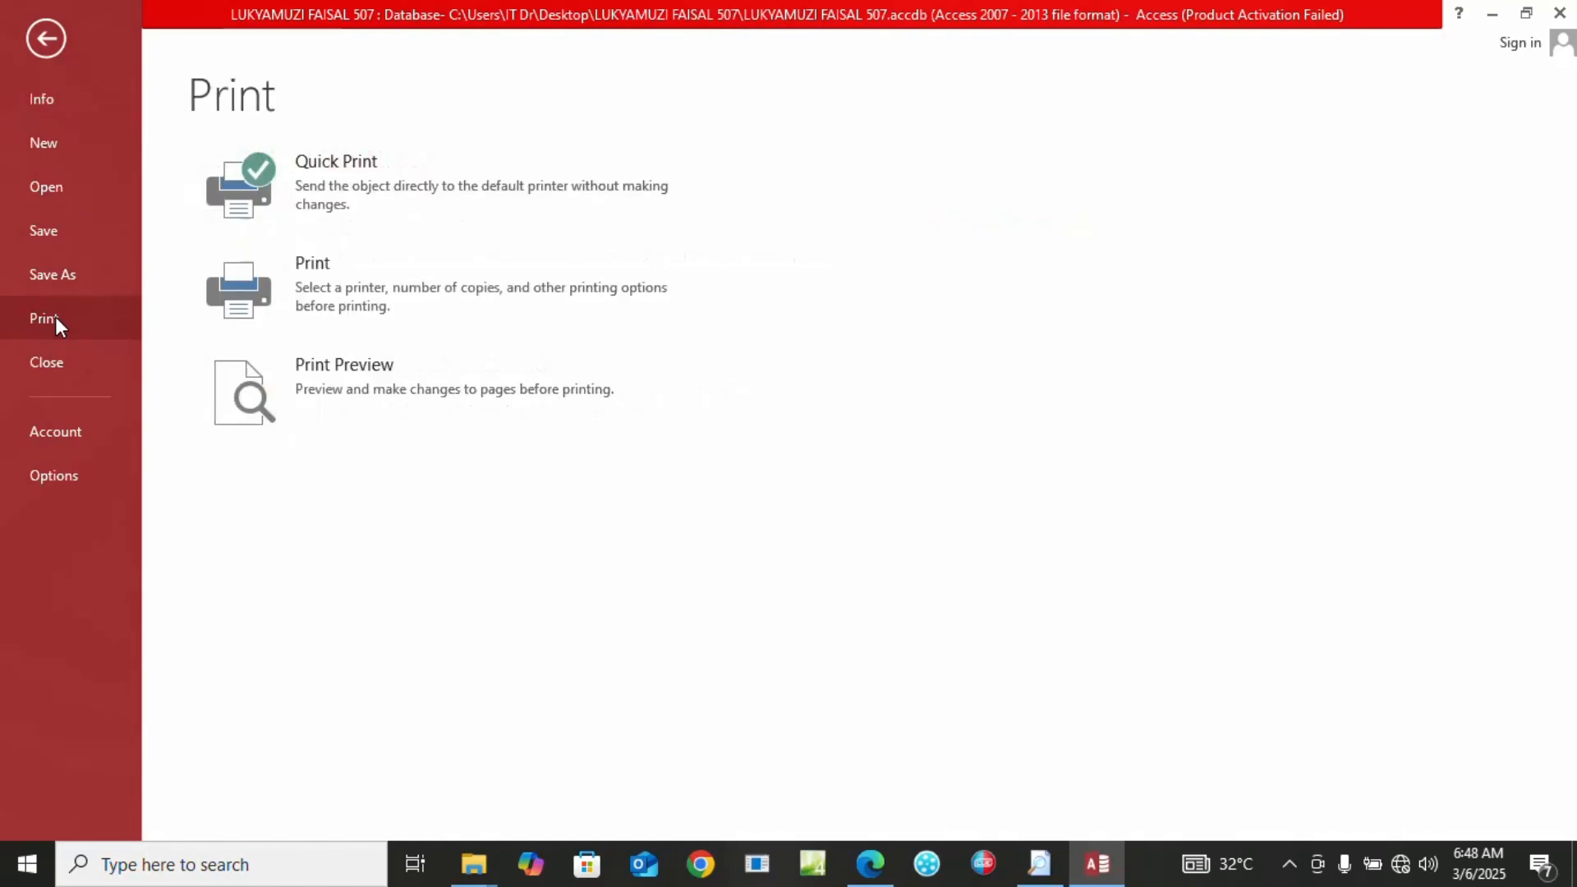
{"action": "left_click", "coordinate": [347, 381]}
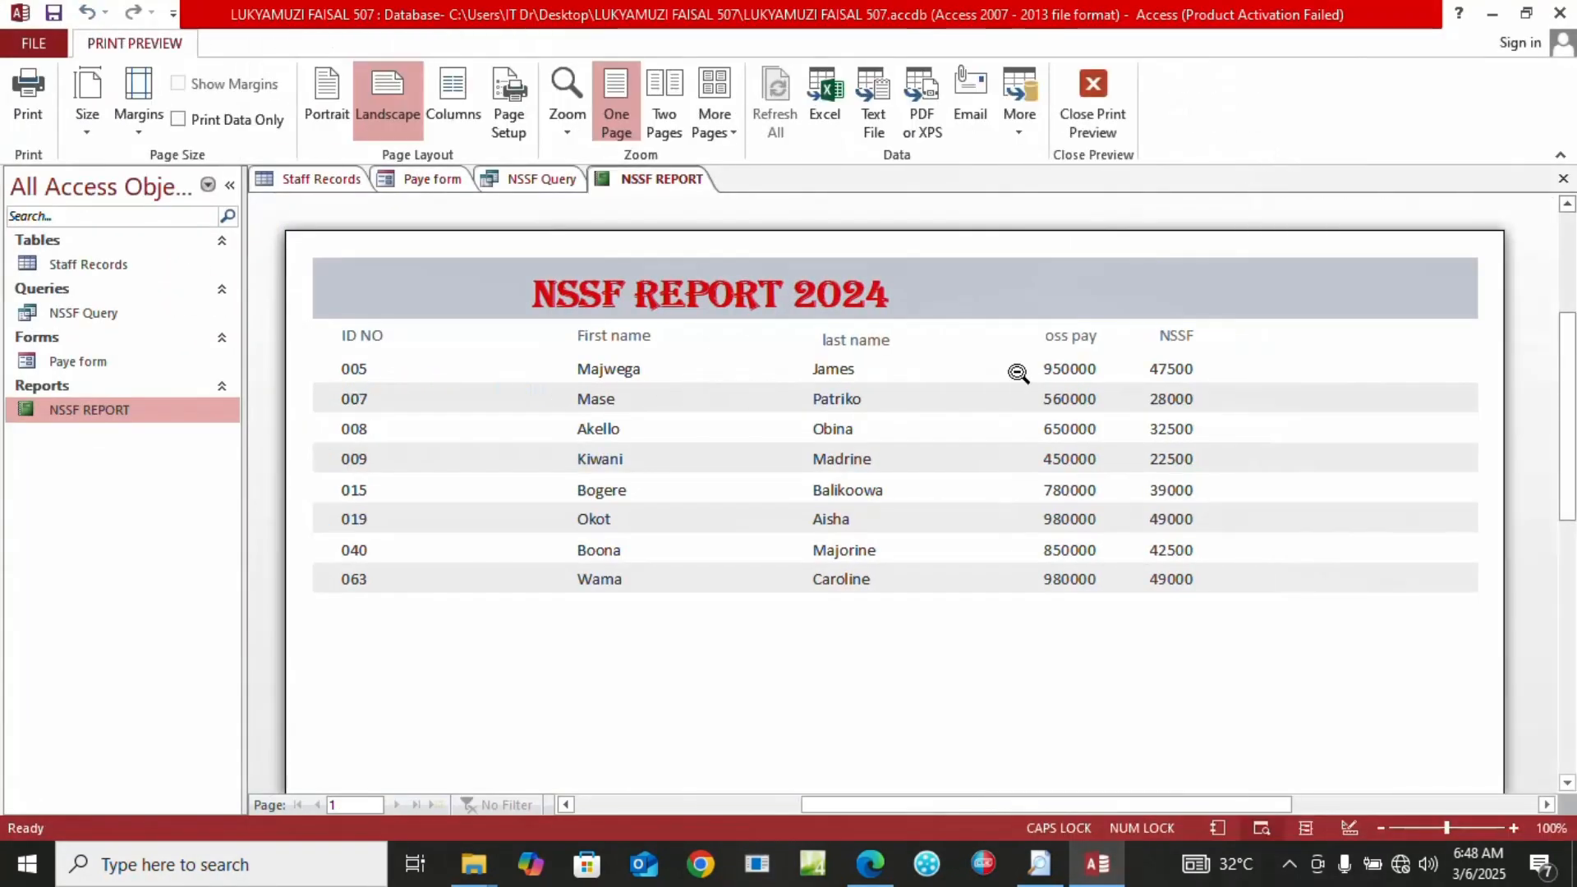
{"action": "left_click", "coordinate": [1092, 116]}
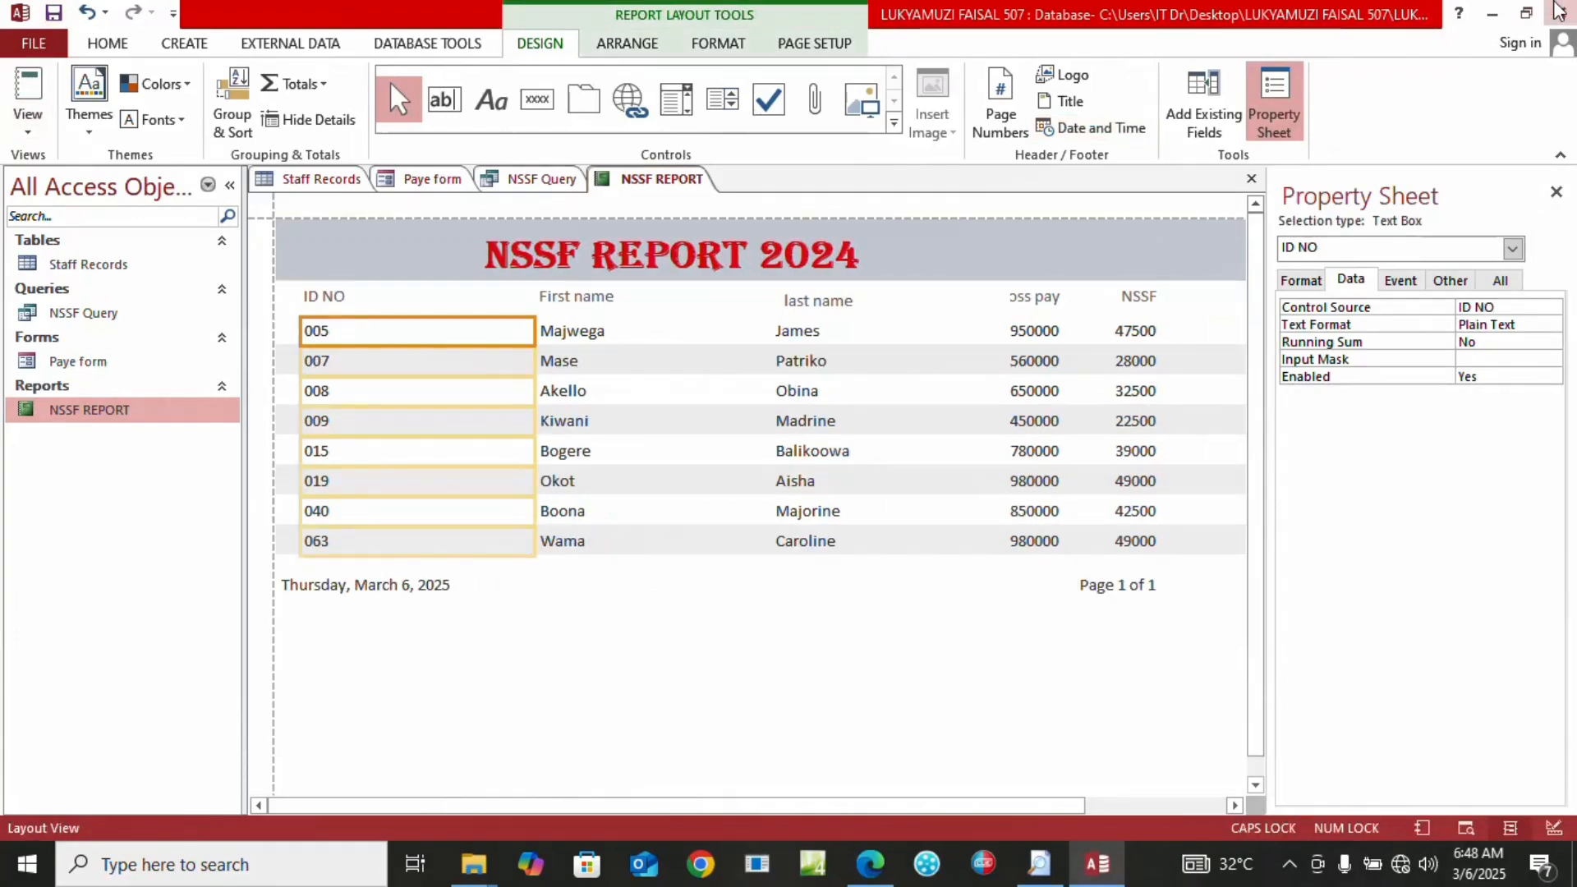
{"action": "left_click", "coordinate": [1558, 10]}
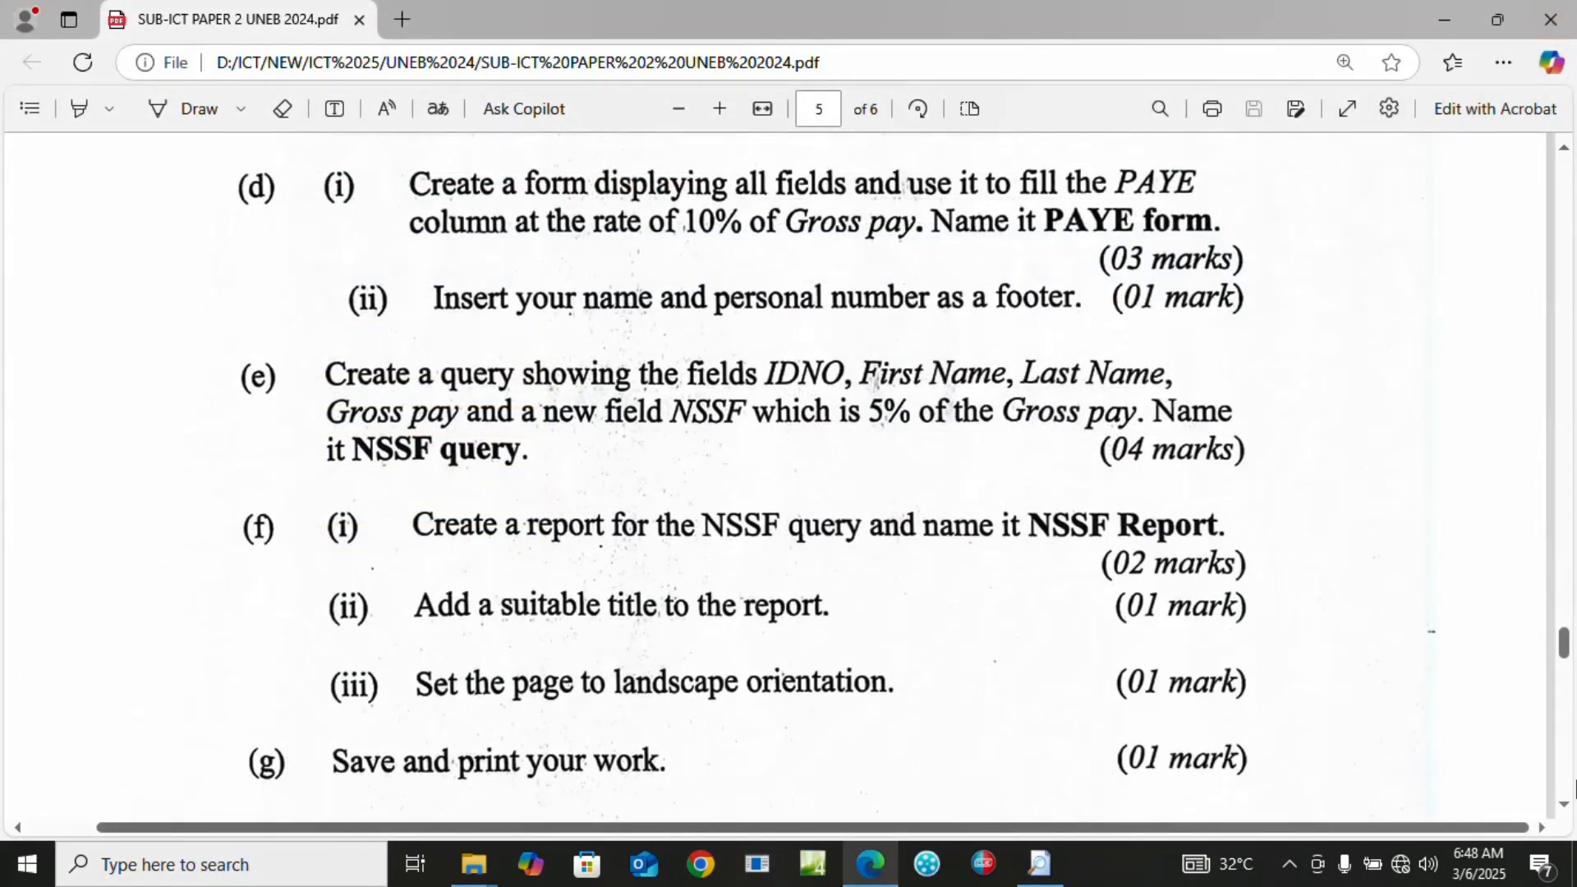
Scroll the exam PDF down to question 5(g) about saving and printing the work
{"action": "scroll", "coordinate": [1569, 813], "scroll_direction": "down", "scroll_amount": 5}
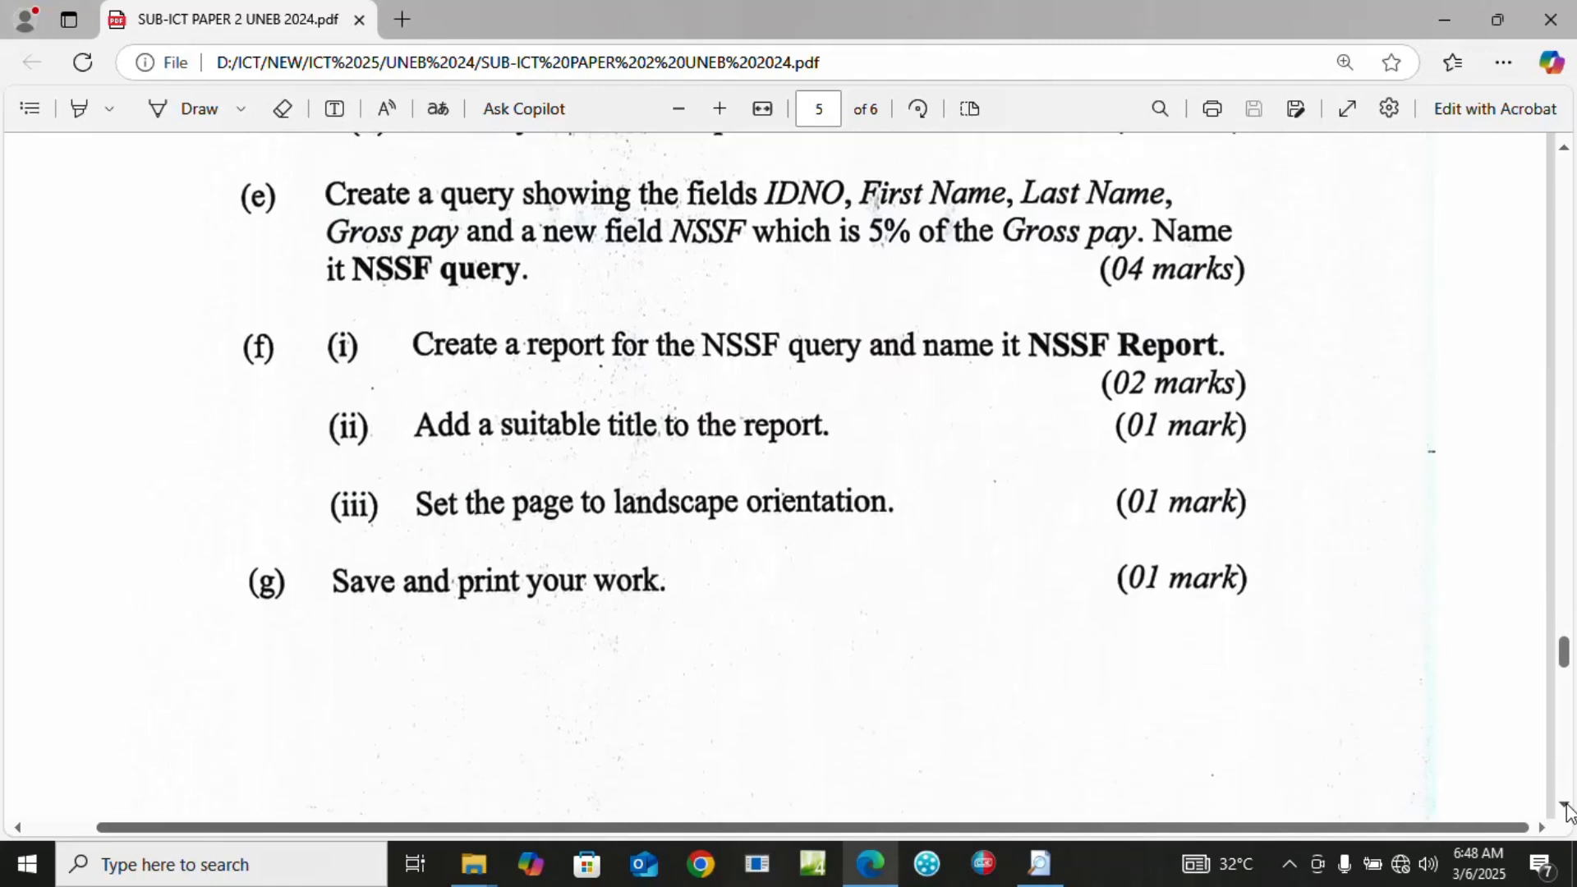